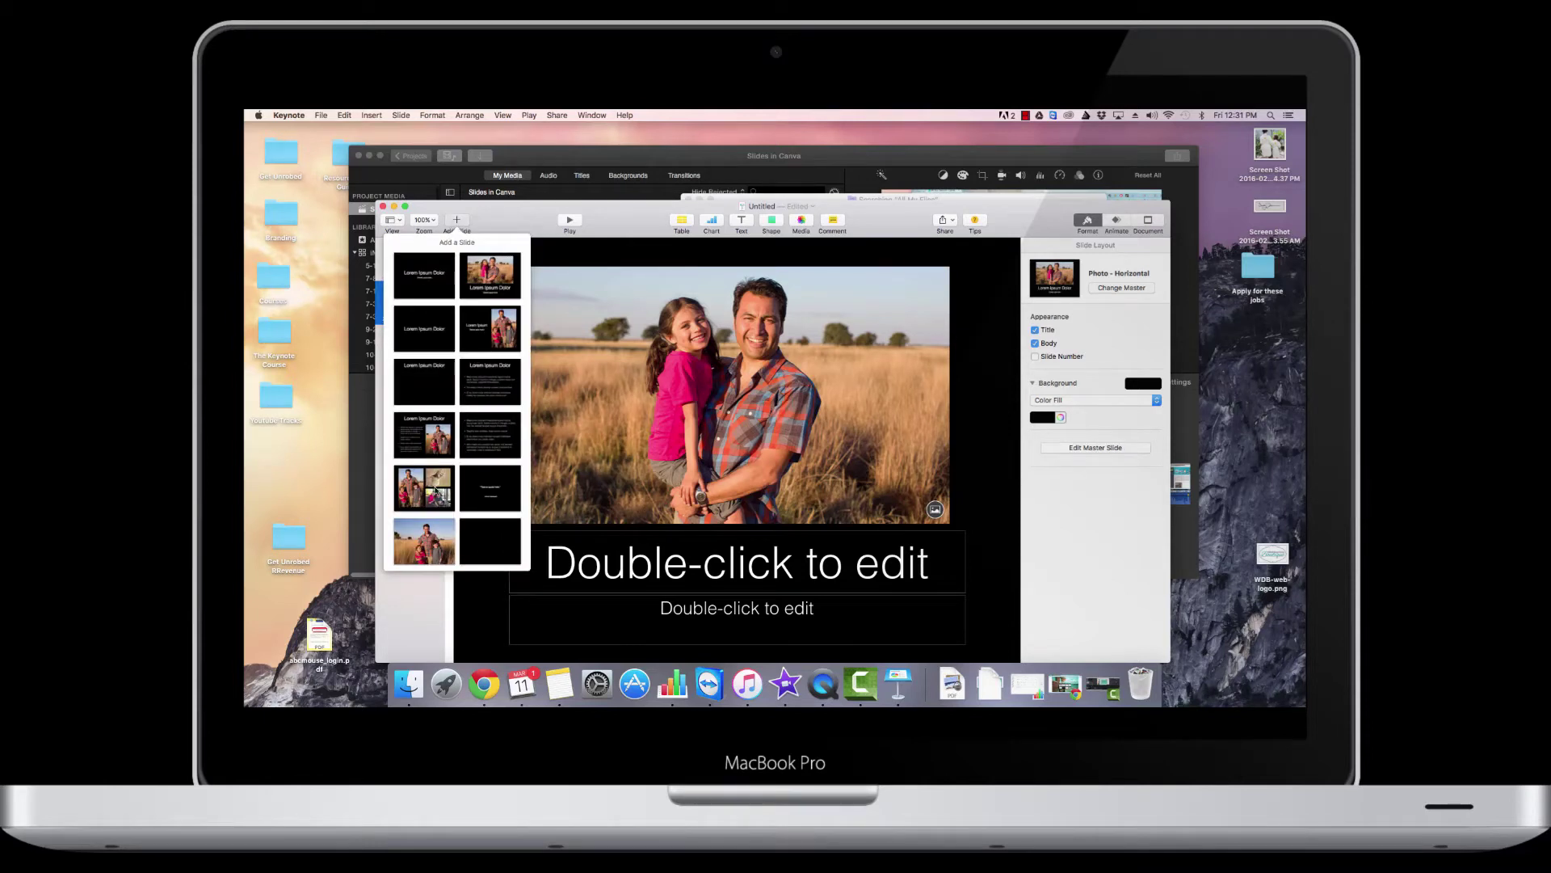
Add a new slide and switch it to the Title & Subtitle layout.
{"action": "left_click", "coordinate": [436, 490]}
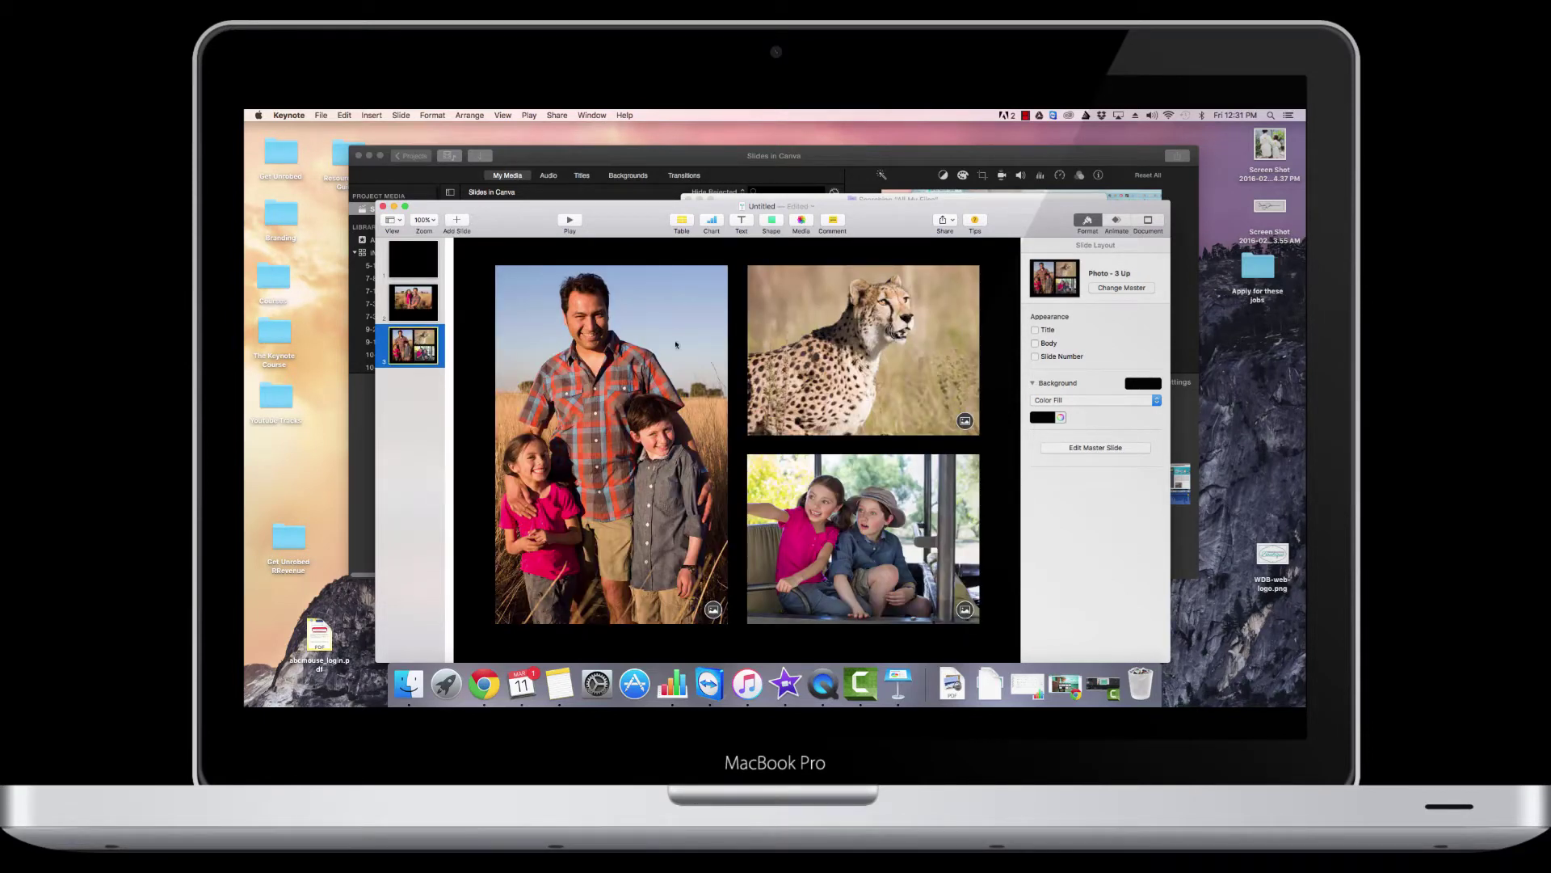
{"action": "left_click", "coordinate": [1106, 289]}
{"action": "left_click", "coordinate": [1099, 336]}
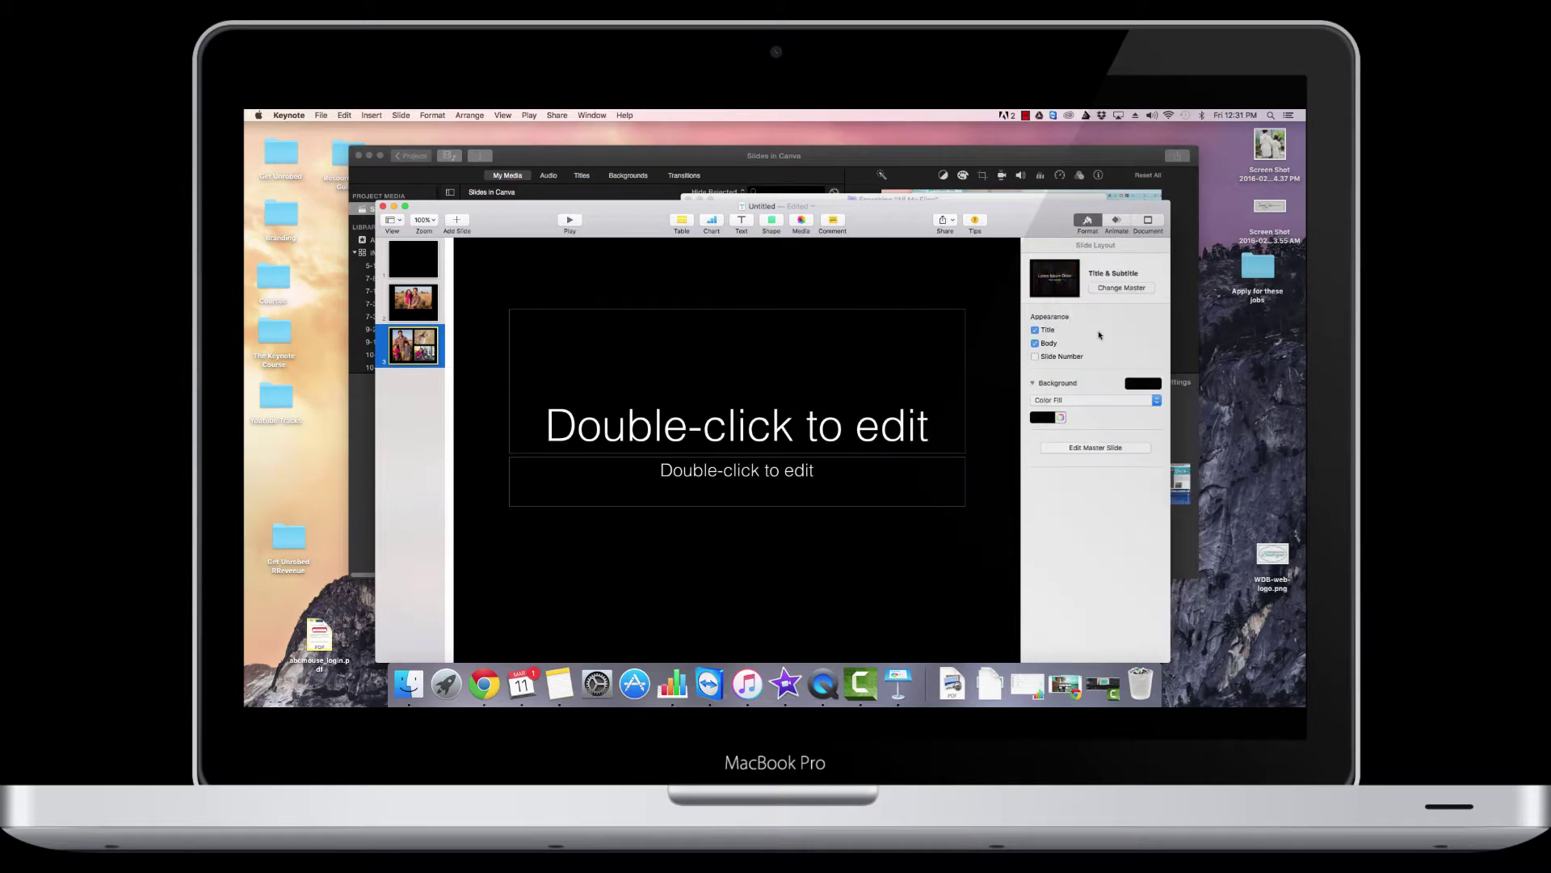
Enter 'No Design Skills?' as the title and 'No problem...' as the subtitle.
{"action": "left_click", "coordinate": [847, 423]}
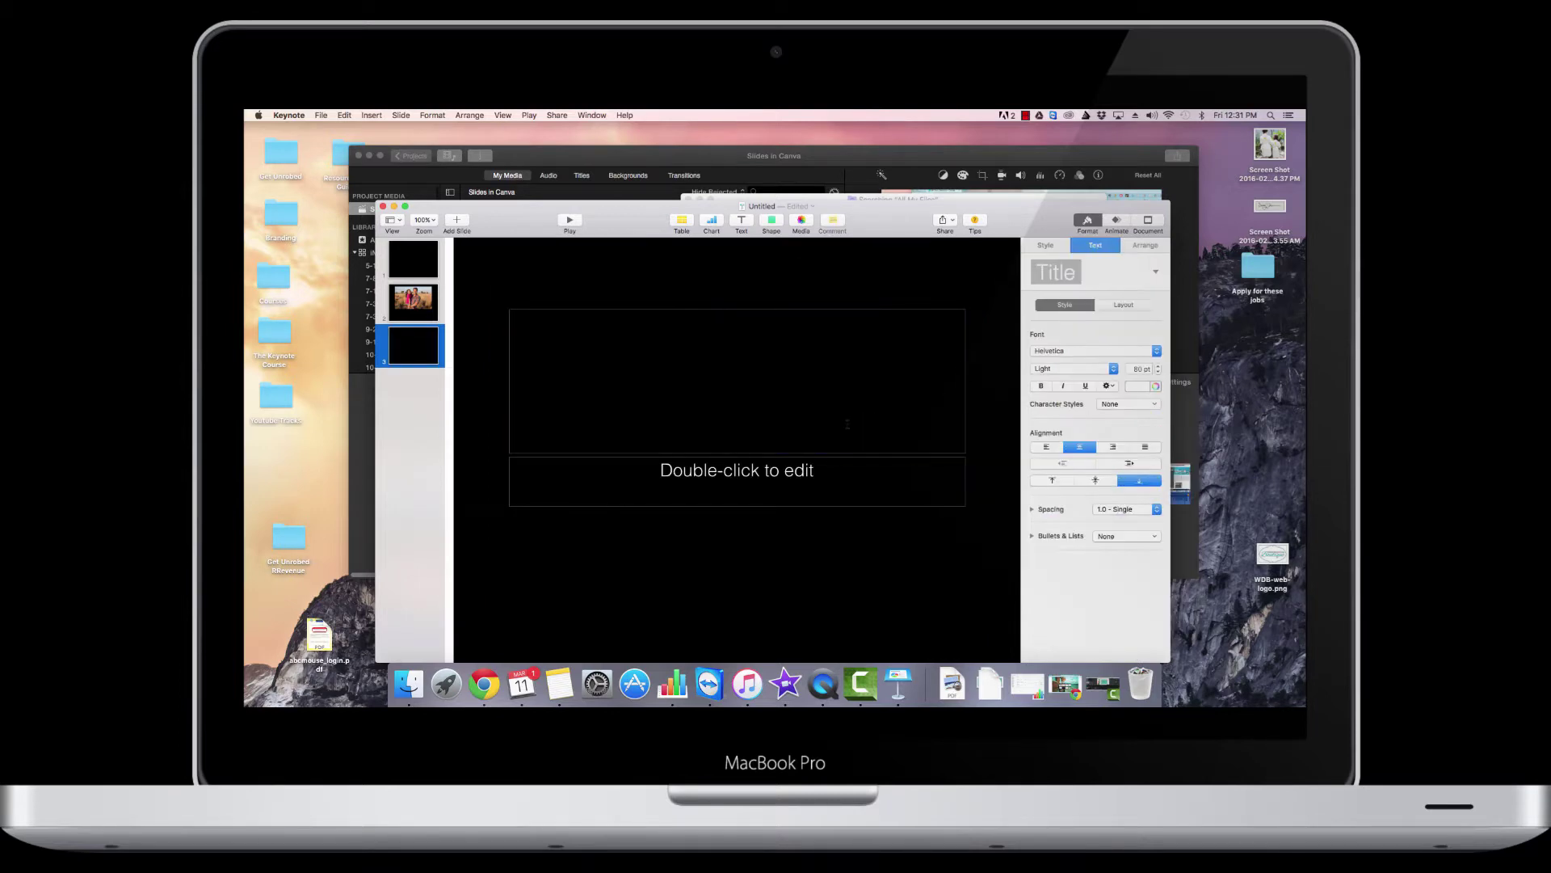
{"action": "type", "text": "No Design"}
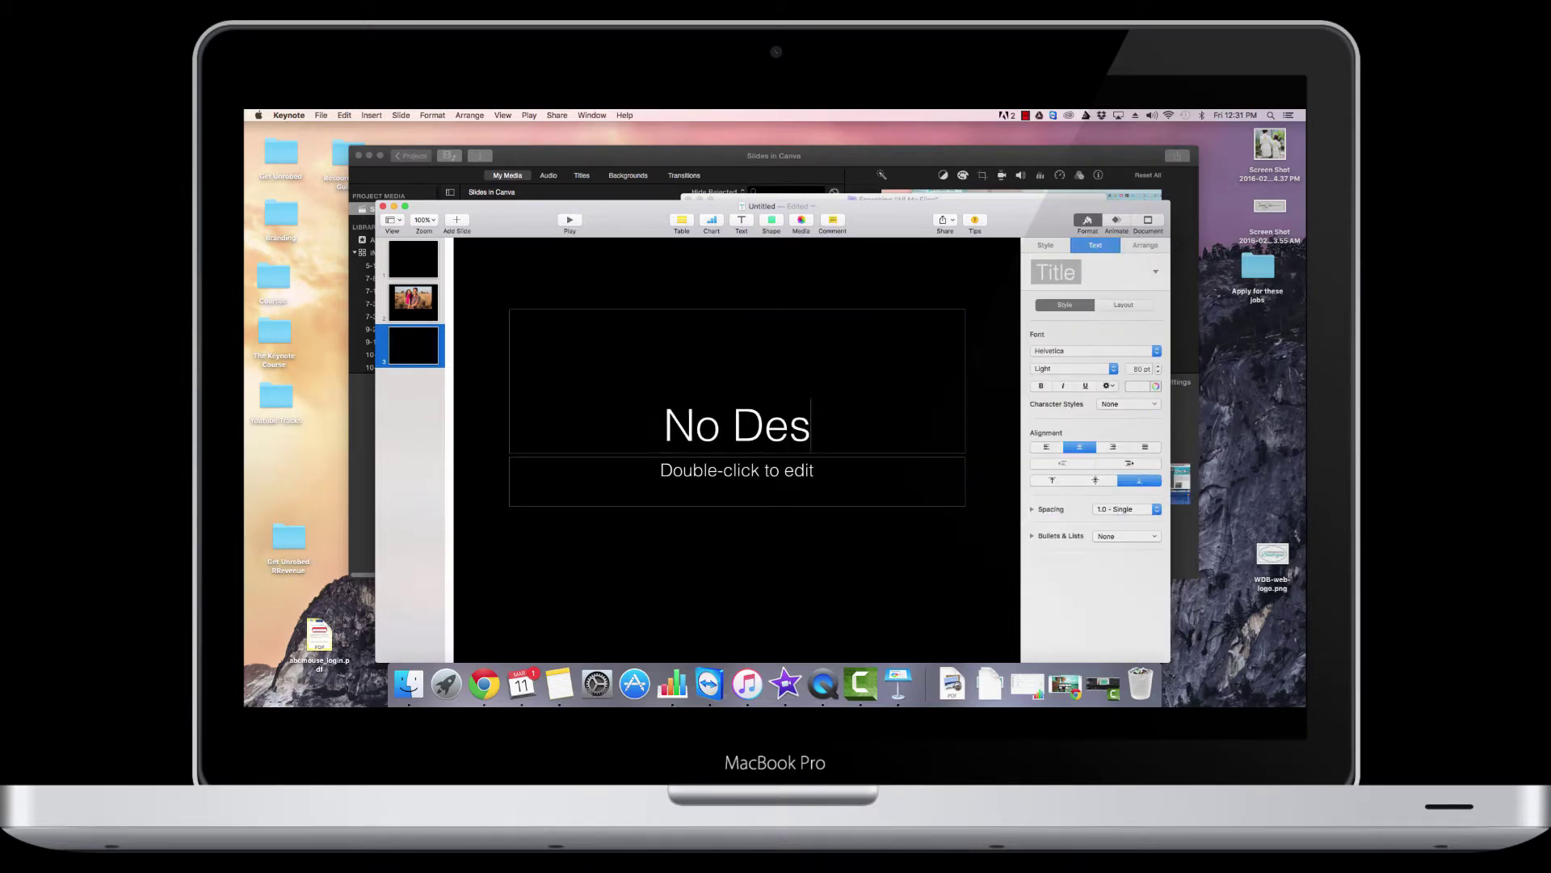
{"action": "type", "text": " Skills?"}
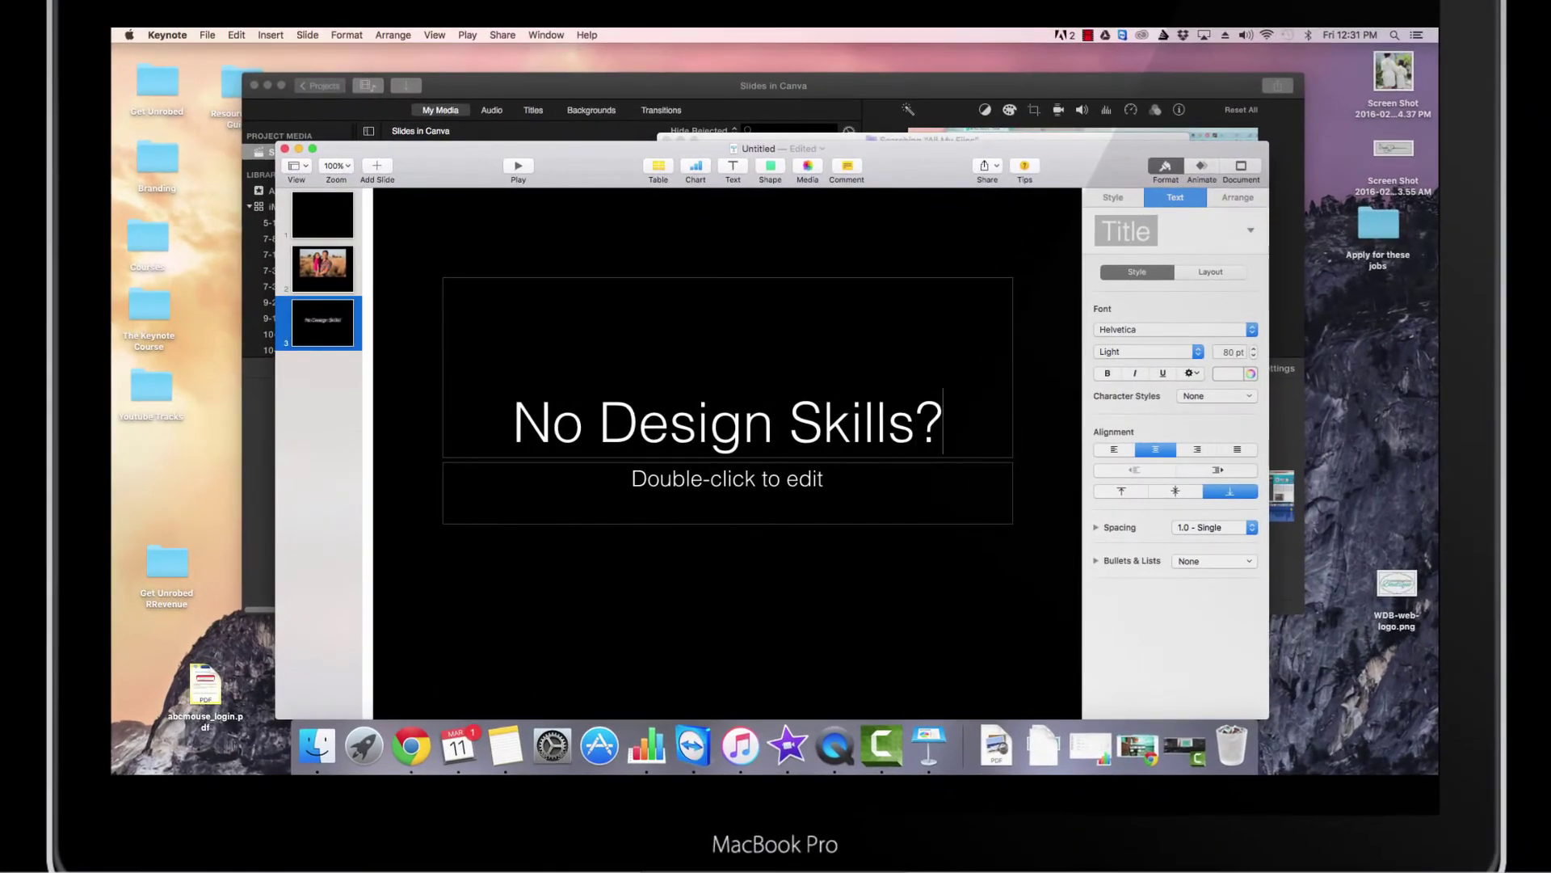
{"action": "left_click", "coordinate": [764, 492]}
{"action": "left_click", "coordinate": [762, 488]}
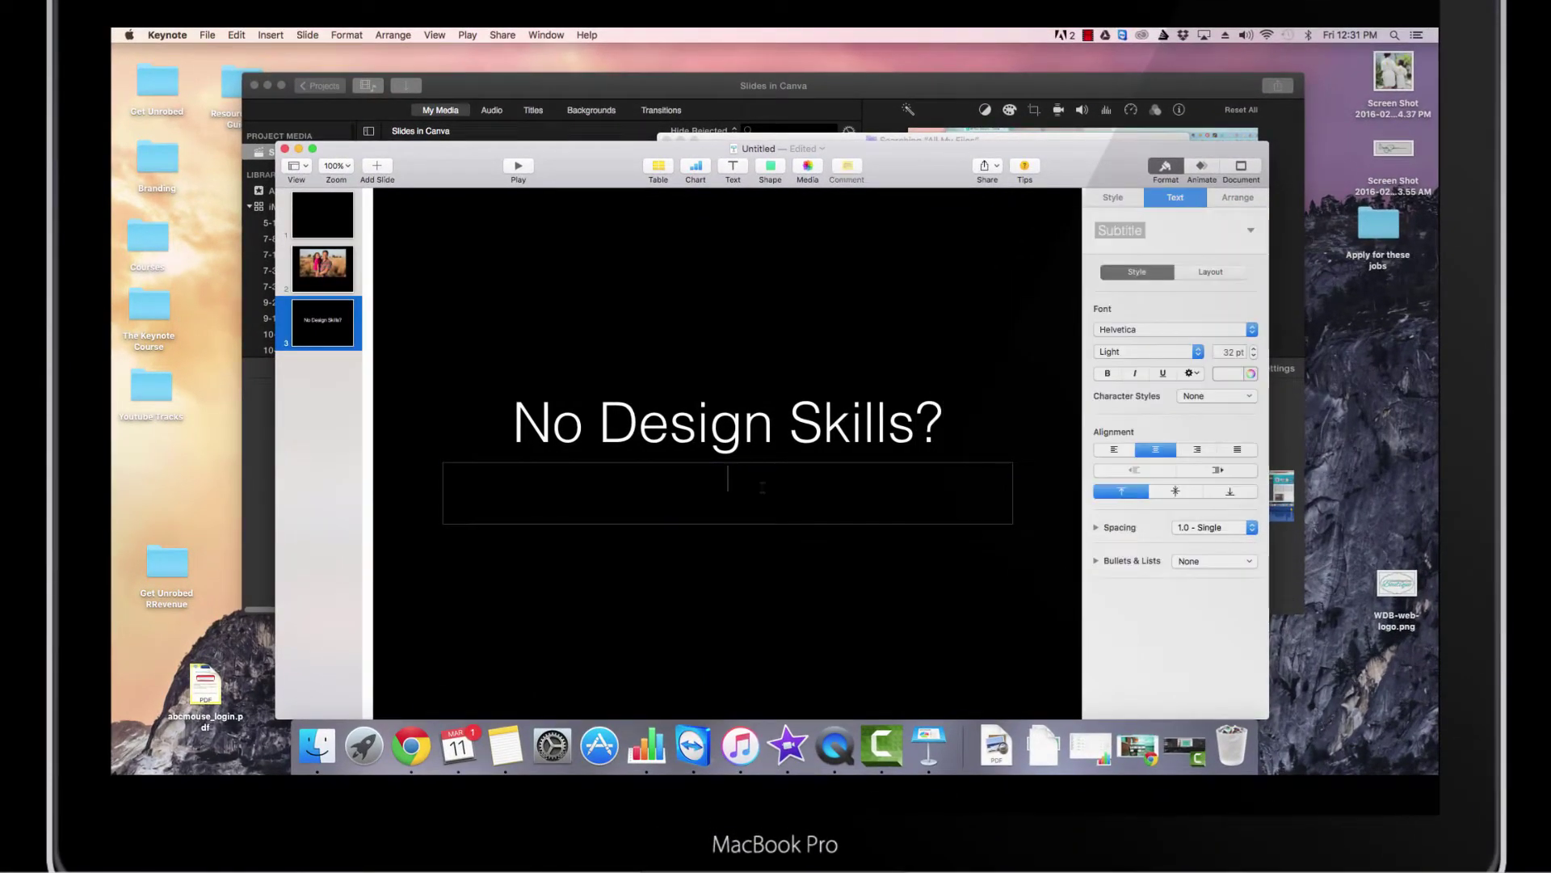
{"action": "type", "text": "No problem..."}
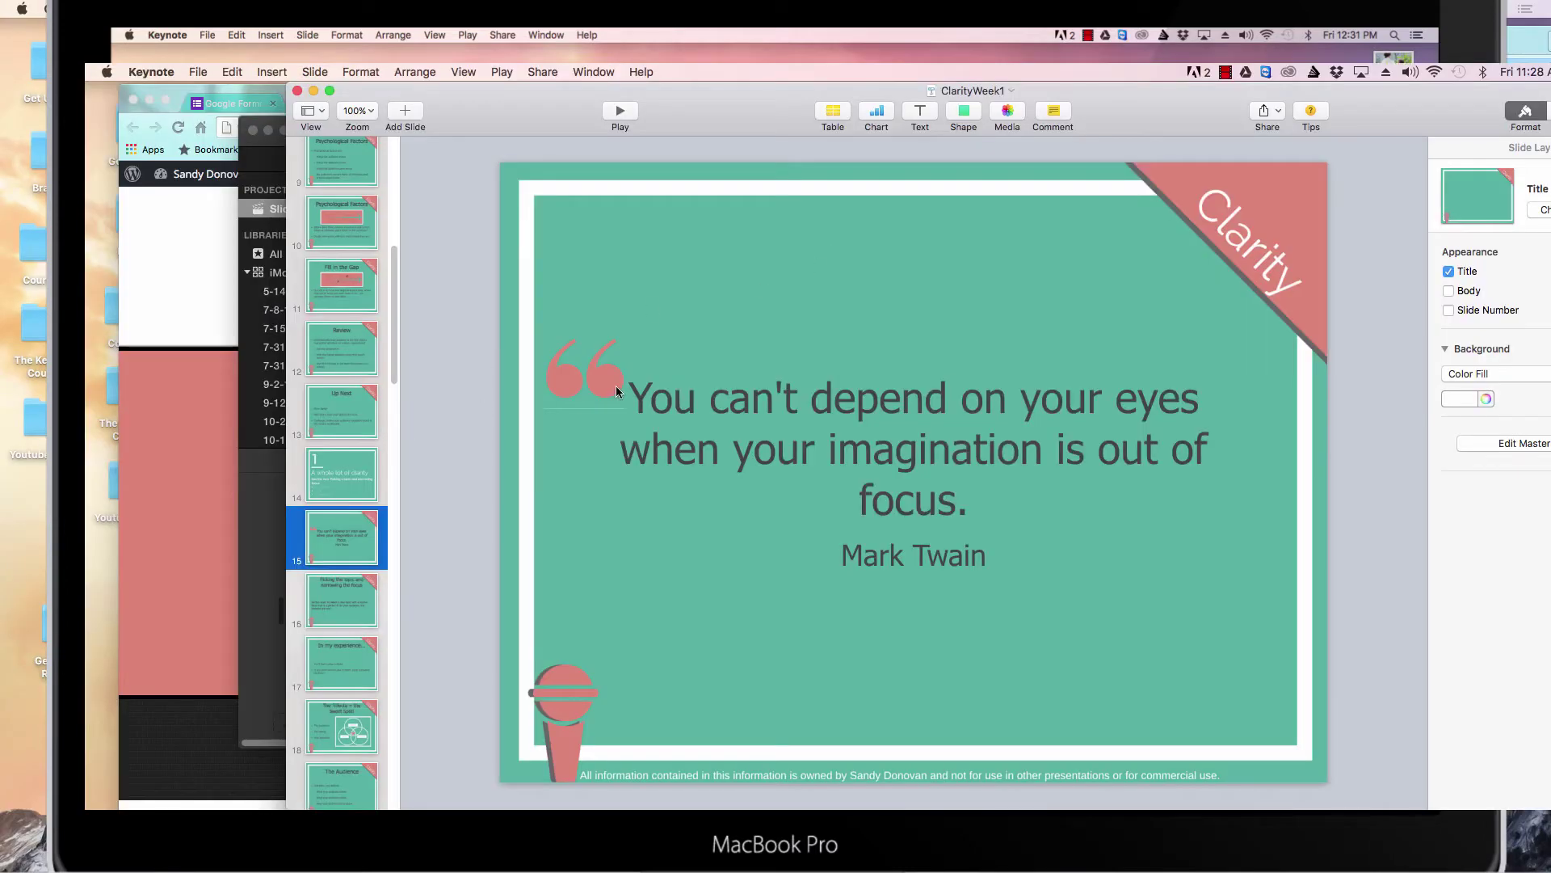
View the Psychological Factors and Review slides, then go back to slide 1.
{"action": "left_click", "coordinate": [343, 249]}
{"action": "left_click", "coordinate": [343, 324]}
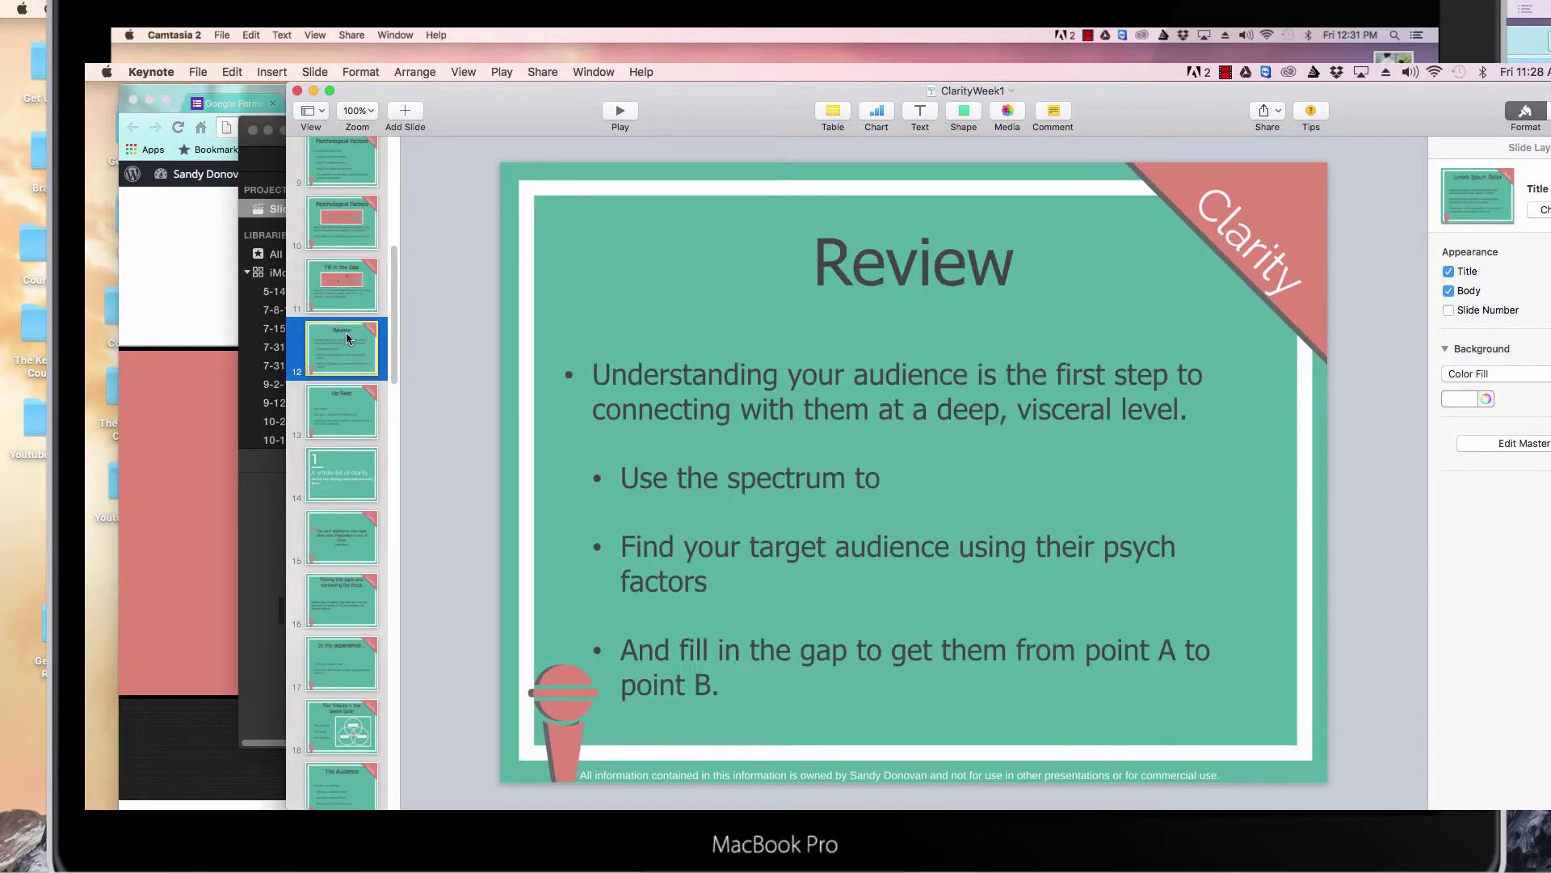
{"action": "scroll", "coordinate": [380, 329], "scroll_direction": "up", "scroll_amount": 10}
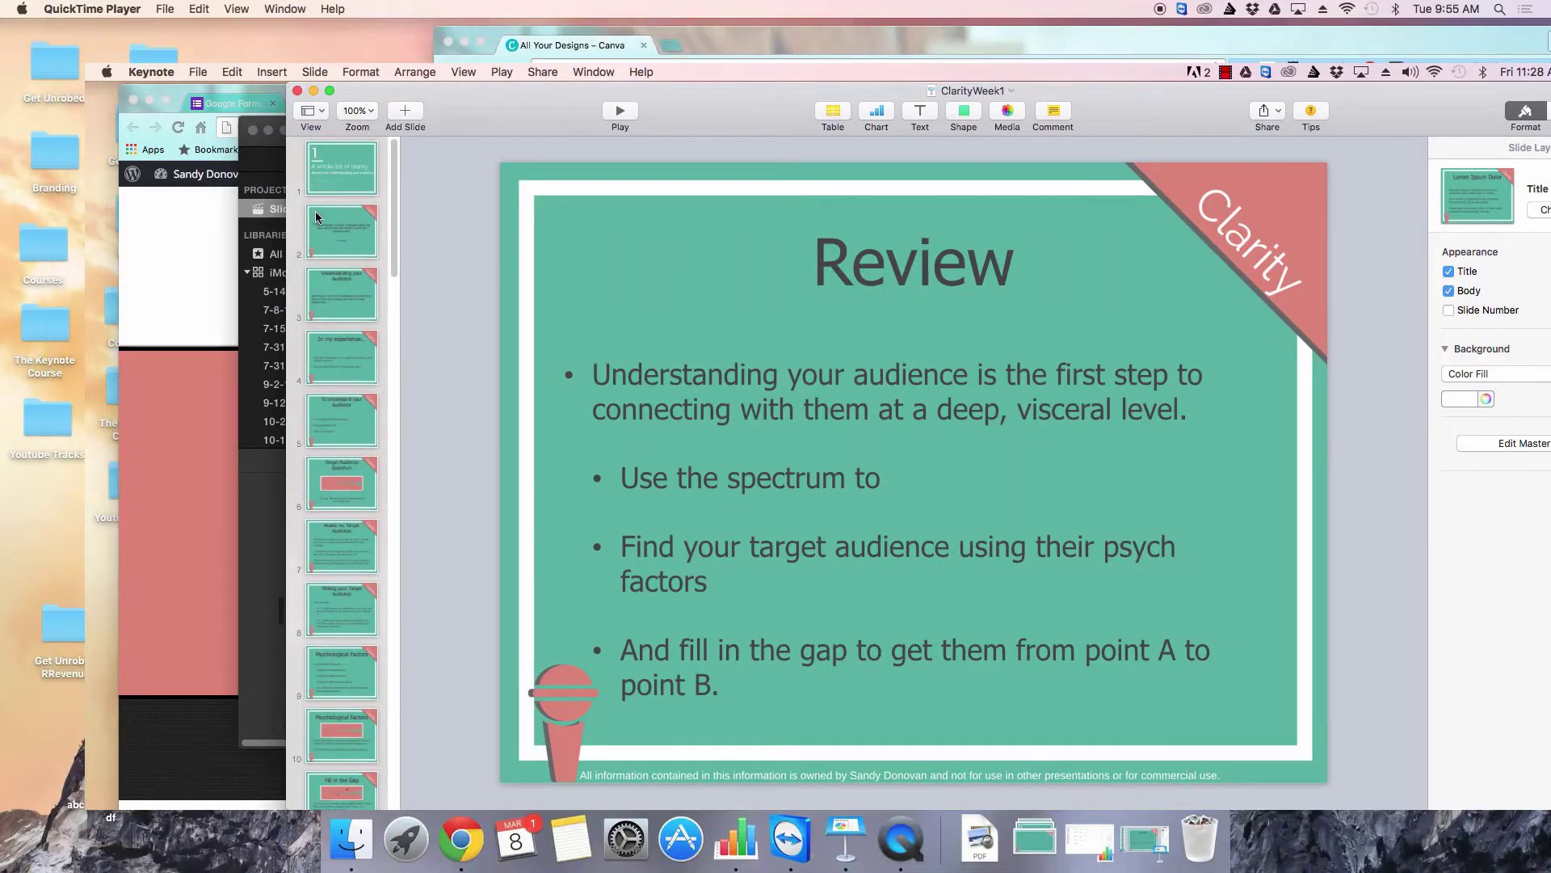
{"action": "left_click", "coordinate": [323, 196]}
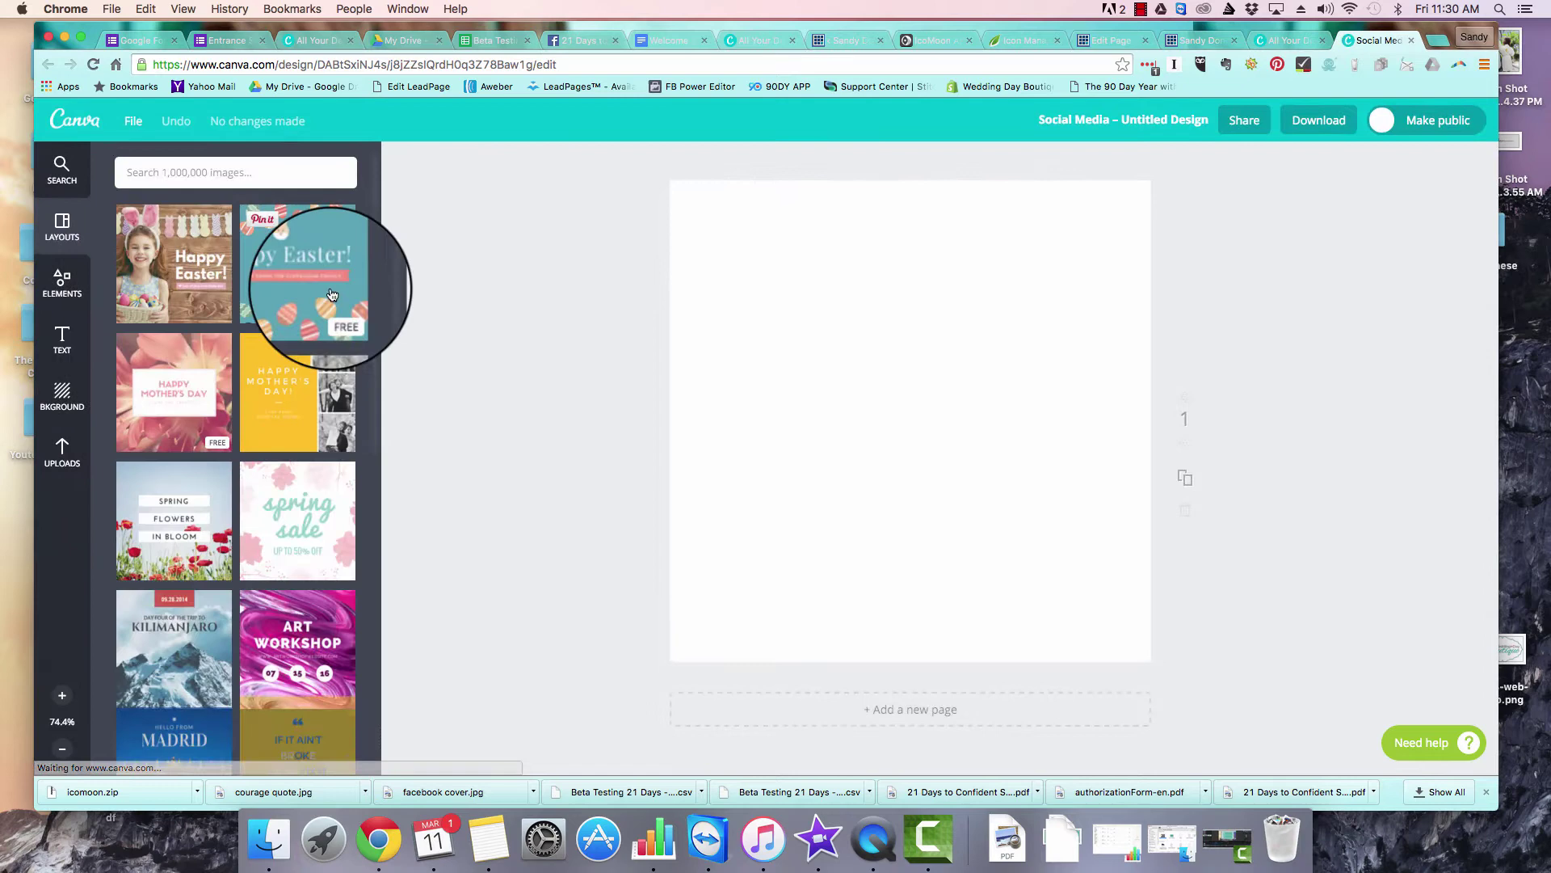
Apply the Art Workshop layout and try purple, black, then white for the ART WORKSHOP heading.
{"action": "scroll", "coordinate": [283, 476], "scroll_direction": "down", "scroll_amount": 3}
{"action": "left_click", "coordinate": [299, 396]}
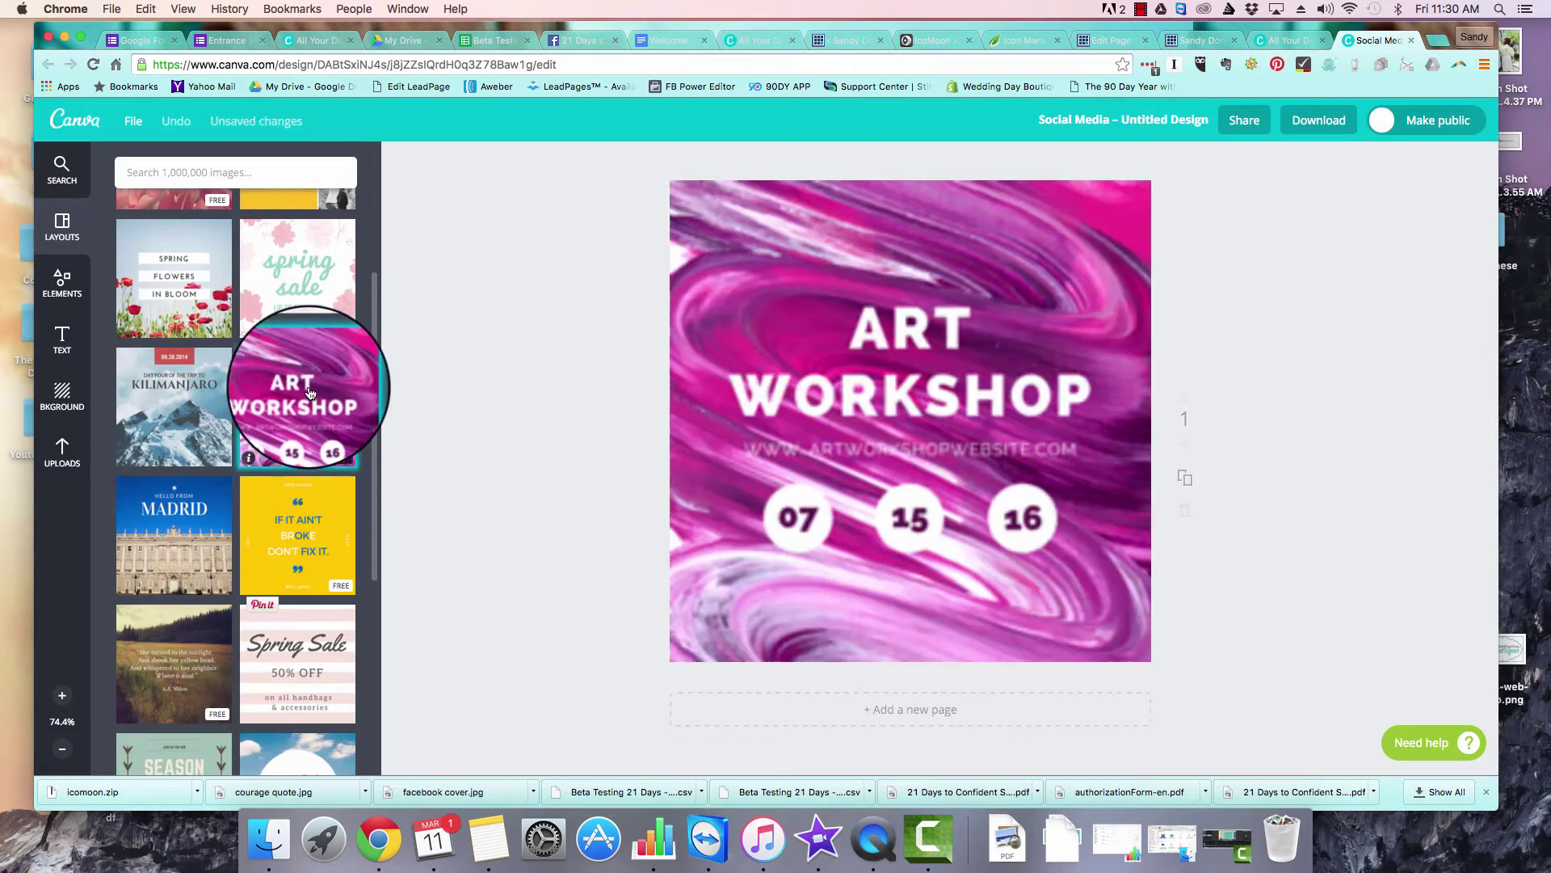
{"action": "left_click", "coordinate": [778, 319]}
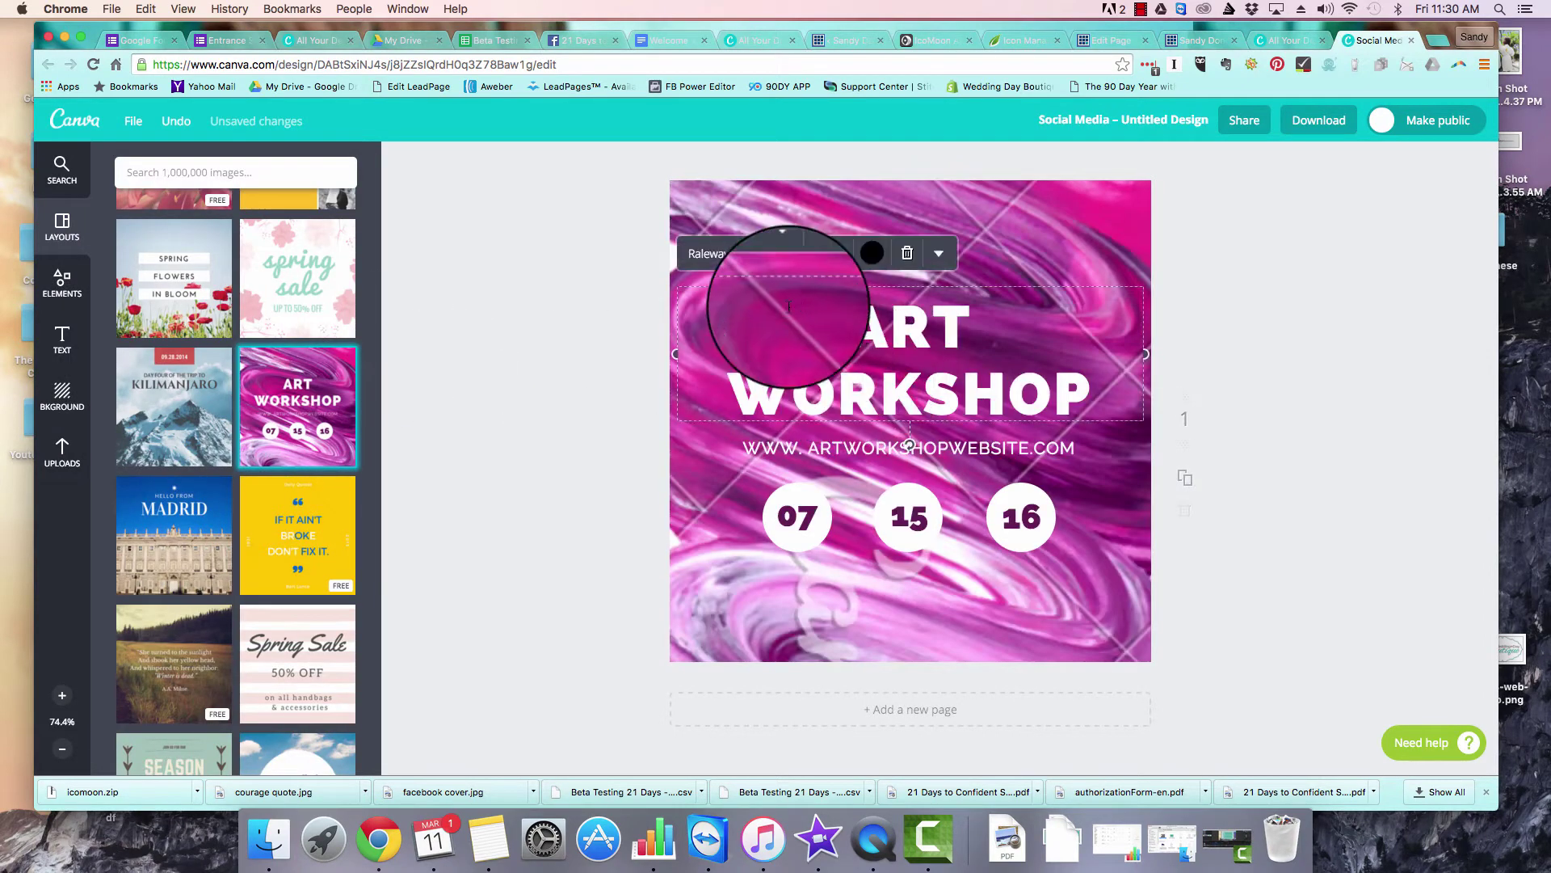
{"action": "left_click", "coordinate": [873, 253]}
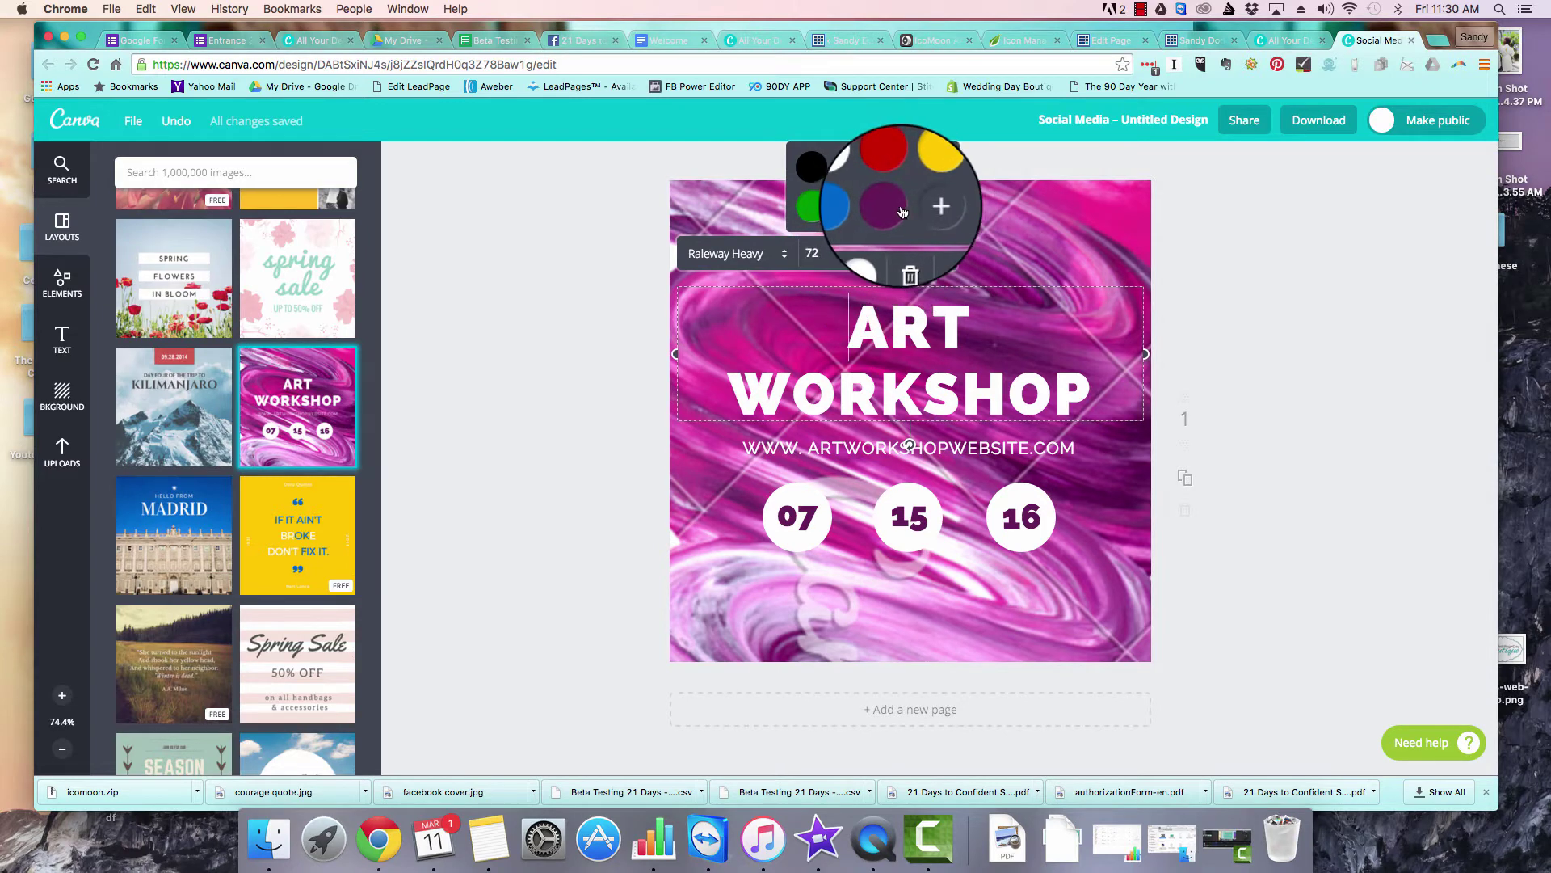
{"action": "left_click", "coordinate": [898, 209]}
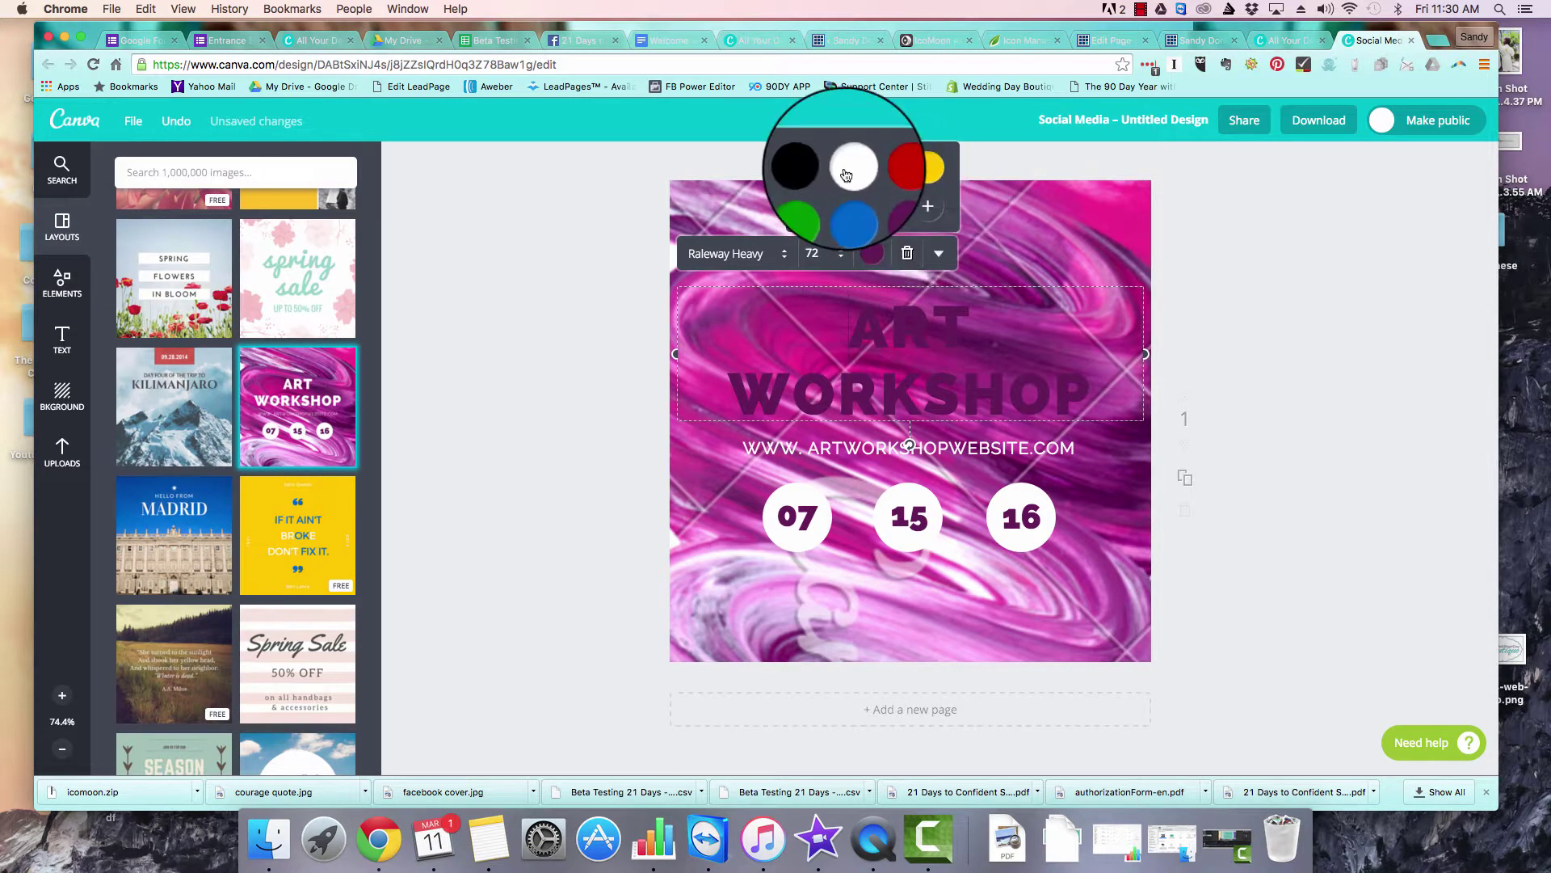
{"action": "left_click", "coordinate": [811, 167]}
{"action": "left_click", "coordinate": [847, 174]}
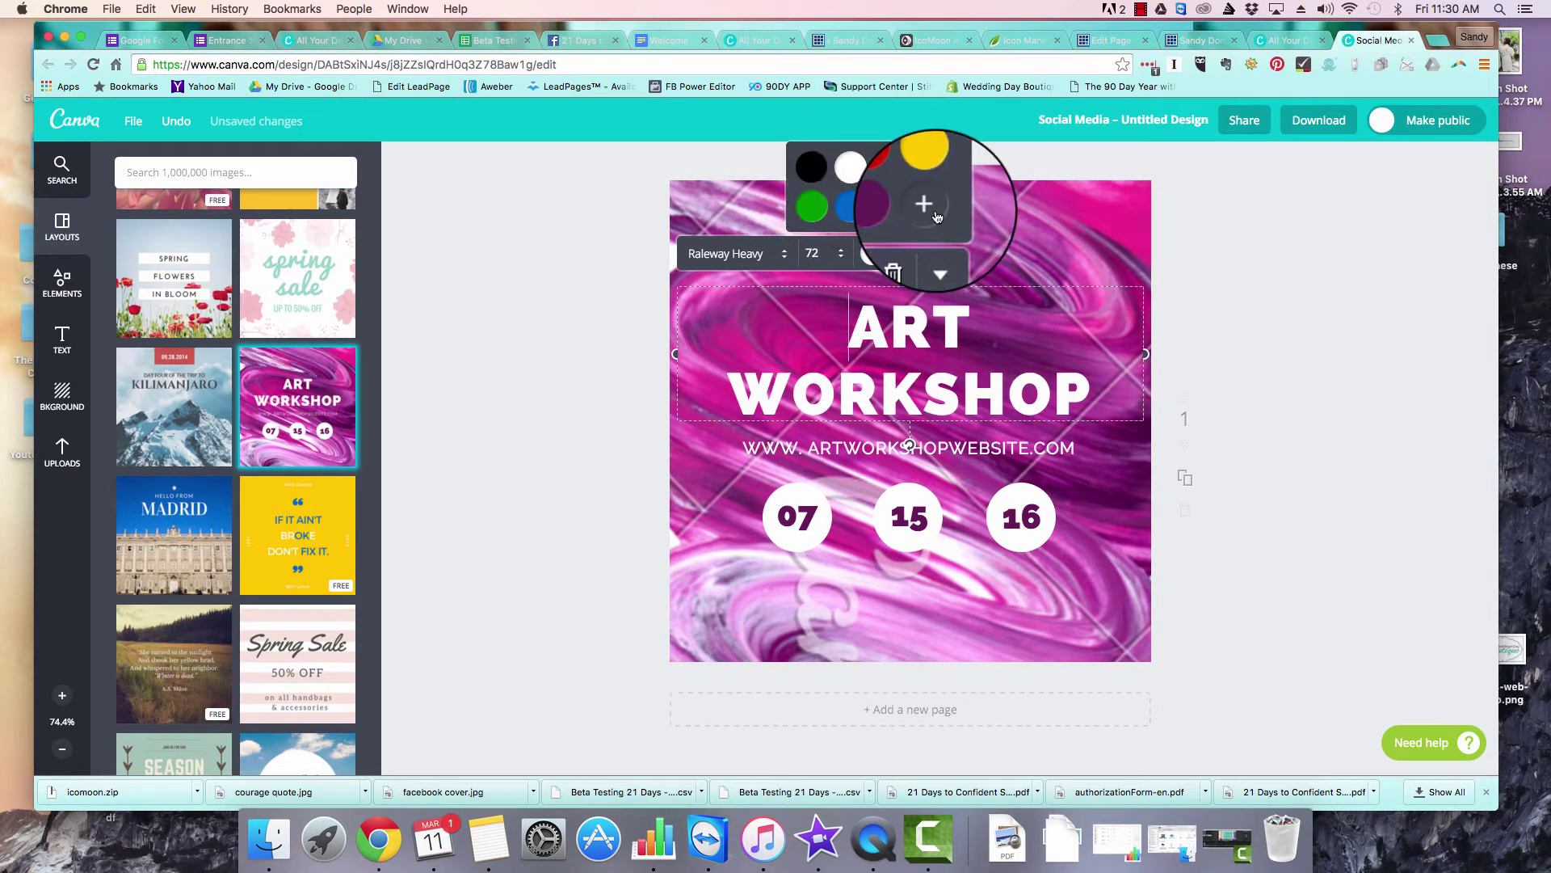
Duplicate the ART WORKSHOP heading, move the copy down, then delete it.
{"action": "left_click", "coordinate": [933, 255]}
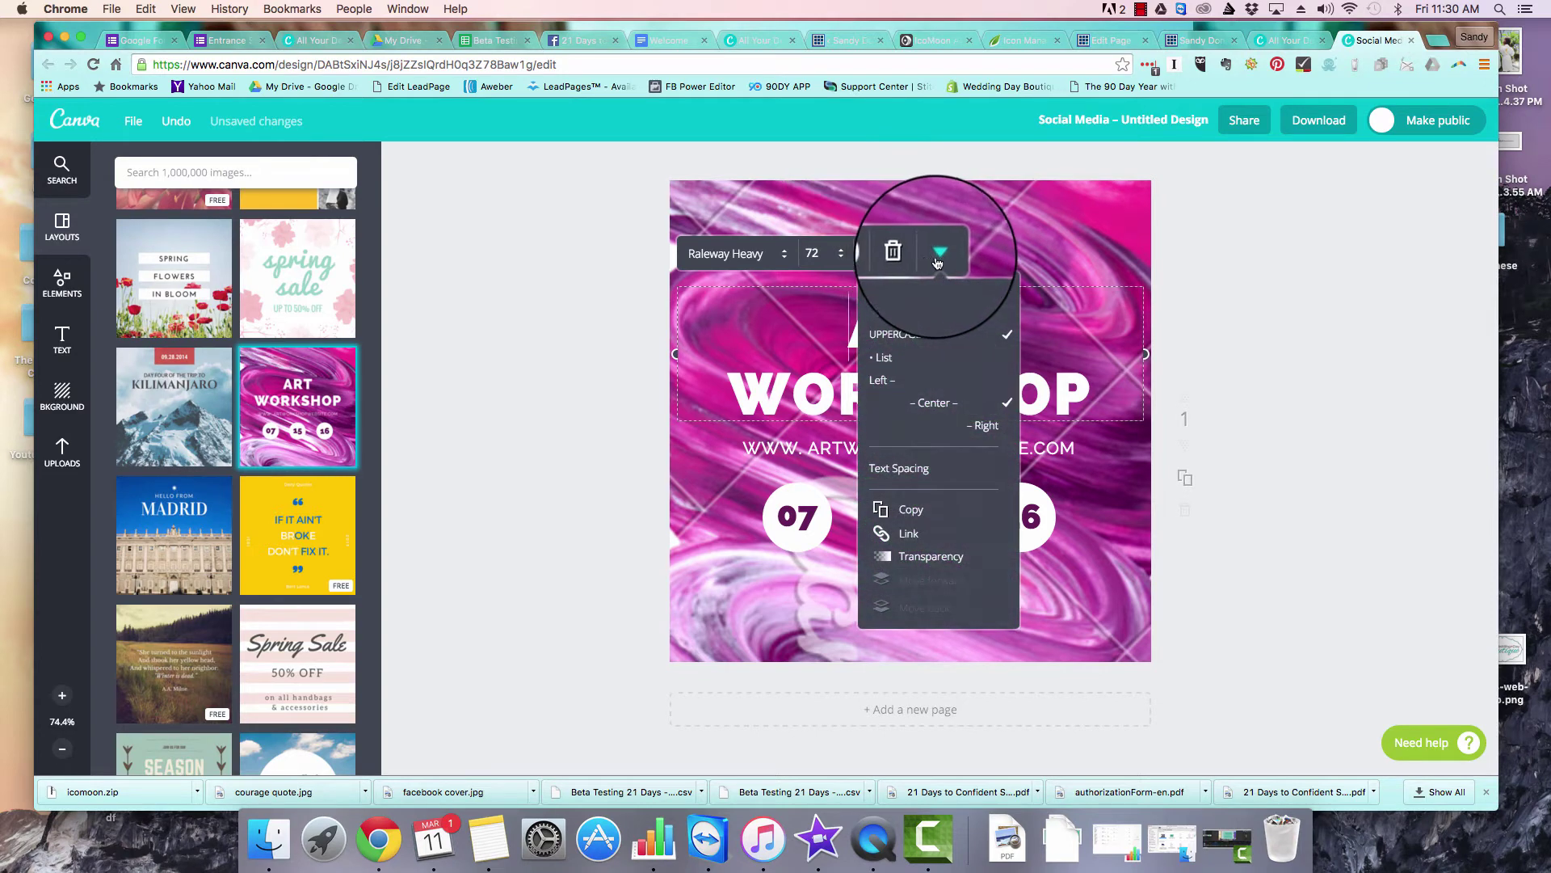
{"action": "left_click", "coordinate": [946, 517]}
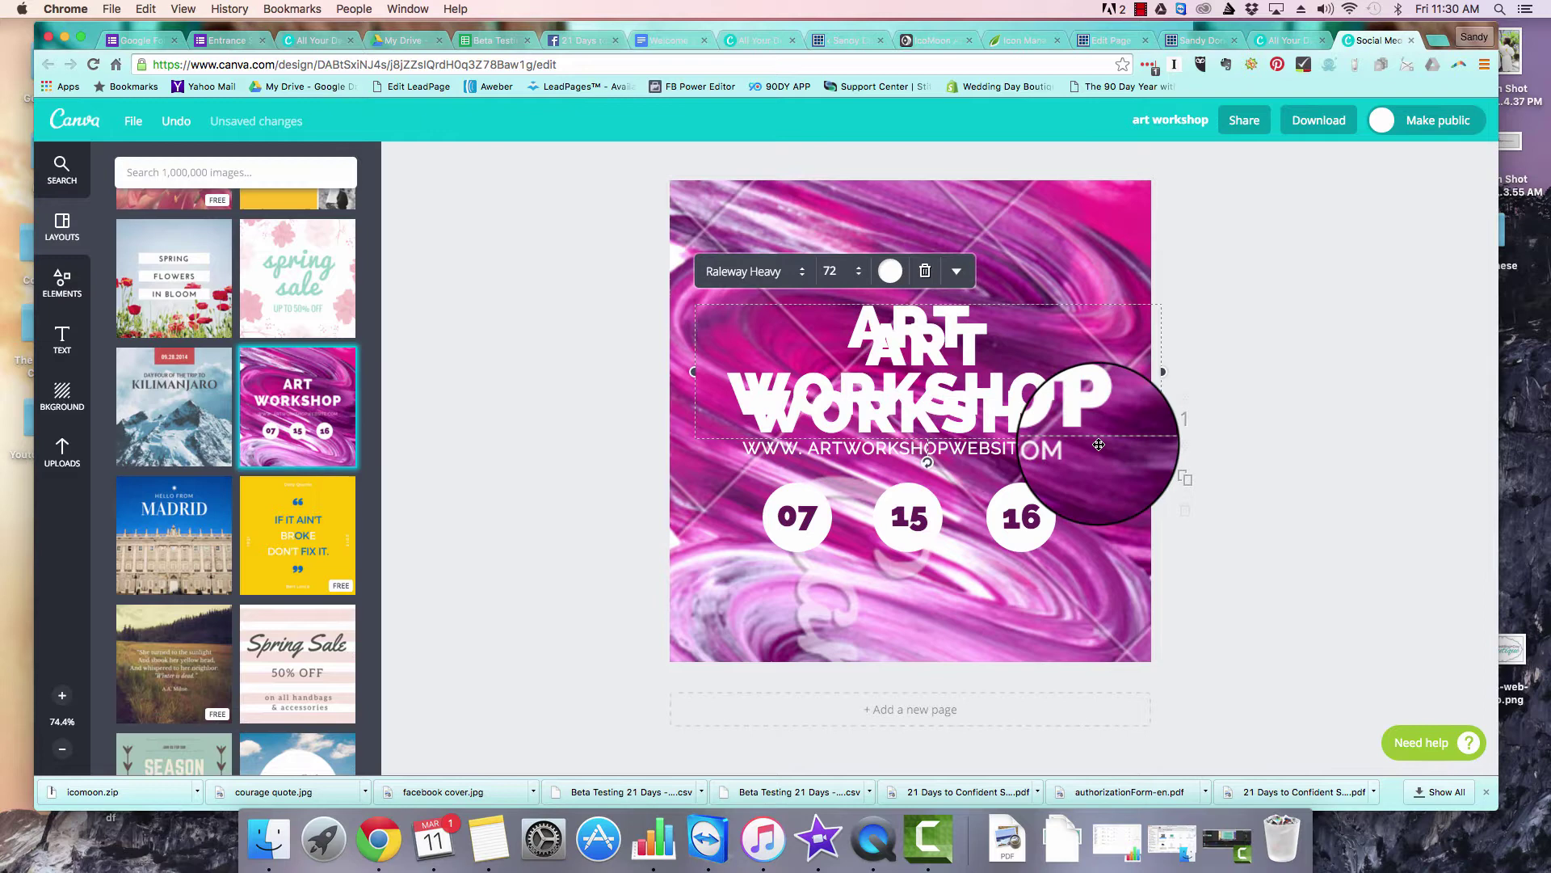
{"action": "left_click_drag", "start_coordinate": [1099, 445], "coordinate": [1081, 651]}
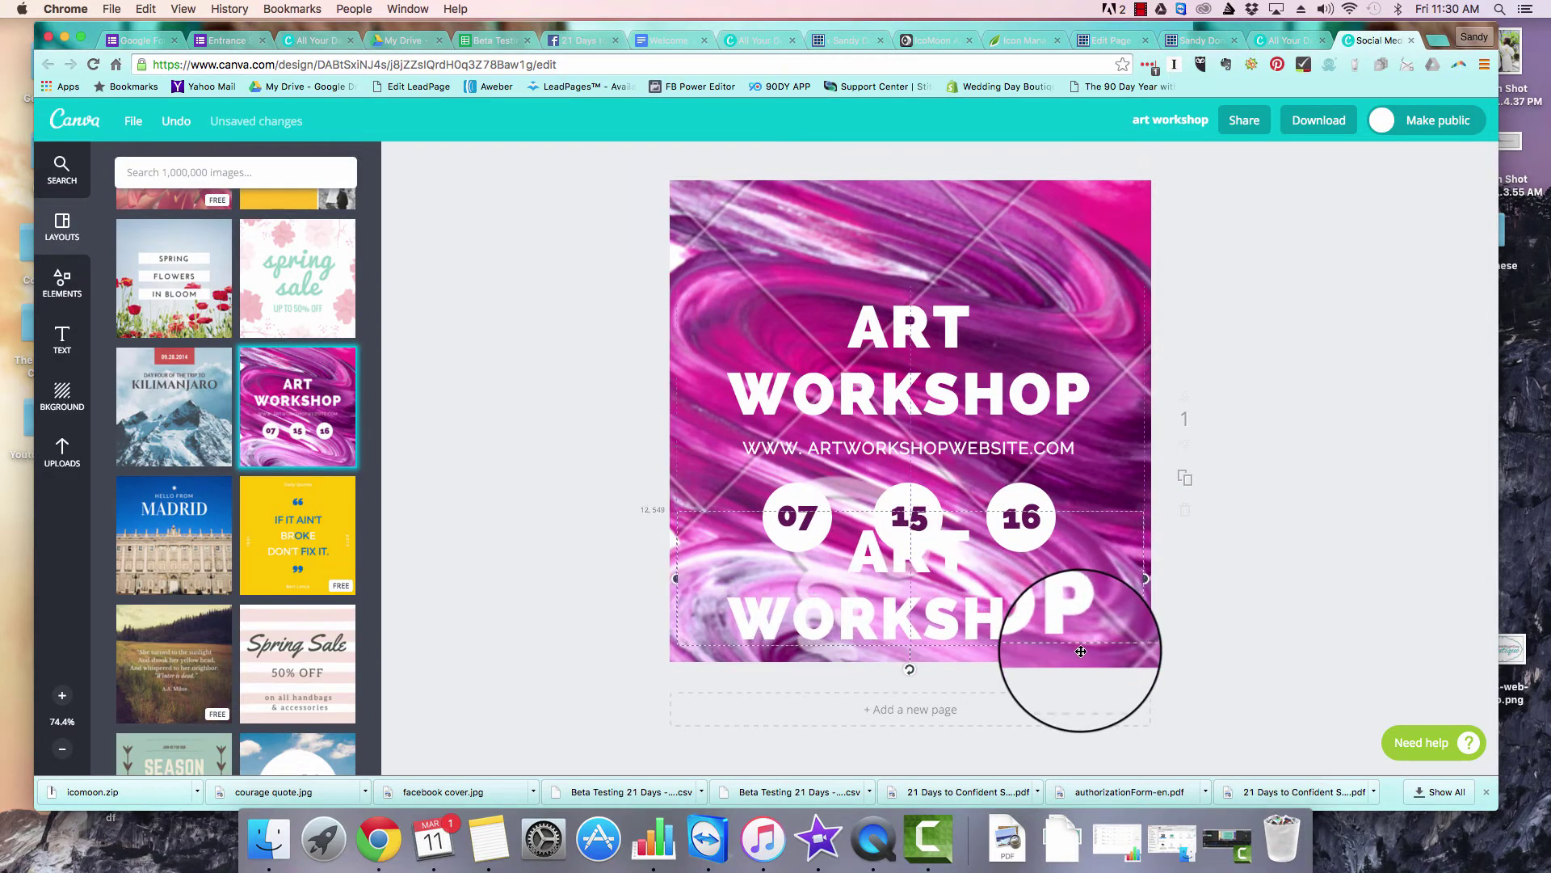
{"action": "left_click", "coordinate": [907, 475]}
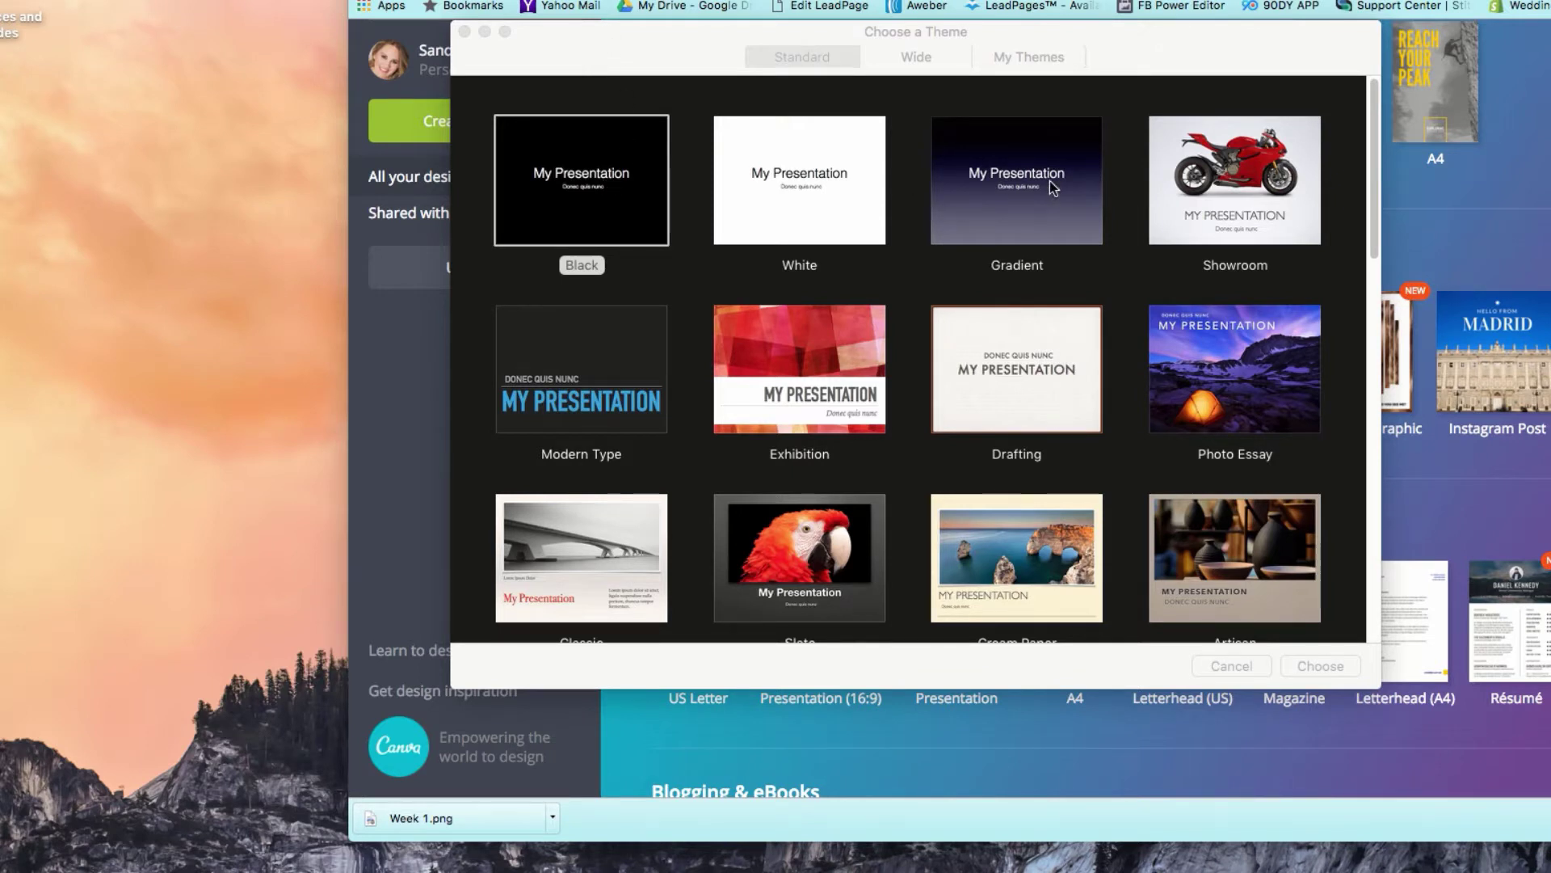
{"action": "scroll", "coordinate": [843, 386], "scroll_direction": "down", "scroll_amount": 2}
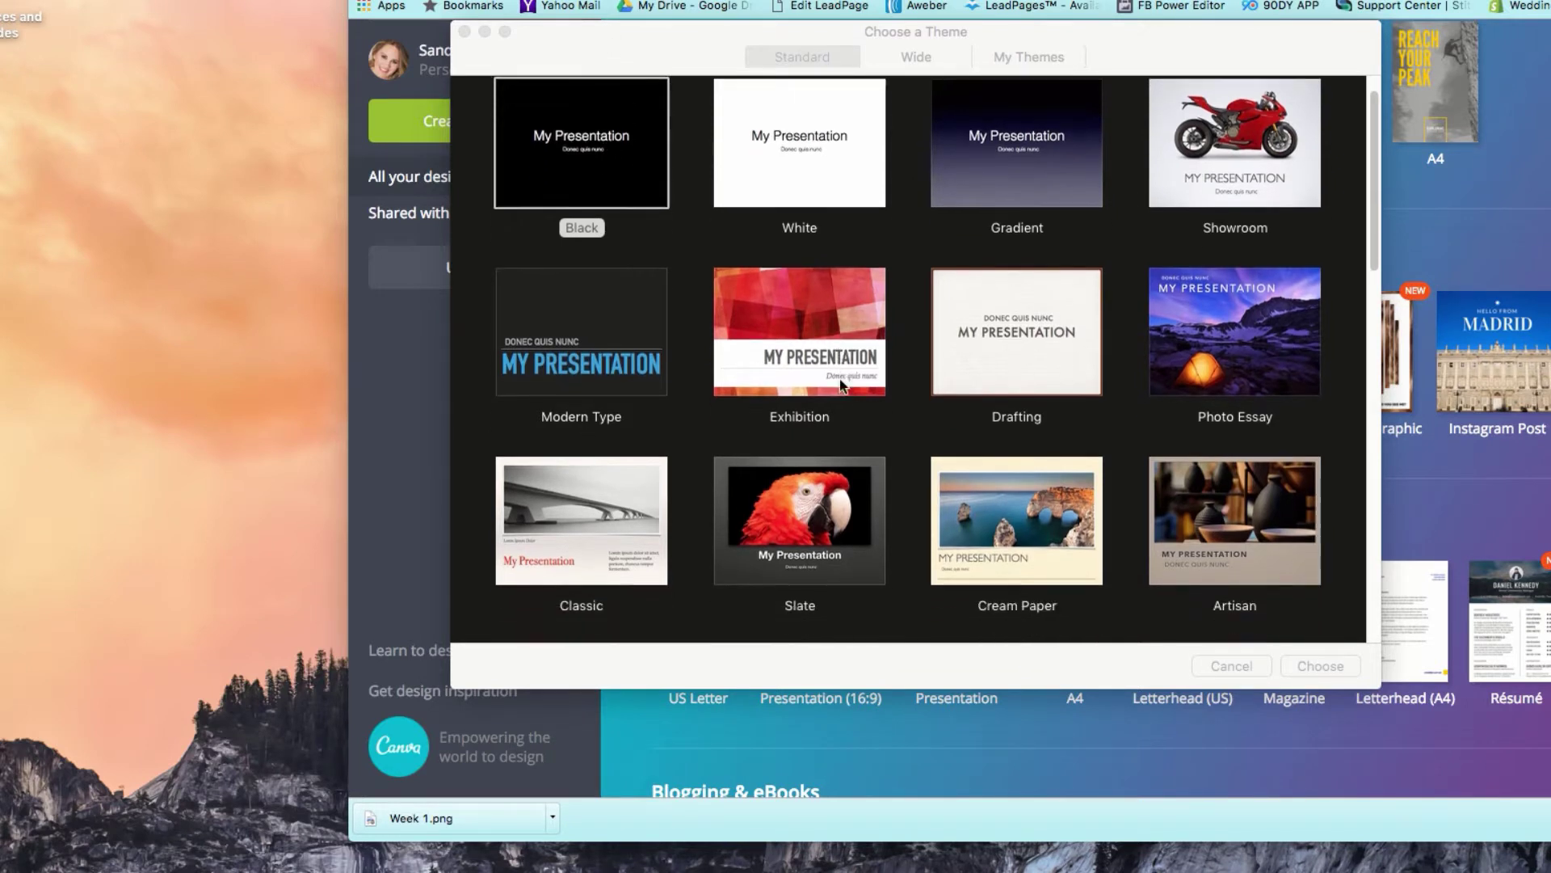
{"action": "scroll", "coordinate": [840, 384], "scroll_direction": "down", "scroll_amount": 2}
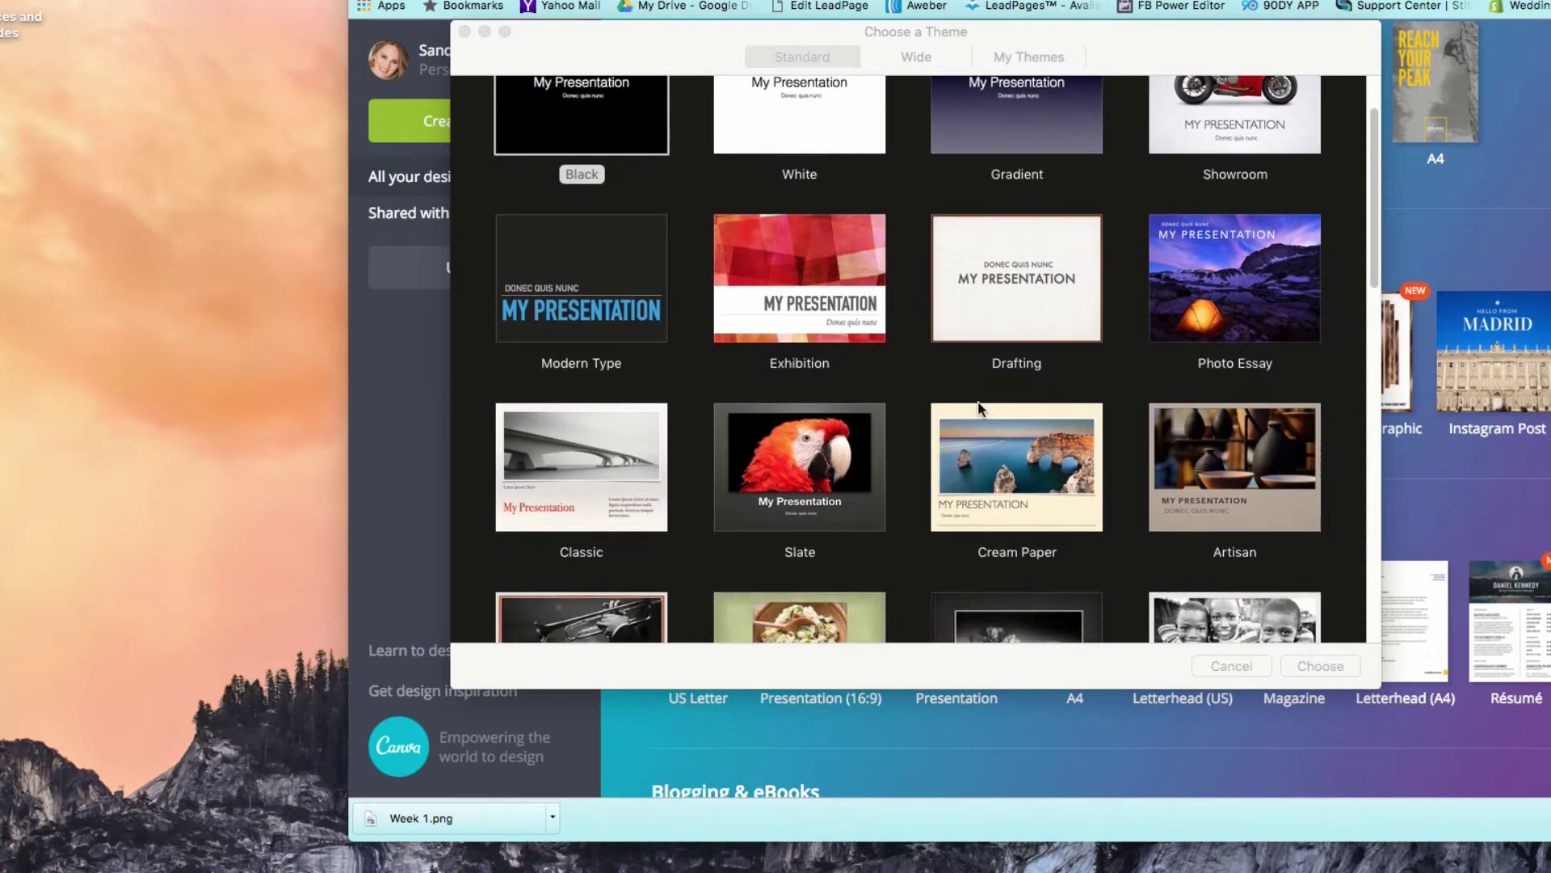
{"action": "scroll", "coordinate": [977, 404], "scroll_direction": "down", "scroll_amount": 8}
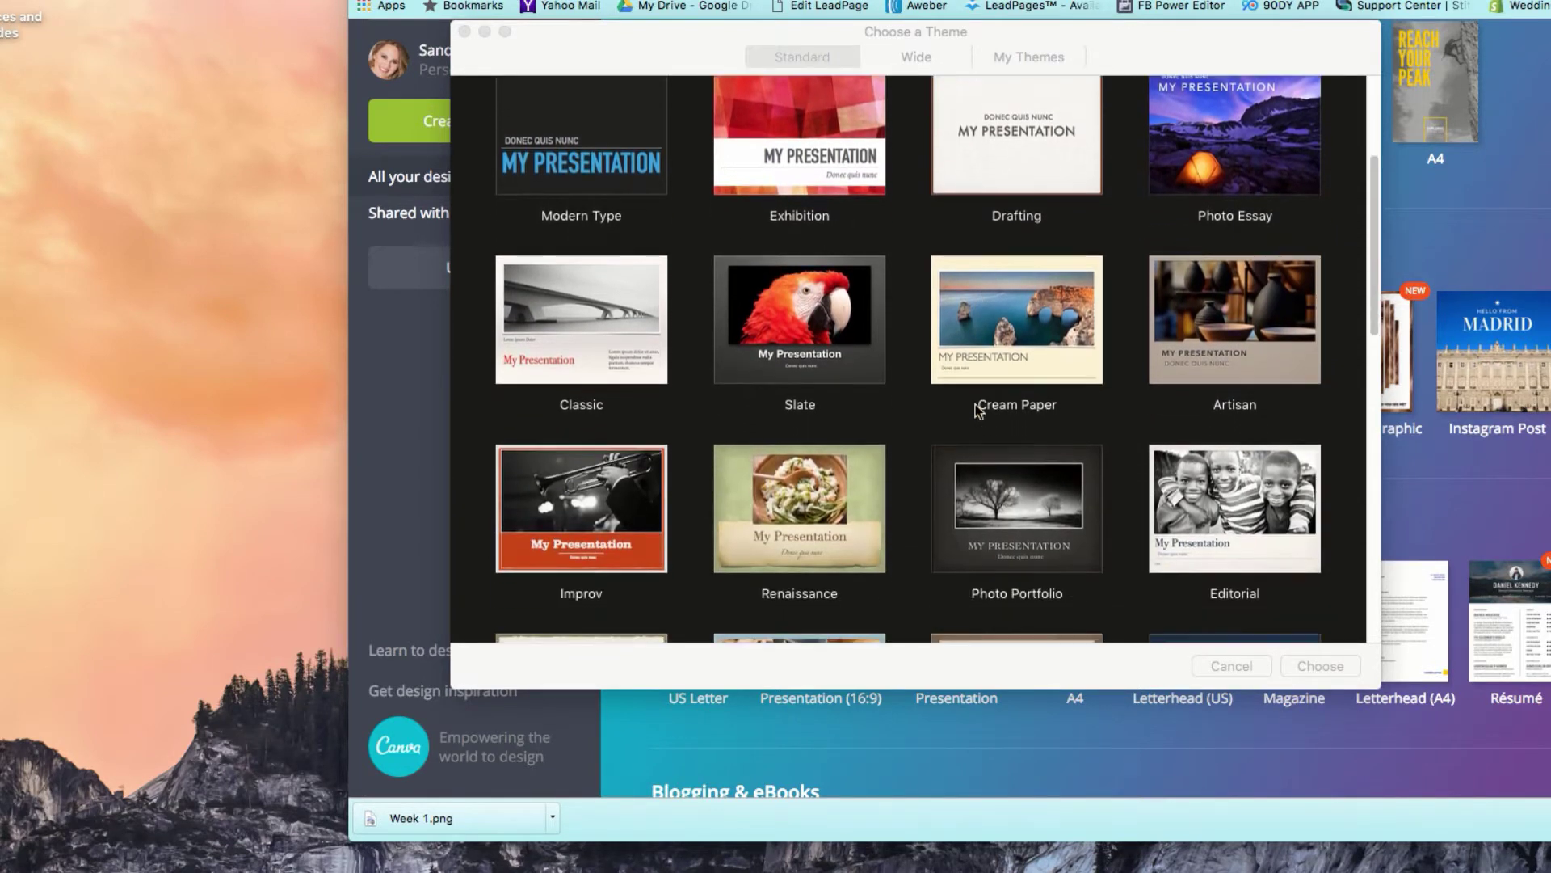
{"action": "scroll", "coordinate": [976, 404], "scroll_direction": "down", "scroll_amount": 6}
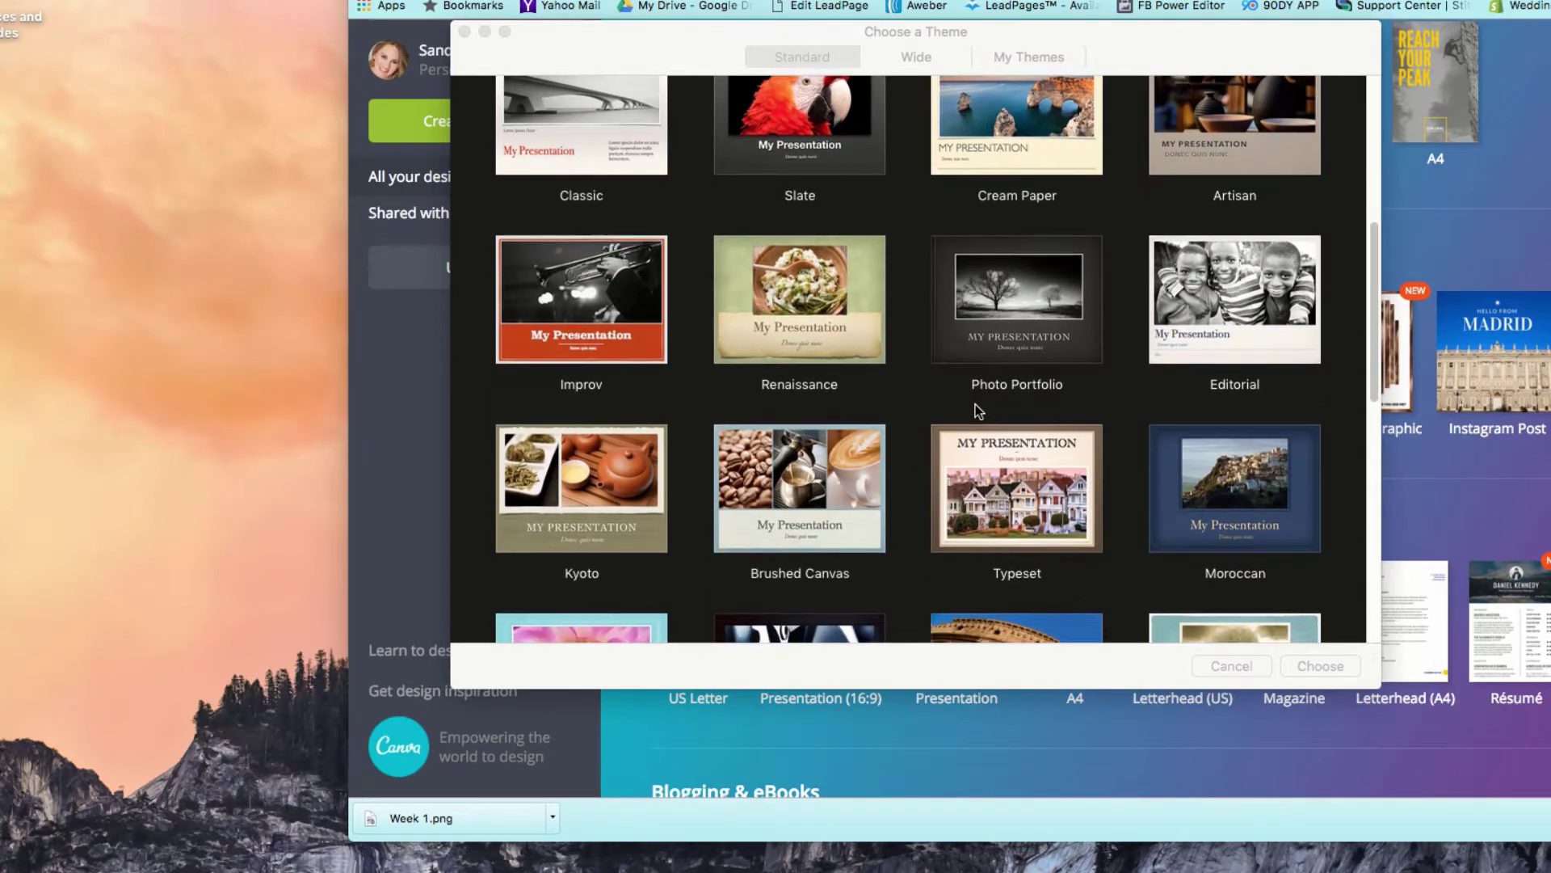
{"action": "scroll", "coordinate": [976, 404], "scroll_direction": "down", "scroll_amount": 2}
{"action": "scroll", "coordinate": [976, 409], "scroll_direction": "down", "scroll_amount": 3}
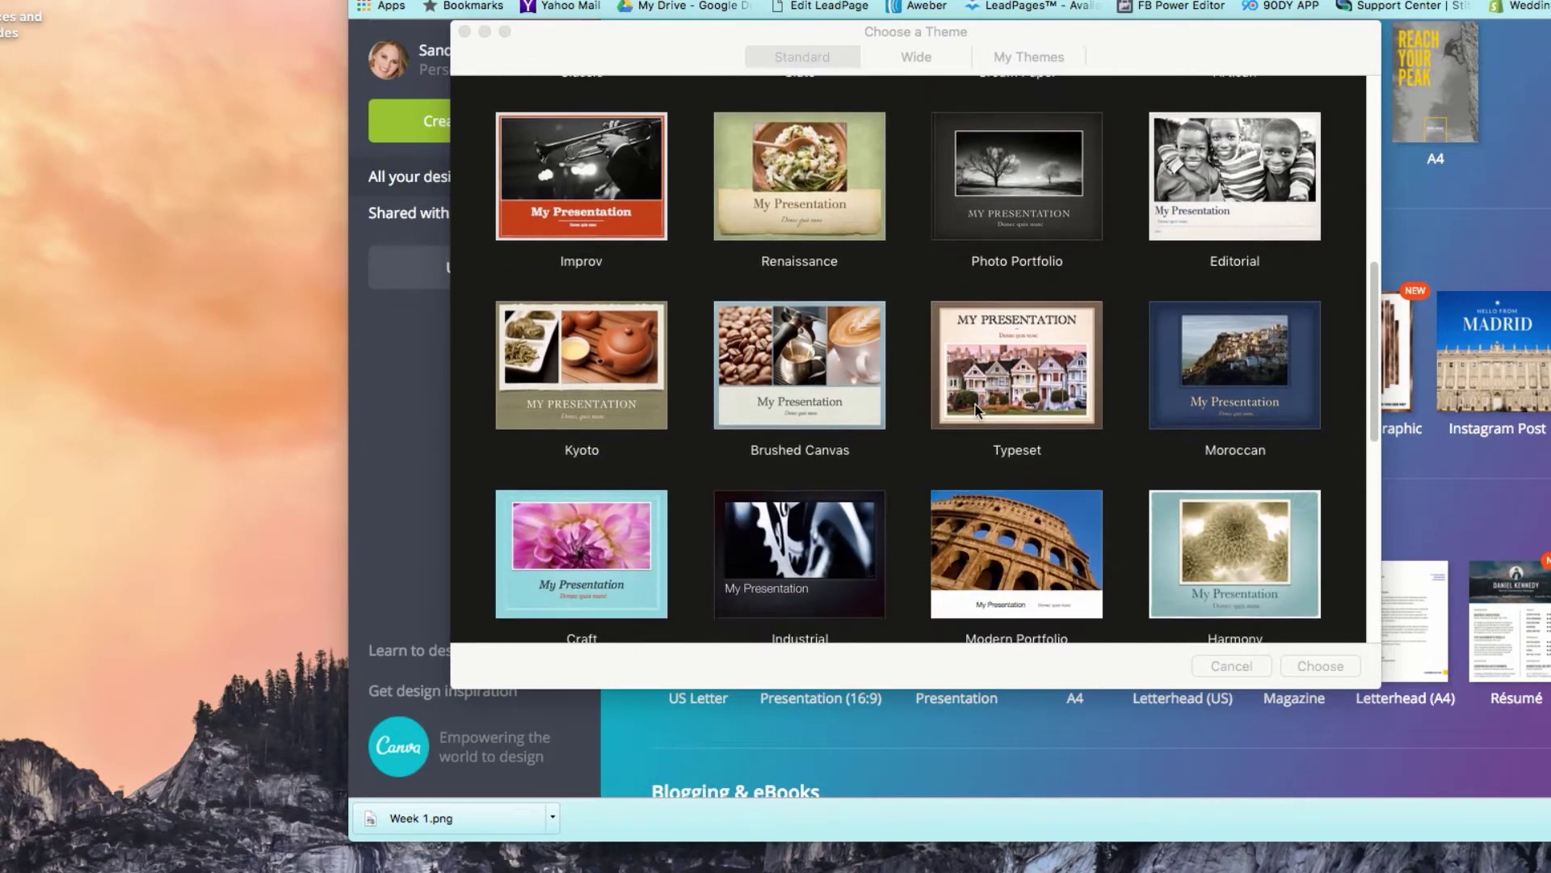
{"action": "scroll", "coordinate": [976, 406], "scroll_direction": "down", "scroll_amount": 7}
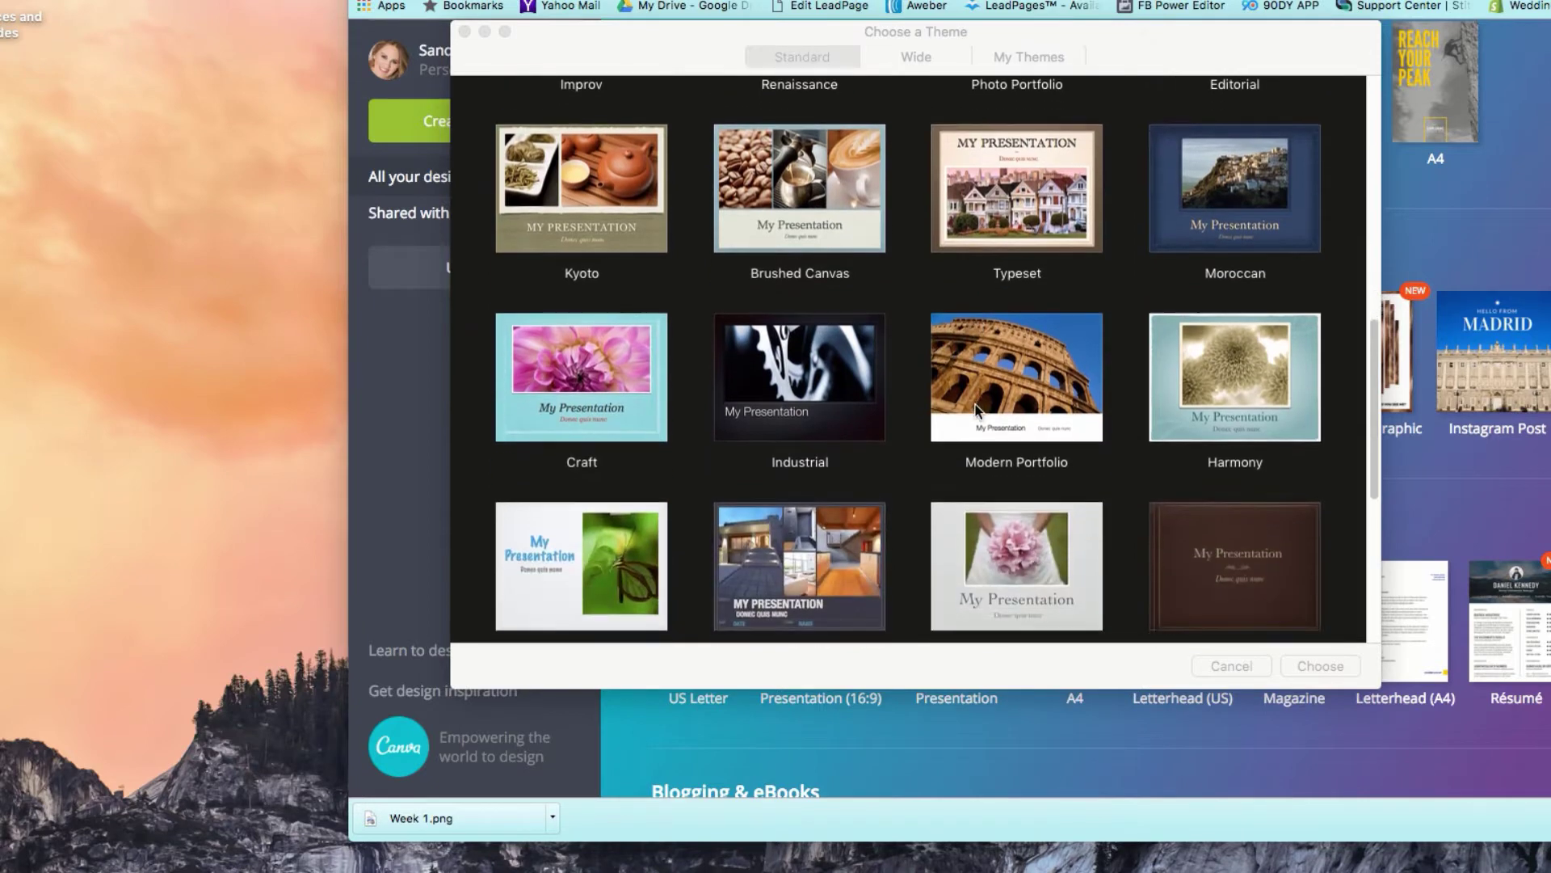
{"action": "scroll", "coordinate": [752, 446], "scroll_direction": "down", "scroll_amount": 6}
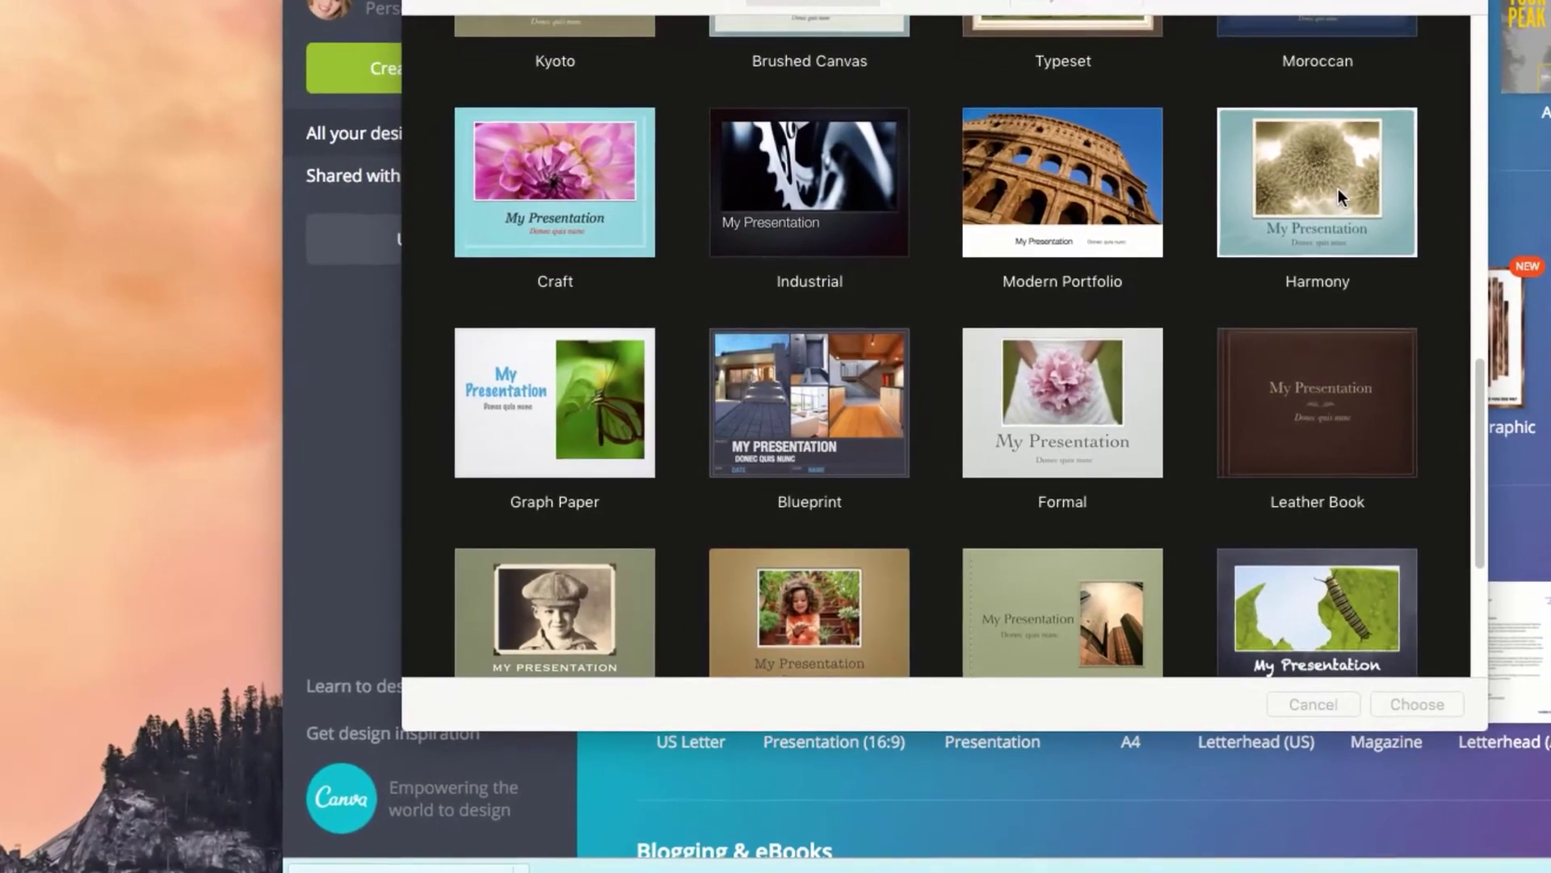
{"action": "scroll", "coordinate": [1338, 187], "scroll_direction": "up", "scroll_amount": 5}
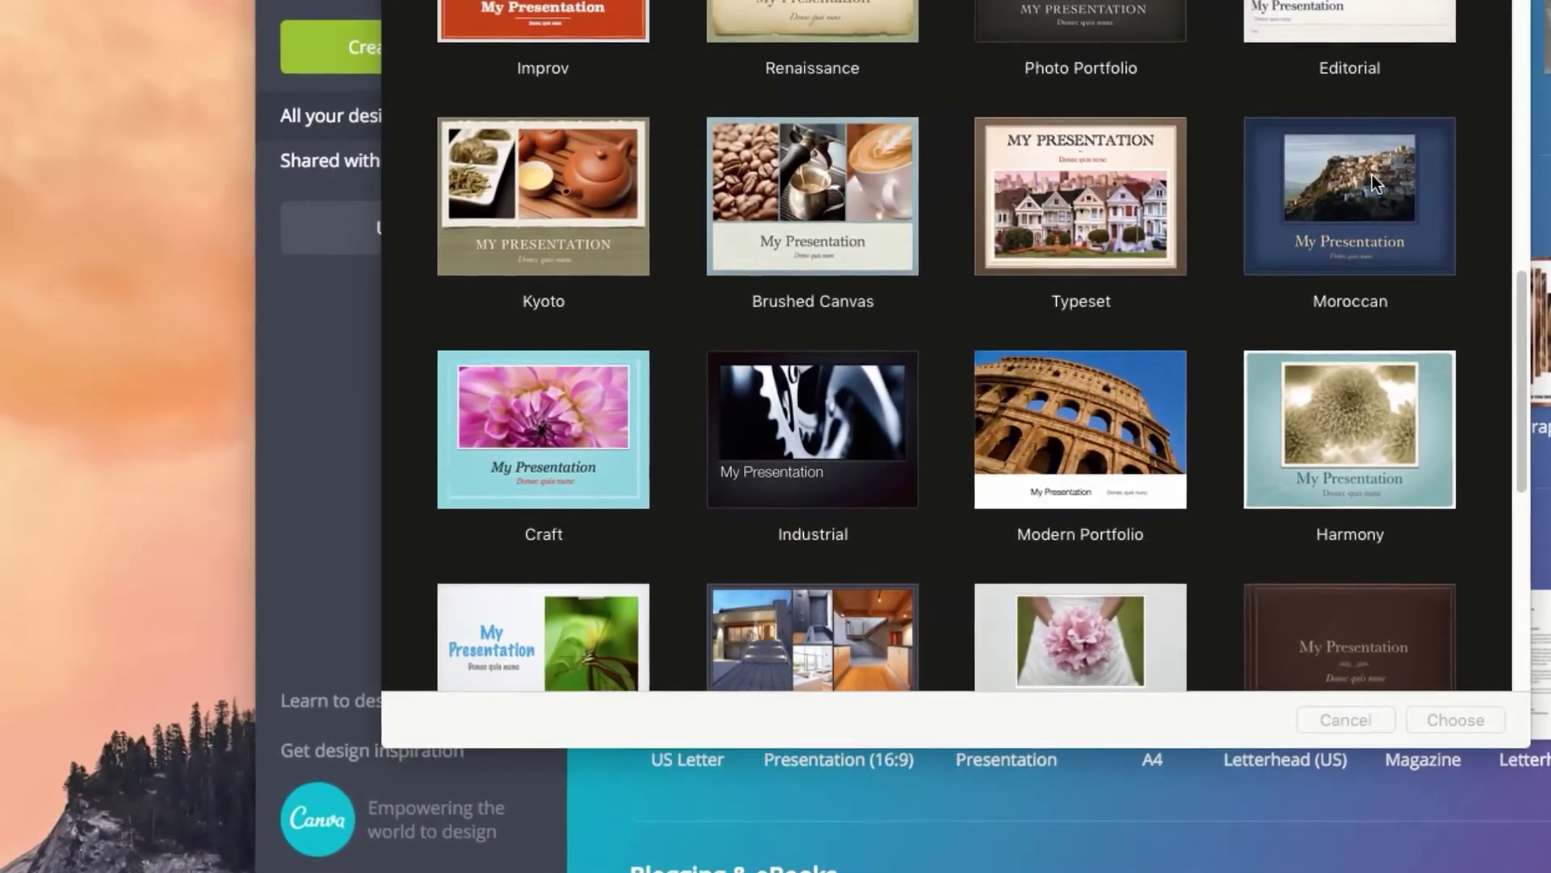
{"action": "scroll", "coordinate": [1372, 174], "scroll_direction": "up", "scroll_amount": 5}
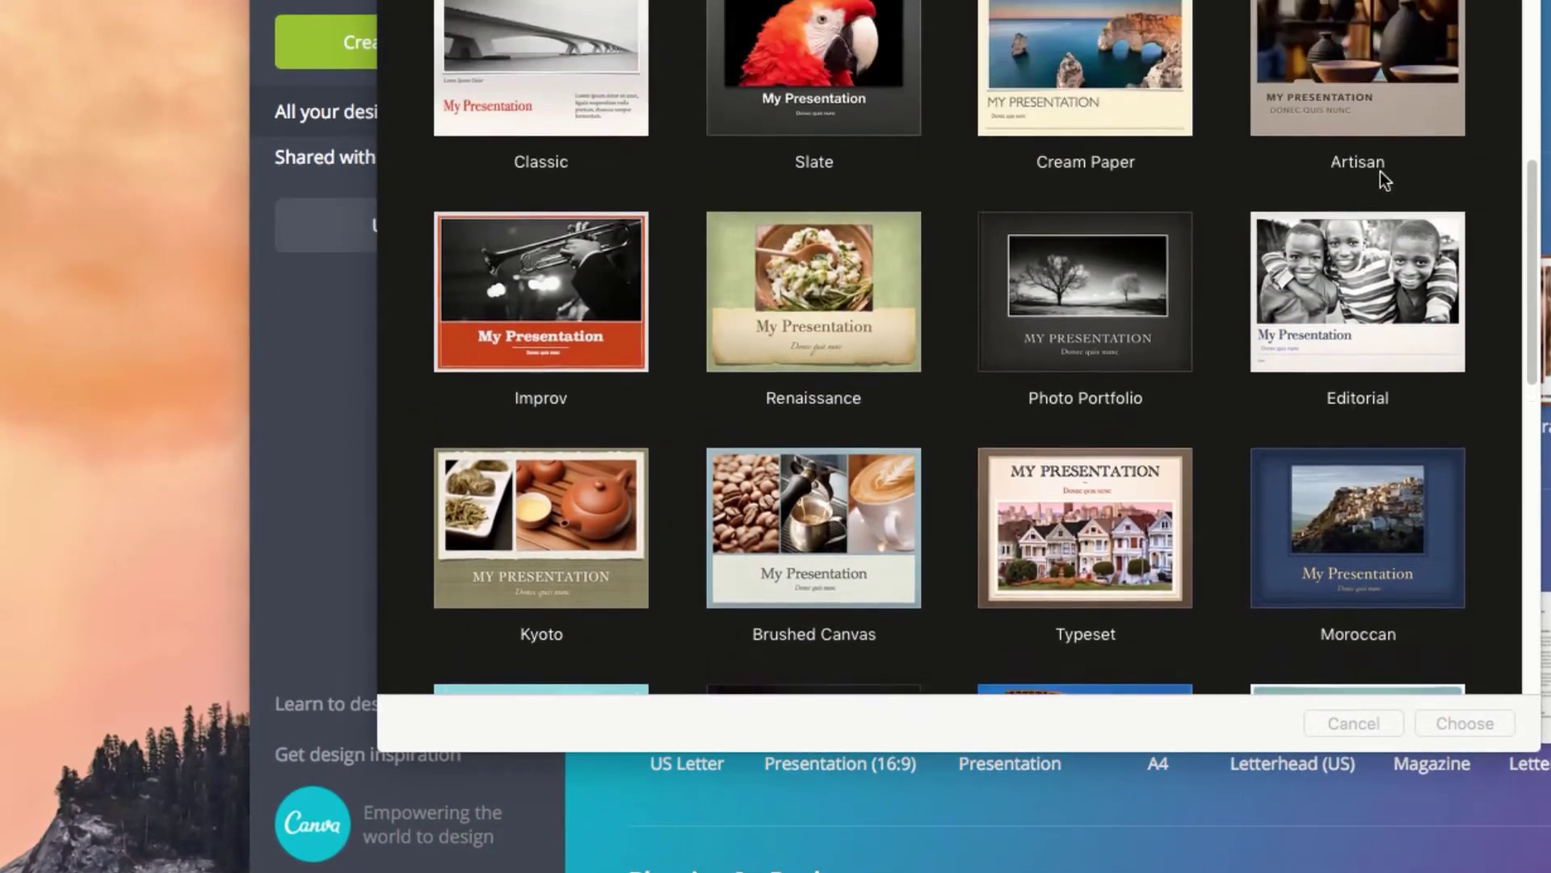
{"action": "scroll", "coordinate": [1380, 172], "scroll_direction": "up", "scroll_amount": 2}
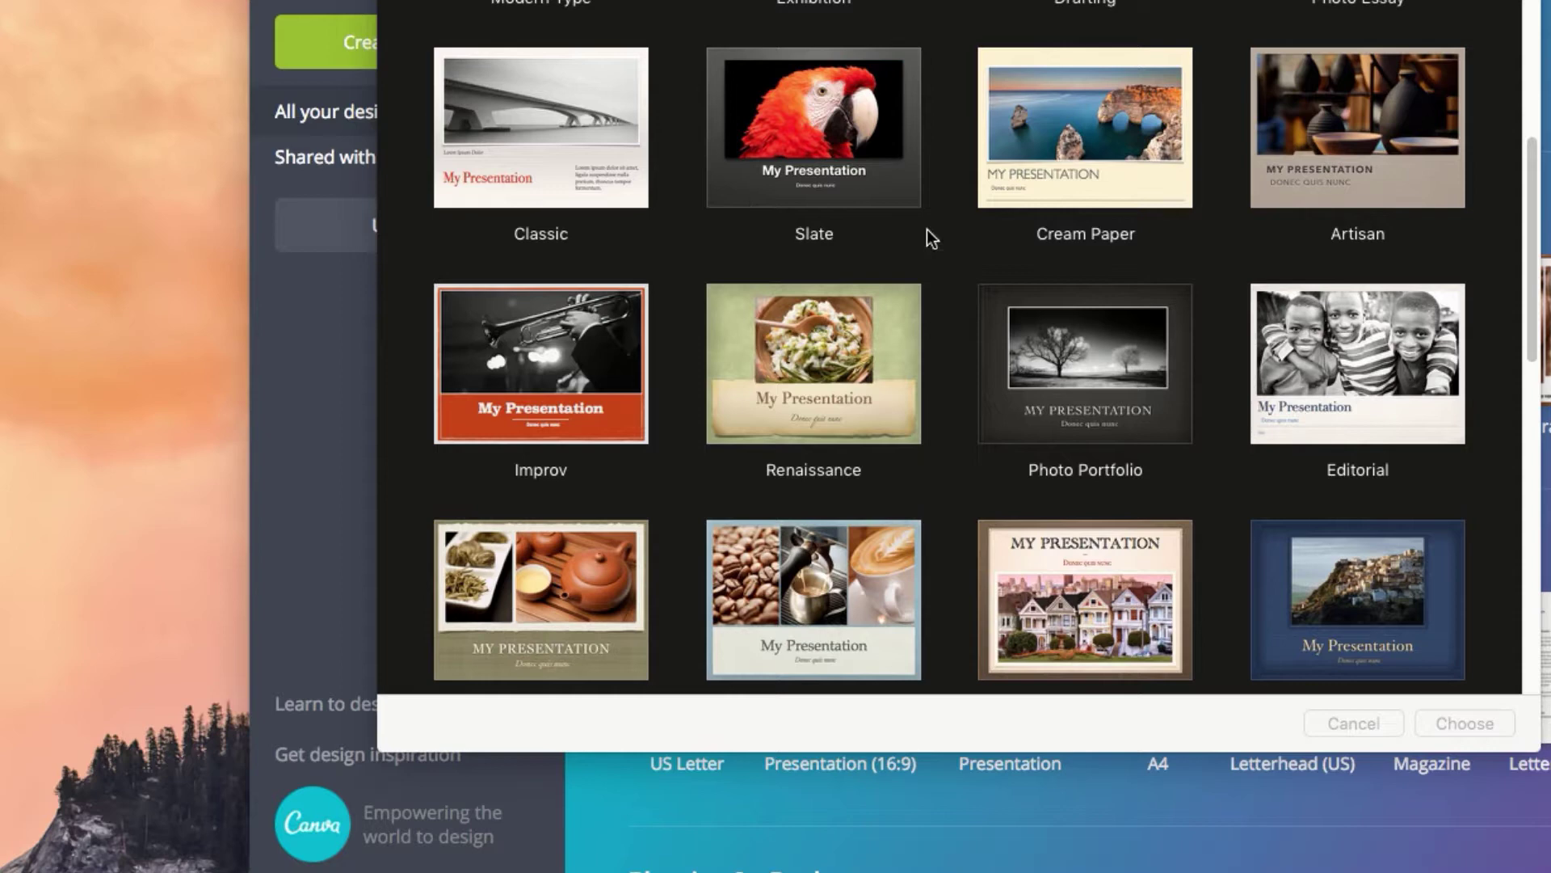
{"action": "scroll", "coordinate": [997, 289], "scroll_direction": "up", "scroll_amount": 5}
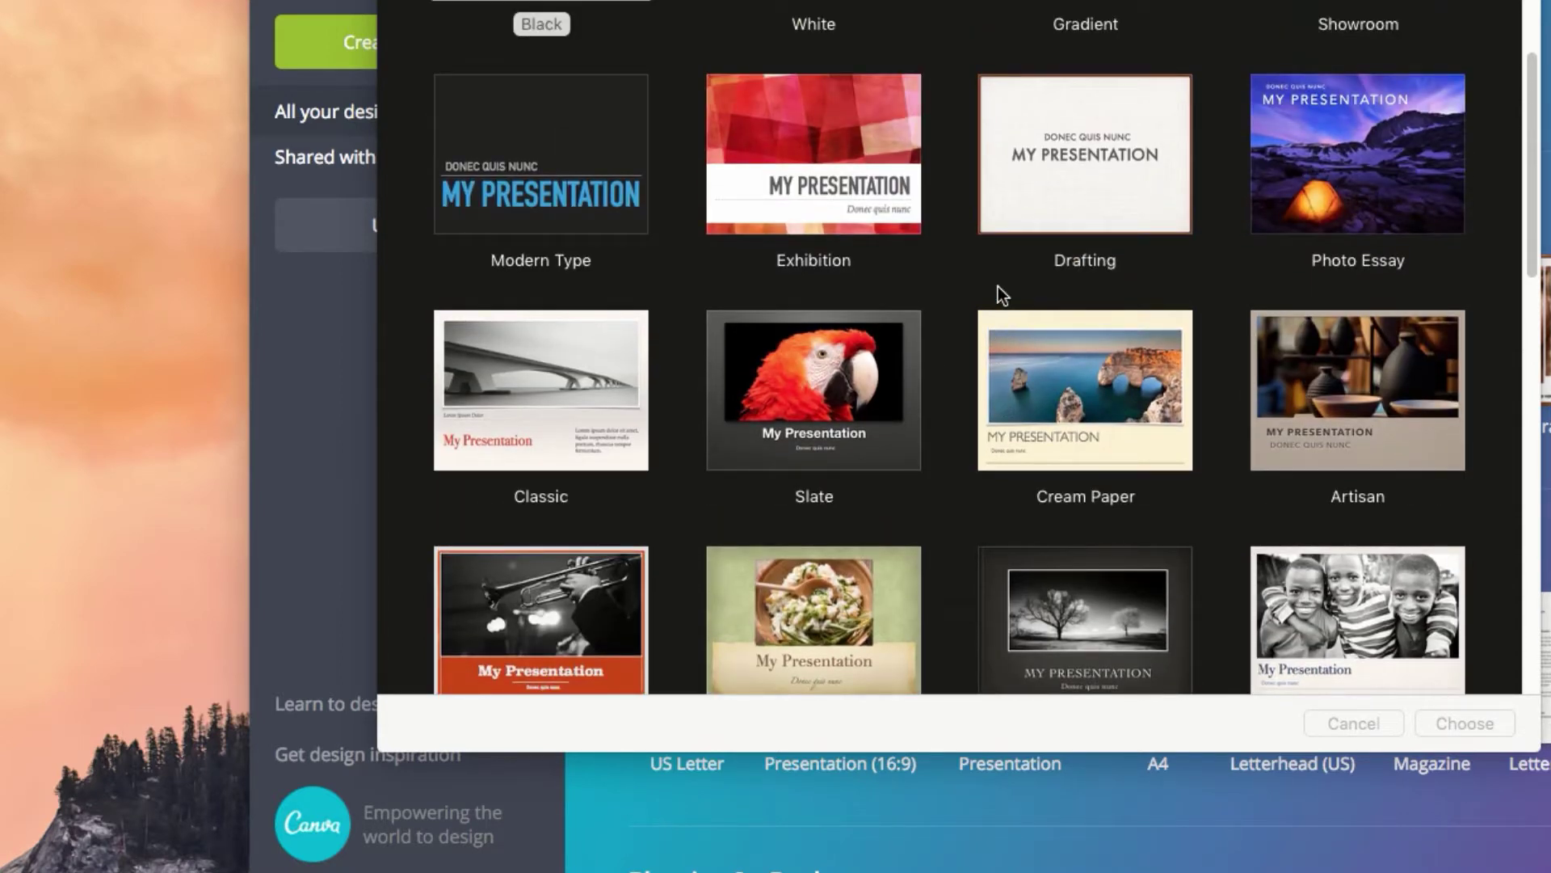
{"action": "scroll", "coordinate": [997, 286], "scroll_direction": "up", "scroll_amount": 4}
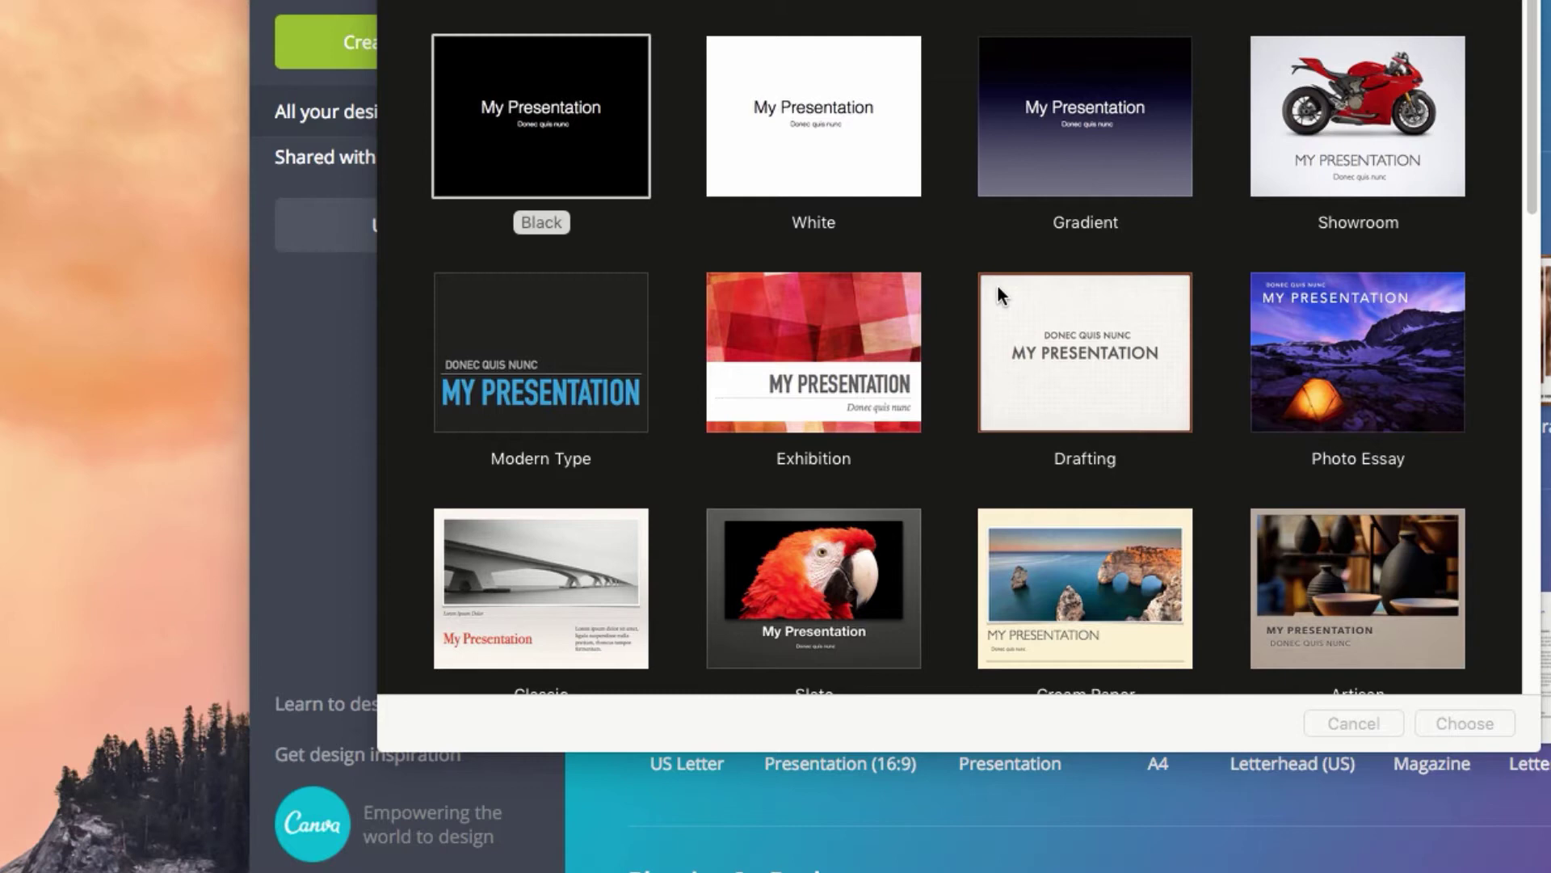
Move the Keynote theme chooser aside and bring the Canva browser window forward.
{"action": "left_click_drag", "start_coordinate": [602, 4], "coordinate": [0, 20]}
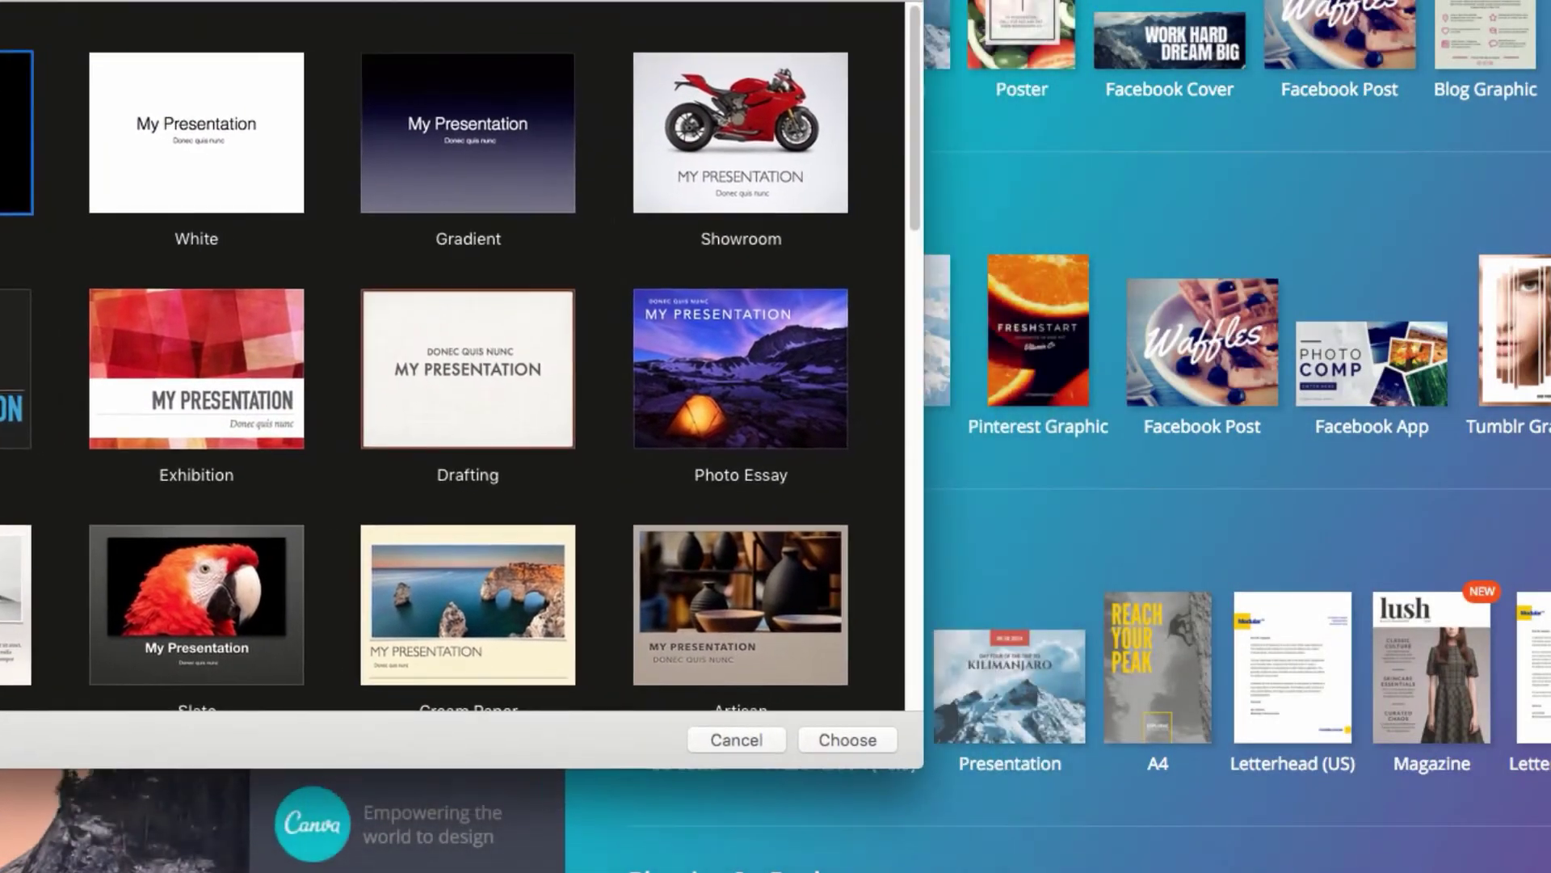
{"action": "key", "text": "super+Tab"}
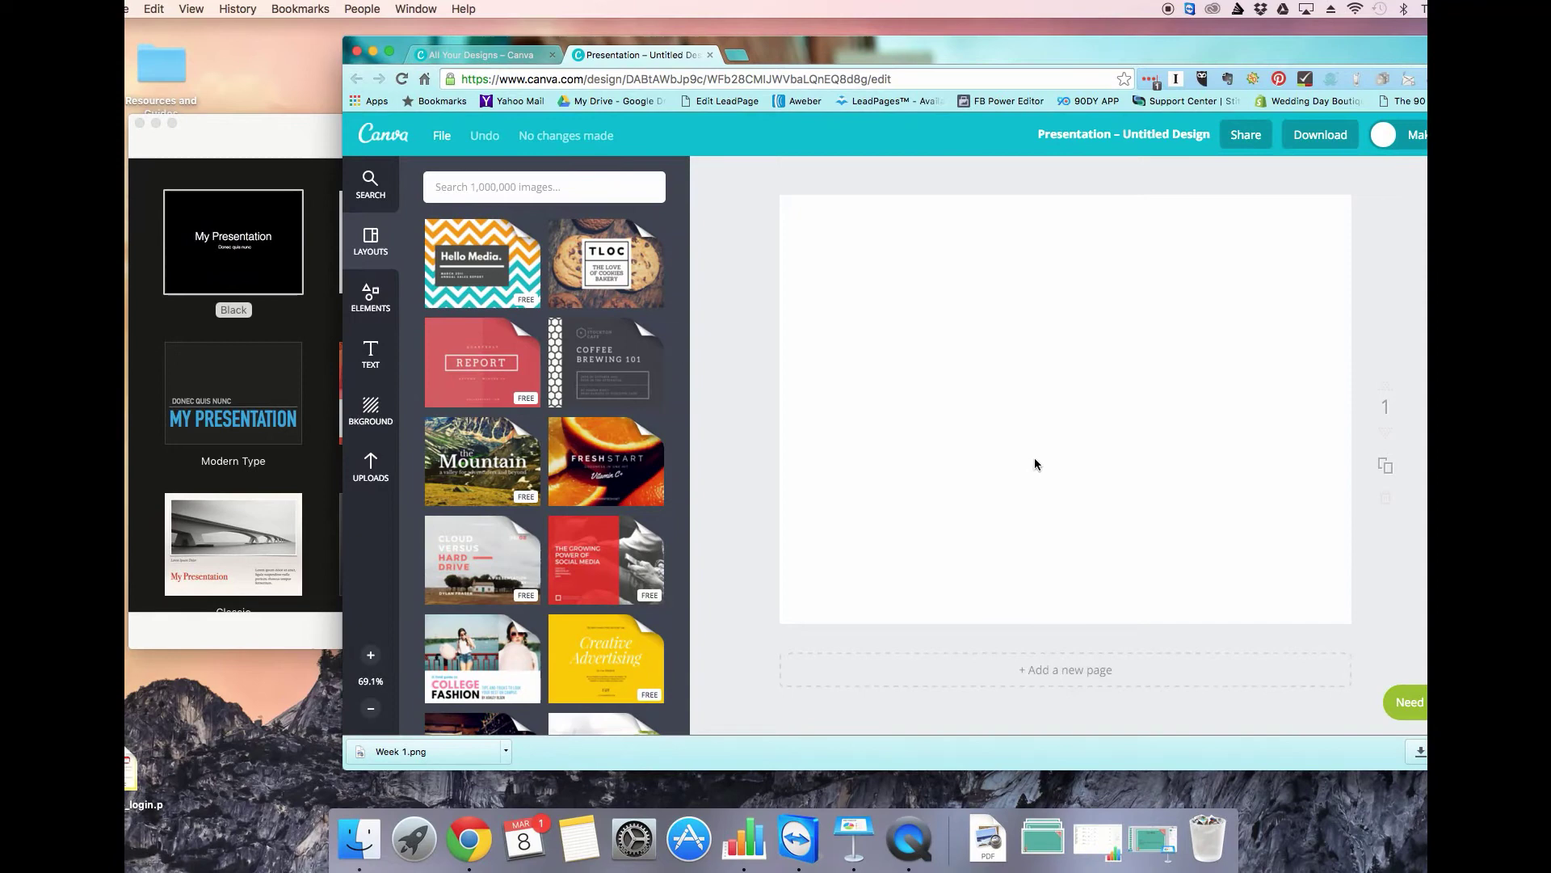
{"action": "scroll", "coordinate": [563, 486], "scroll_direction": "down", "scroll_amount": 5}
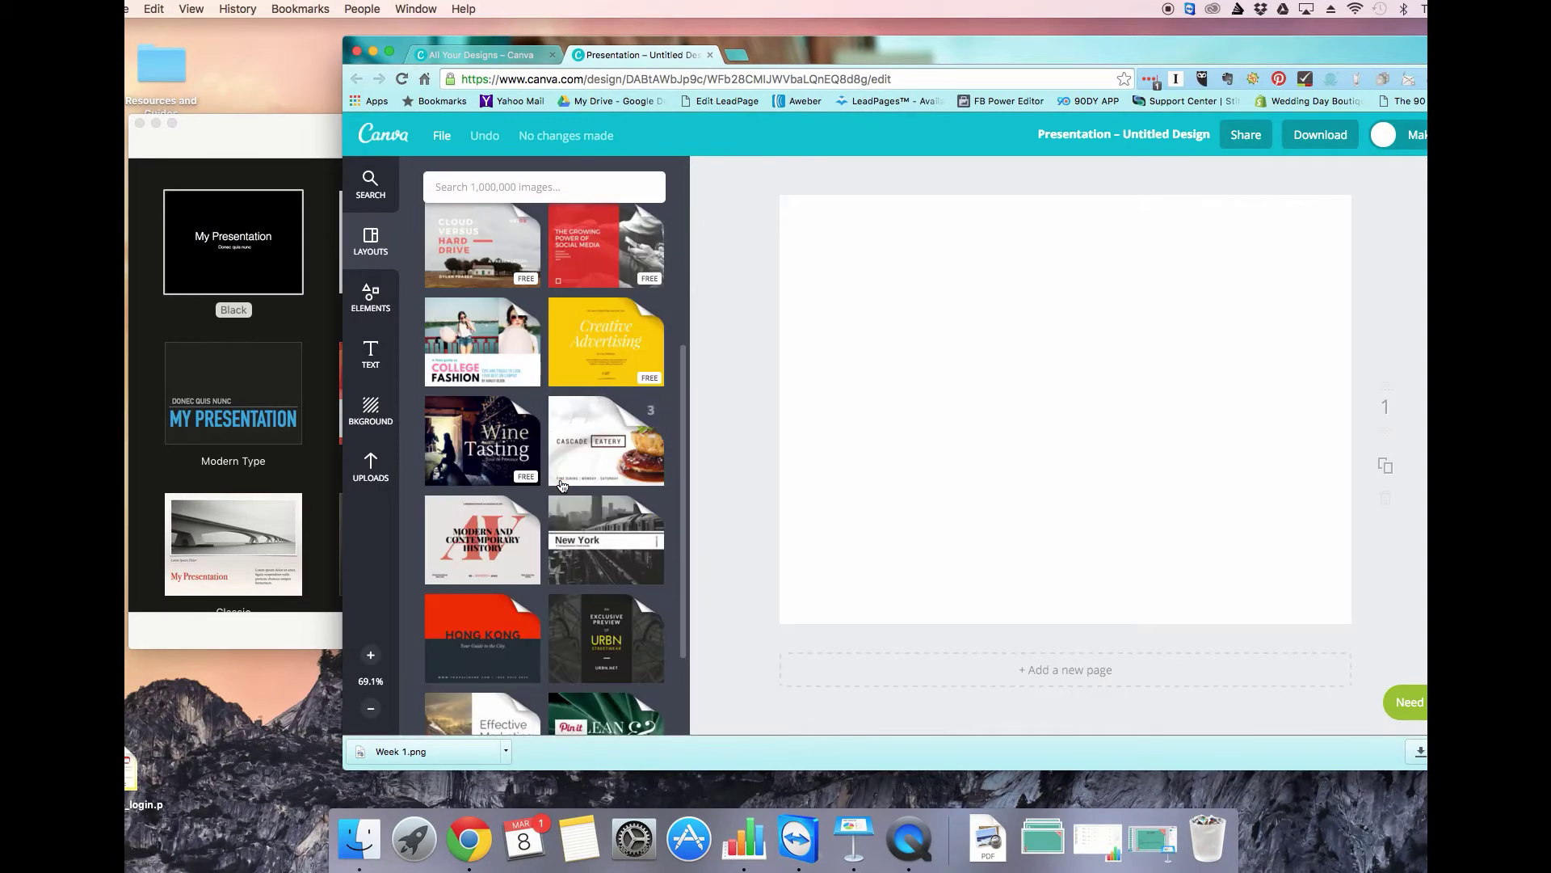
{"action": "scroll", "coordinate": [566, 483], "scroll_direction": "down", "scroll_amount": 3}
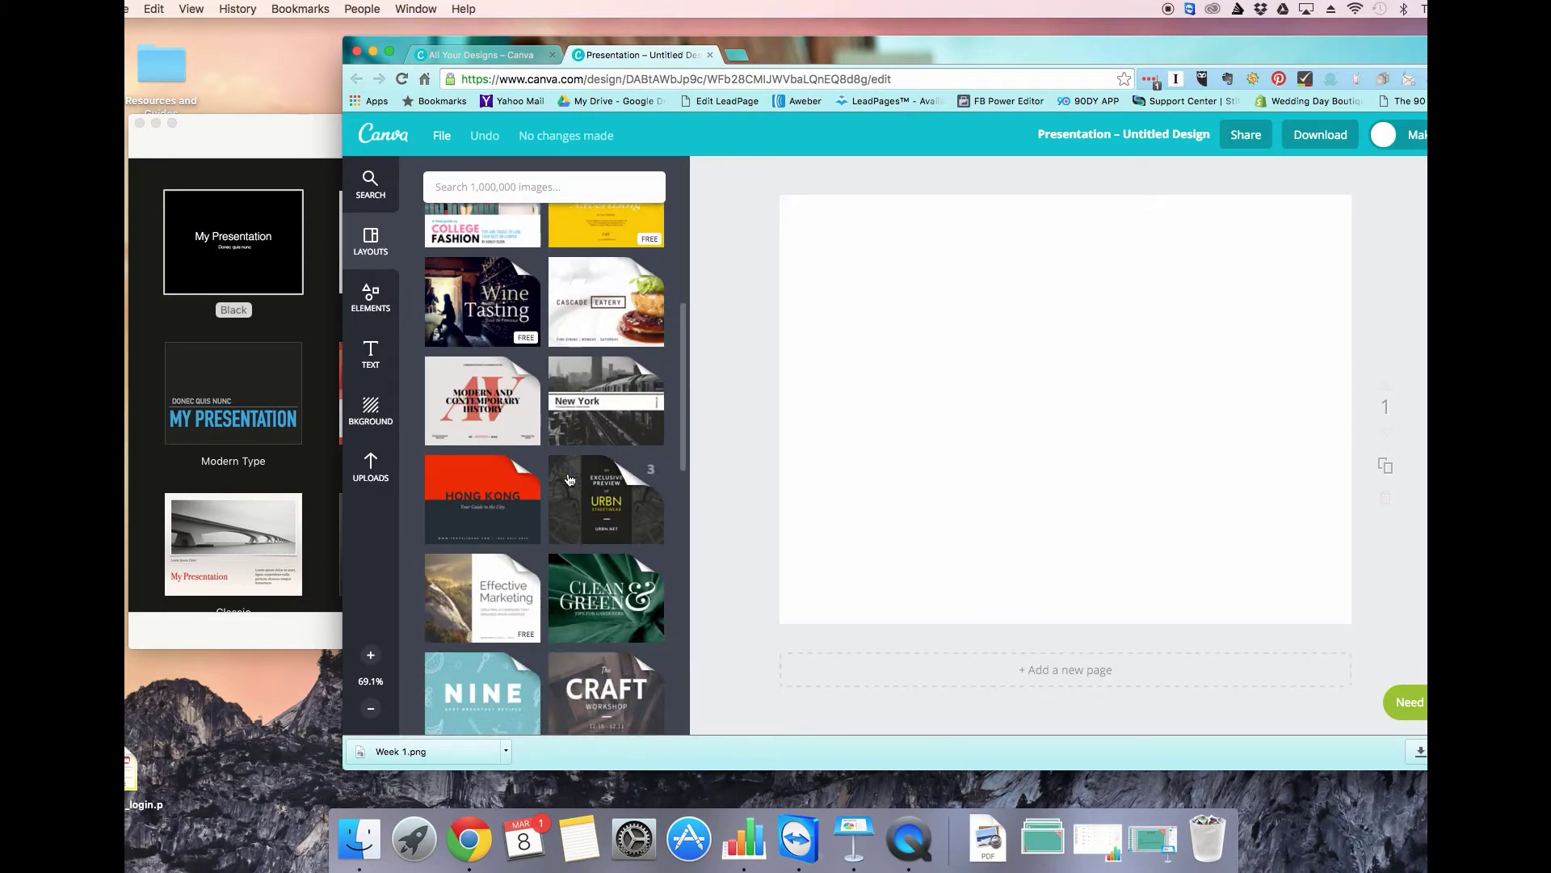
{"action": "scroll", "coordinate": [569, 479], "scroll_direction": "down", "scroll_amount": 5}
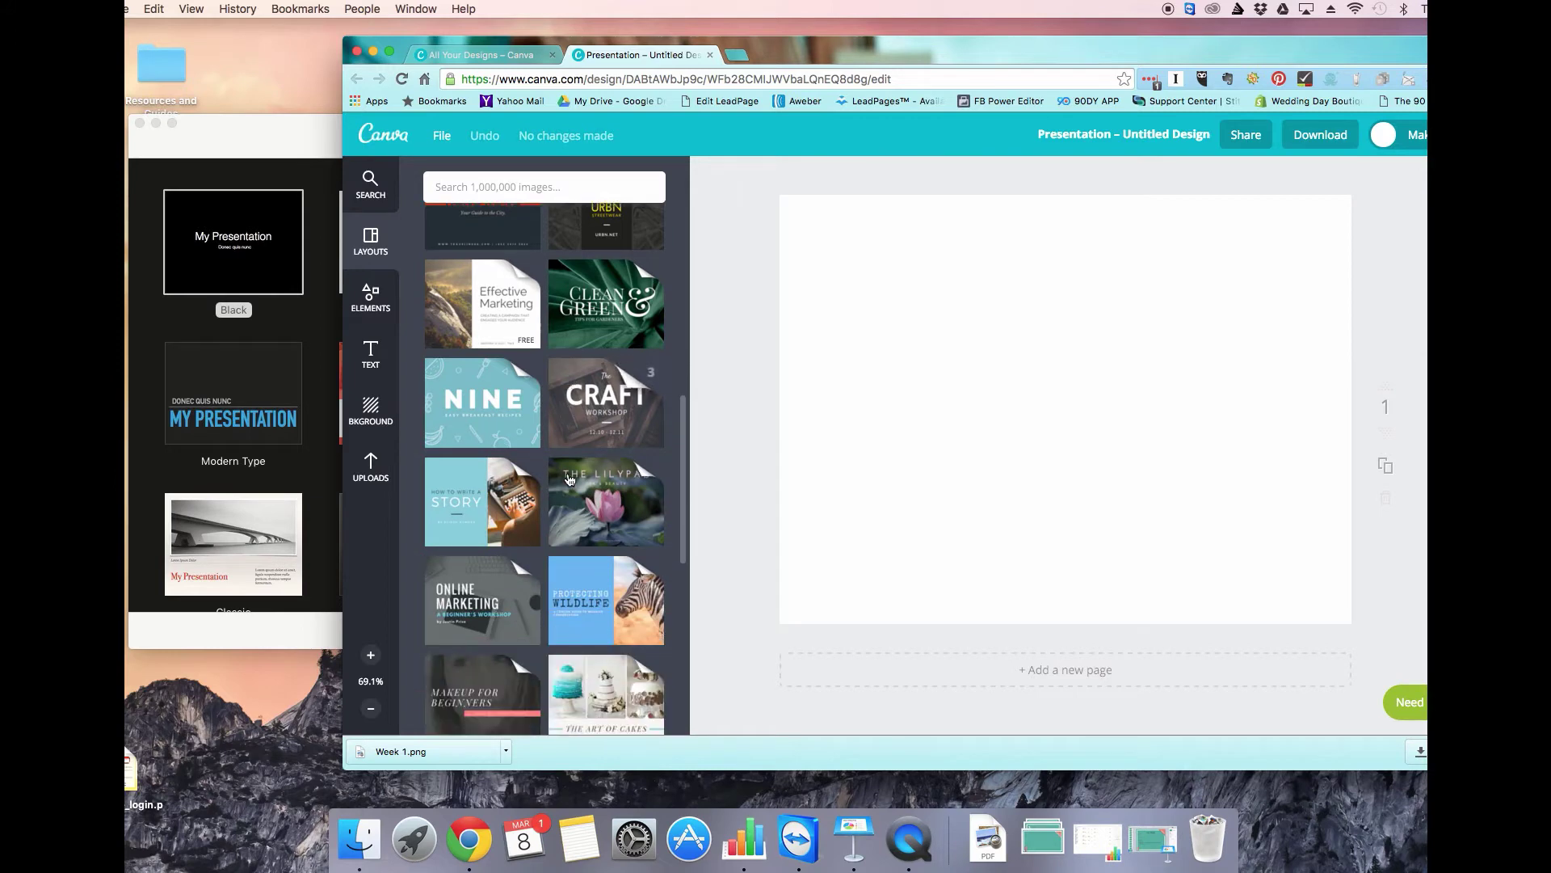
{"action": "scroll", "coordinate": [570, 452], "scroll_direction": "down", "scroll_amount": 2}
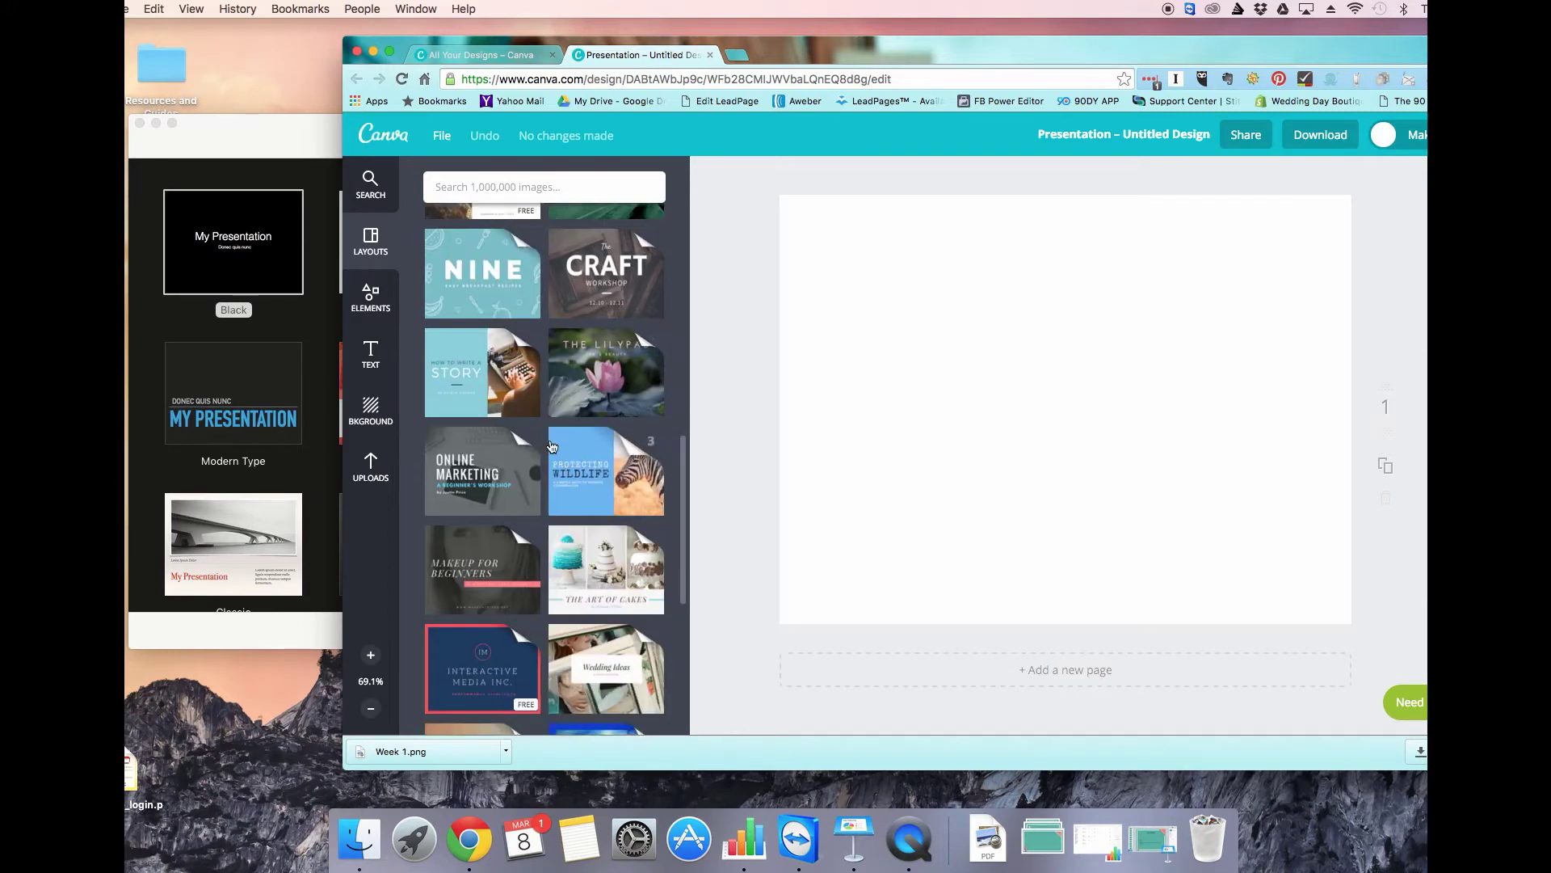
{"action": "scroll", "coordinate": [517, 452], "scroll_direction": "down", "scroll_amount": 1}
{"action": "scroll", "coordinate": [565, 464], "scroll_direction": "down", "scroll_amount": 5}
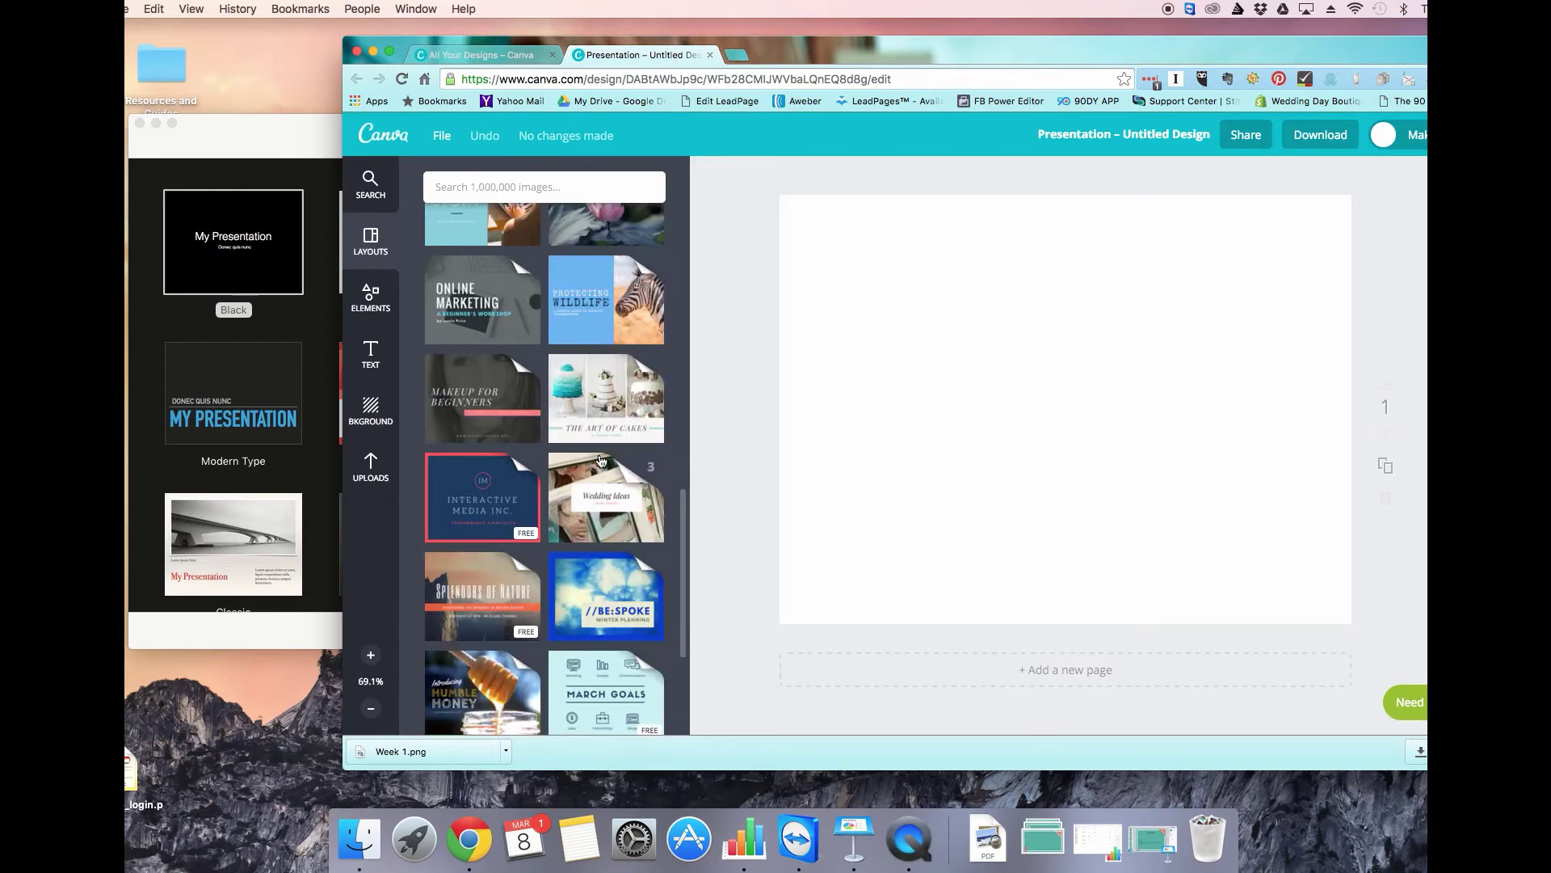
{"action": "scroll", "coordinate": [600, 460], "scroll_direction": "down", "scroll_amount": 5}
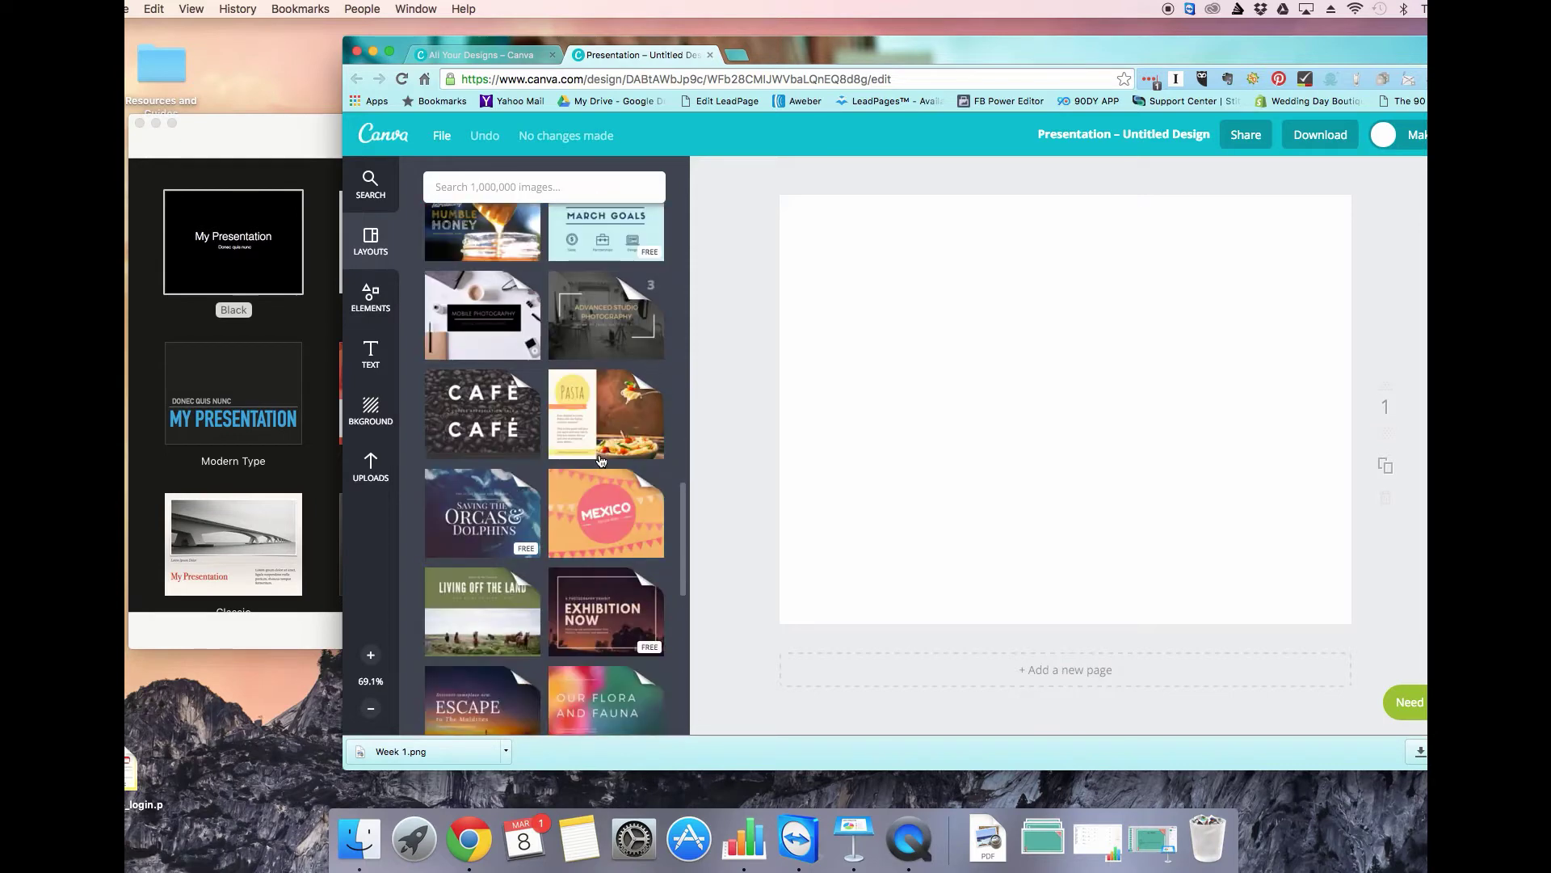
{"action": "scroll", "coordinate": [606, 448], "scroll_direction": "down", "scroll_amount": 1}
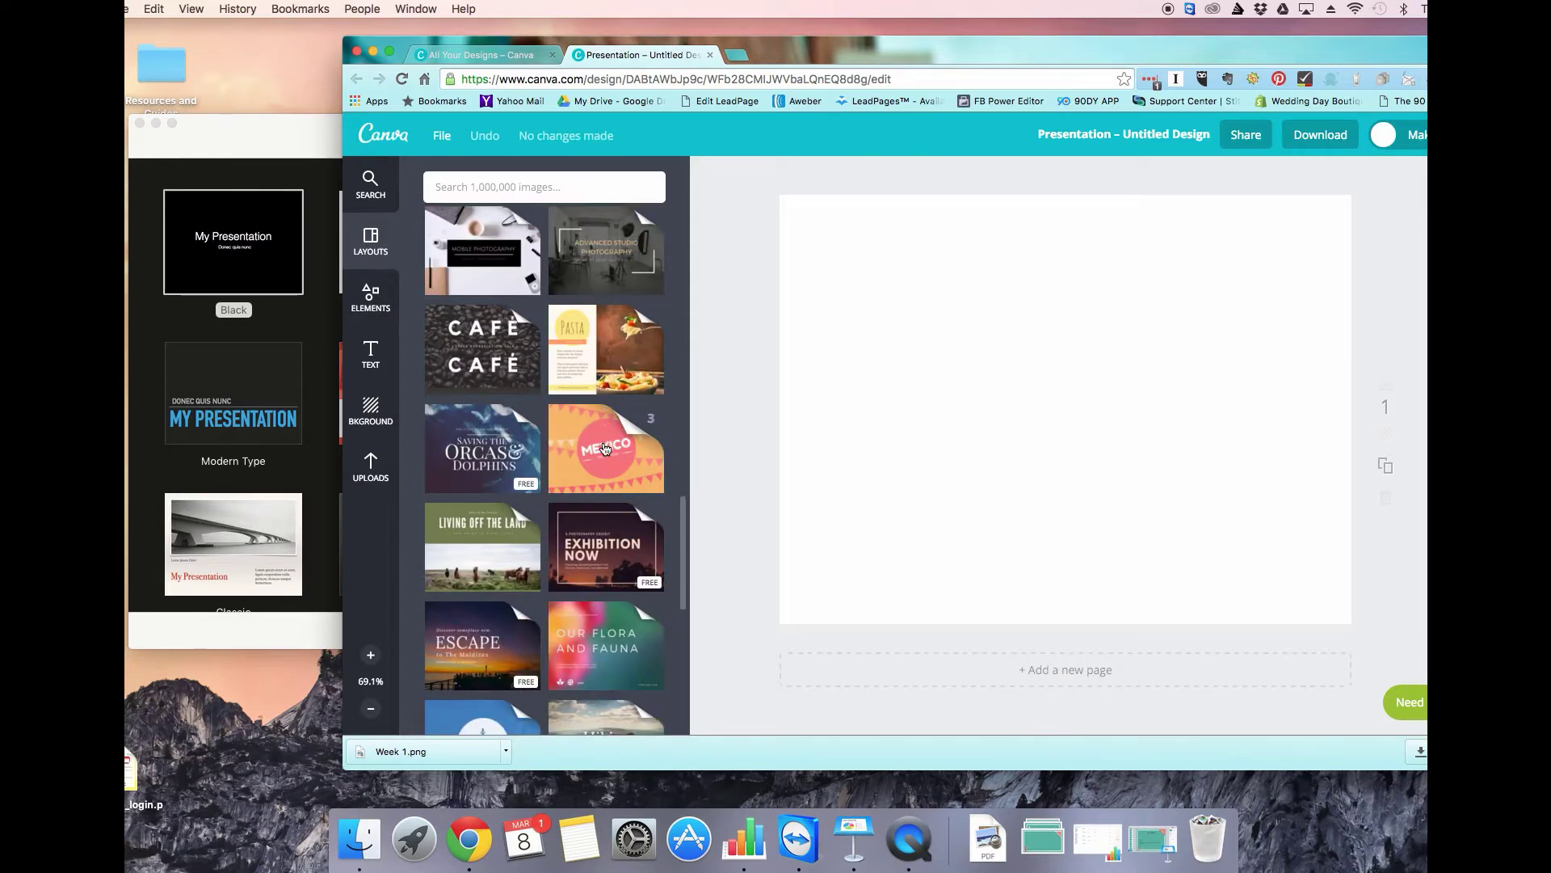
{"action": "scroll", "coordinate": [594, 291], "scroll_direction": "down", "scroll_amount": 5}
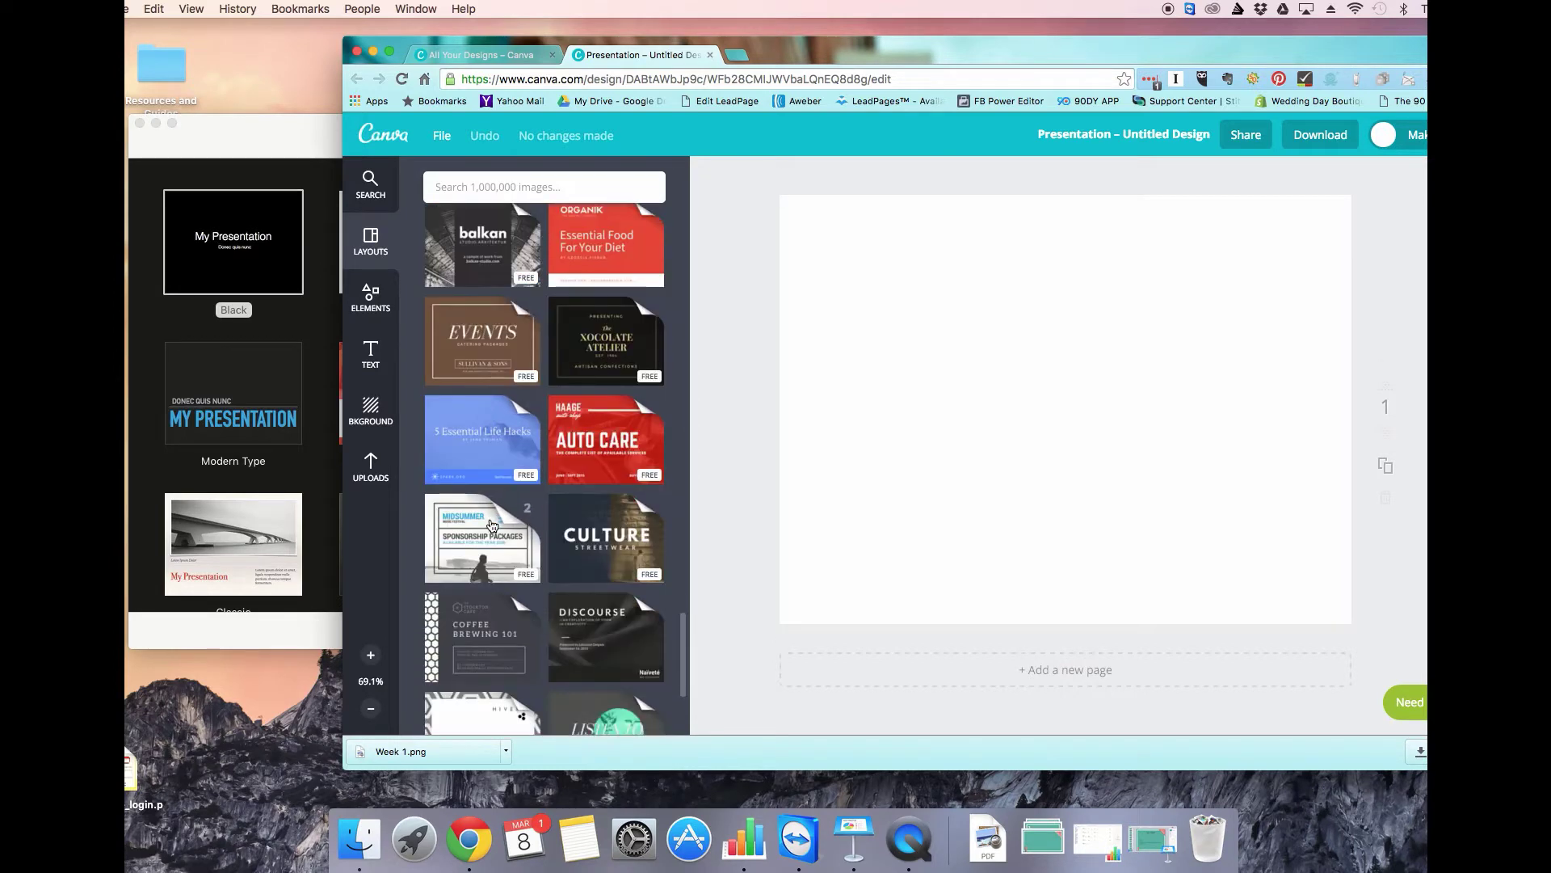
{"action": "scroll", "coordinate": [490, 525], "scroll_direction": "down", "scroll_amount": 10}
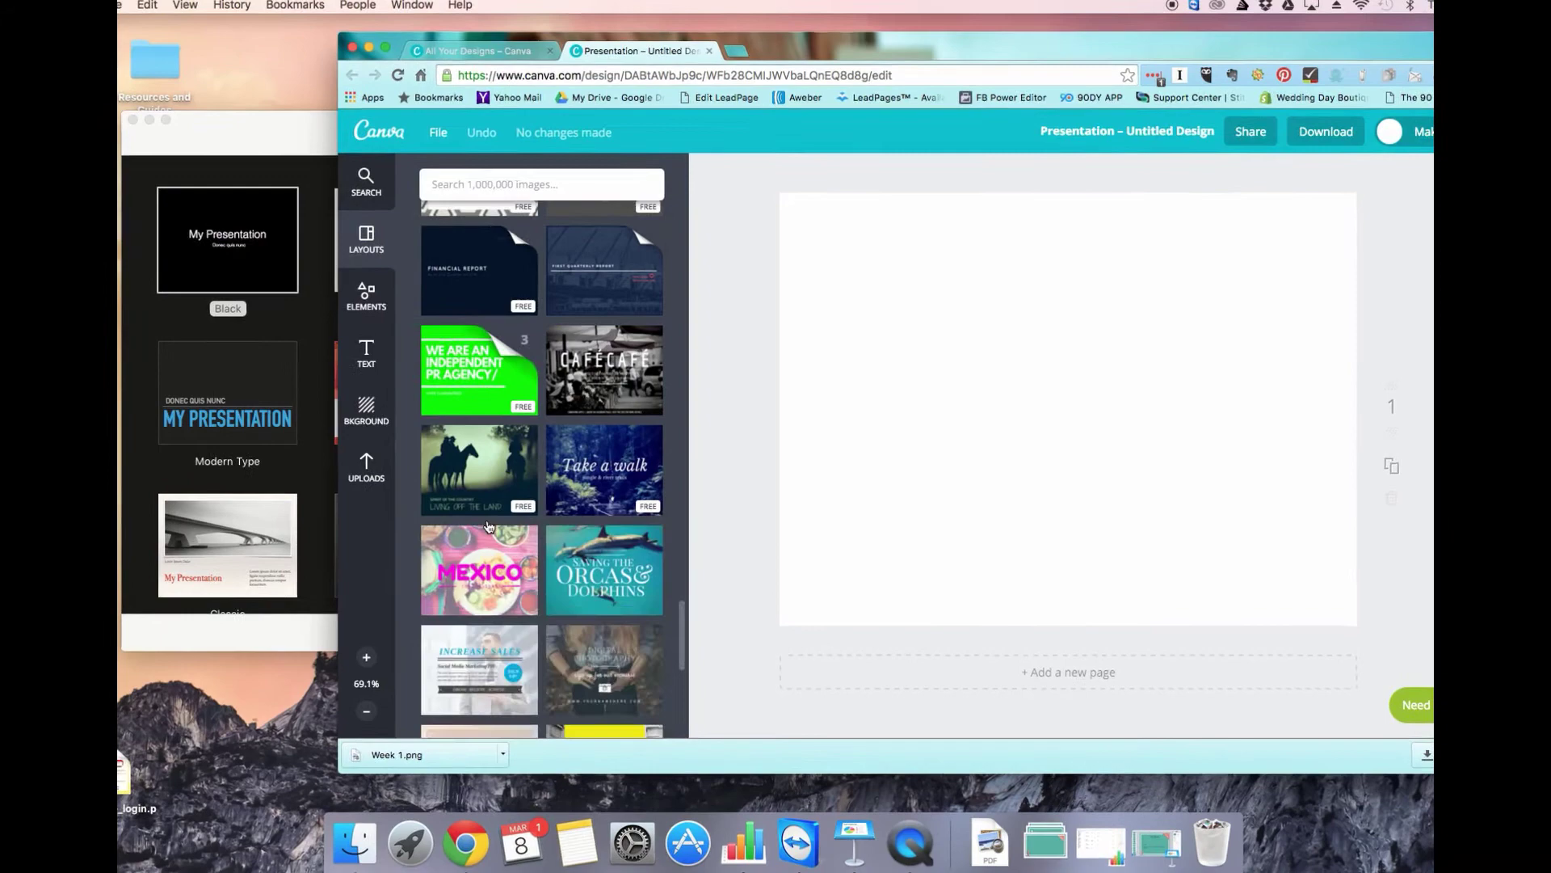
{"action": "scroll", "coordinate": [485, 529], "scroll_direction": "down", "scroll_amount": 5}
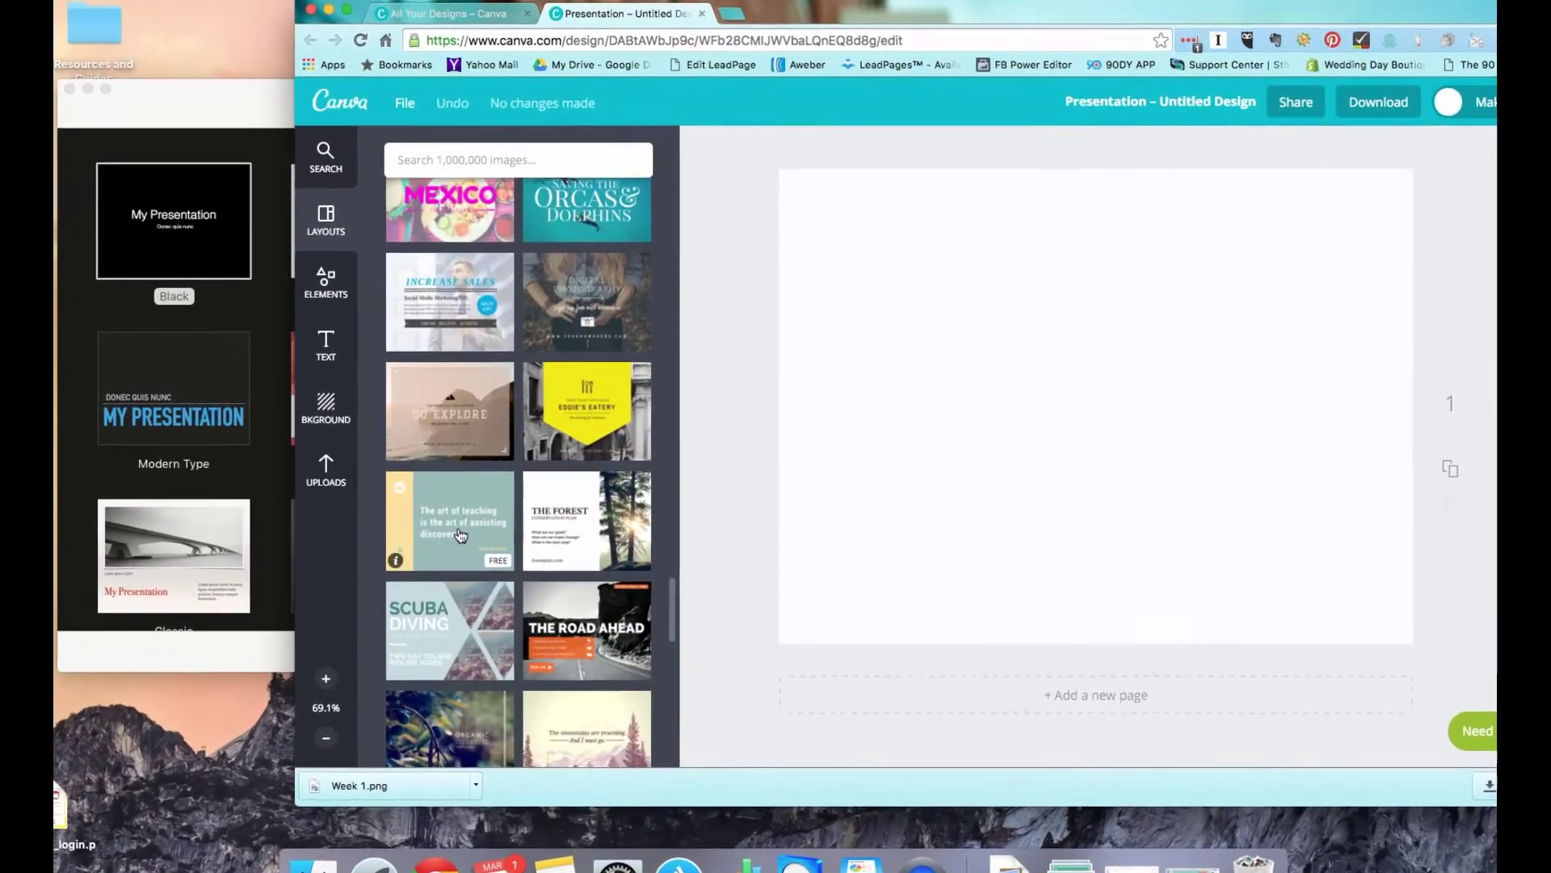
{"action": "scroll", "coordinate": [460, 536], "scroll_direction": "down", "scroll_amount": 8}
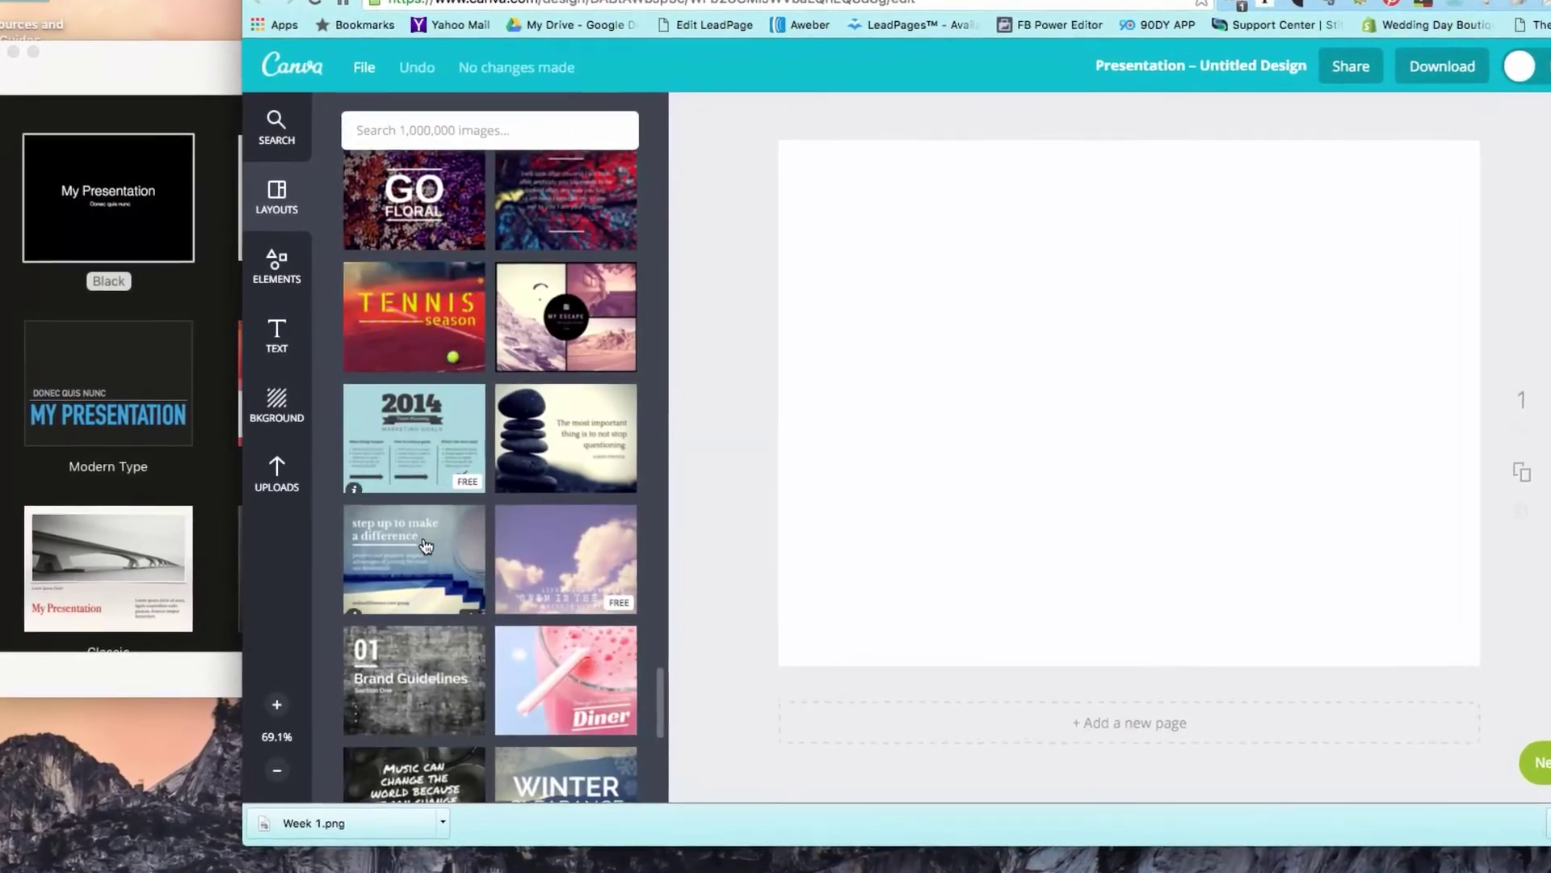
{"action": "scroll", "coordinate": [425, 547], "scroll_direction": "down", "scroll_amount": 15}
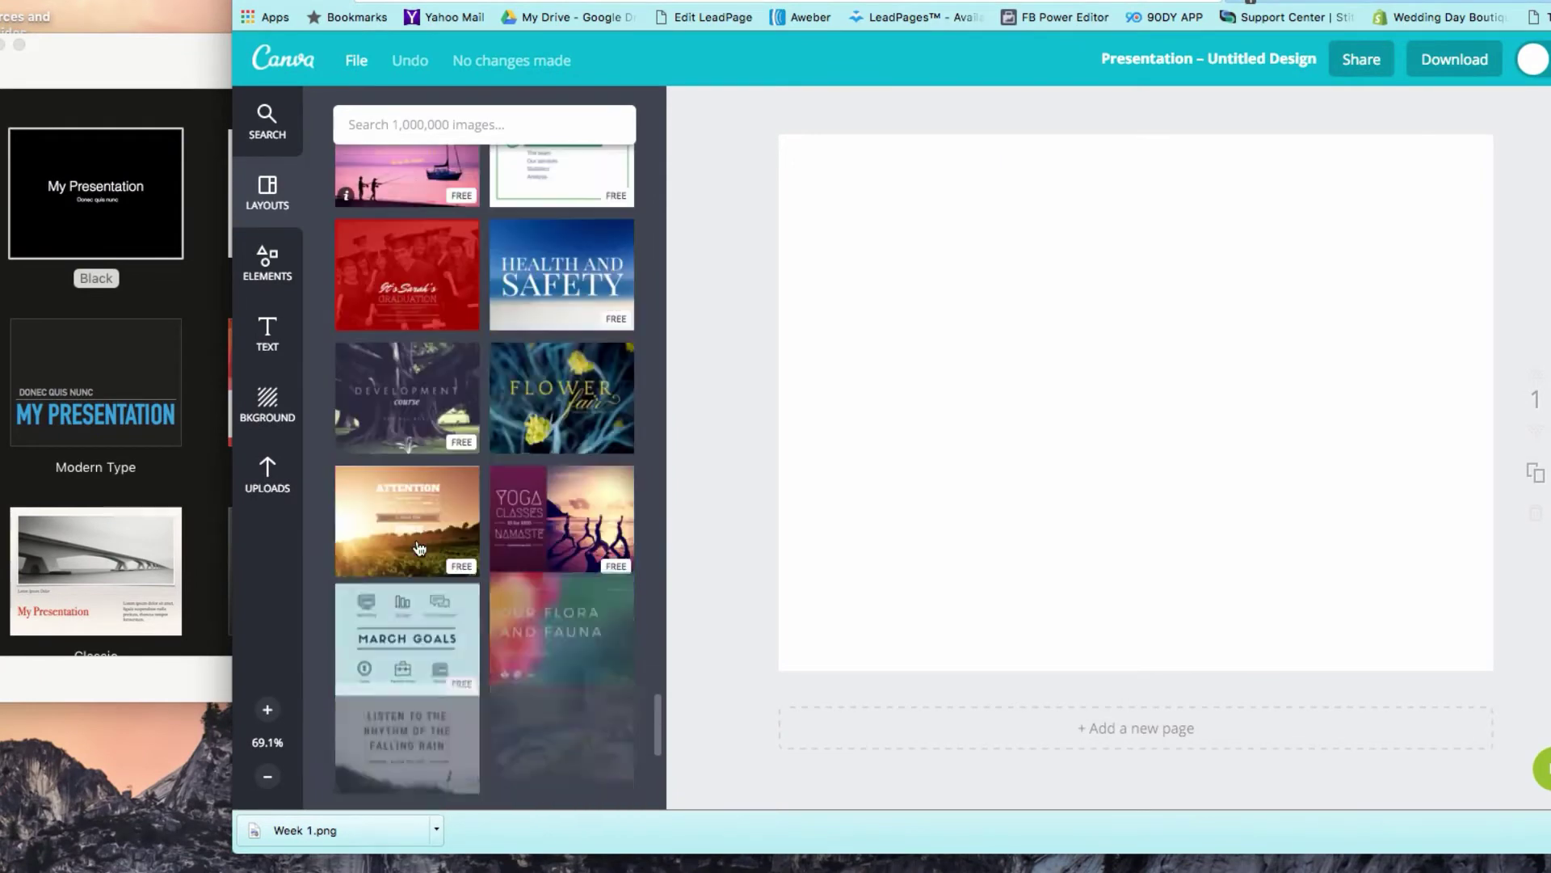
{"action": "scroll", "coordinate": [419, 549], "scroll_direction": "down", "scroll_amount": 7}
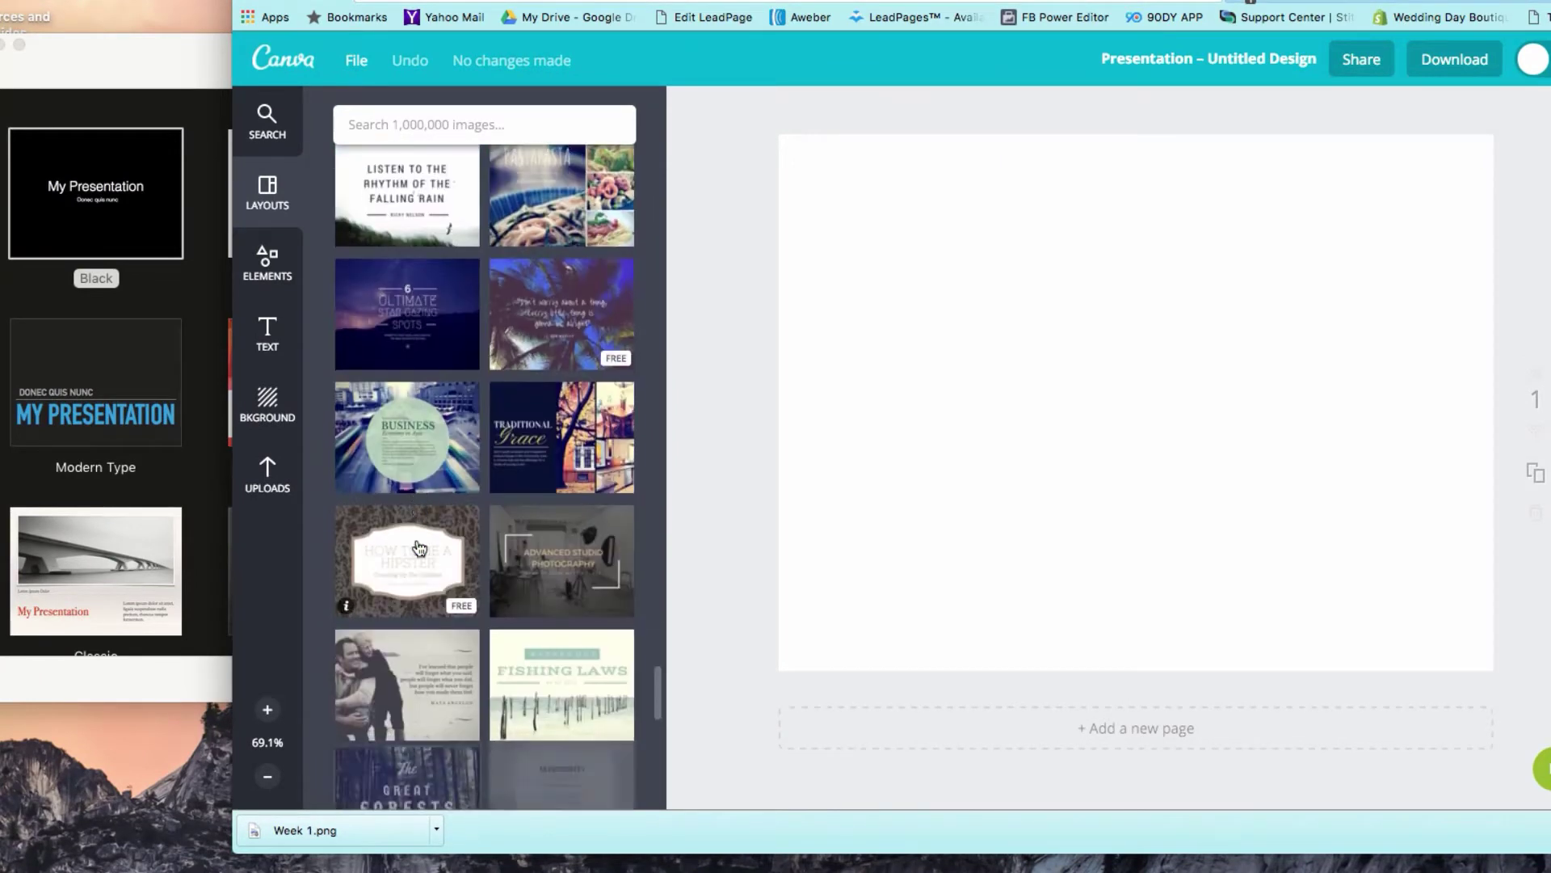
{"action": "scroll", "coordinate": [419, 549], "scroll_direction": "down", "scroll_amount": 10}
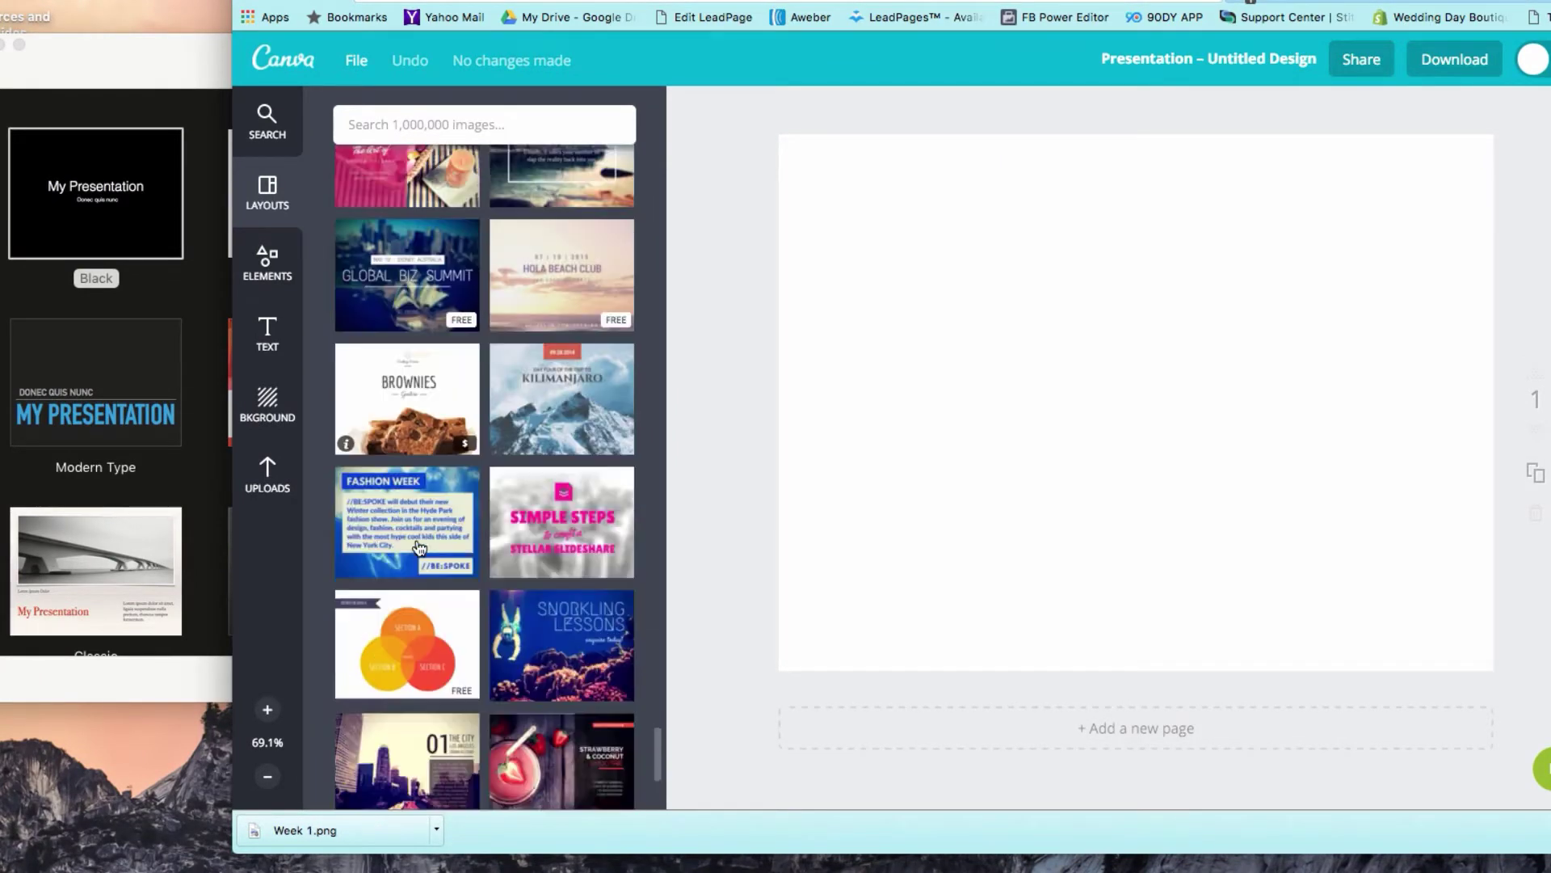
{"action": "scroll", "coordinate": [419, 549], "scroll_direction": "down", "scroll_amount": 7}
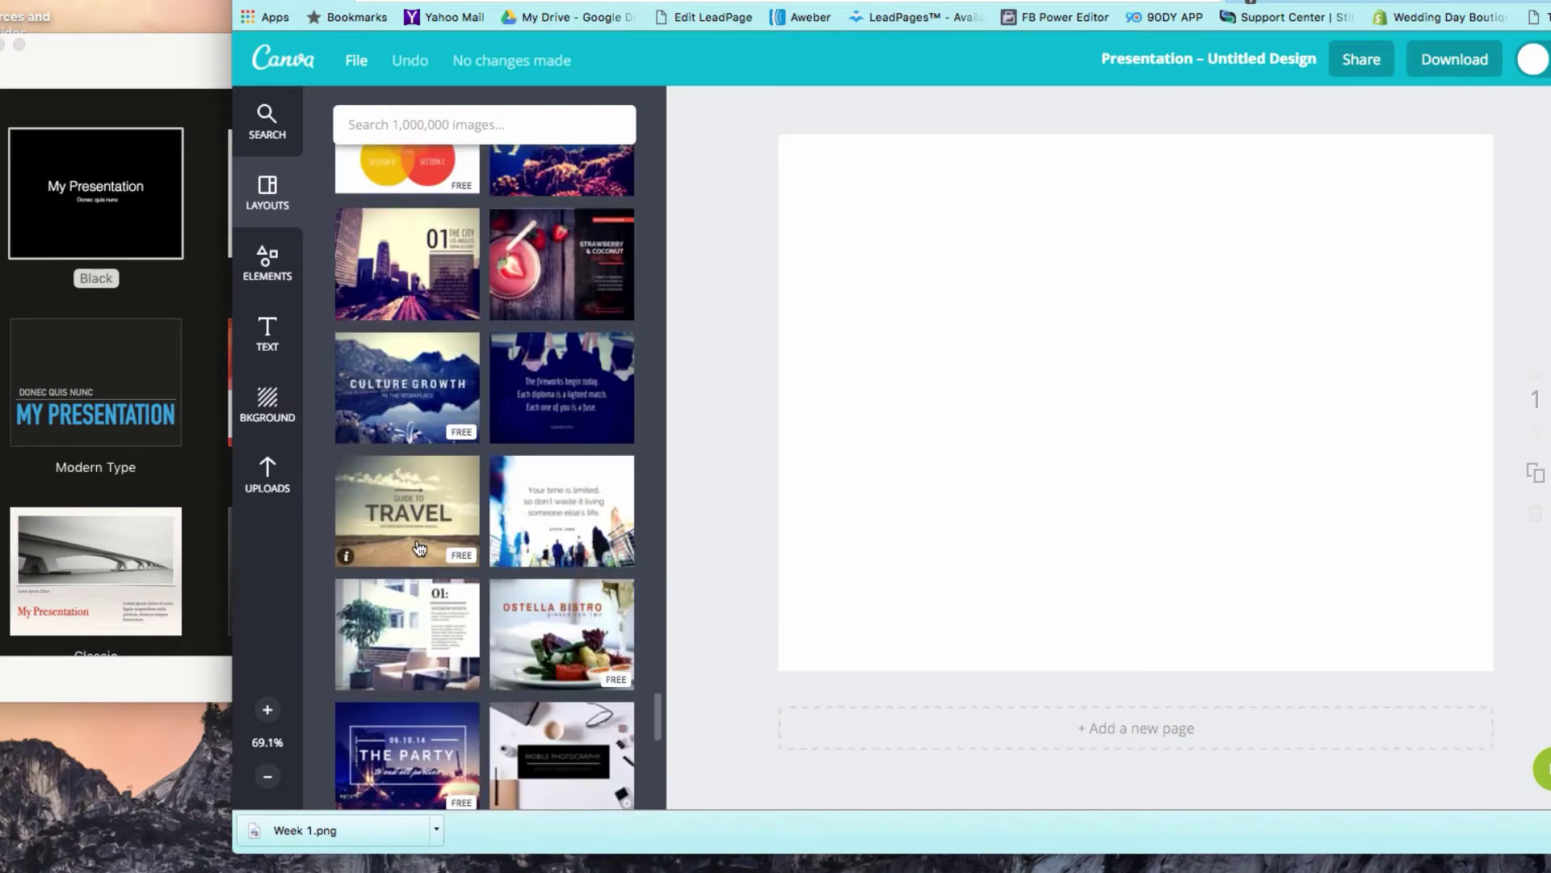
{"action": "scroll", "coordinate": [420, 549], "scroll_direction": "down", "scroll_amount": 7}
{"action": "scroll", "coordinate": [416, 539], "scroll_direction": "up", "scroll_amount": 9}
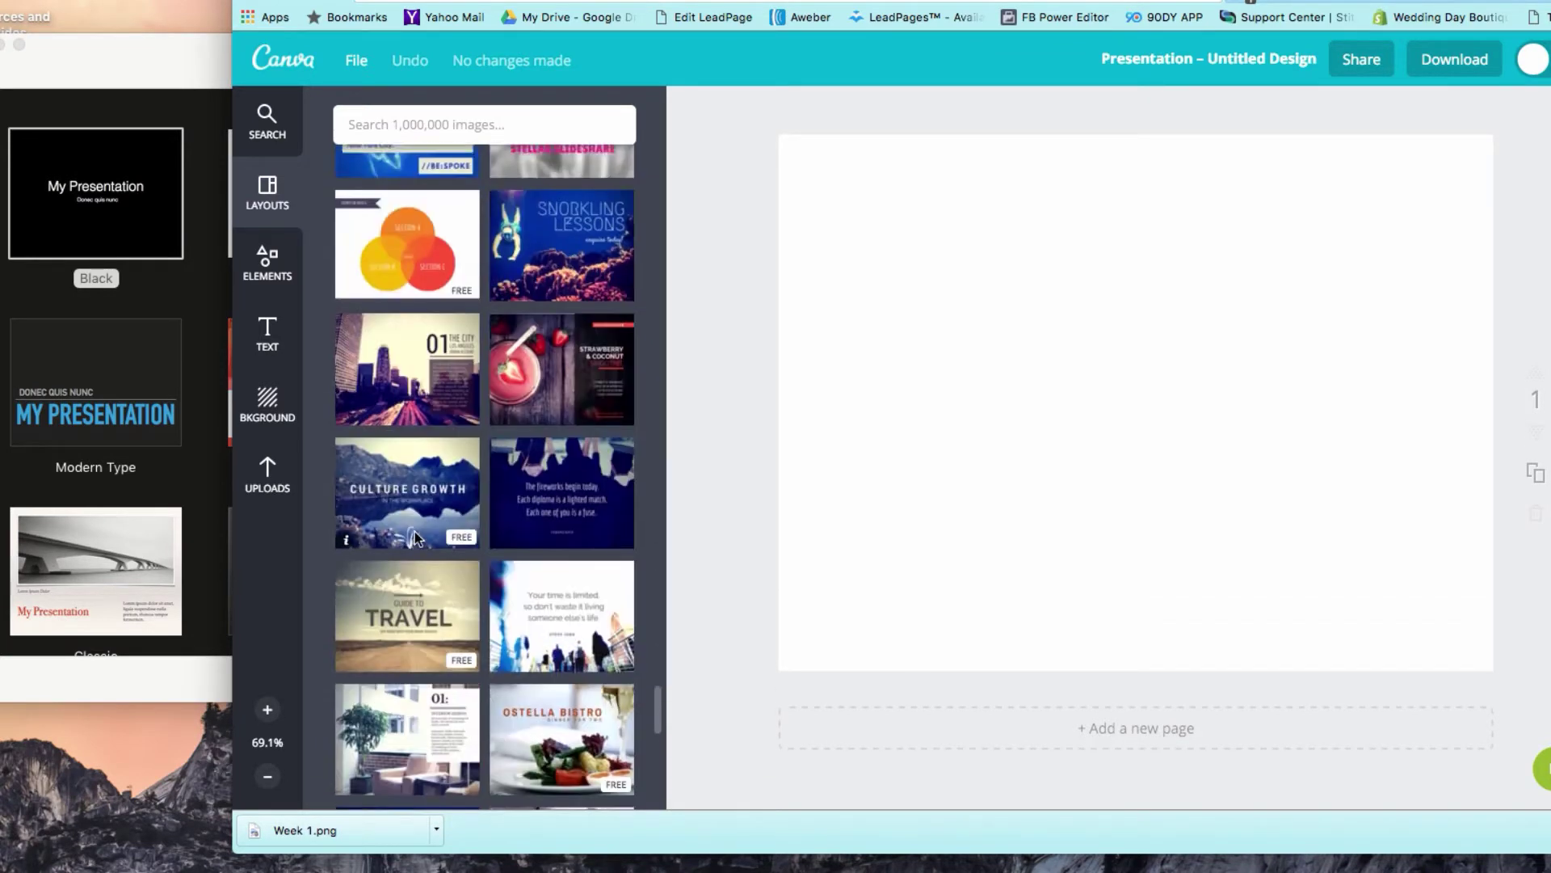
{"action": "scroll", "coordinate": [414, 537], "scroll_direction": "up", "scroll_amount": 12}
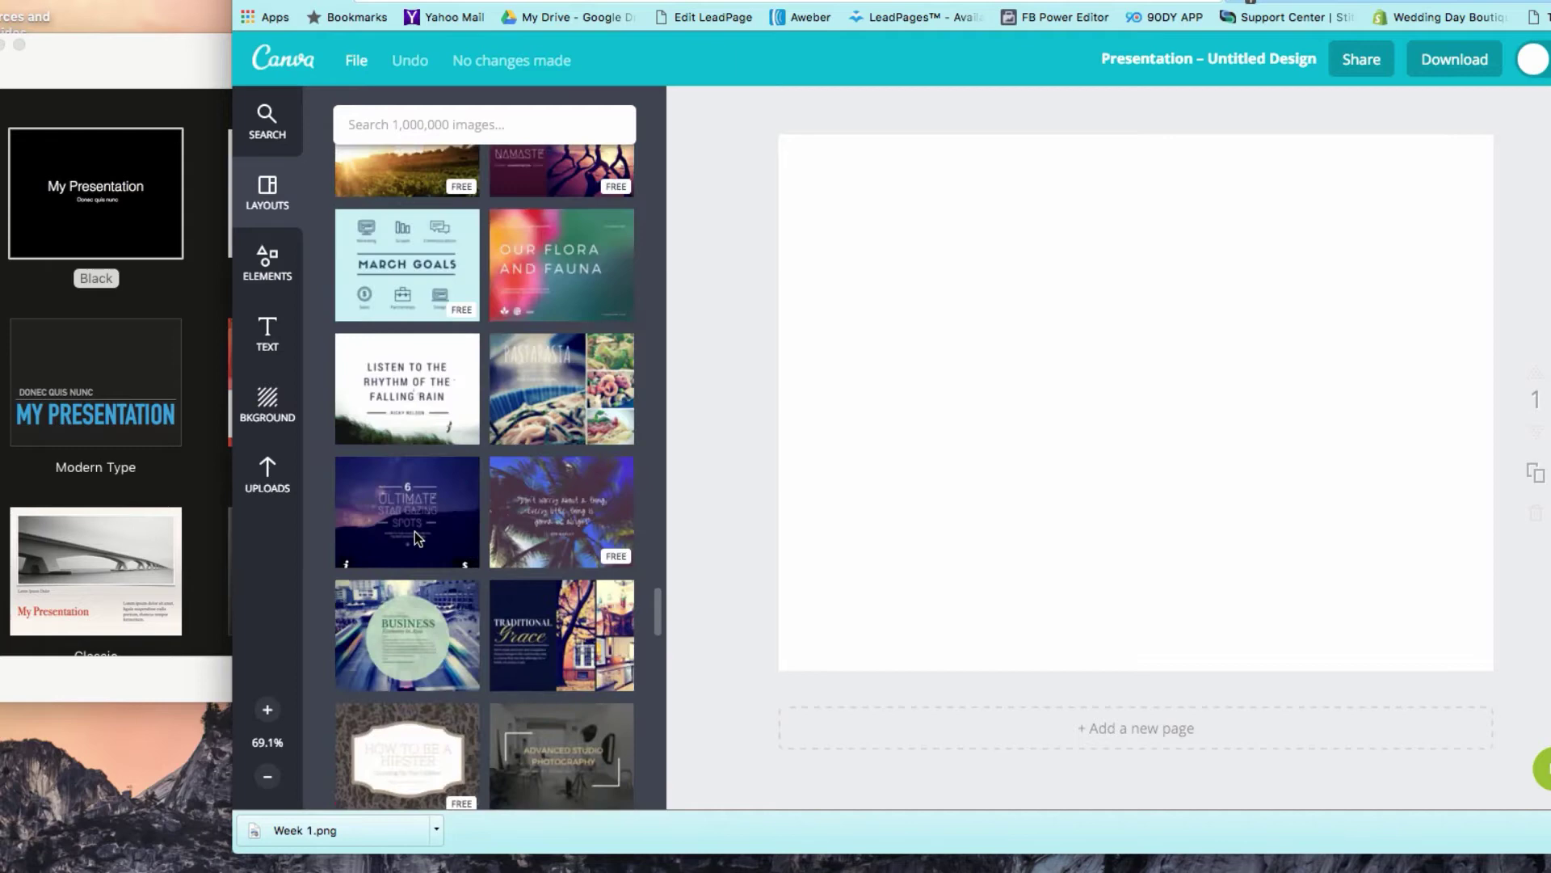
{"action": "scroll", "coordinate": [415, 531], "scroll_direction": "up", "scroll_amount": 15}
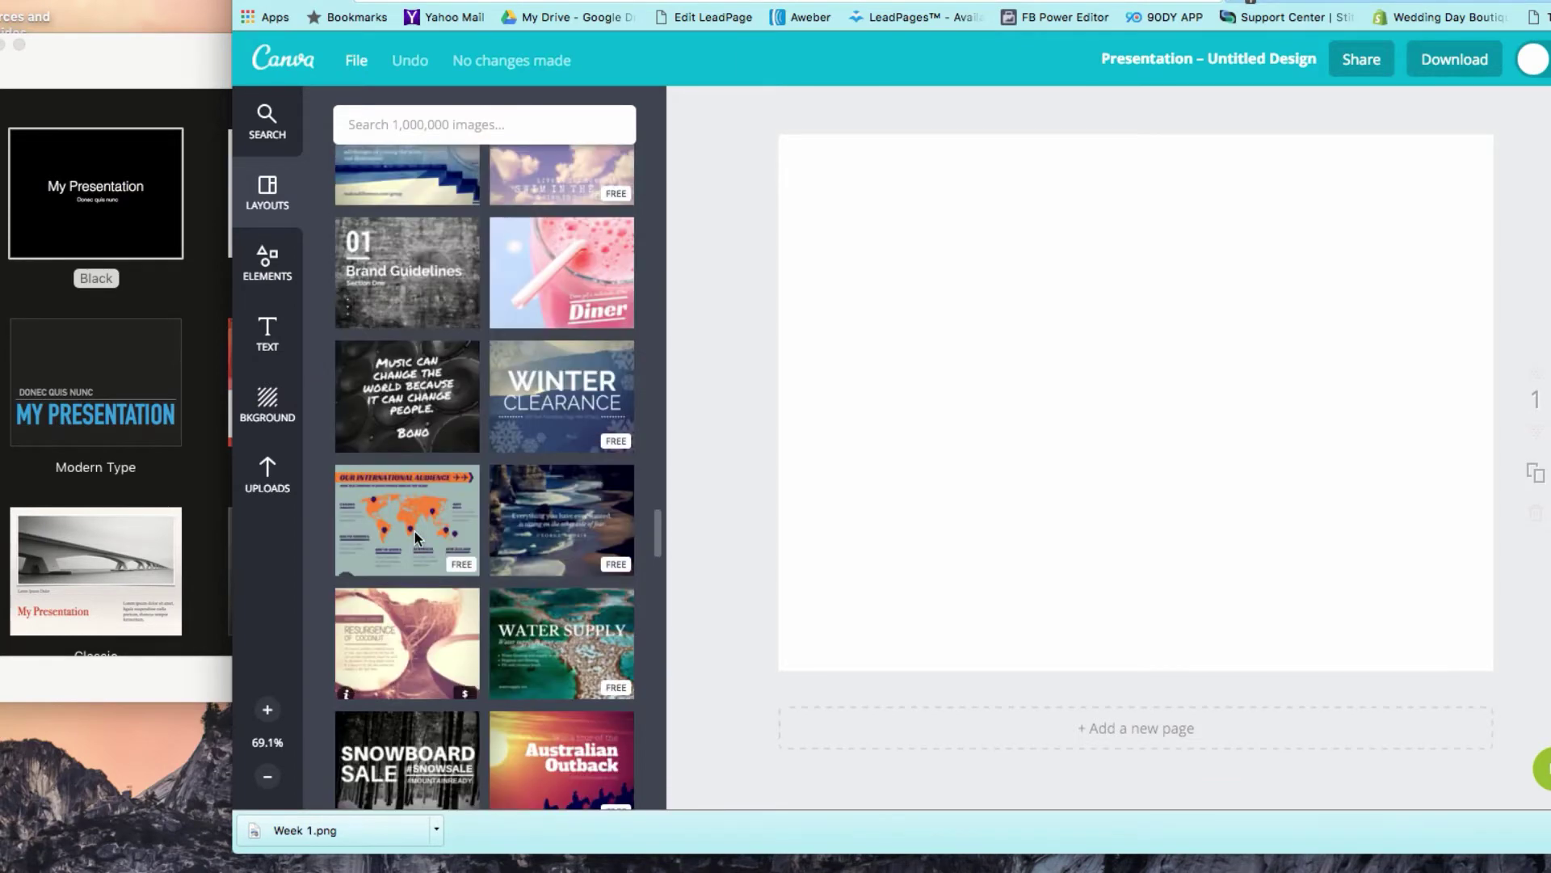
{"action": "scroll", "coordinate": [414, 530], "scroll_direction": "up", "scroll_amount": 15}
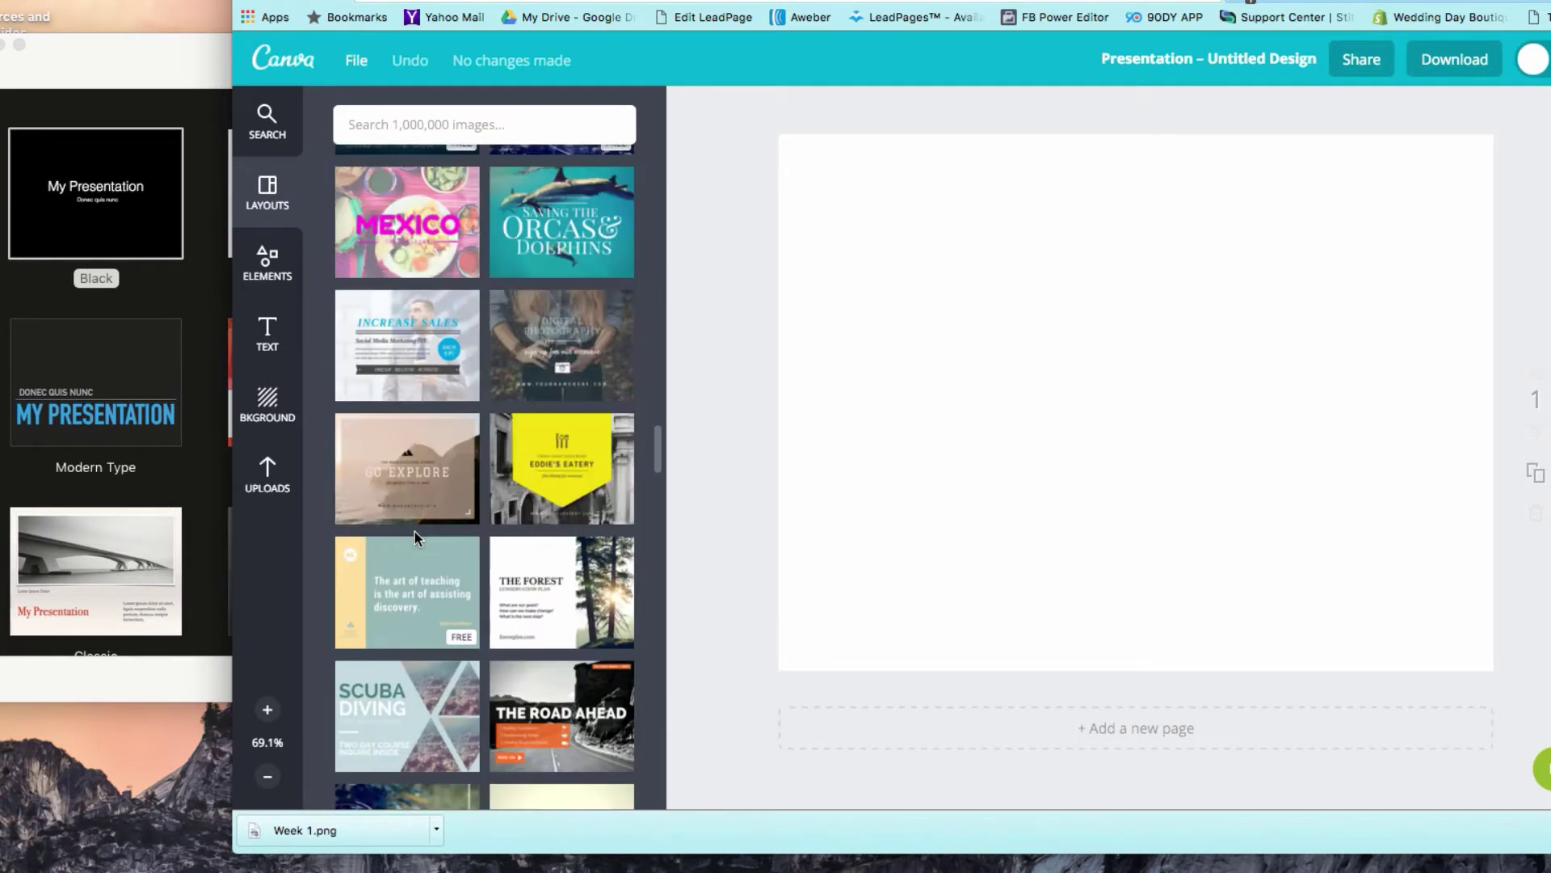
{"action": "scroll", "coordinate": [414, 530], "scroll_direction": "up", "scroll_amount": 15}
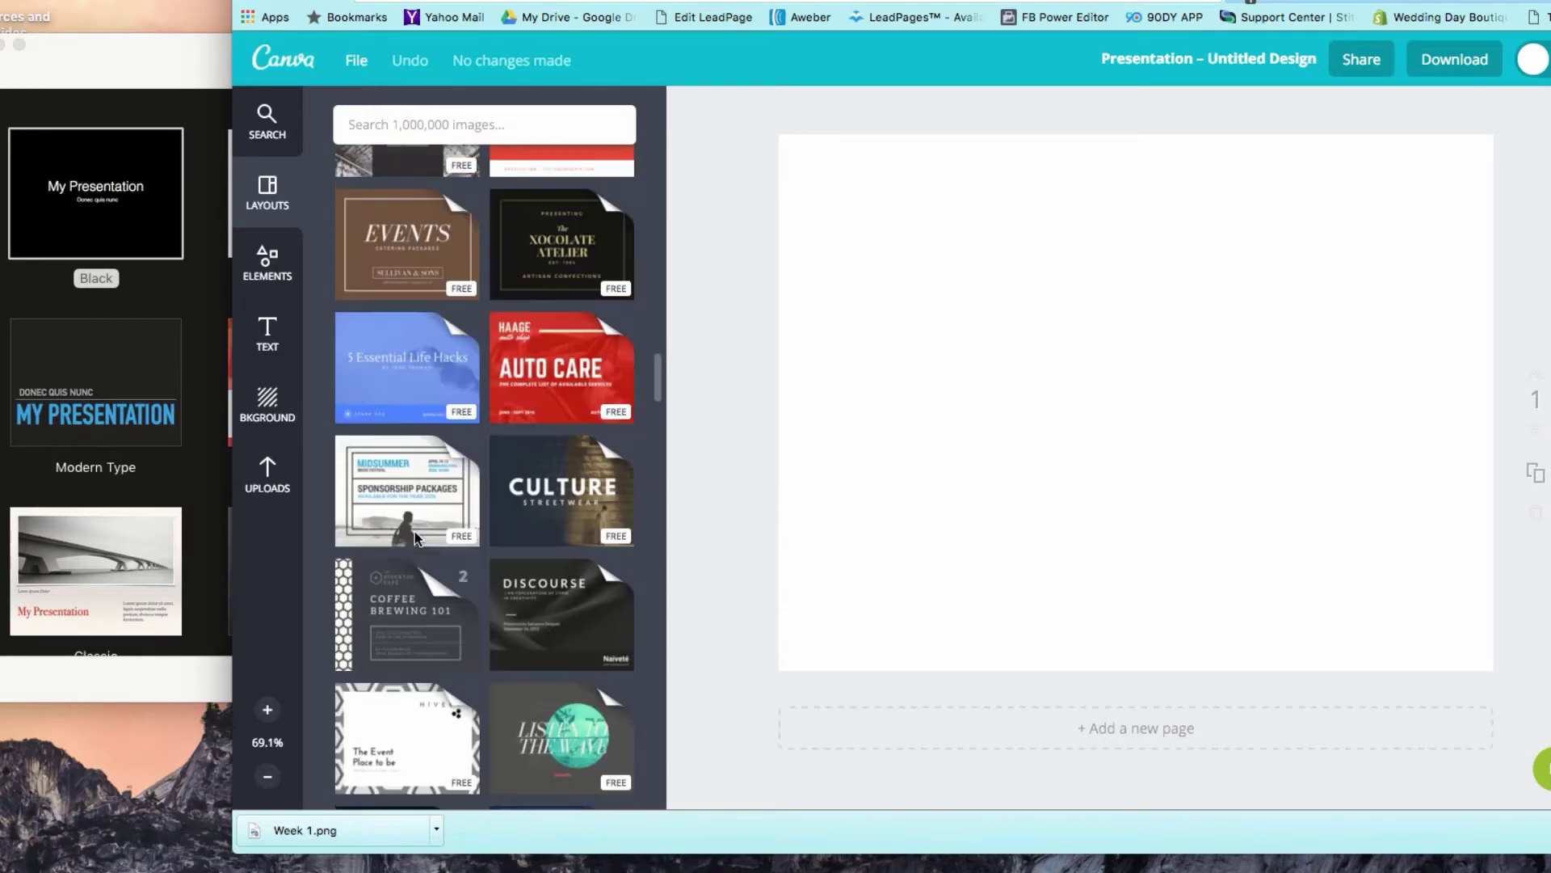
{"action": "scroll", "coordinate": [415, 530], "scroll_direction": "up", "scroll_amount": 15}
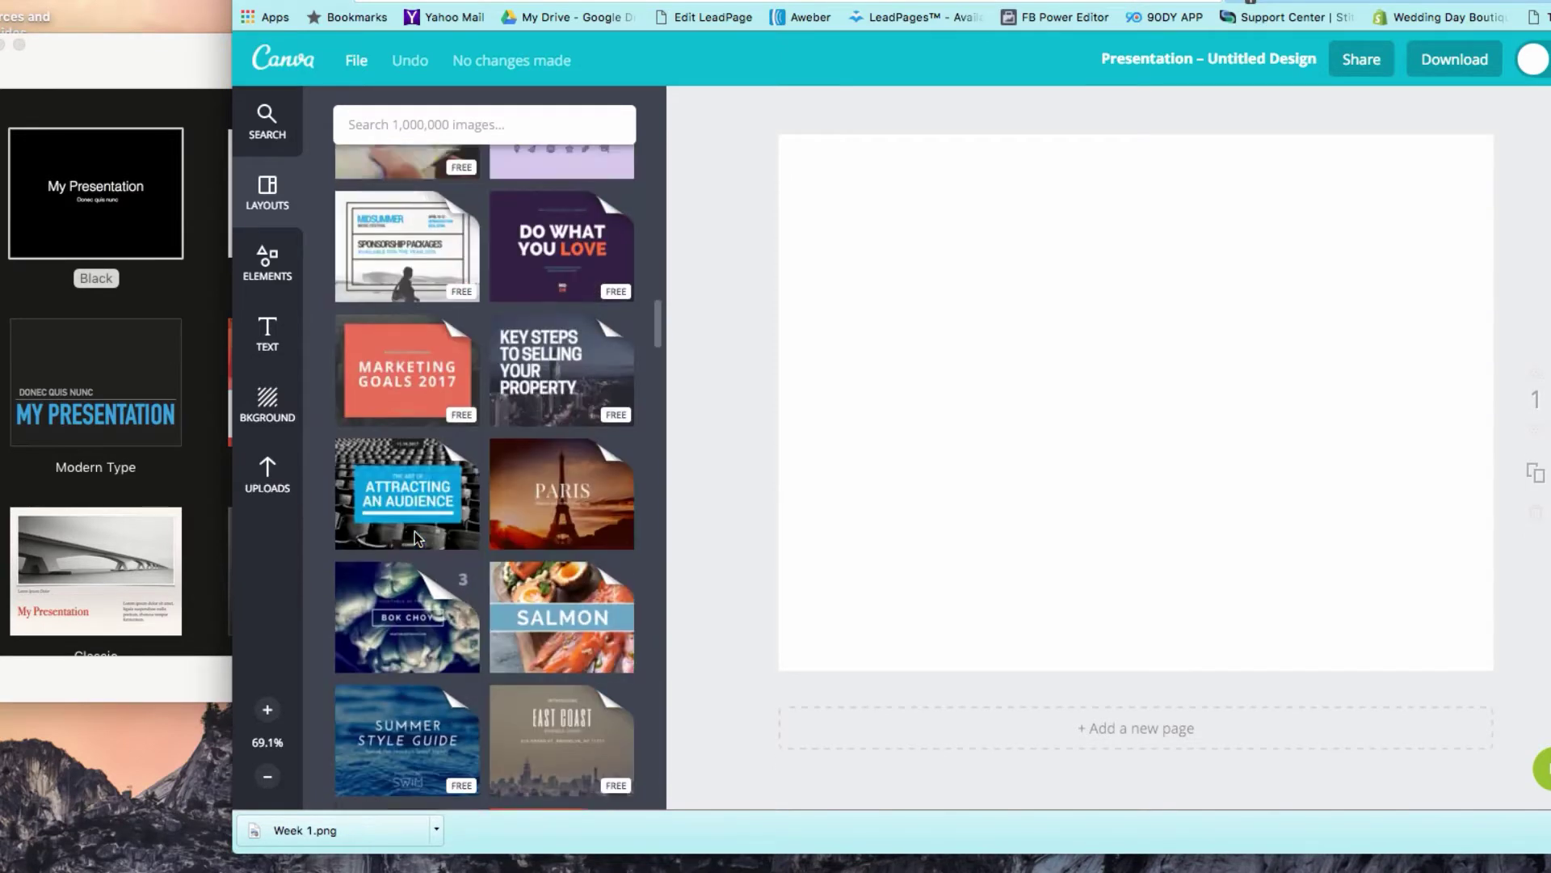
{"action": "scroll", "coordinate": [415, 531], "scroll_direction": "up", "scroll_amount": 10}
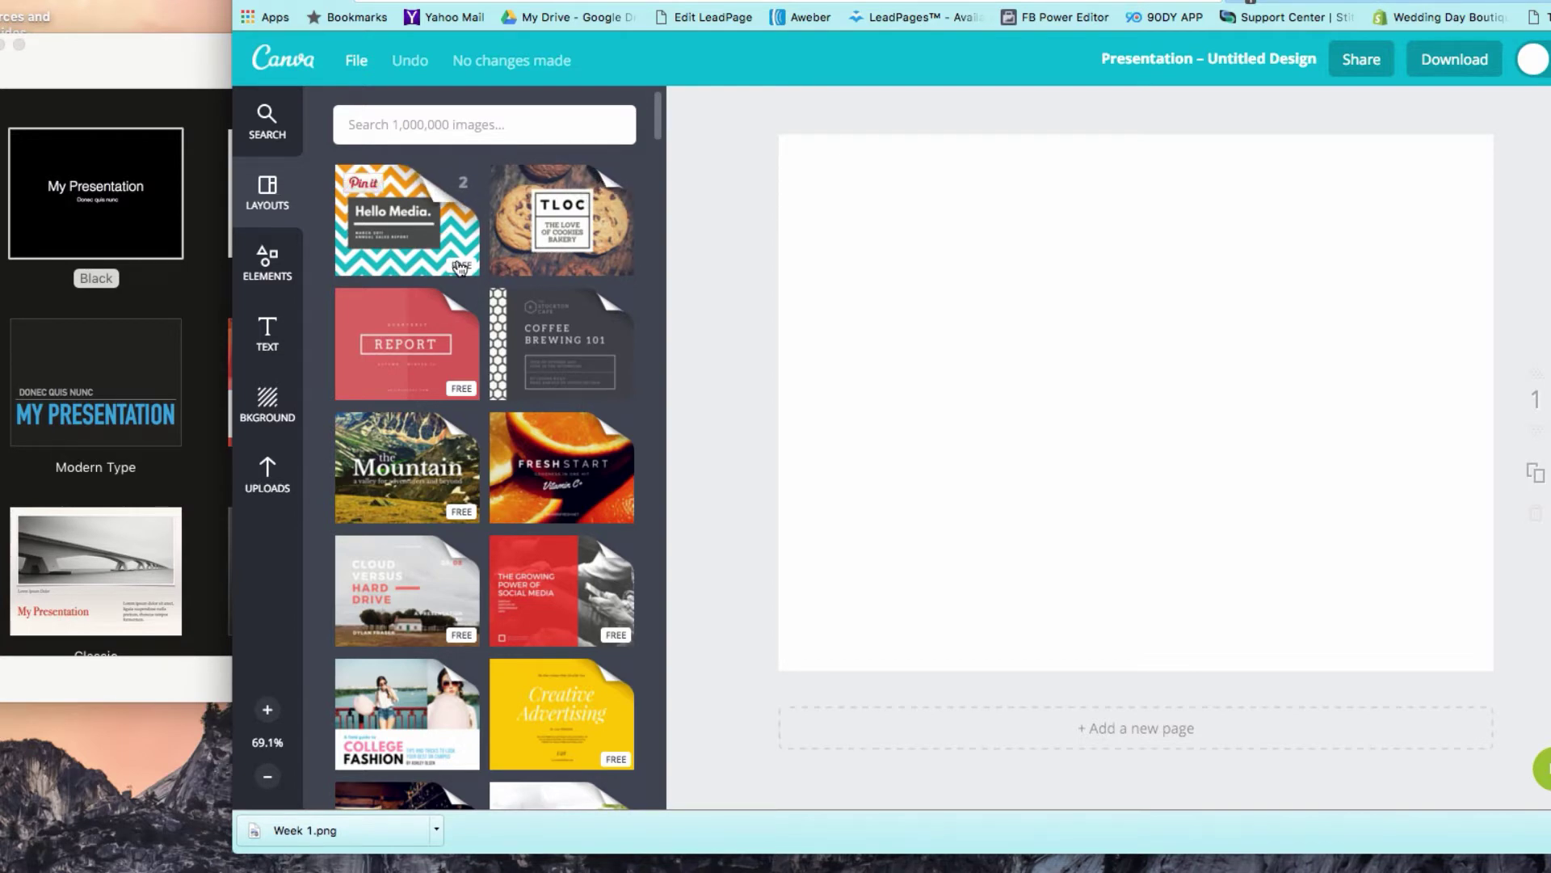
Set the page background to the custom colour code 53b3a2.
{"action": "left_click", "coordinate": [267, 401]}
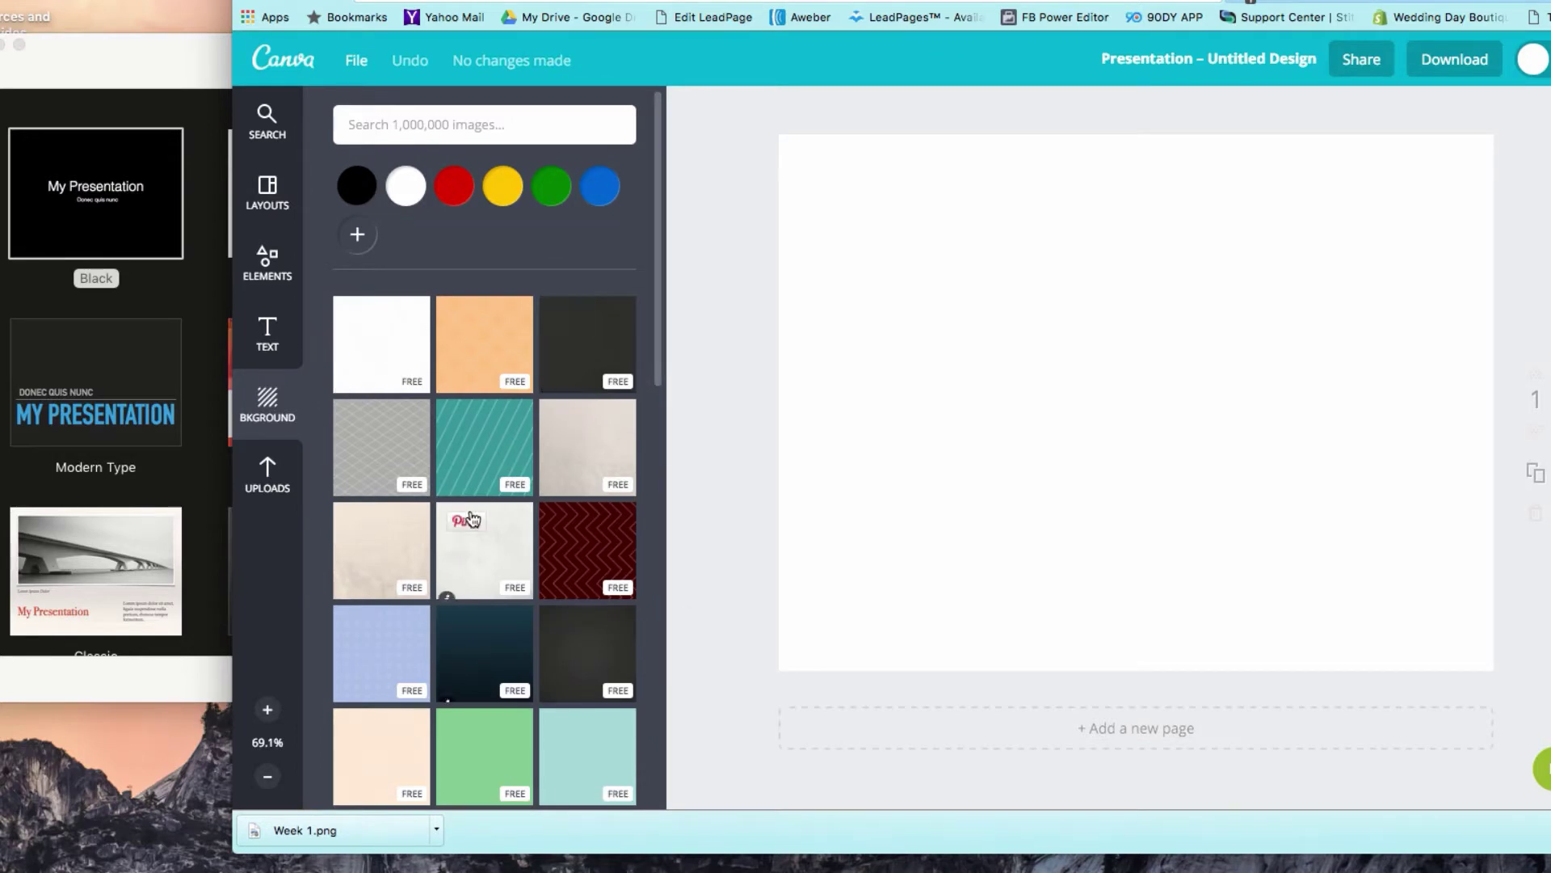
{"action": "scroll", "coordinate": [473, 534], "scroll_direction": "down", "scroll_amount": 8}
{"action": "scroll", "coordinate": [473, 534], "scroll_direction": "down", "scroll_amount": 5}
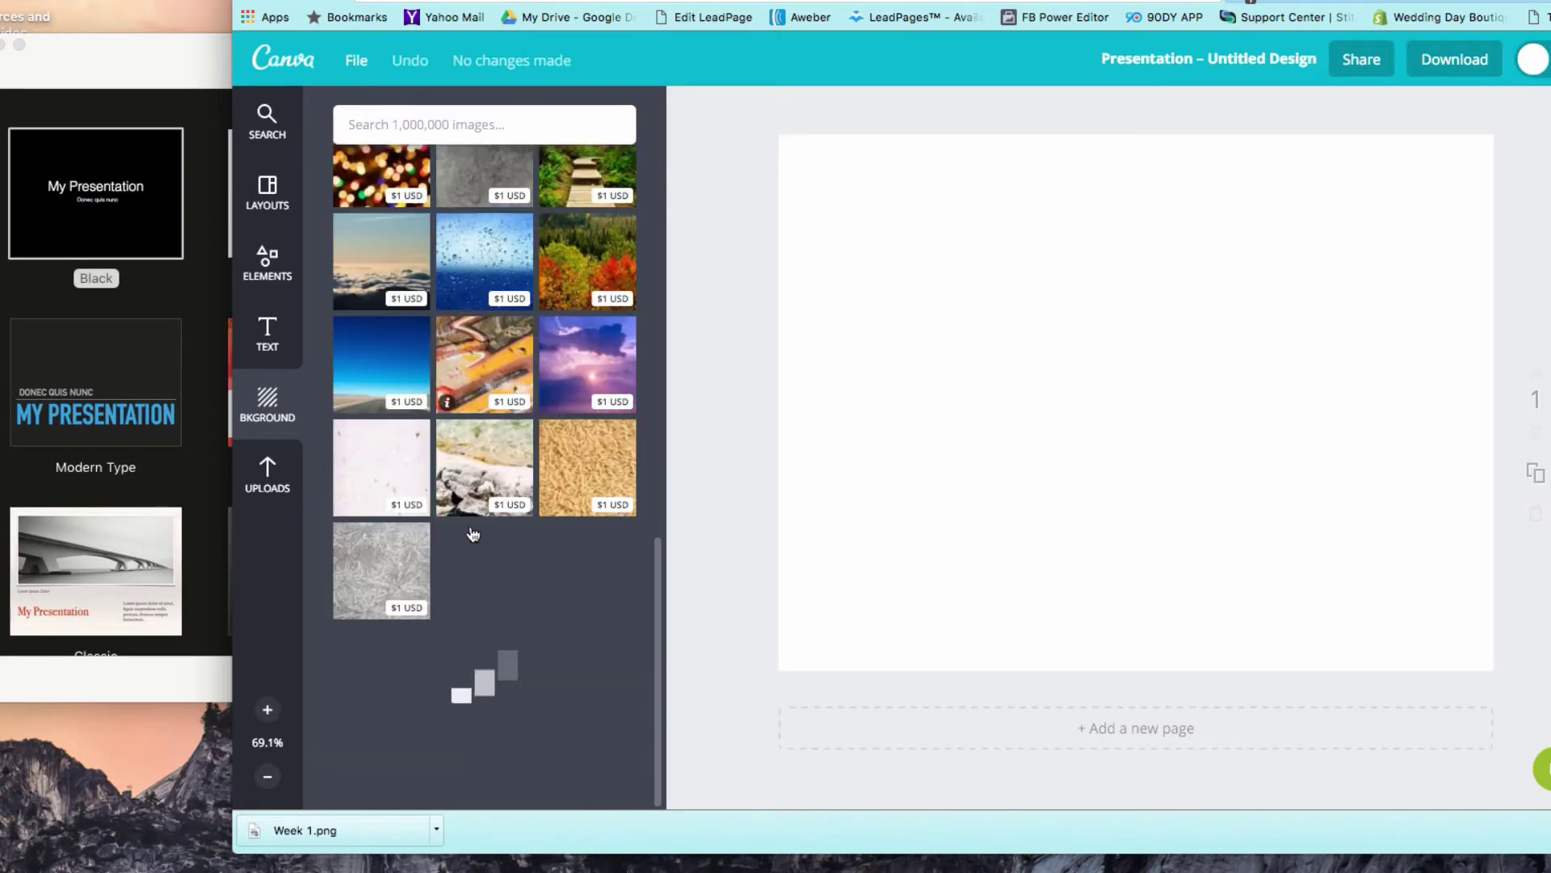
{"action": "scroll", "coordinate": [469, 526], "scroll_direction": "up", "scroll_amount": 15}
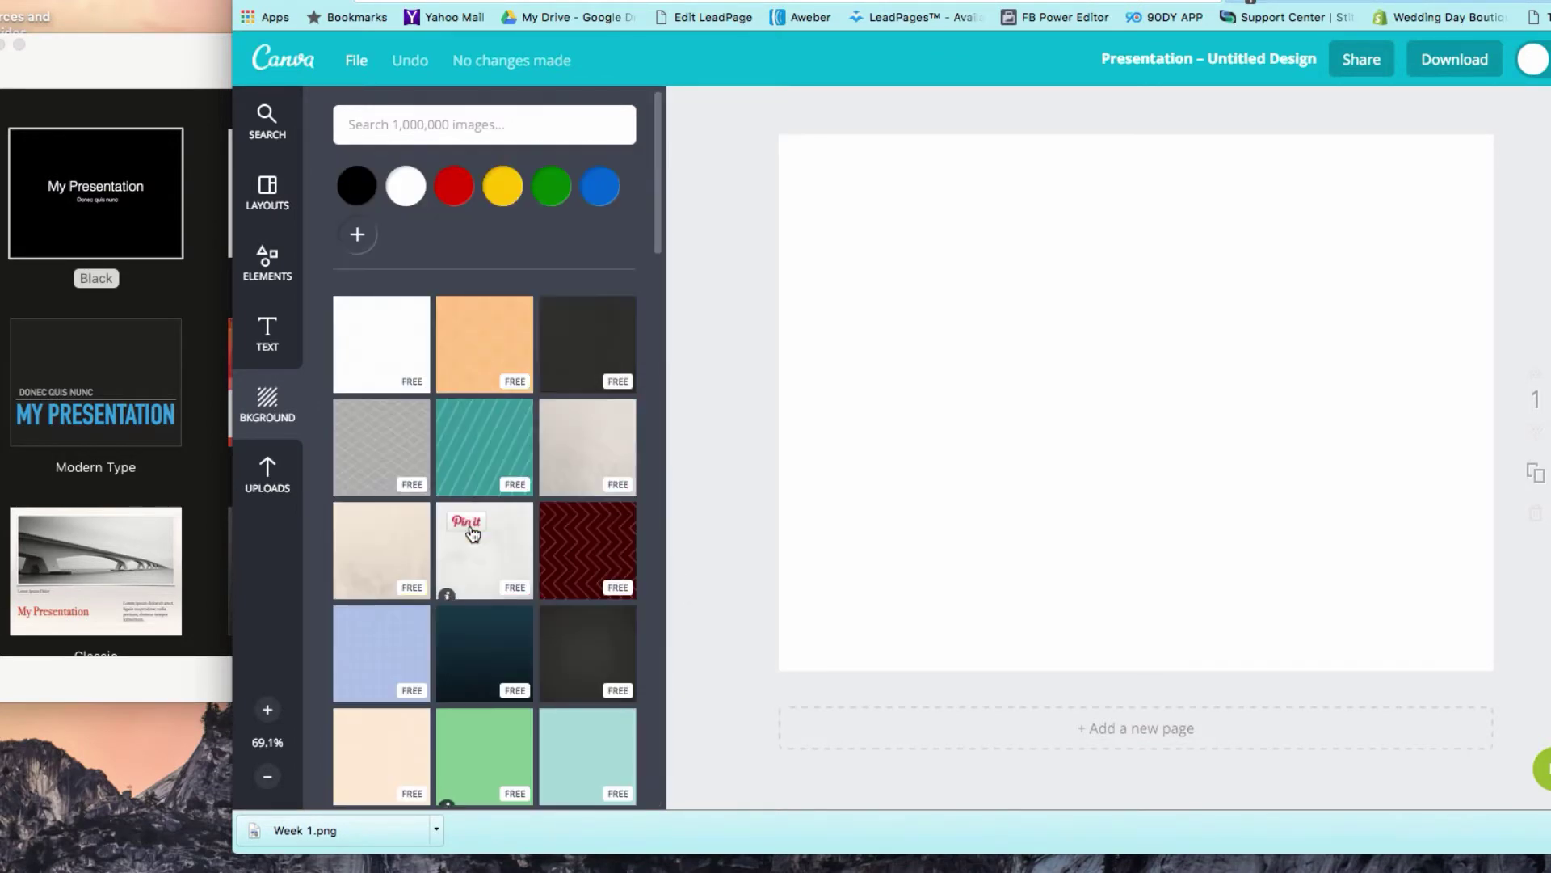
{"action": "left_click", "coordinate": [364, 253]}
{"action": "left_click", "coordinate": [496, 507]}
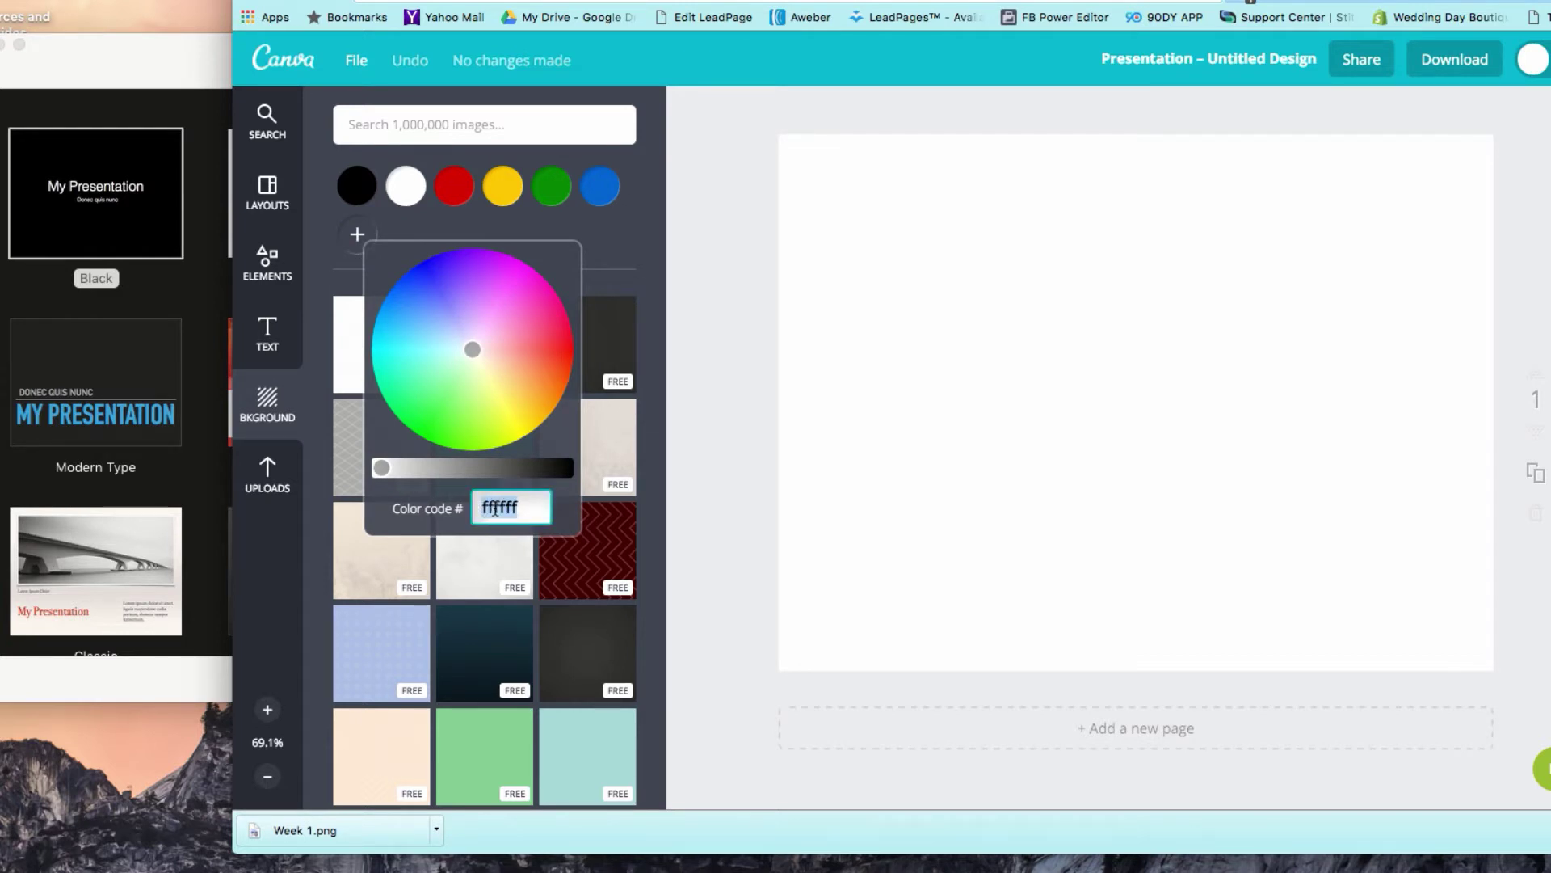
{"action": "type", "text": "53b3a2"}
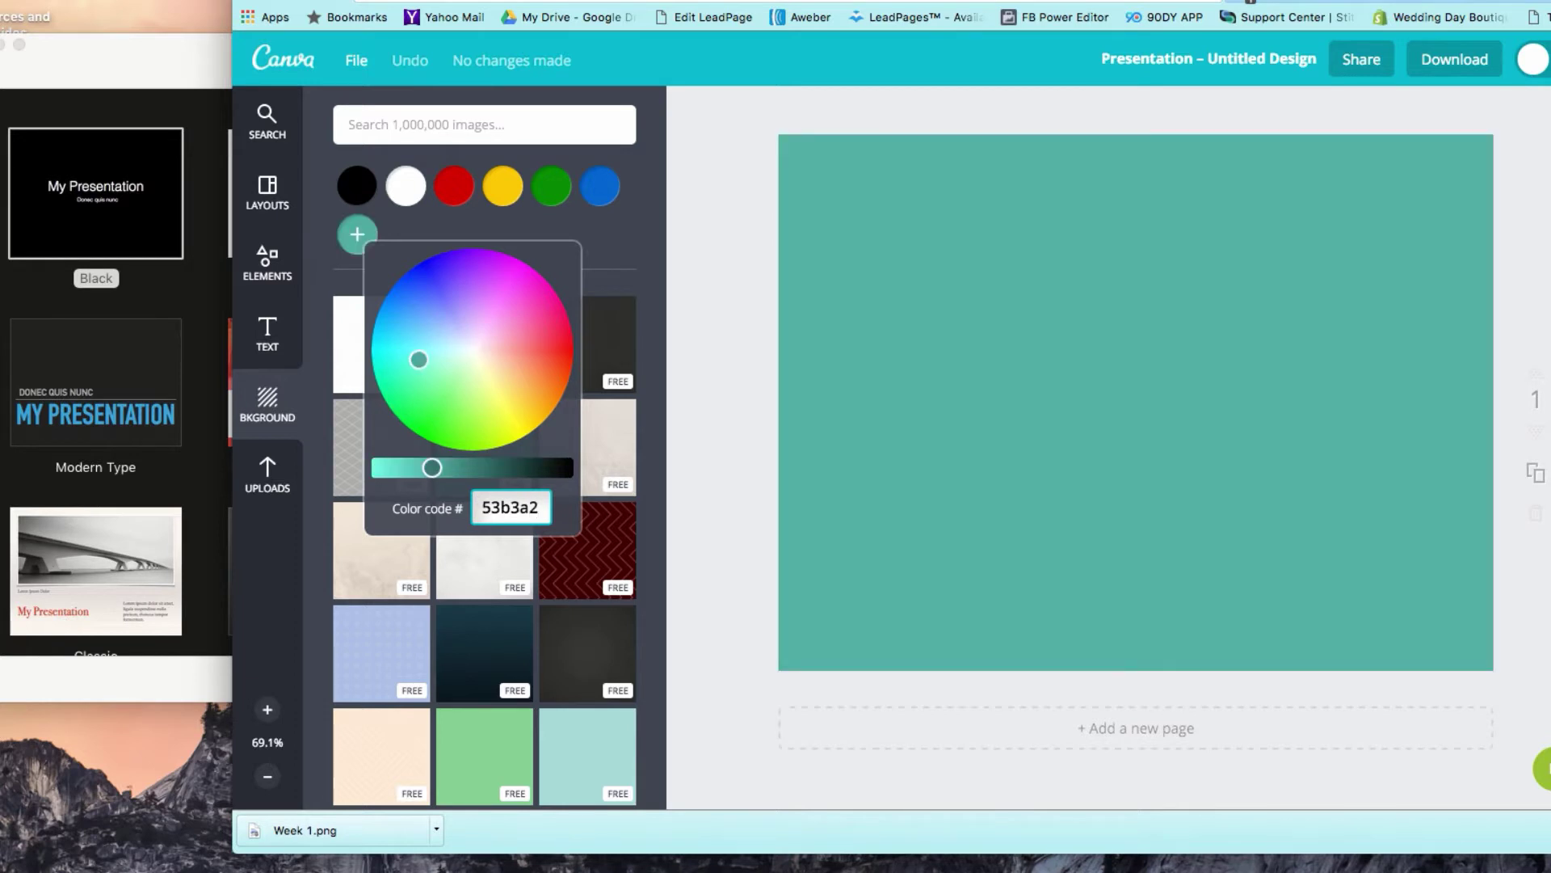
{"action": "key", "text": "Return"}
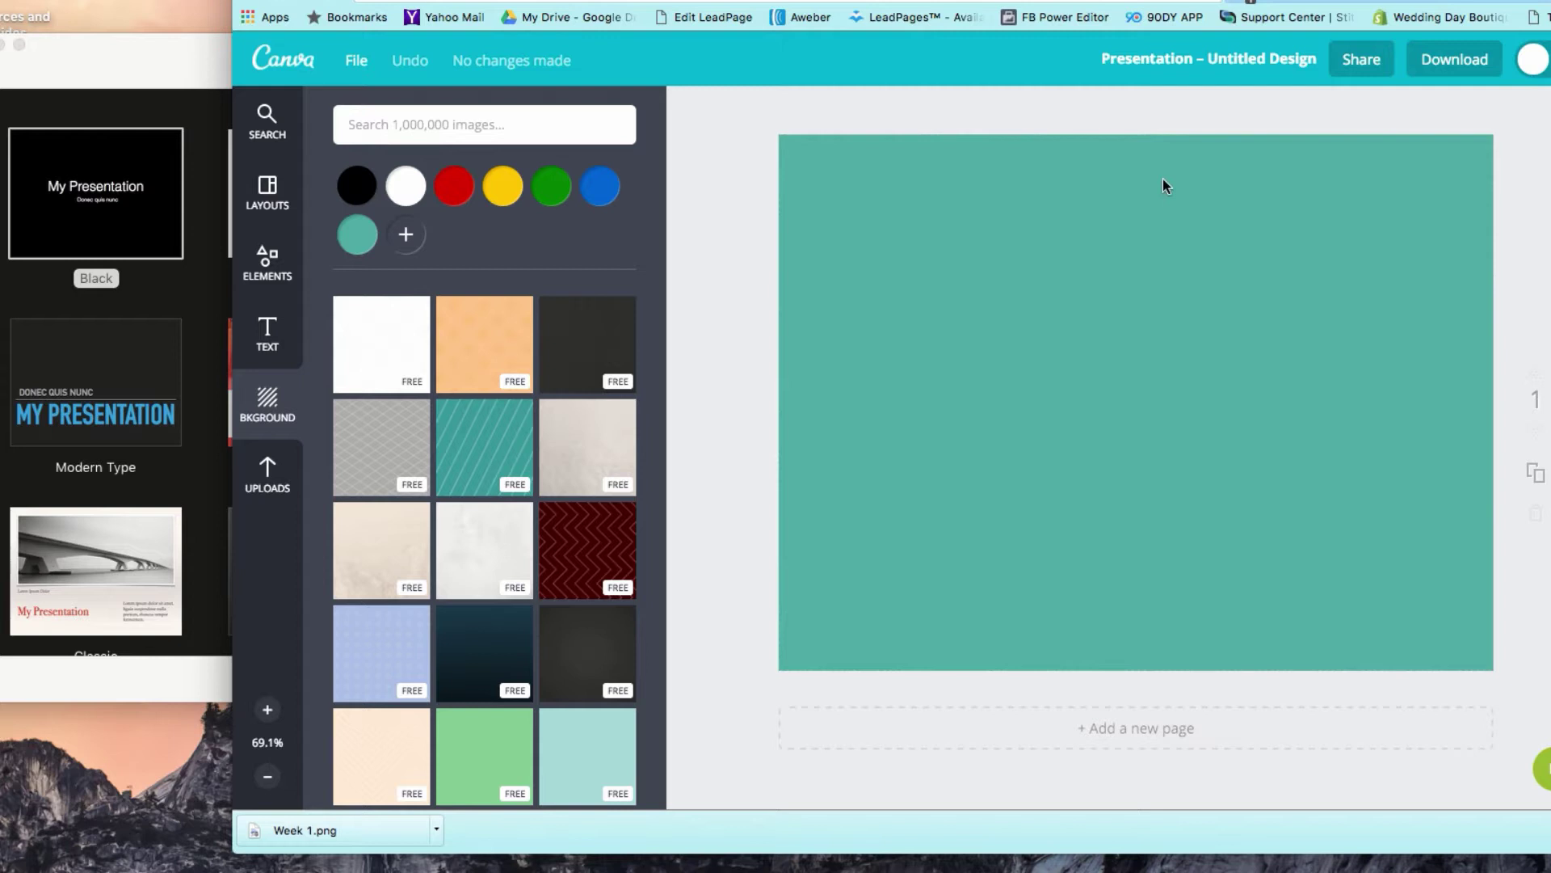
Add a square outline shape from Elements > Shapes and make its border white.
{"action": "left_click", "coordinate": [265, 272]}
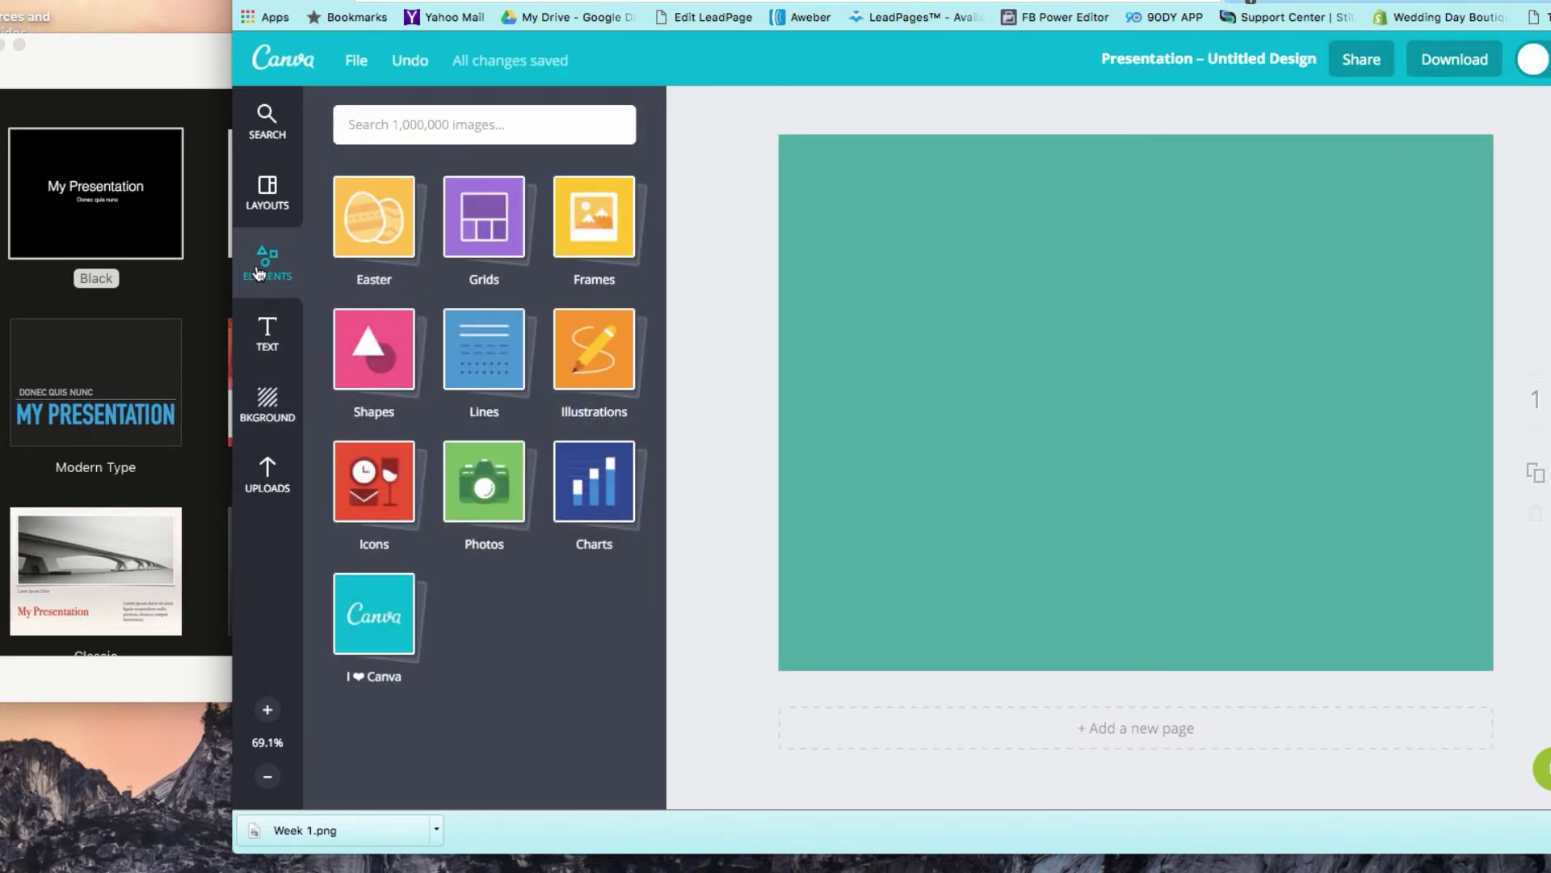
{"action": "left_click", "coordinate": [373, 349]}
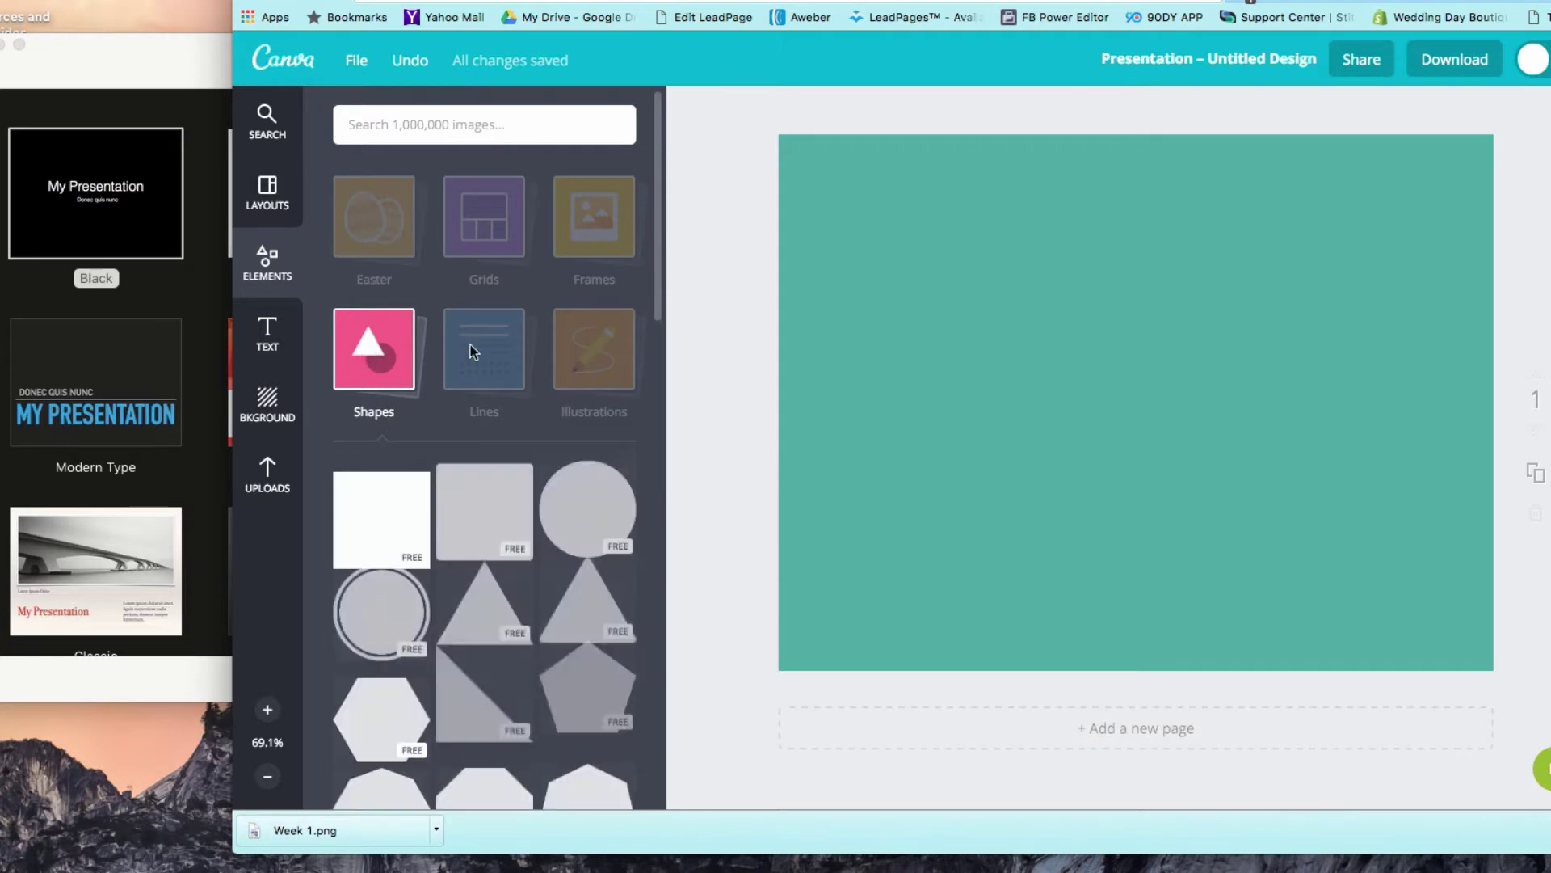
{"action": "scroll", "coordinate": [501, 356], "scroll_direction": "down", "scroll_amount": 15}
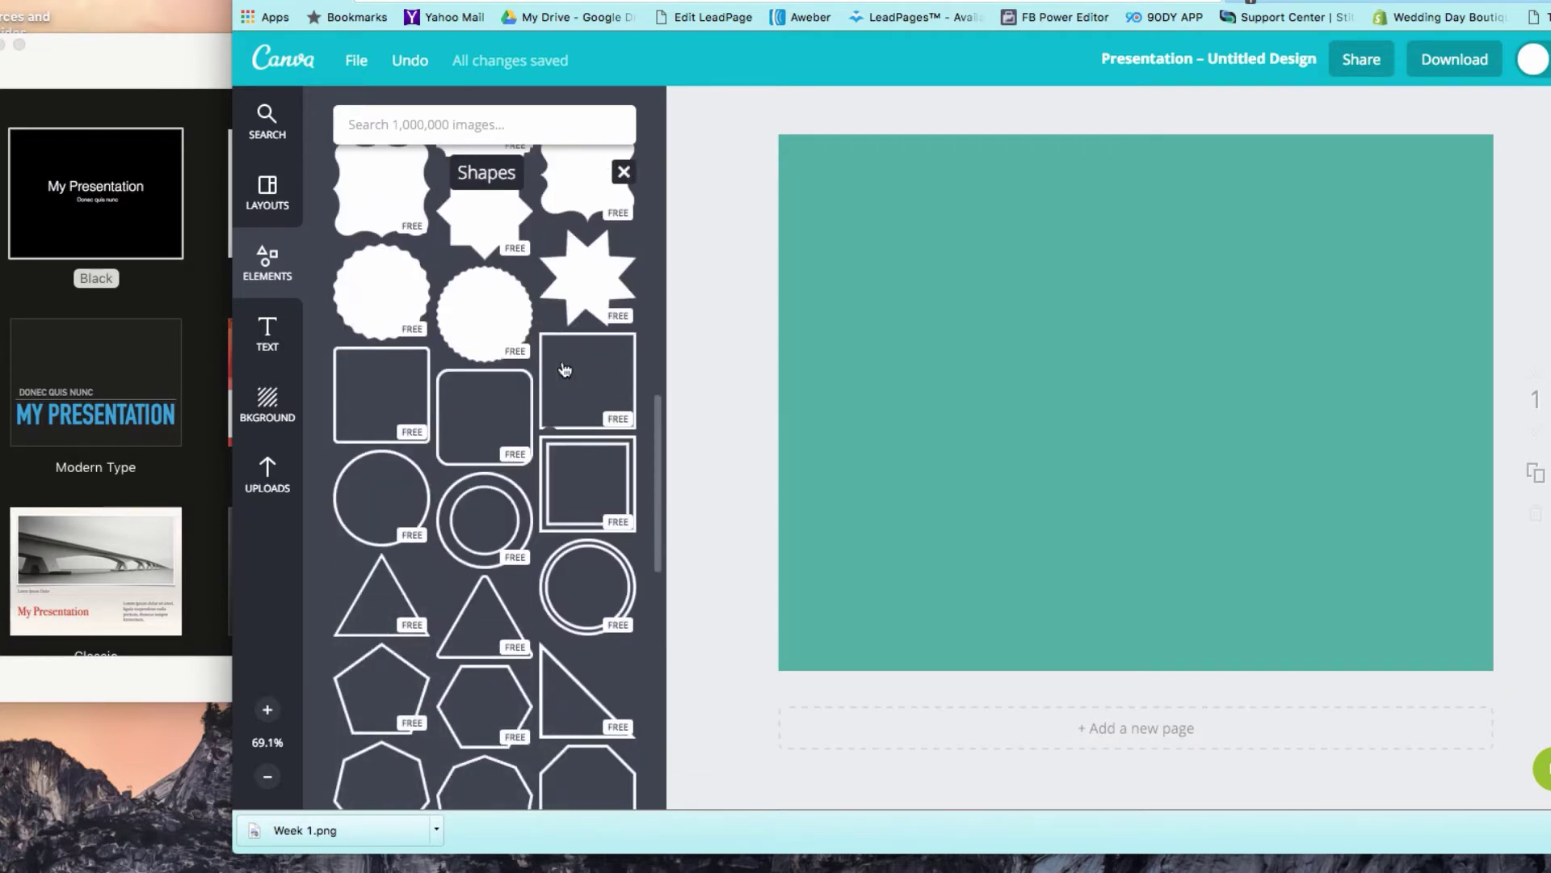
{"action": "left_click", "coordinate": [565, 369]}
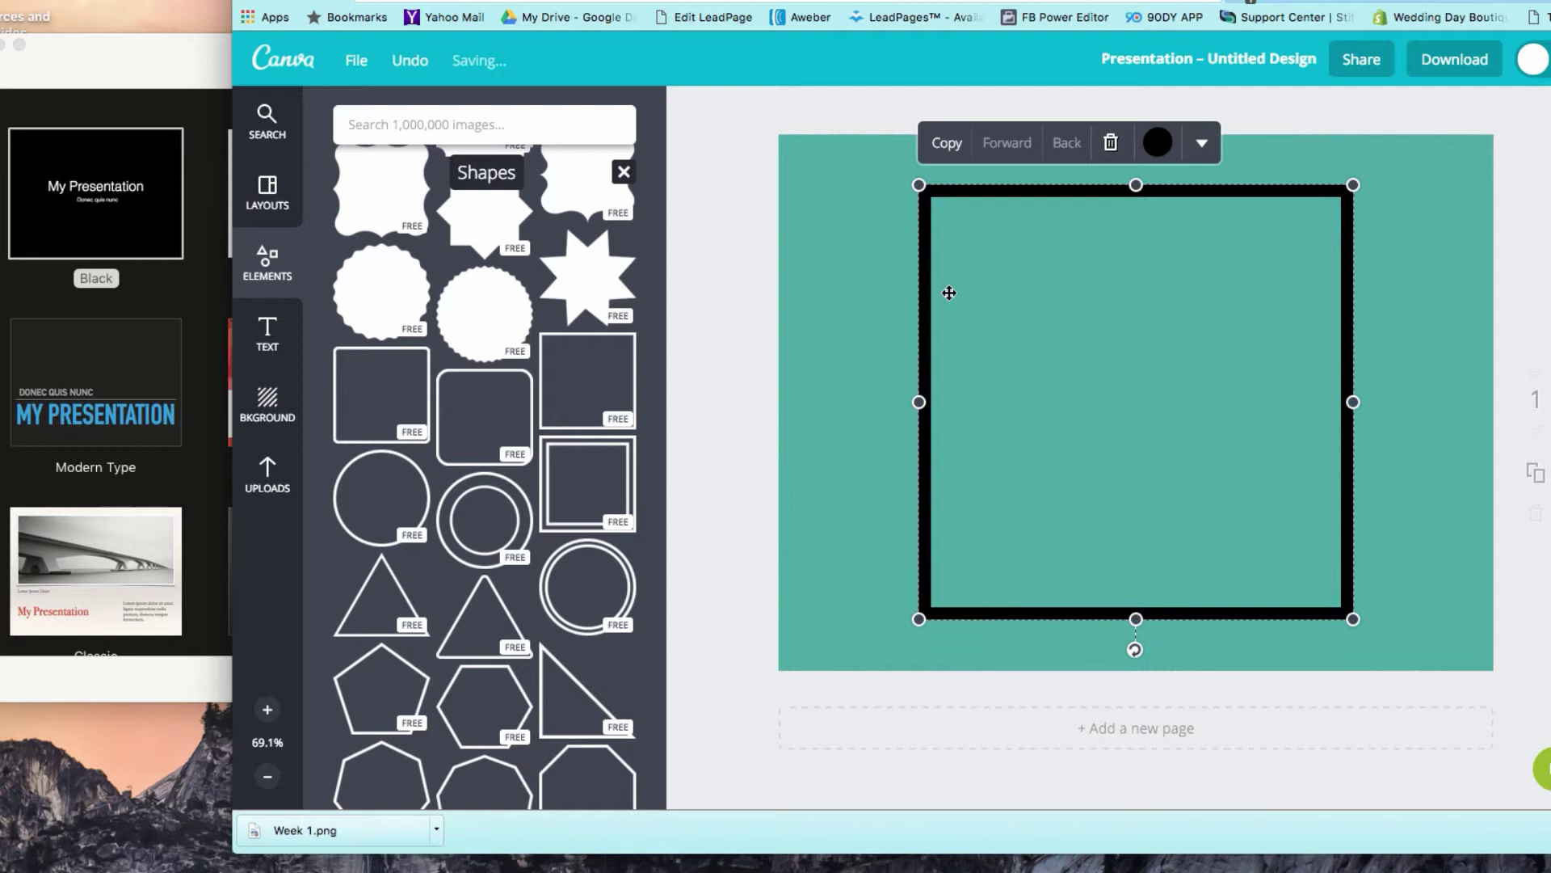
{"action": "left_click", "coordinate": [1157, 143]}
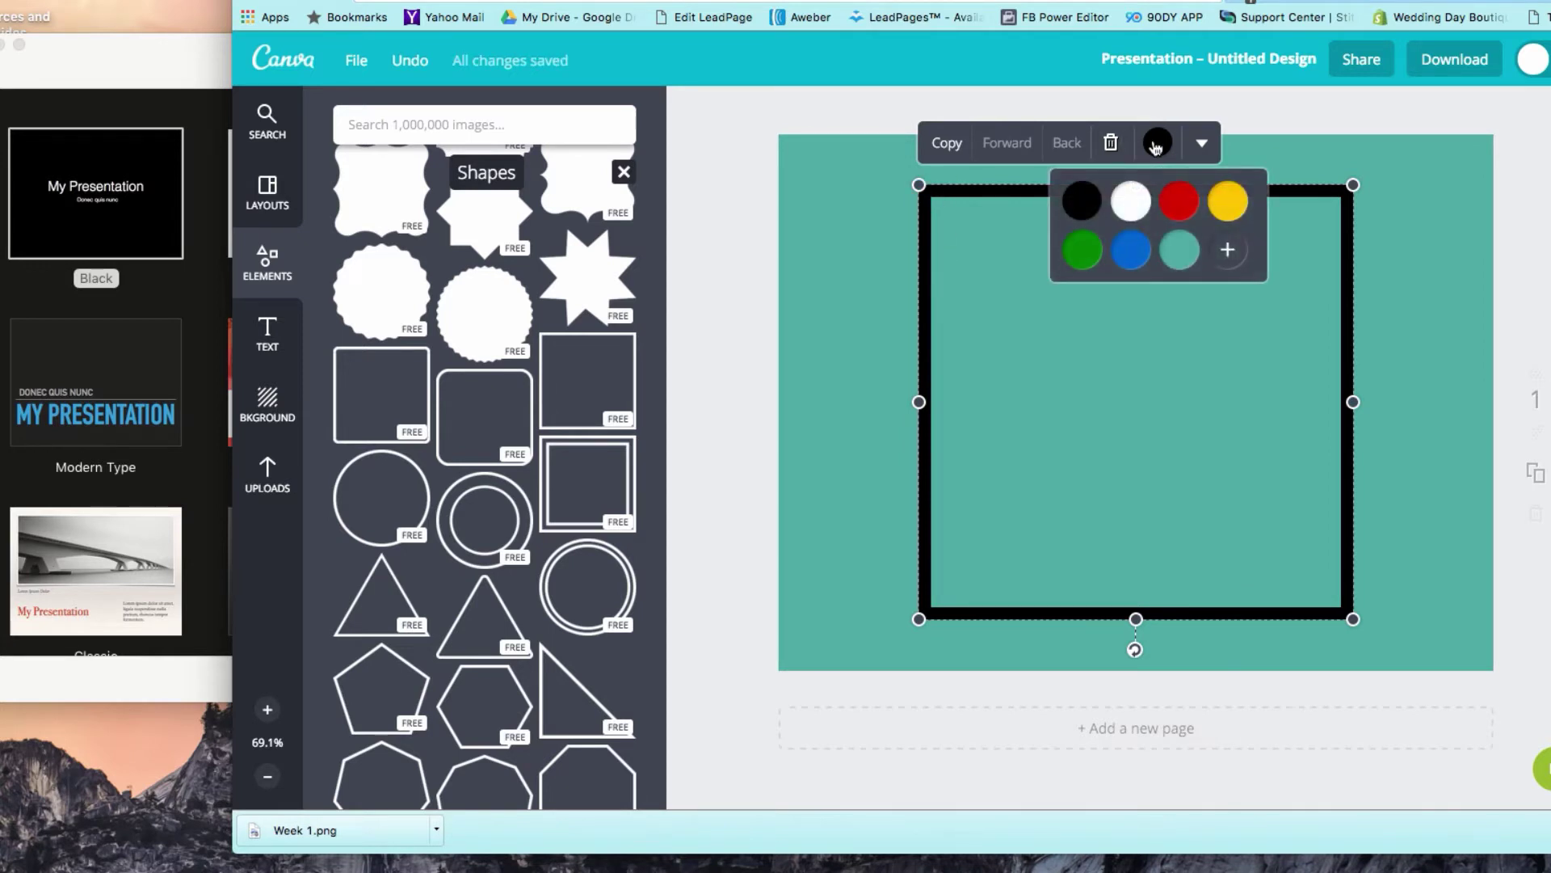
{"action": "left_click", "coordinate": [1131, 202]}
{"action": "left_click", "coordinate": [985, 269]}
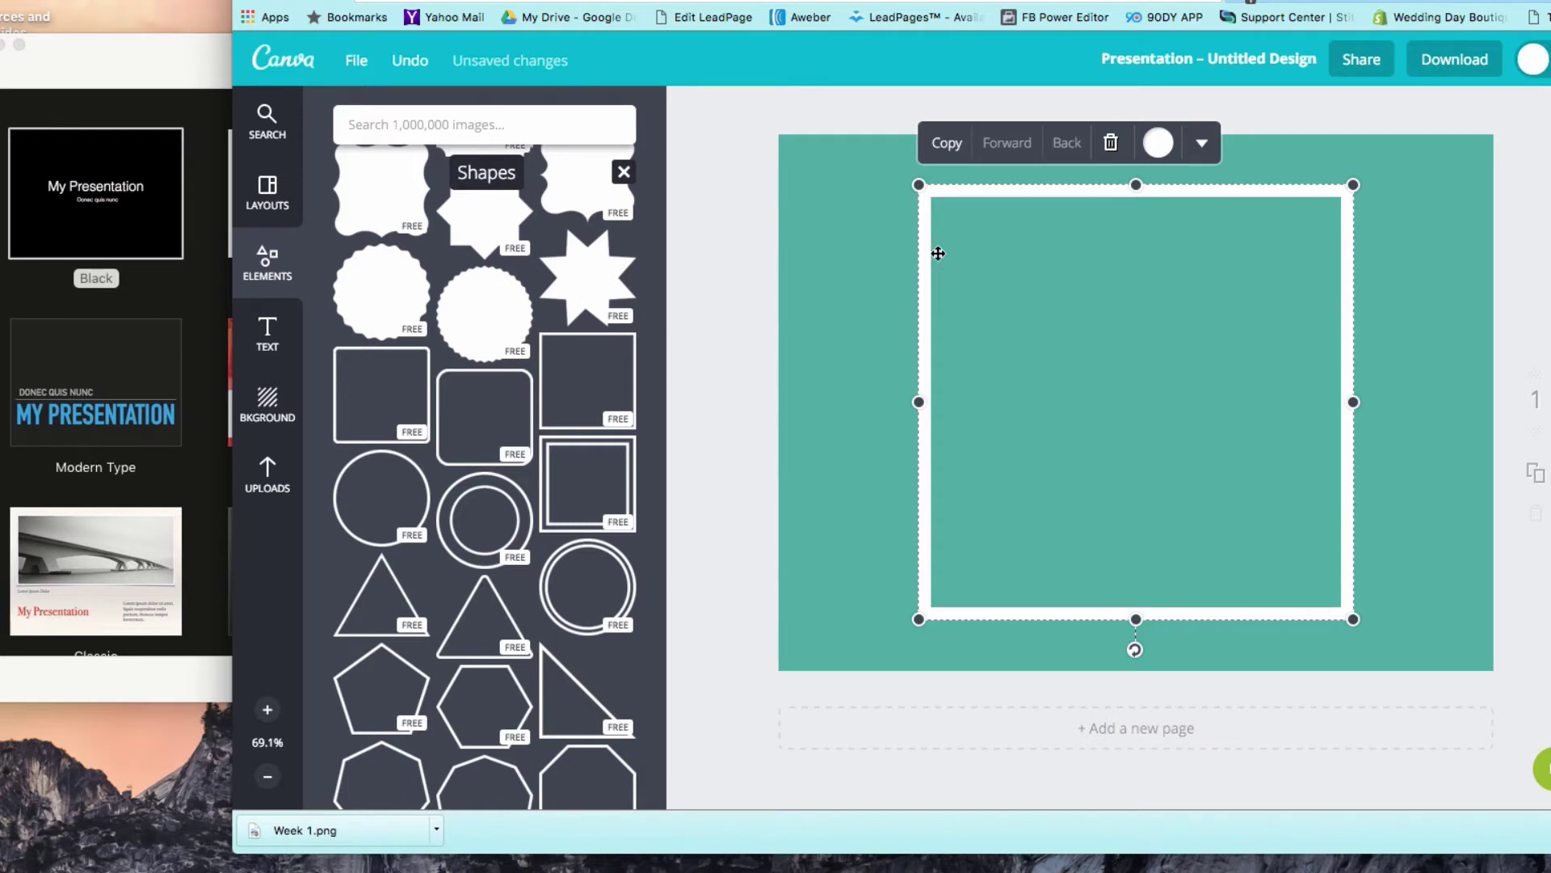
Stretch the white frame to just inside the page edges and realign the page.
{"action": "left_click_drag", "start_coordinate": [917, 185], "coordinate": [859, 159]}
{"action": "left_click_drag", "start_coordinate": [885, 383], "coordinate": [790, 378]}
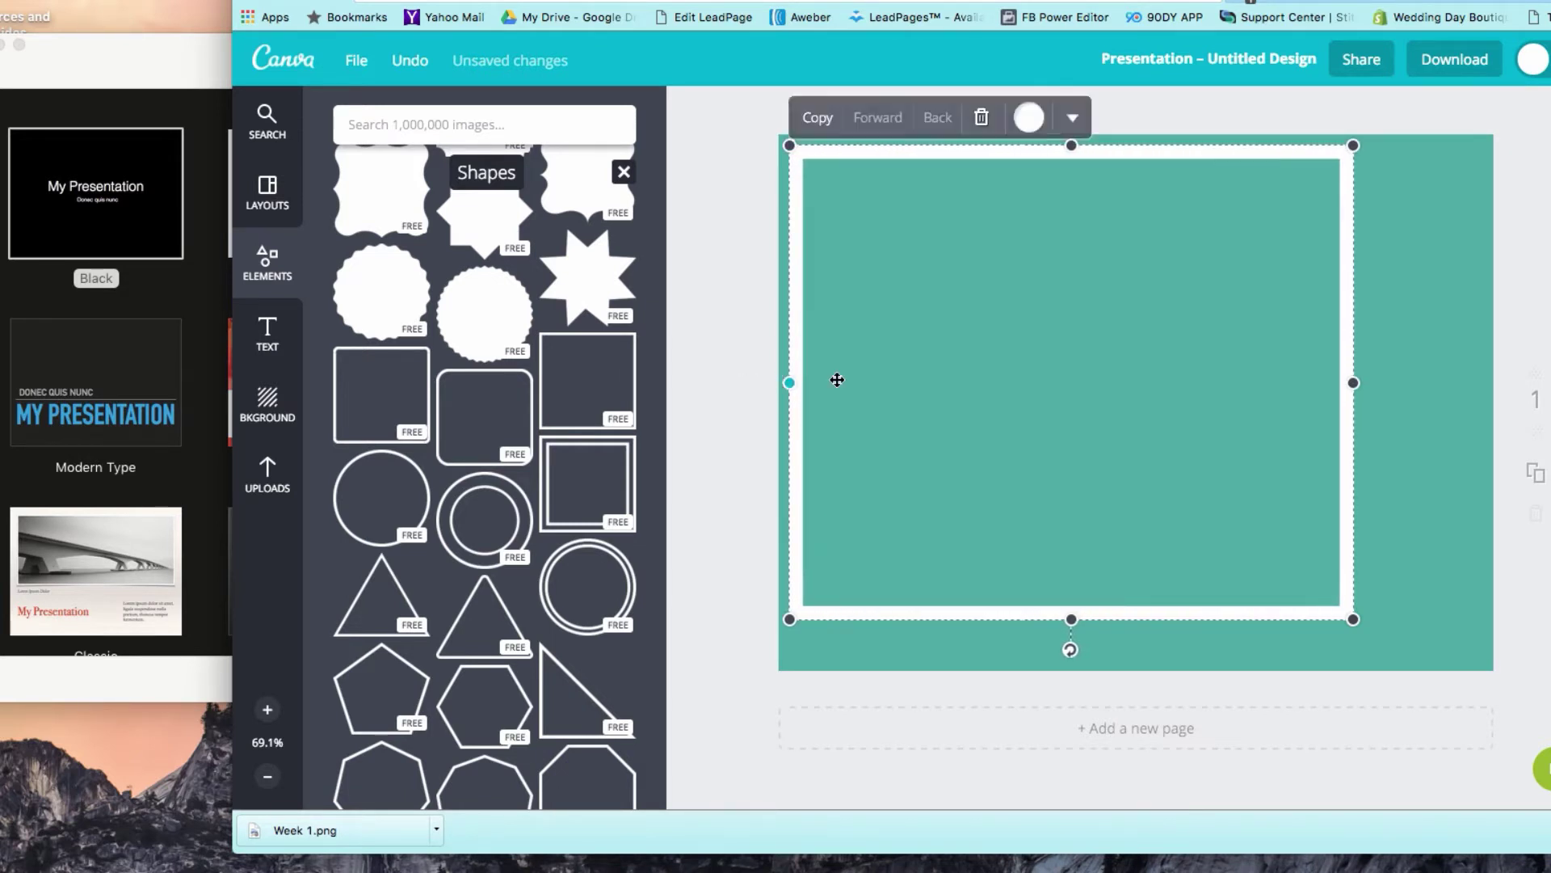
{"action": "left_click_drag", "start_coordinate": [1353, 383], "coordinate": [1482, 383]}
{"action": "left_click_drag", "start_coordinate": [1136, 619], "coordinate": [1139, 659]}
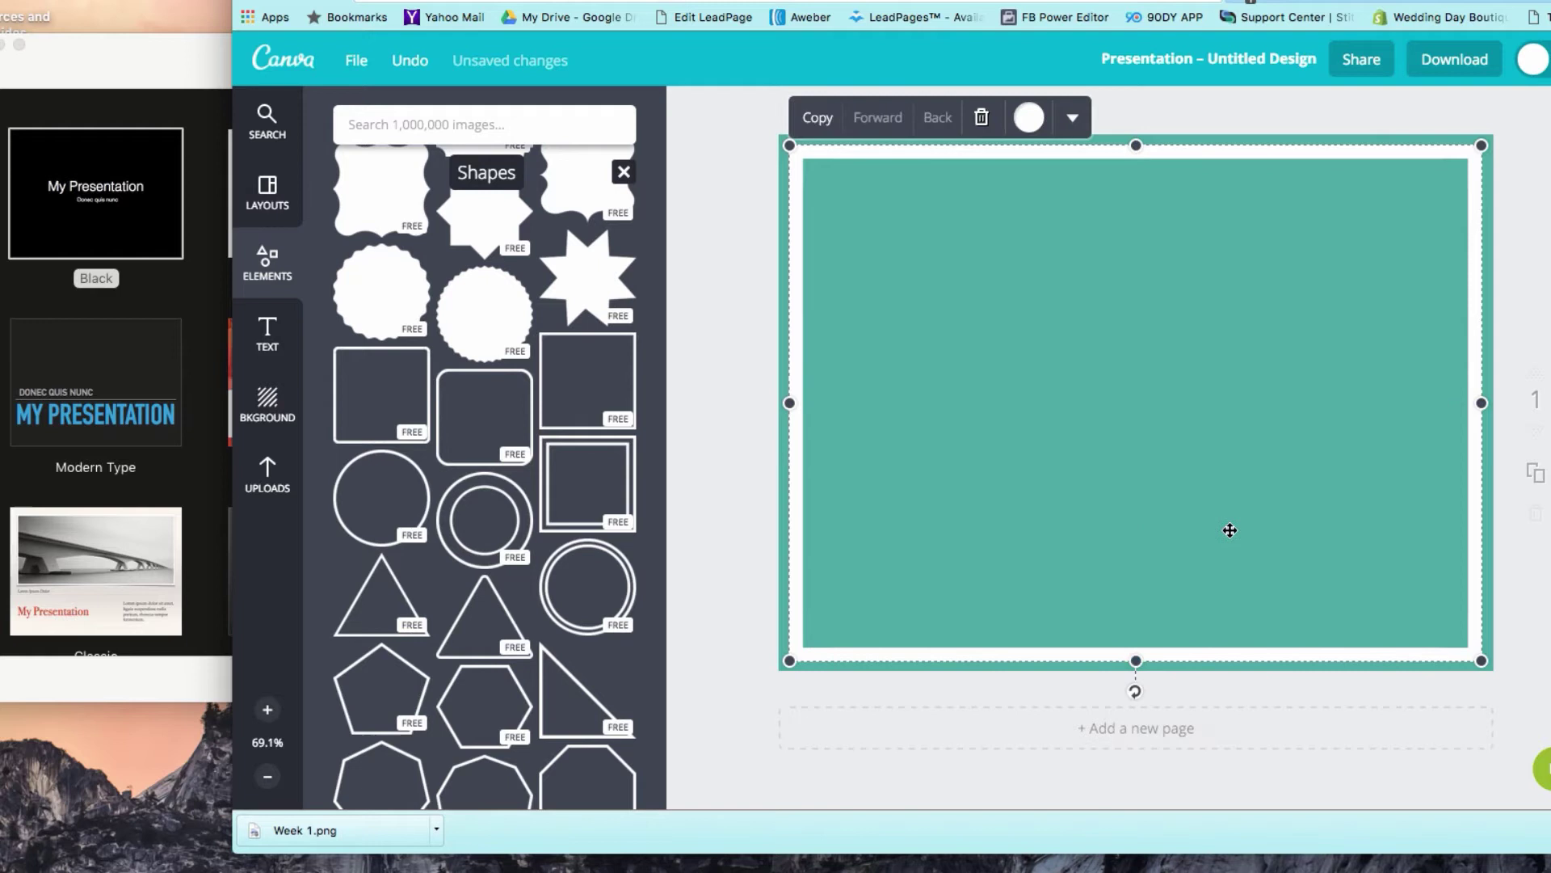
{"action": "left_click", "coordinate": [1448, 558]}
{"action": "left_click_drag", "start_coordinate": [1220, 458], "coordinate": [1212, 453]}
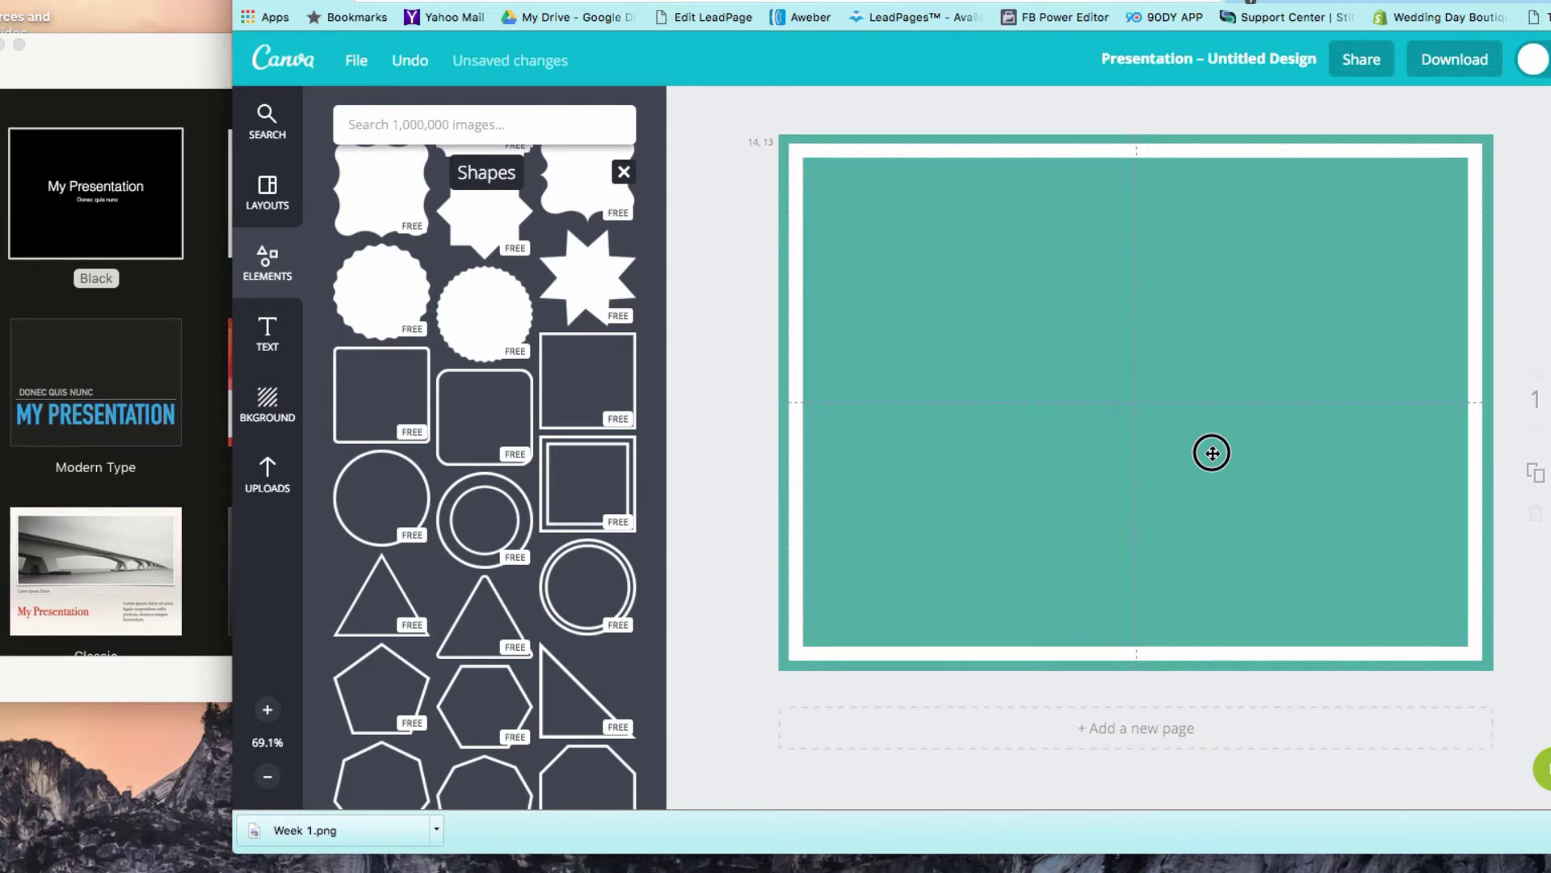
{"action": "left_click_drag", "start_coordinate": [1212, 453], "coordinate": [1212, 450]}
Add a right triangle to the page and give it a white border.
{"action": "scroll", "coordinate": [550, 562], "scroll_direction": "down", "scroll_amount": 3}
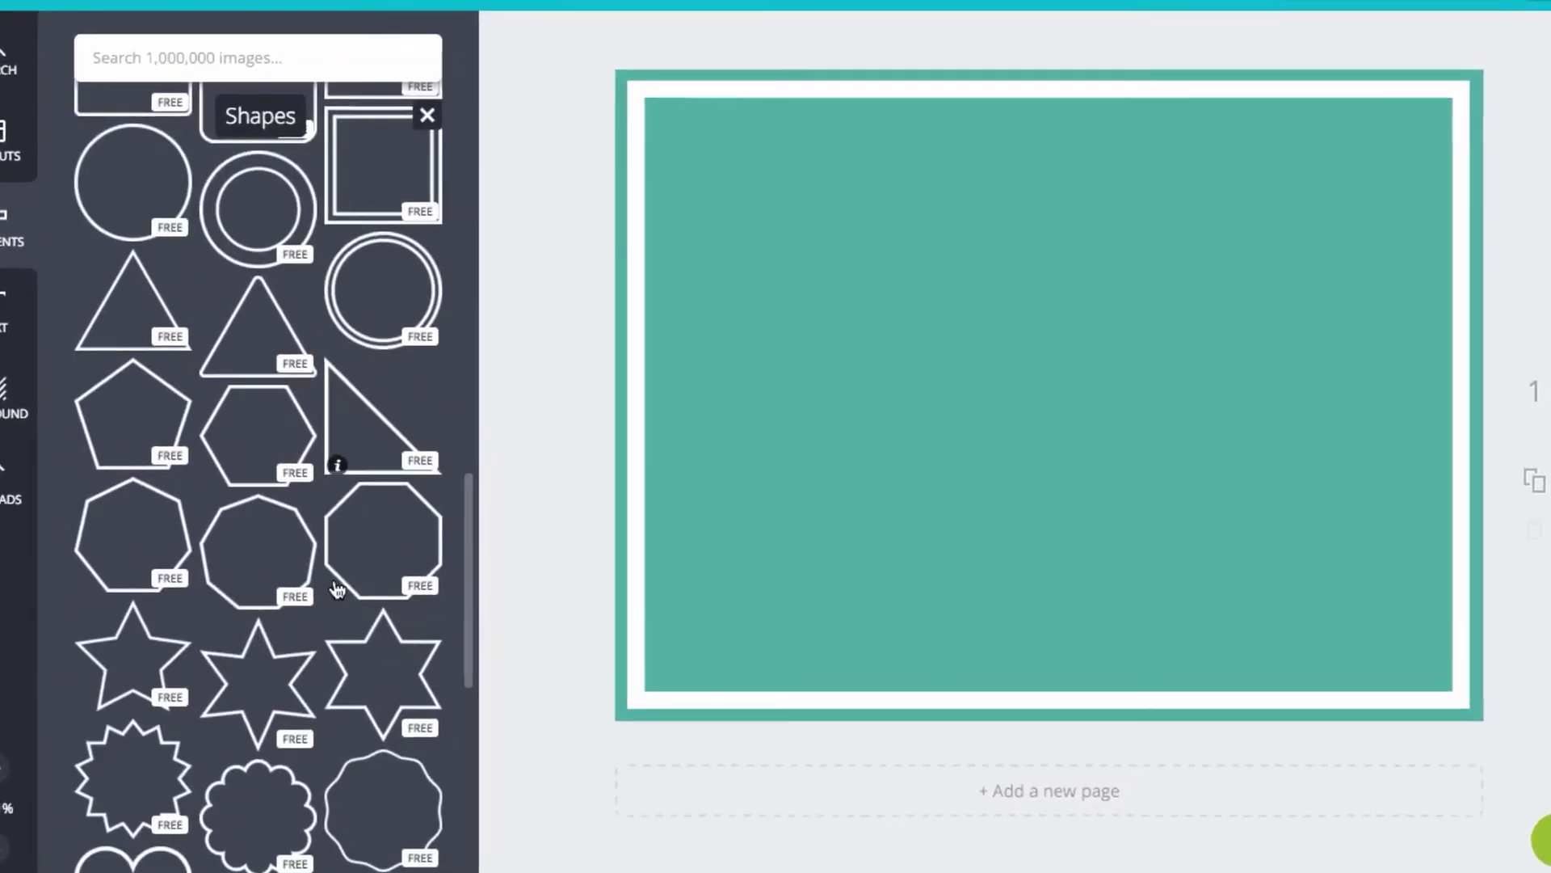
{"action": "scroll", "coordinate": [338, 589], "scroll_direction": "down", "scroll_amount": 10}
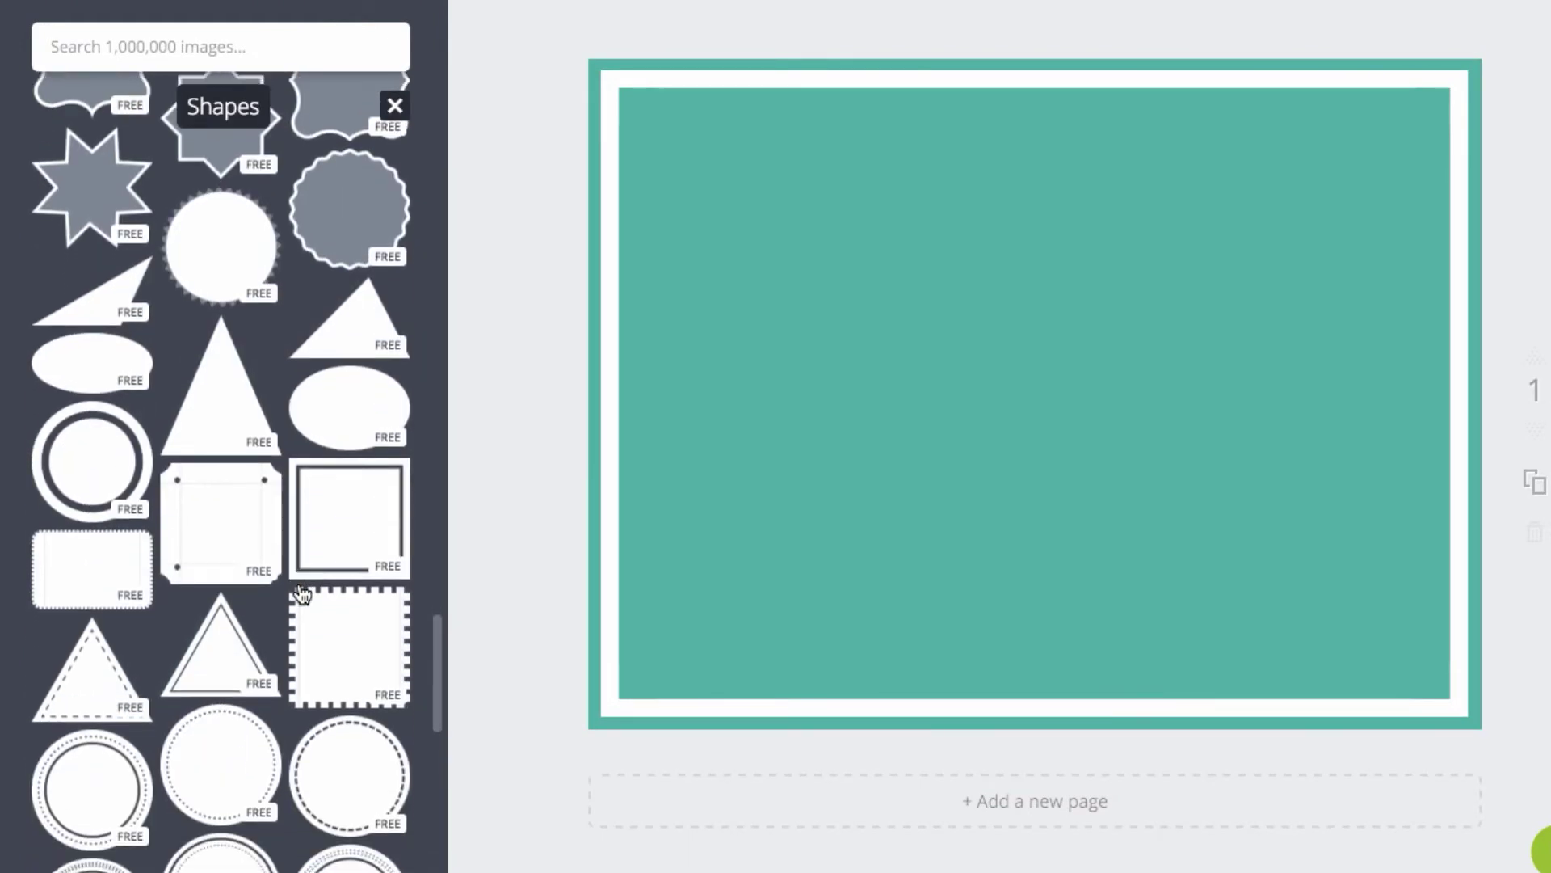
{"action": "scroll", "coordinate": [302, 593], "scroll_direction": "down", "scroll_amount": 10}
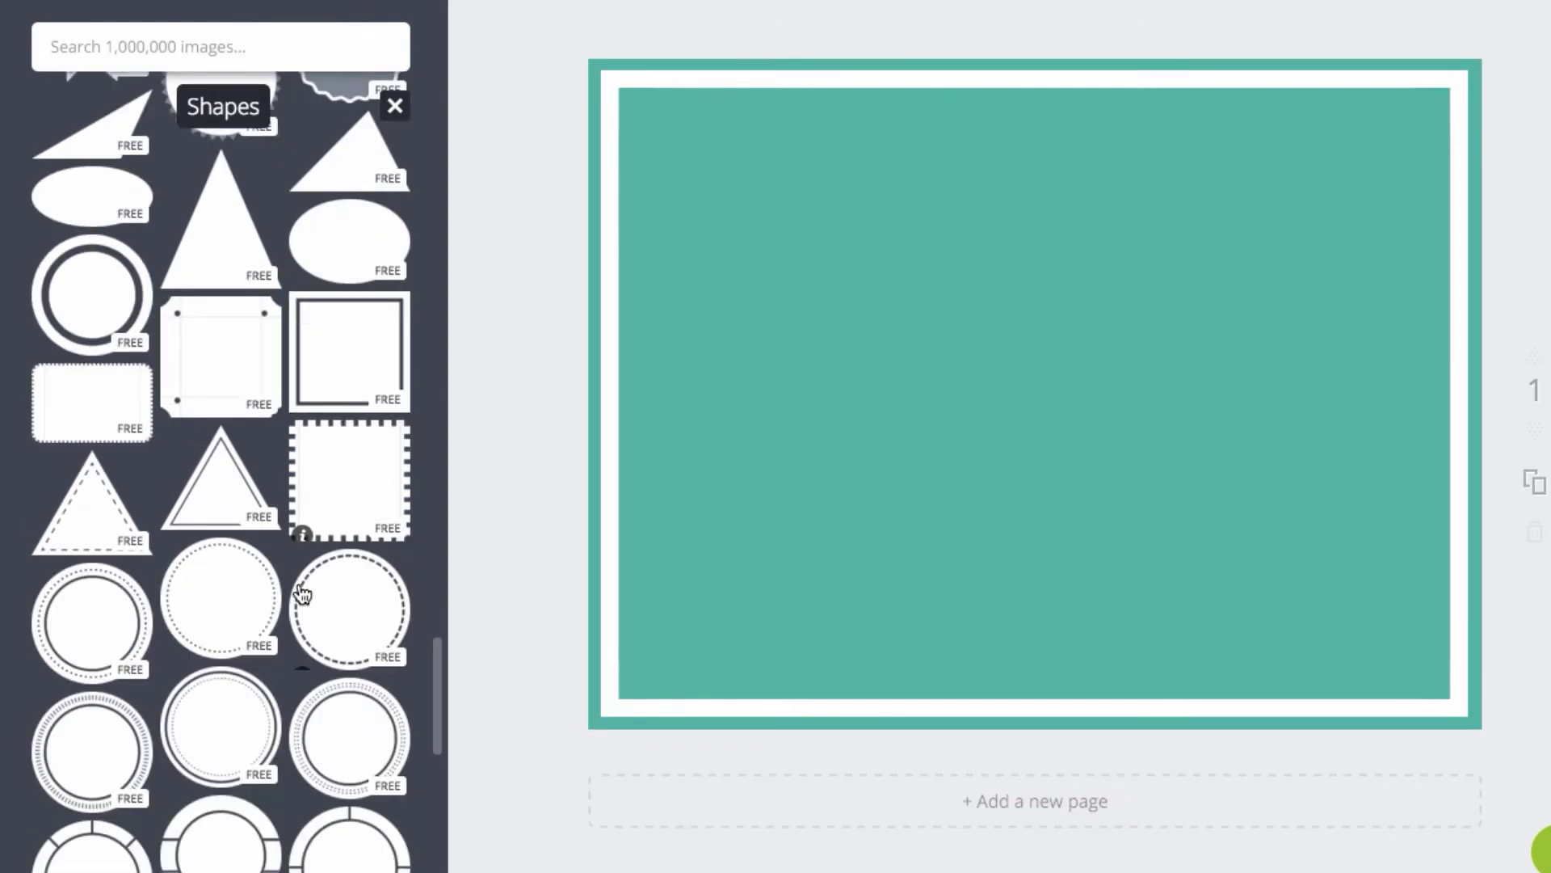
{"action": "scroll", "coordinate": [302, 593], "scroll_direction": "down", "scroll_amount": 10}
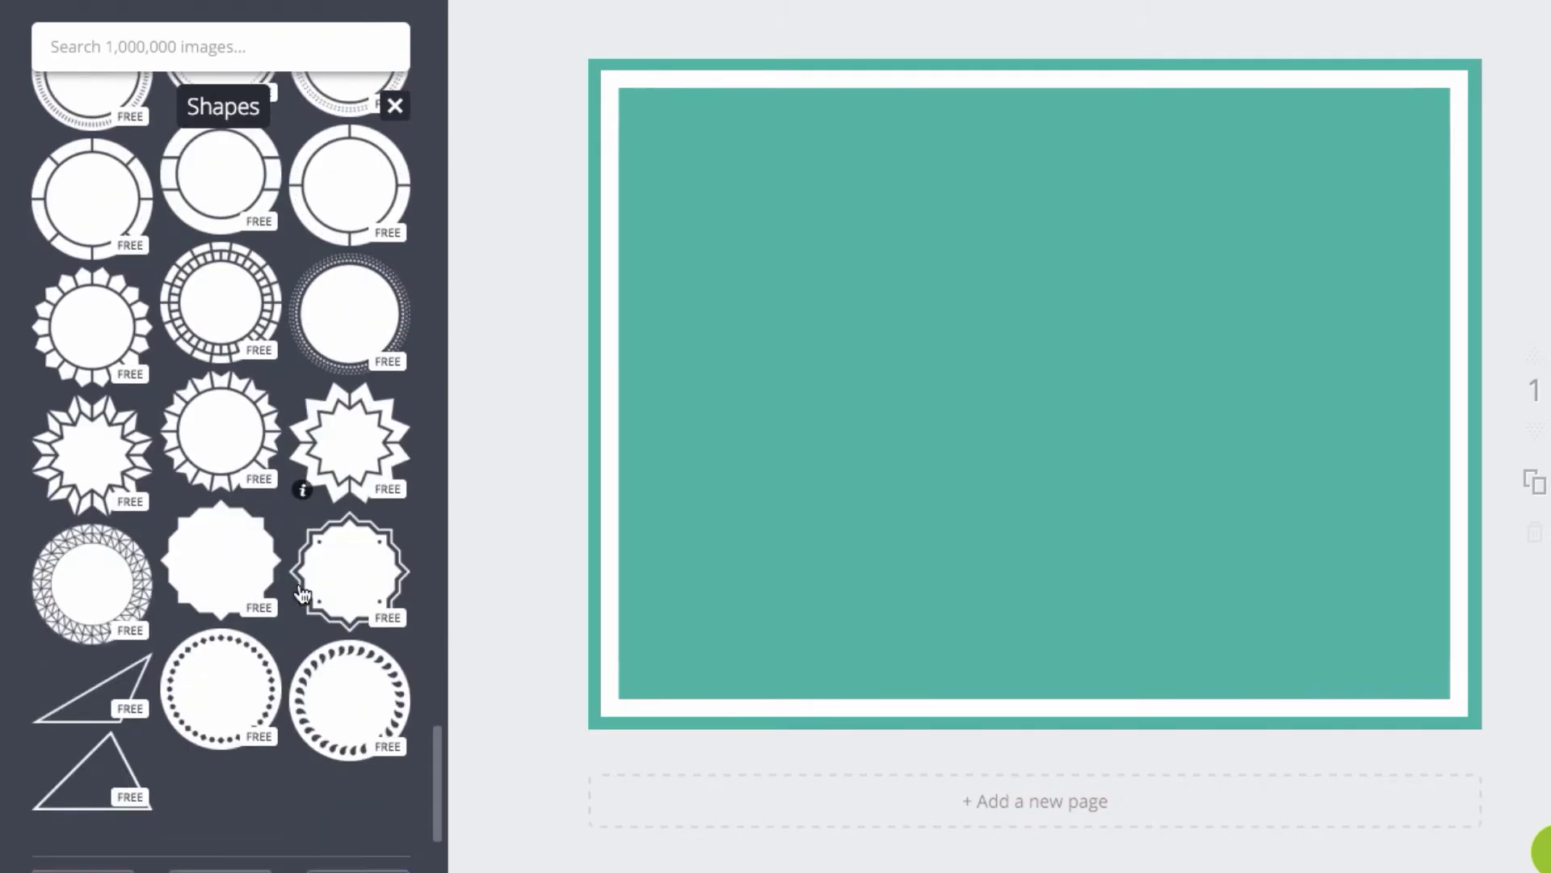
{"action": "scroll", "coordinate": [302, 594], "scroll_direction": "up", "scroll_amount": 13}
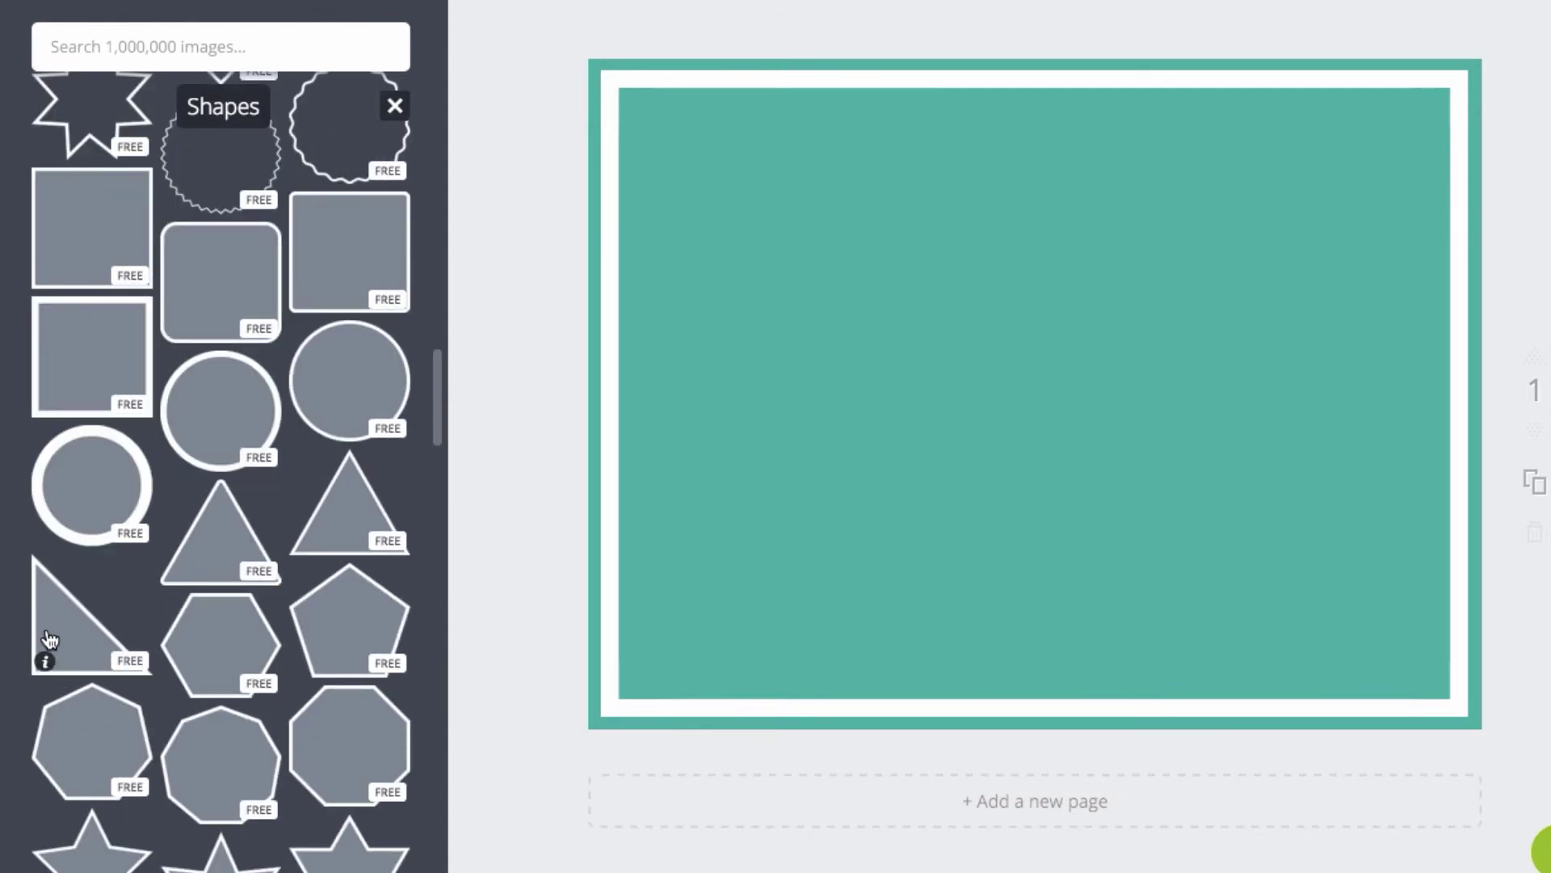
{"action": "left_click", "coordinate": [55, 631]}
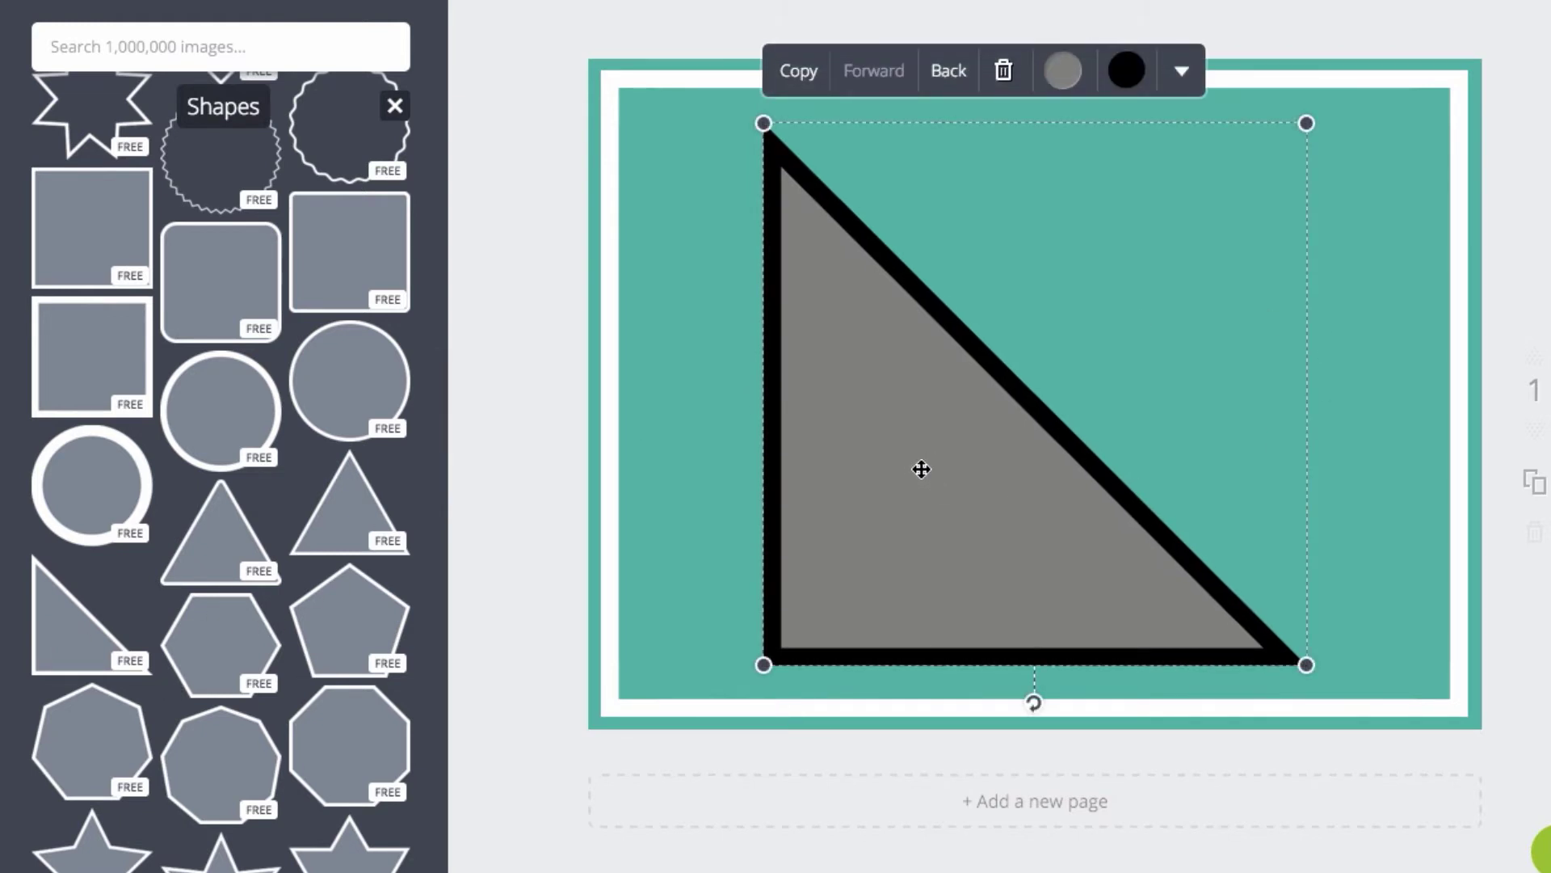
{"action": "left_click", "coordinate": [1131, 76]}
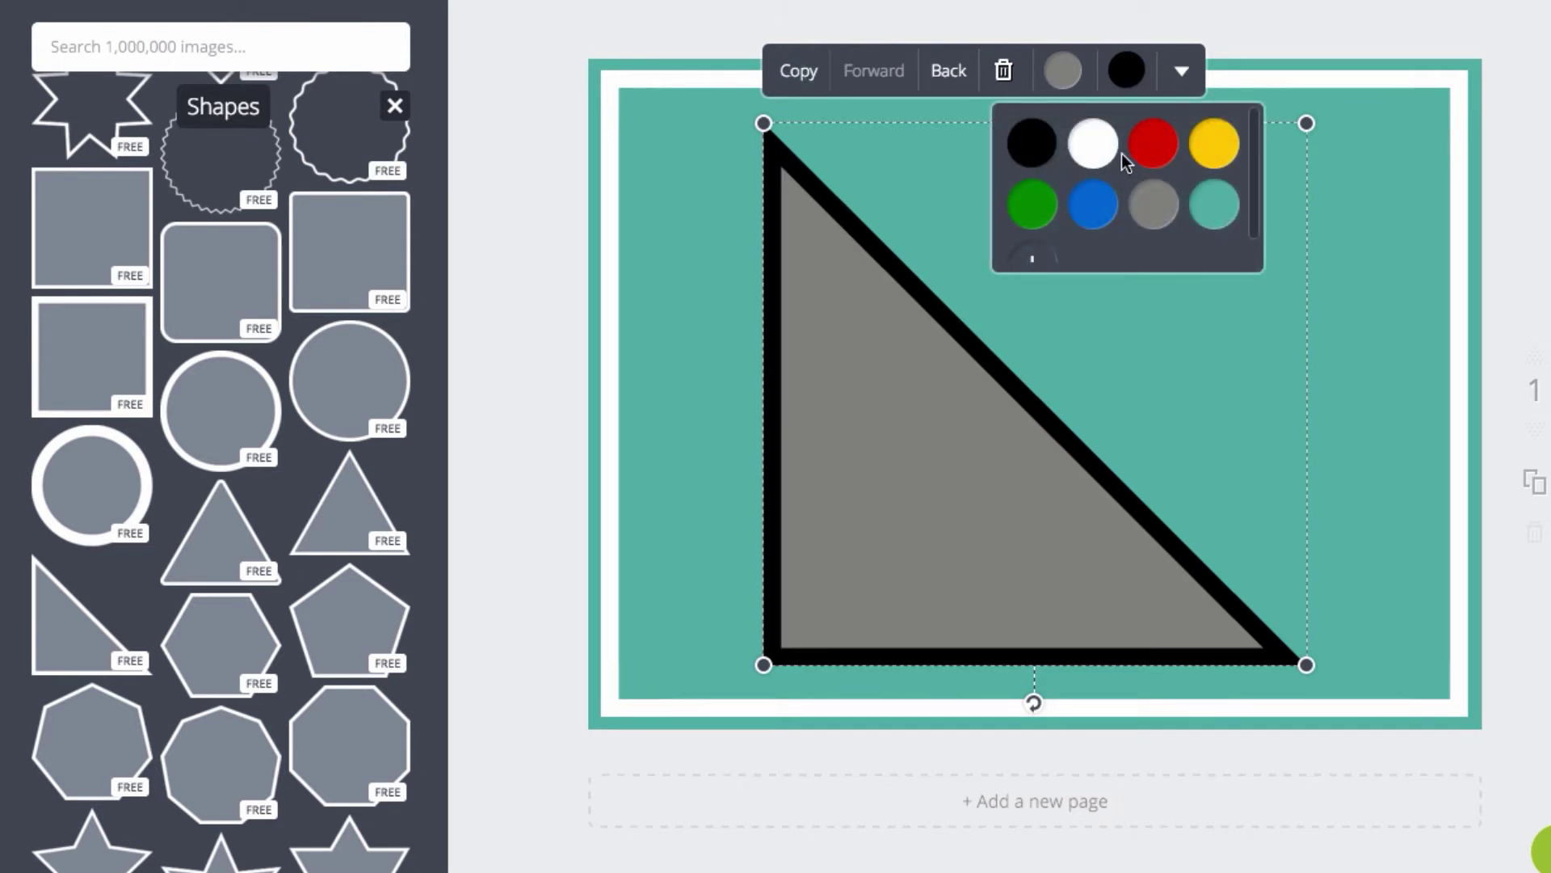
{"action": "left_click", "coordinate": [1095, 150]}
Fill the triangle with the custom colour df8578 coral.
{"action": "left_click", "coordinate": [1066, 81]}
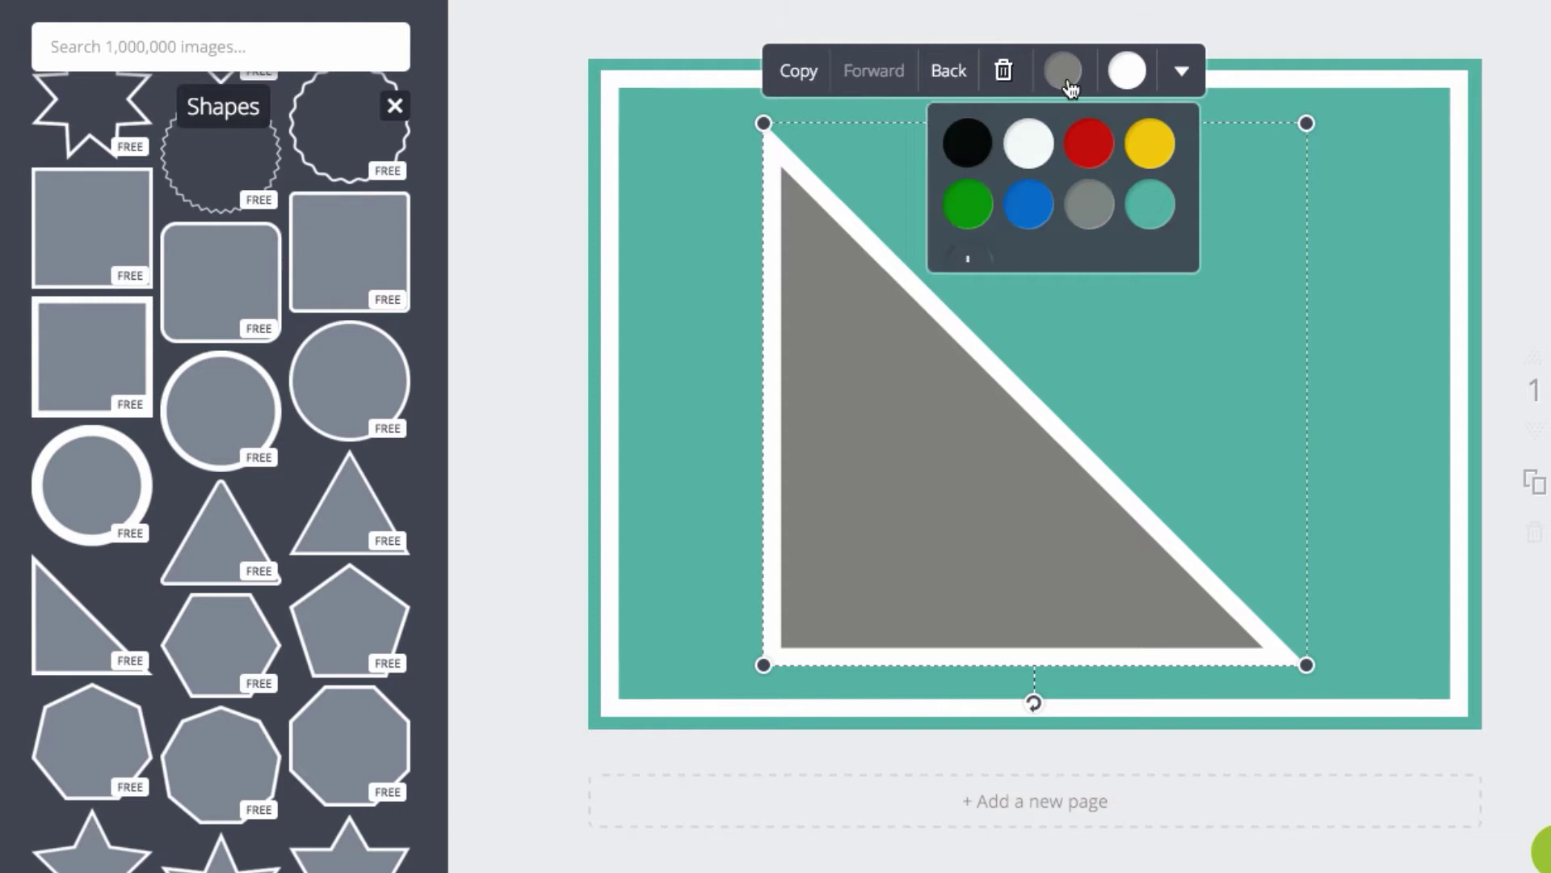
{"action": "left_click", "coordinate": [966, 256]}
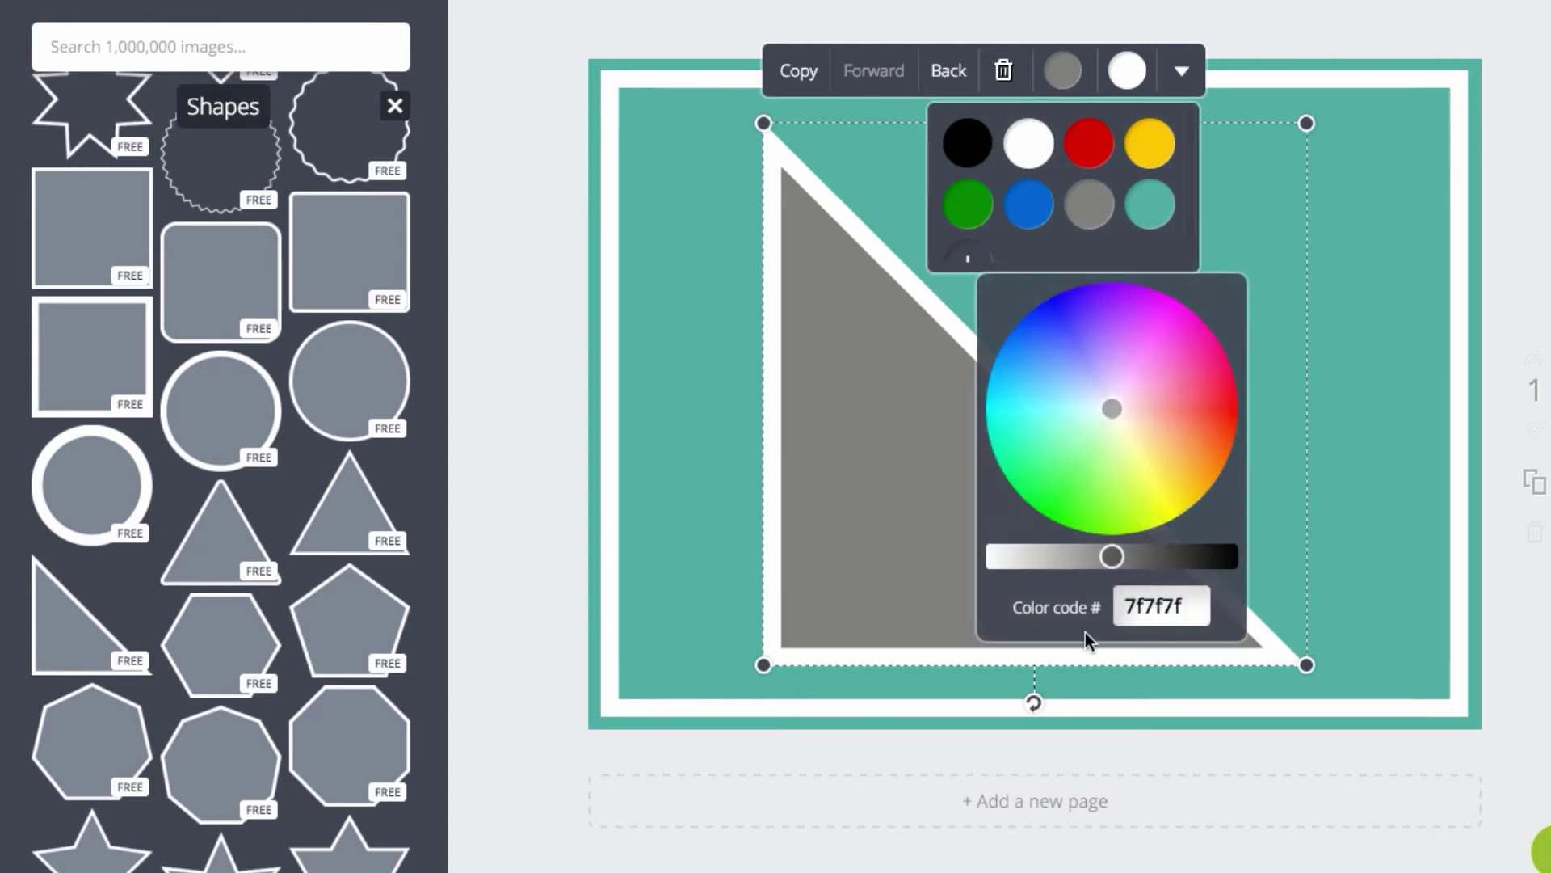
{"action": "left_click", "coordinate": [1140, 604]}
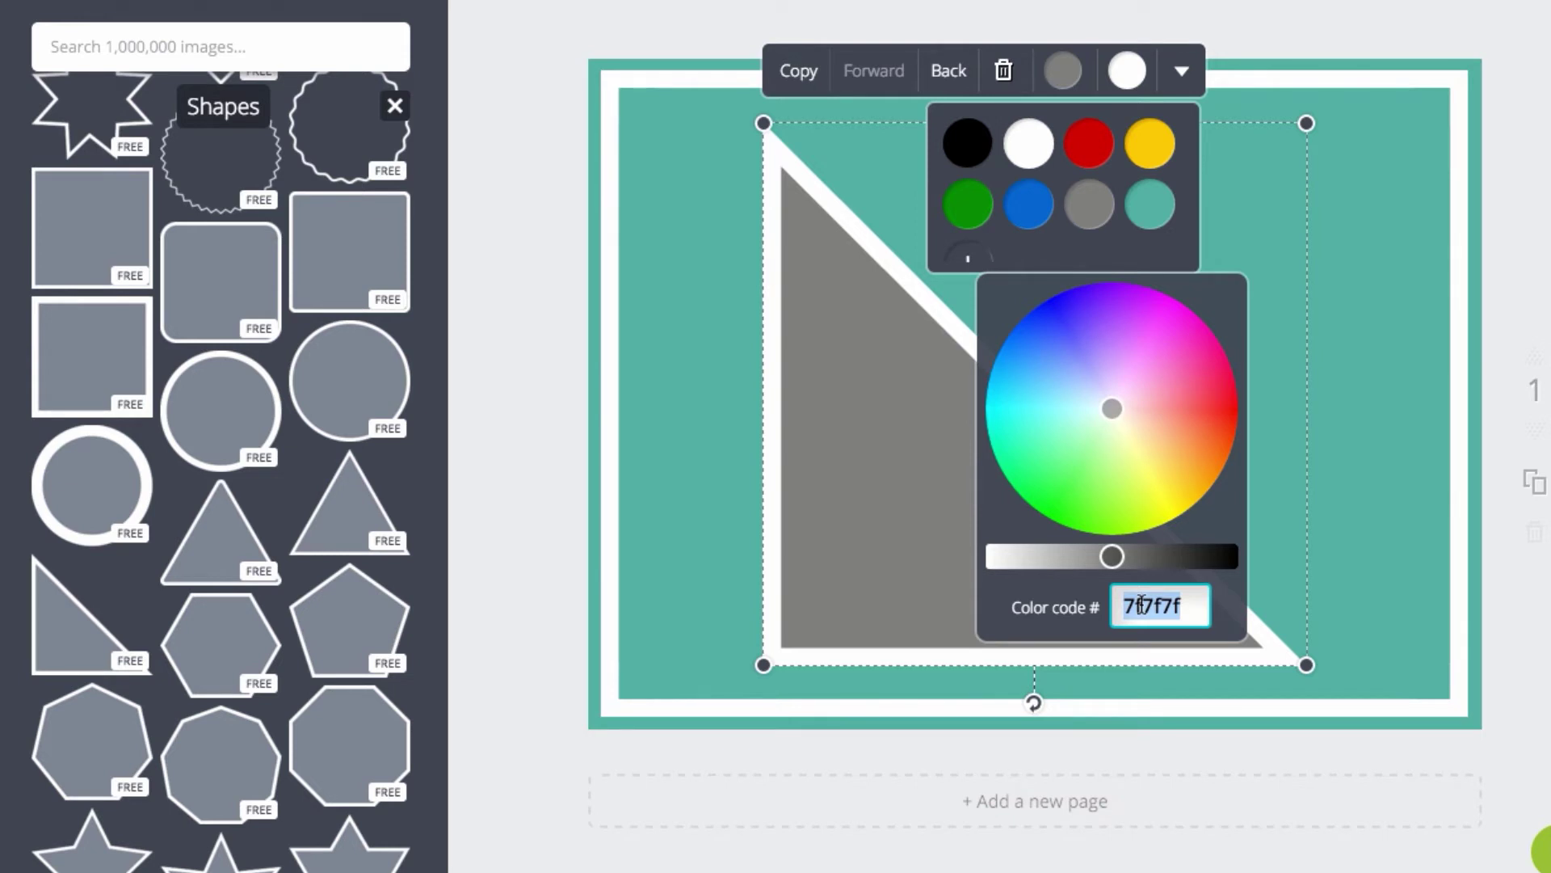
{"action": "type", "text": "df85"}
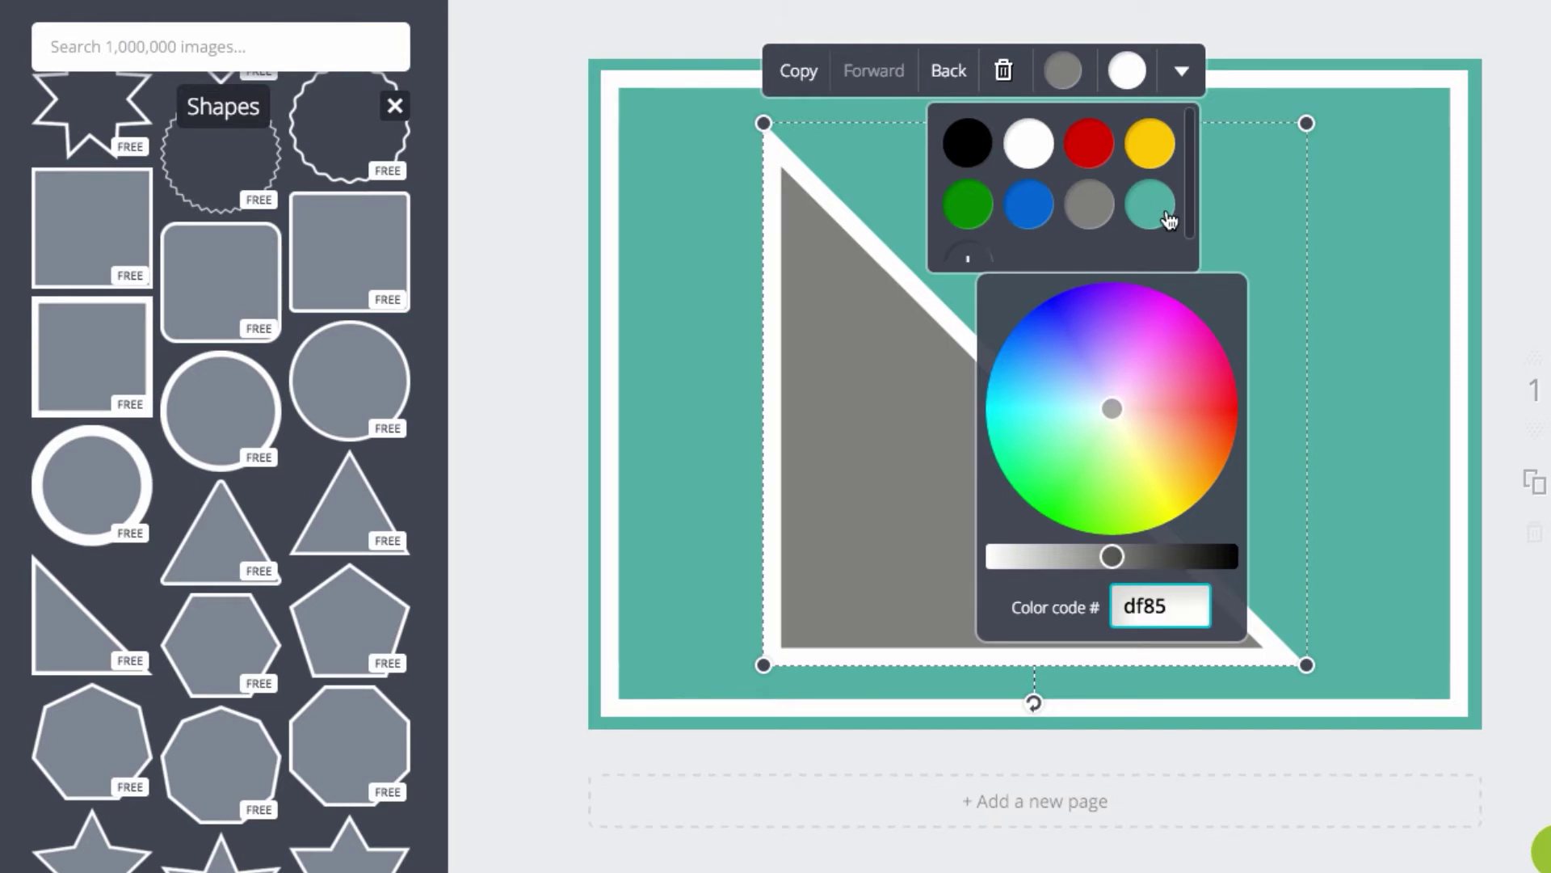
{"action": "type", "text": "78"}
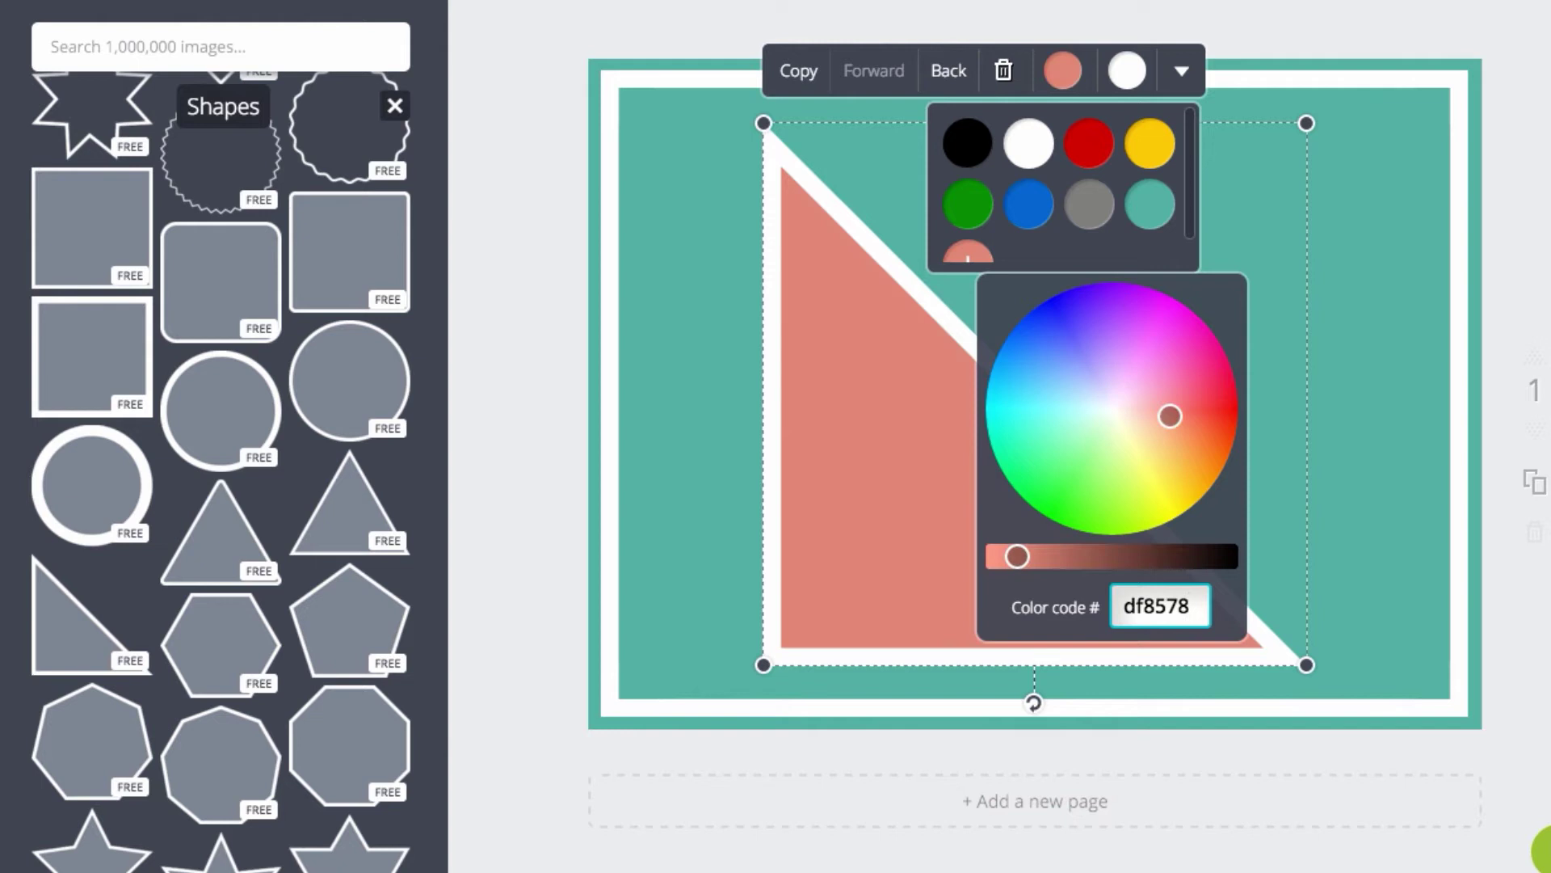
{"action": "key", "text": "Return"}
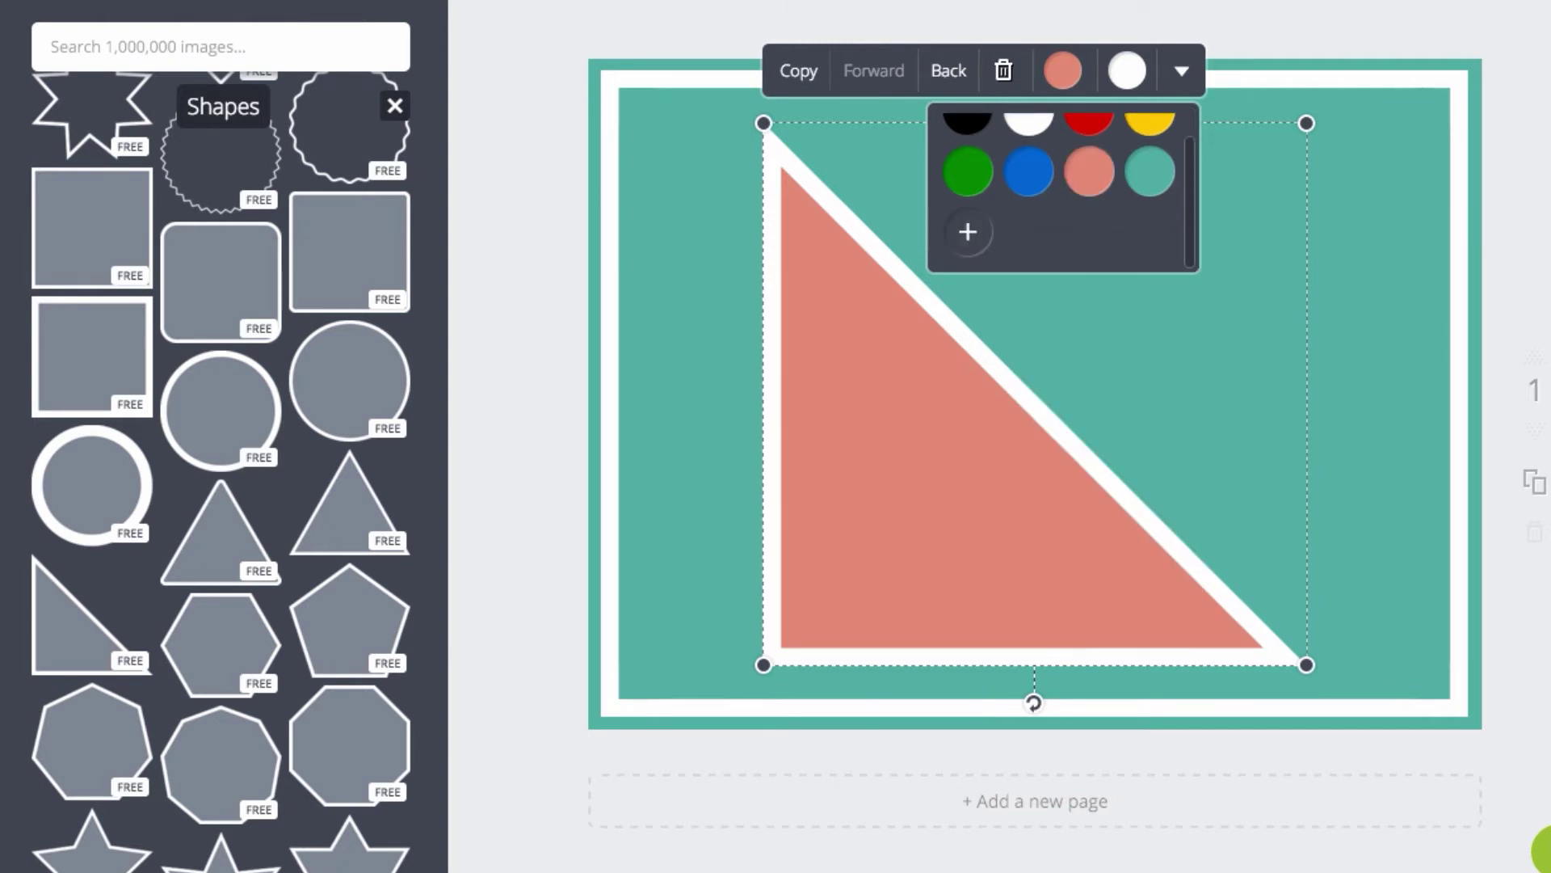
{"action": "left_click", "coordinate": [698, 329]}
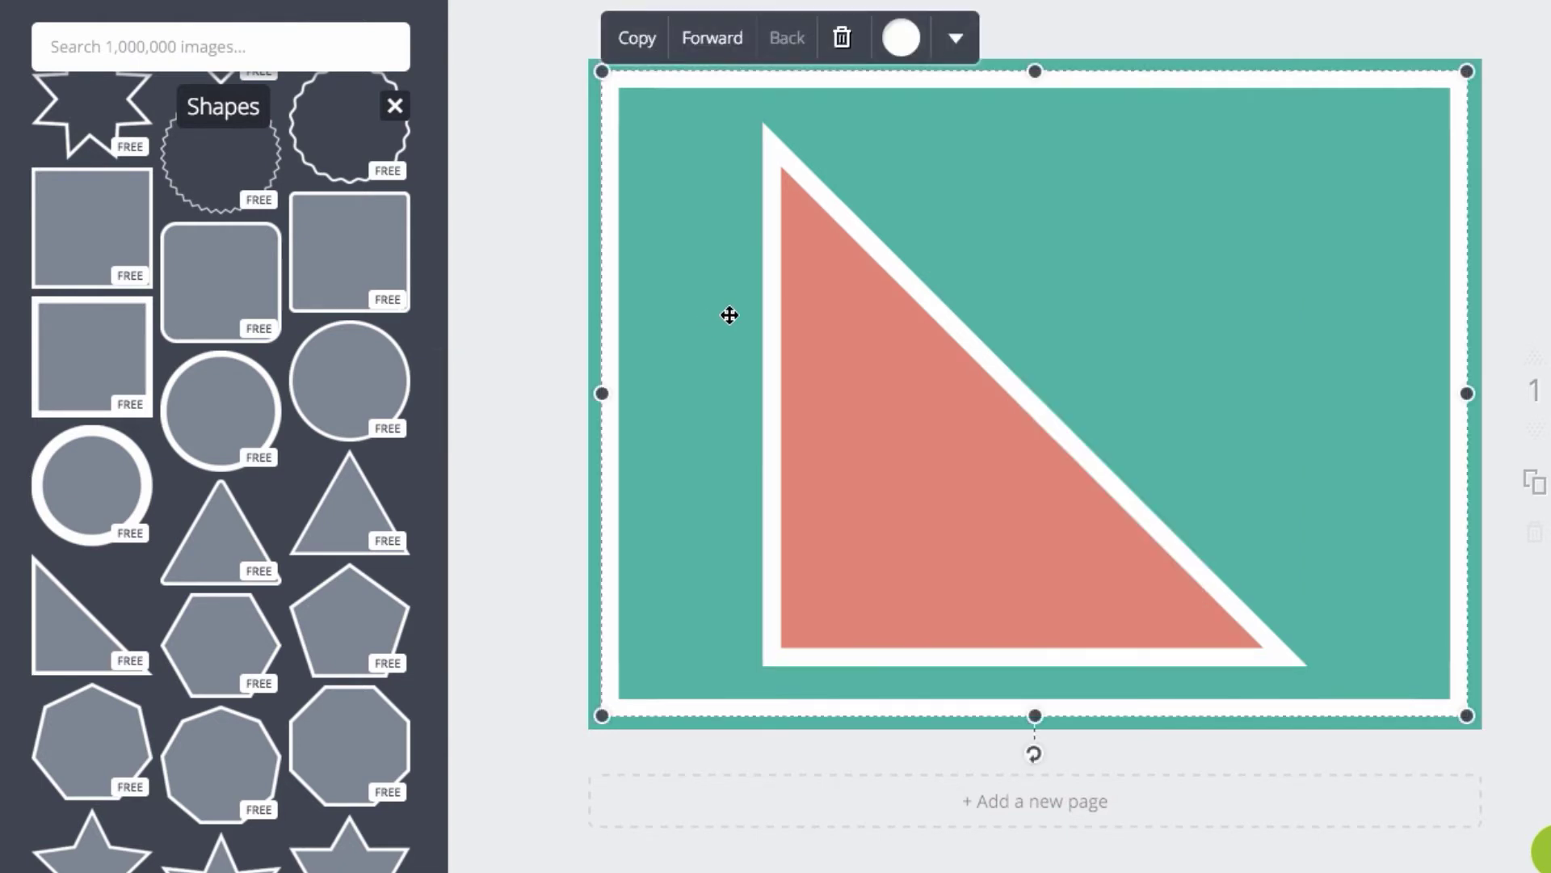
{"action": "left_click", "coordinate": [881, 325]}
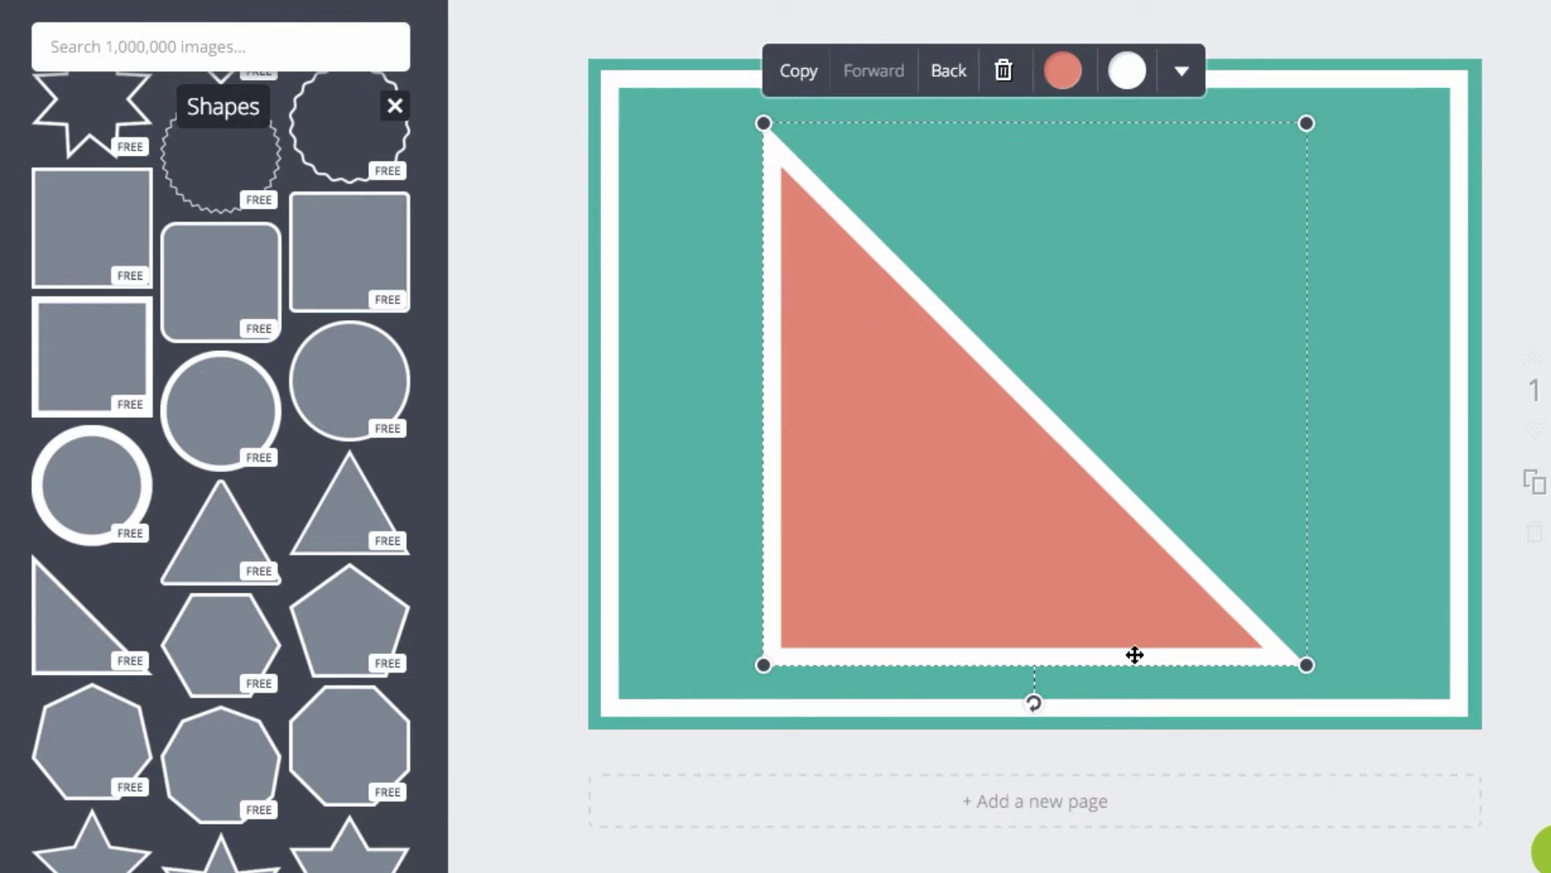
Rotate the coral triangle 180°, shrink it, and place it near the page centre.
{"action": "left_click_drag", "start_coordinate": [1037, 706], "coordinate": [1032, 142]}
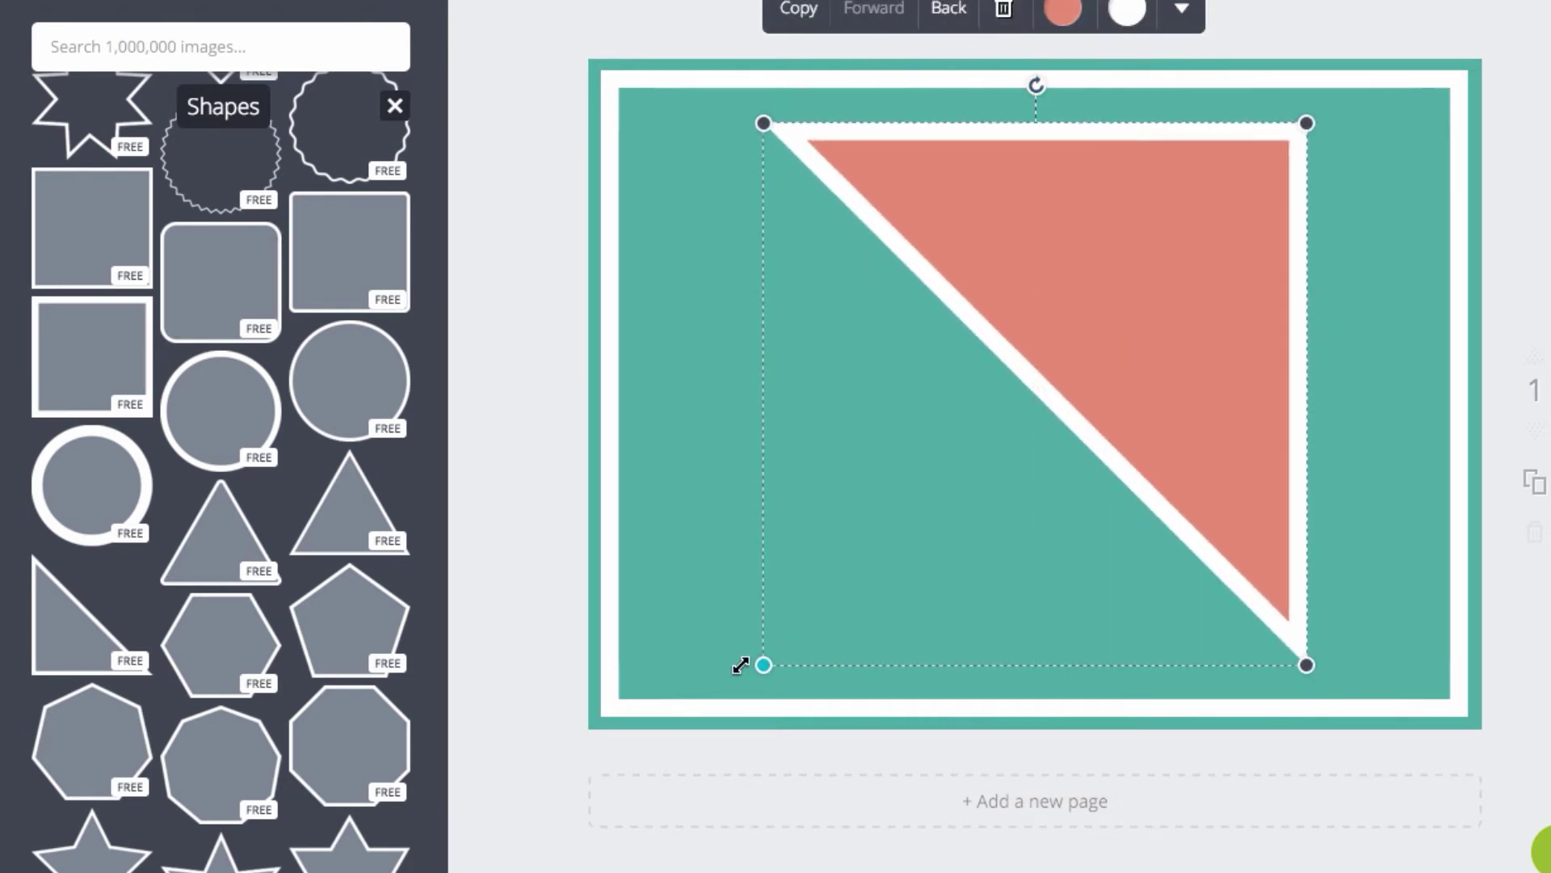
{"action": "left_click_drag", "start_coordinate": [762, 663], "coordinate": [1171, 301]}
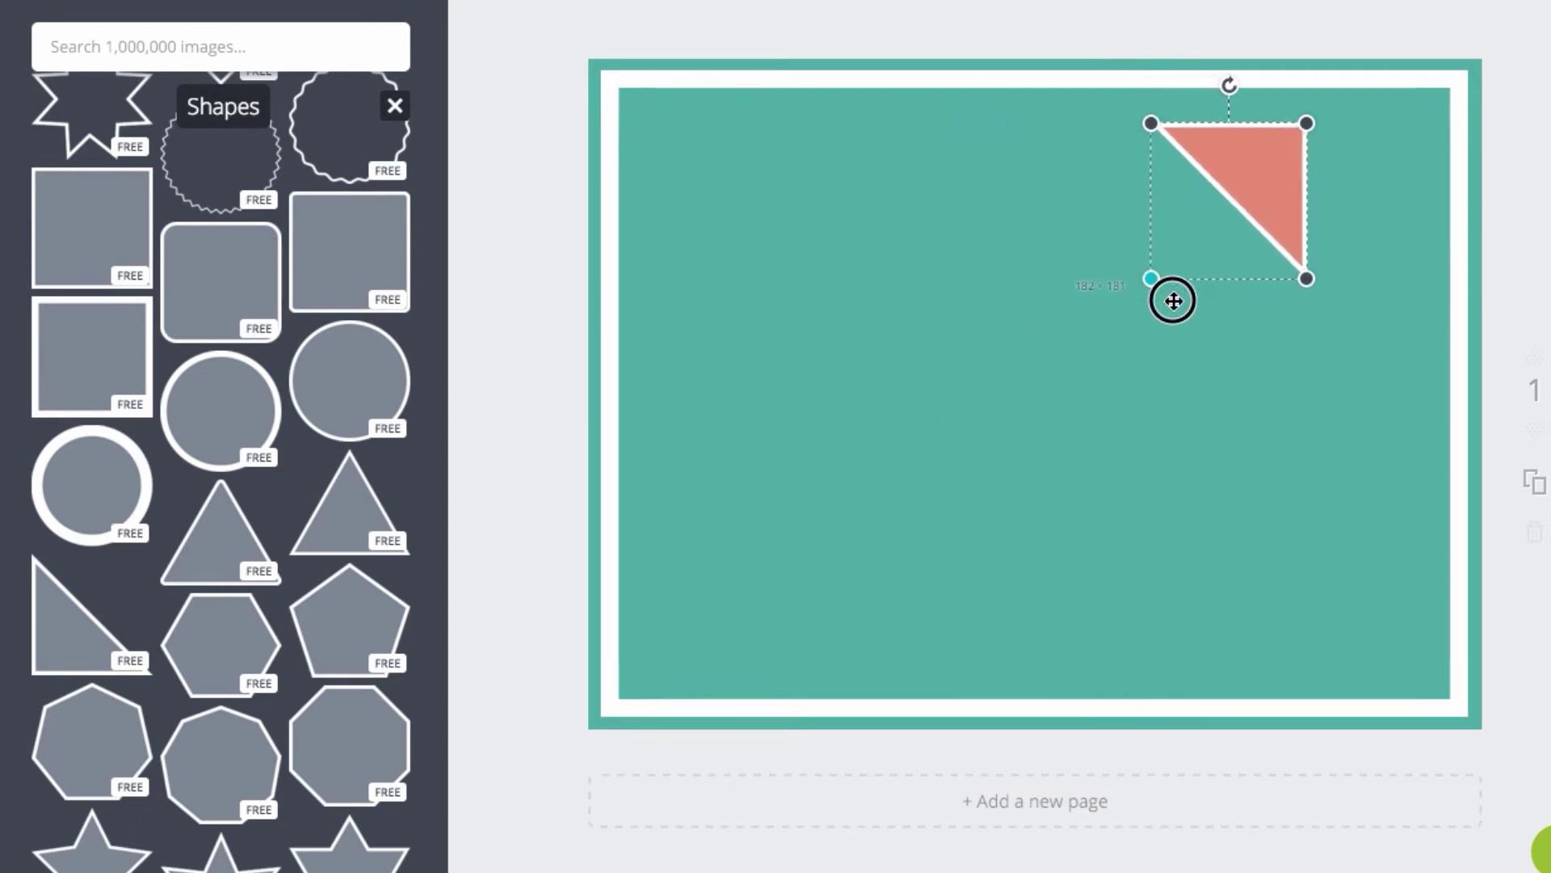
{"action": "left_click_drag", "start_coordinate": [1271, 222], "coordinate": [1415, 186]}
{"action": "left_click", "coordinate": [1362, 403]}
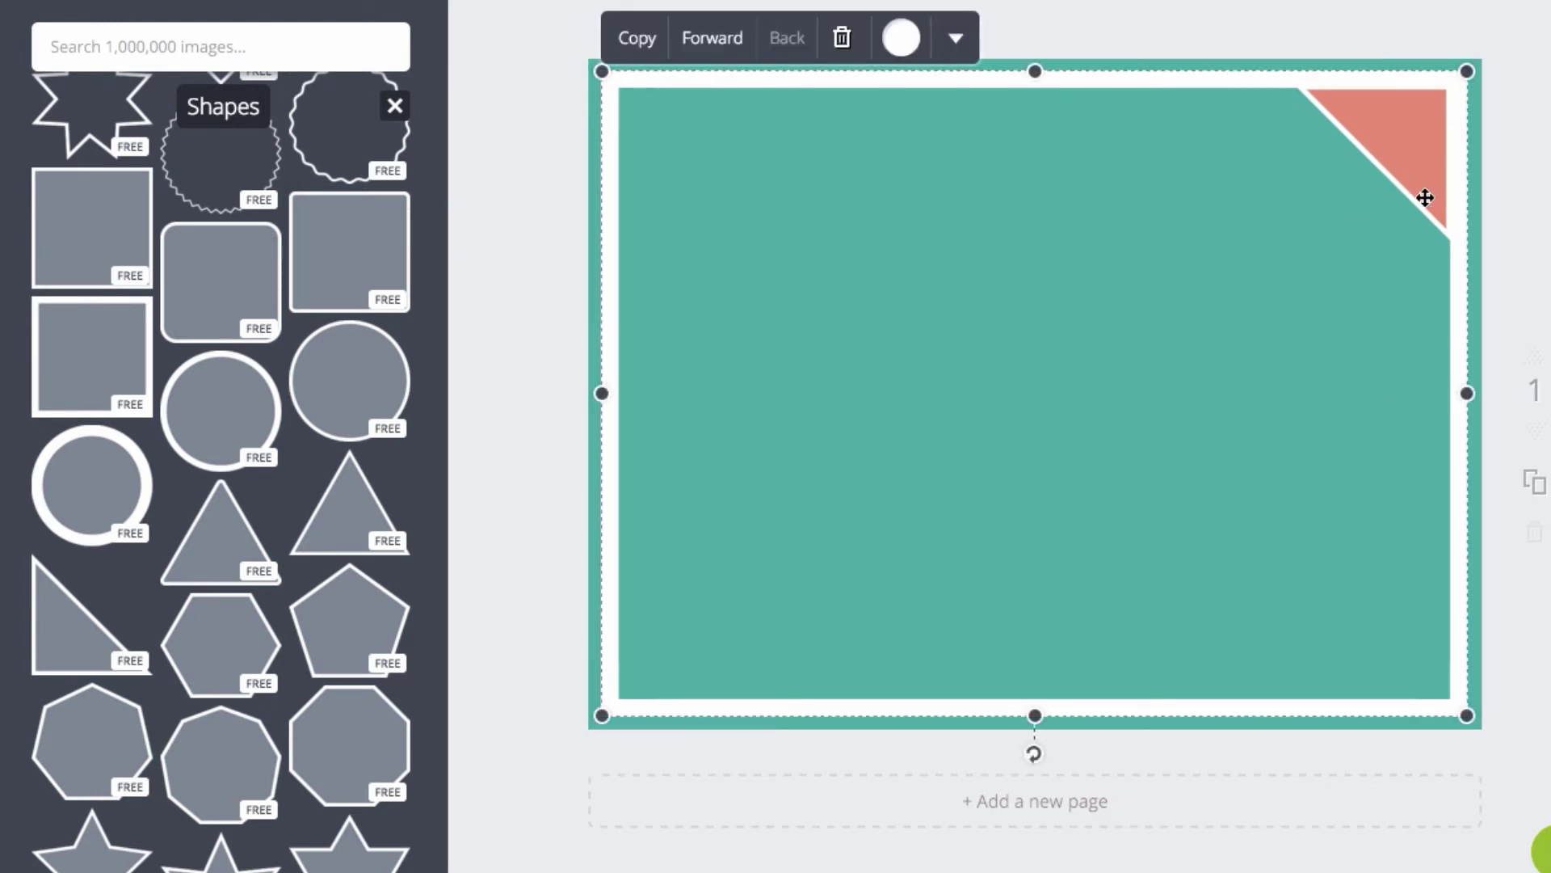
{"action": "left_click", "coordinate": [1429, 139]}
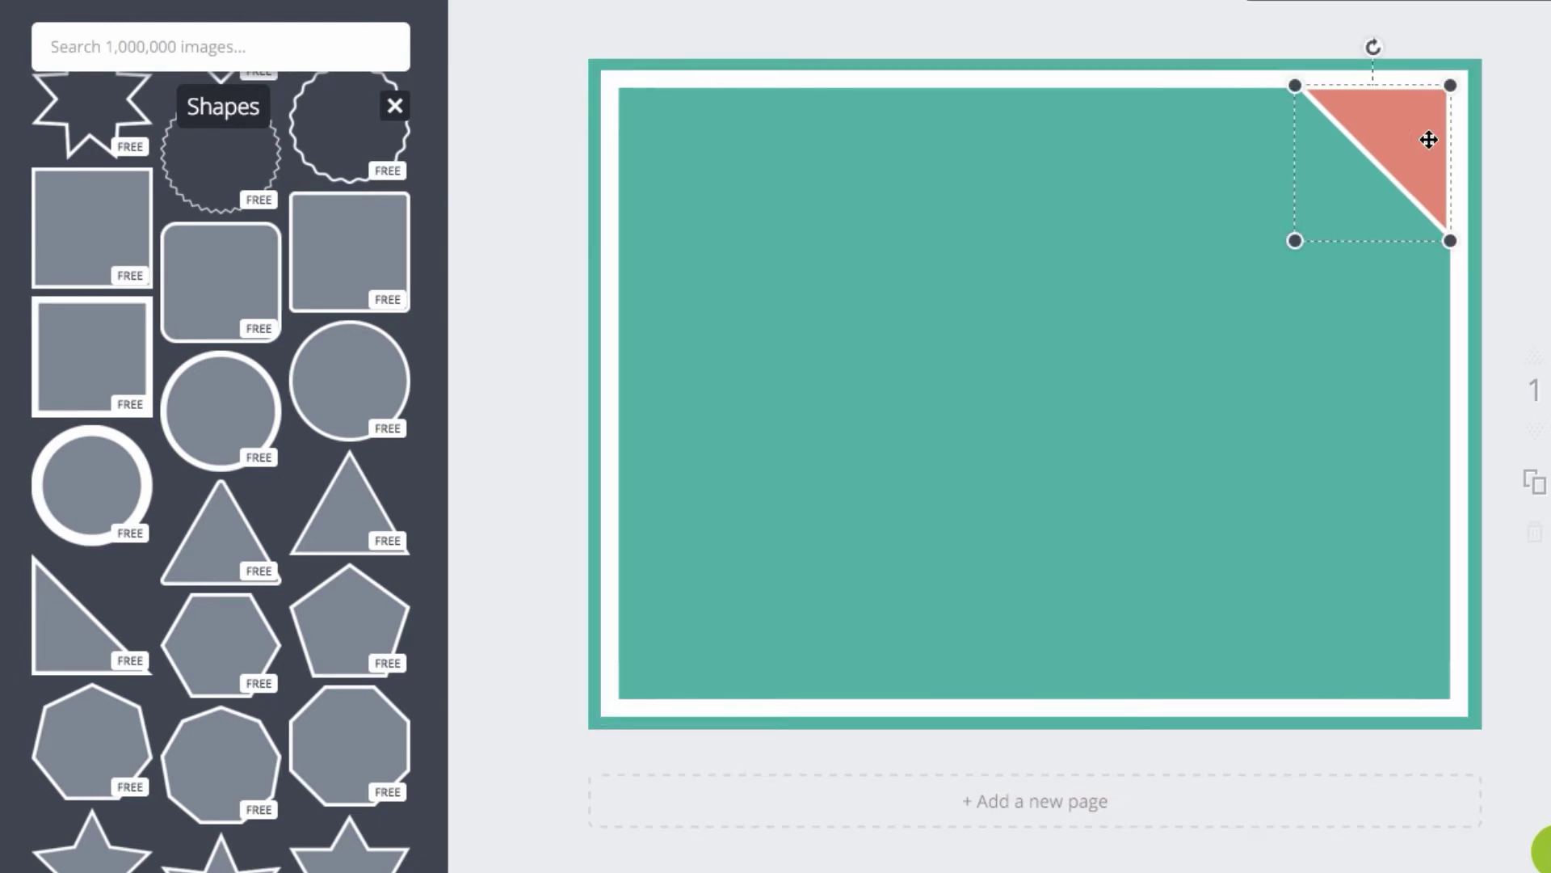
{"action": "left_click_drag", "start_coordinate": [1429, 139], "coordinate": [1142, 369]}
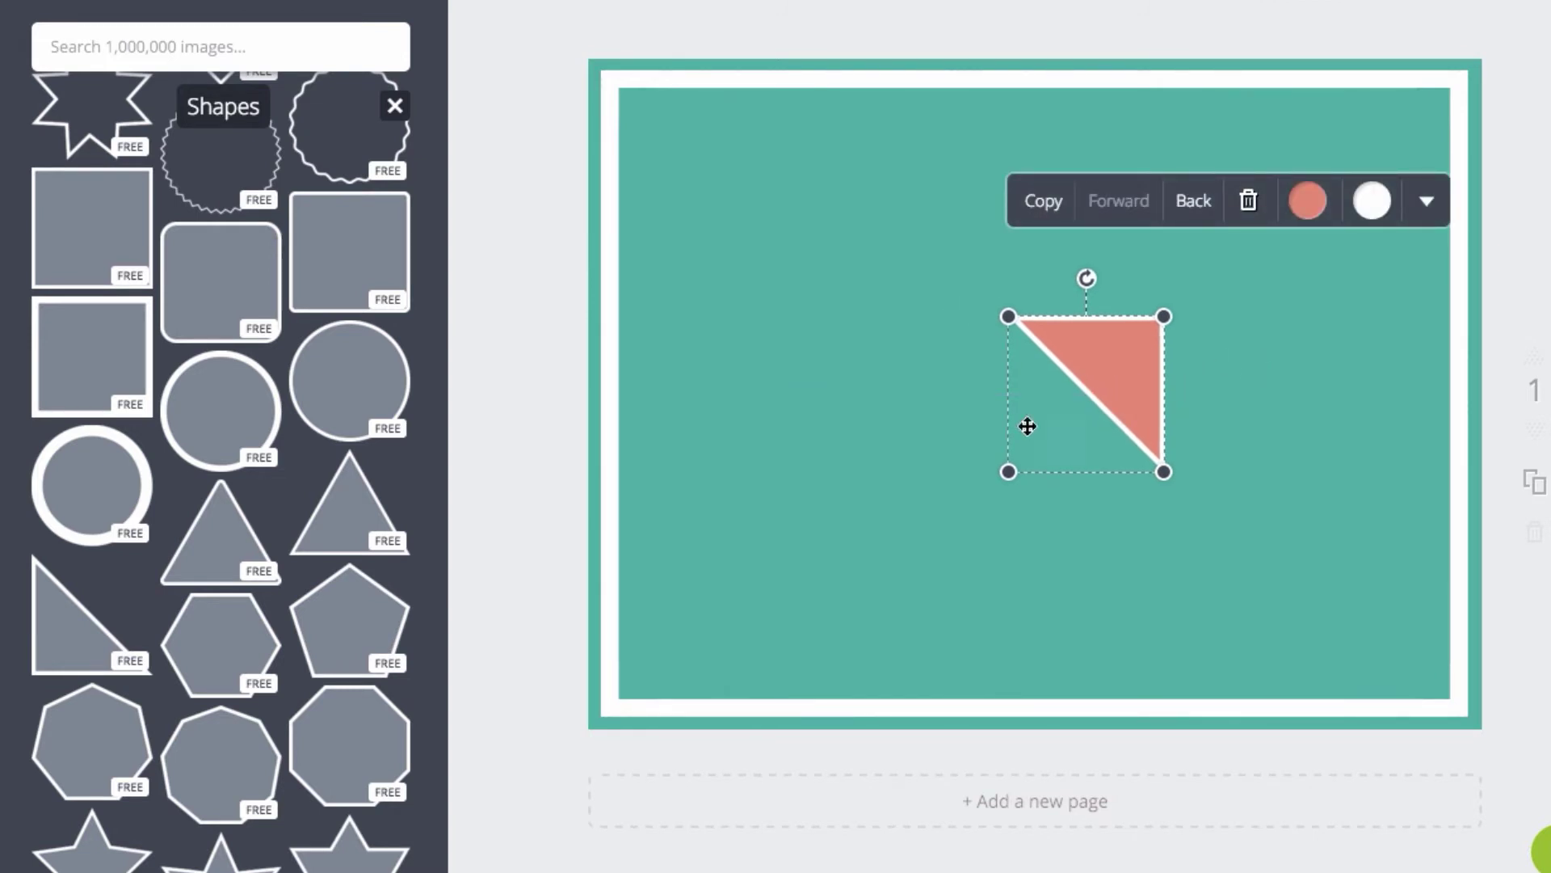
Duplicate the coral triangle, offset the copy down-left, and send it backward.
{"action": "left_click", "coordinate": [1045, 204]}
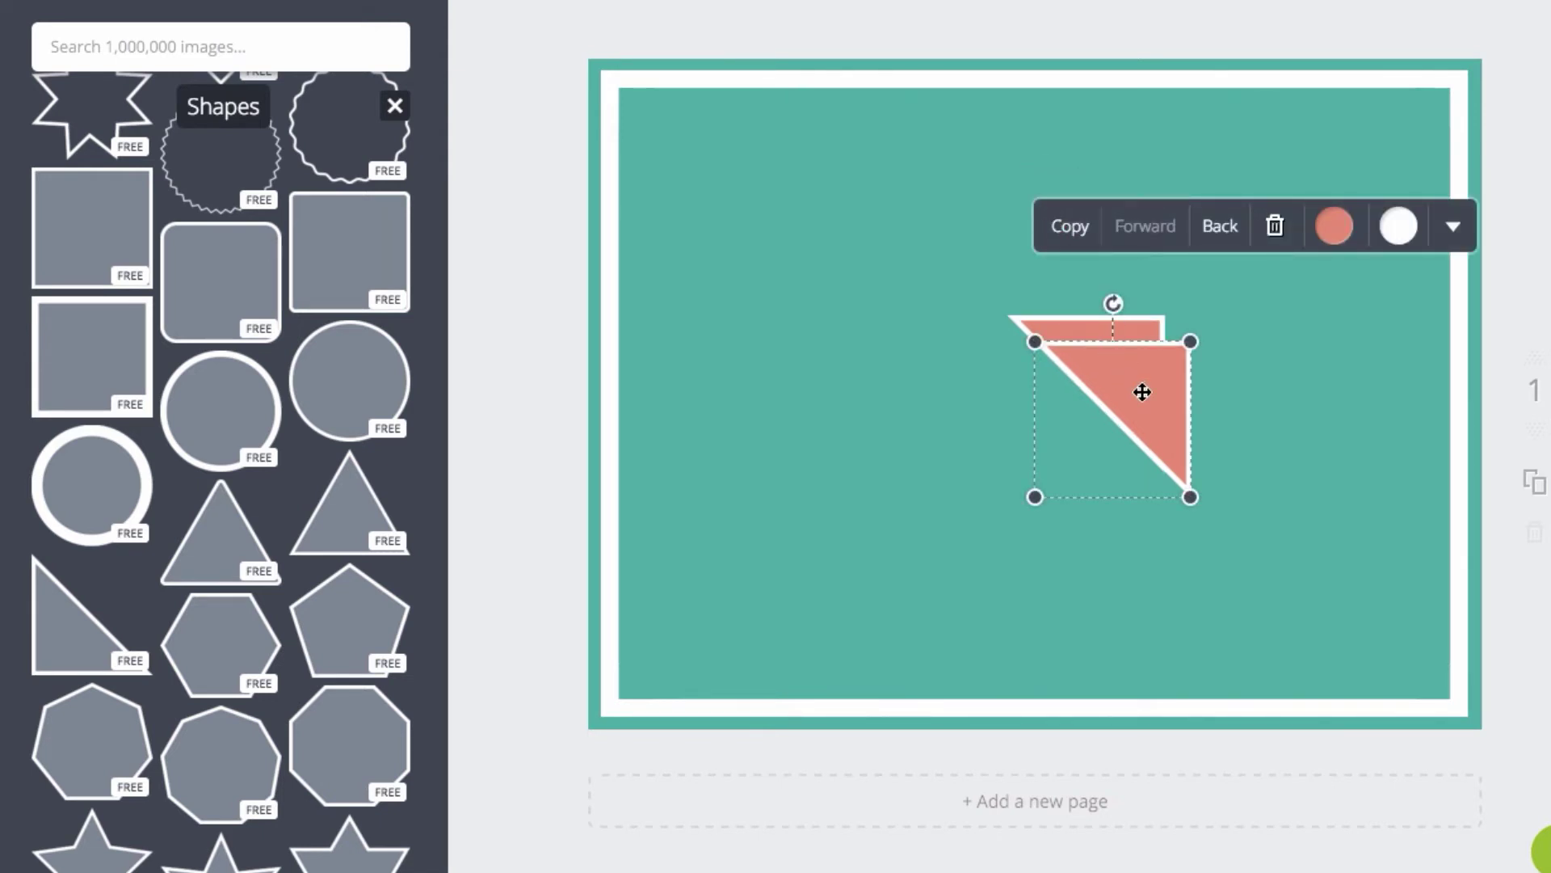
{"action": "left_click_drag", "start_coordinate": [1142, 391], "coordinate": [1005, 430]}
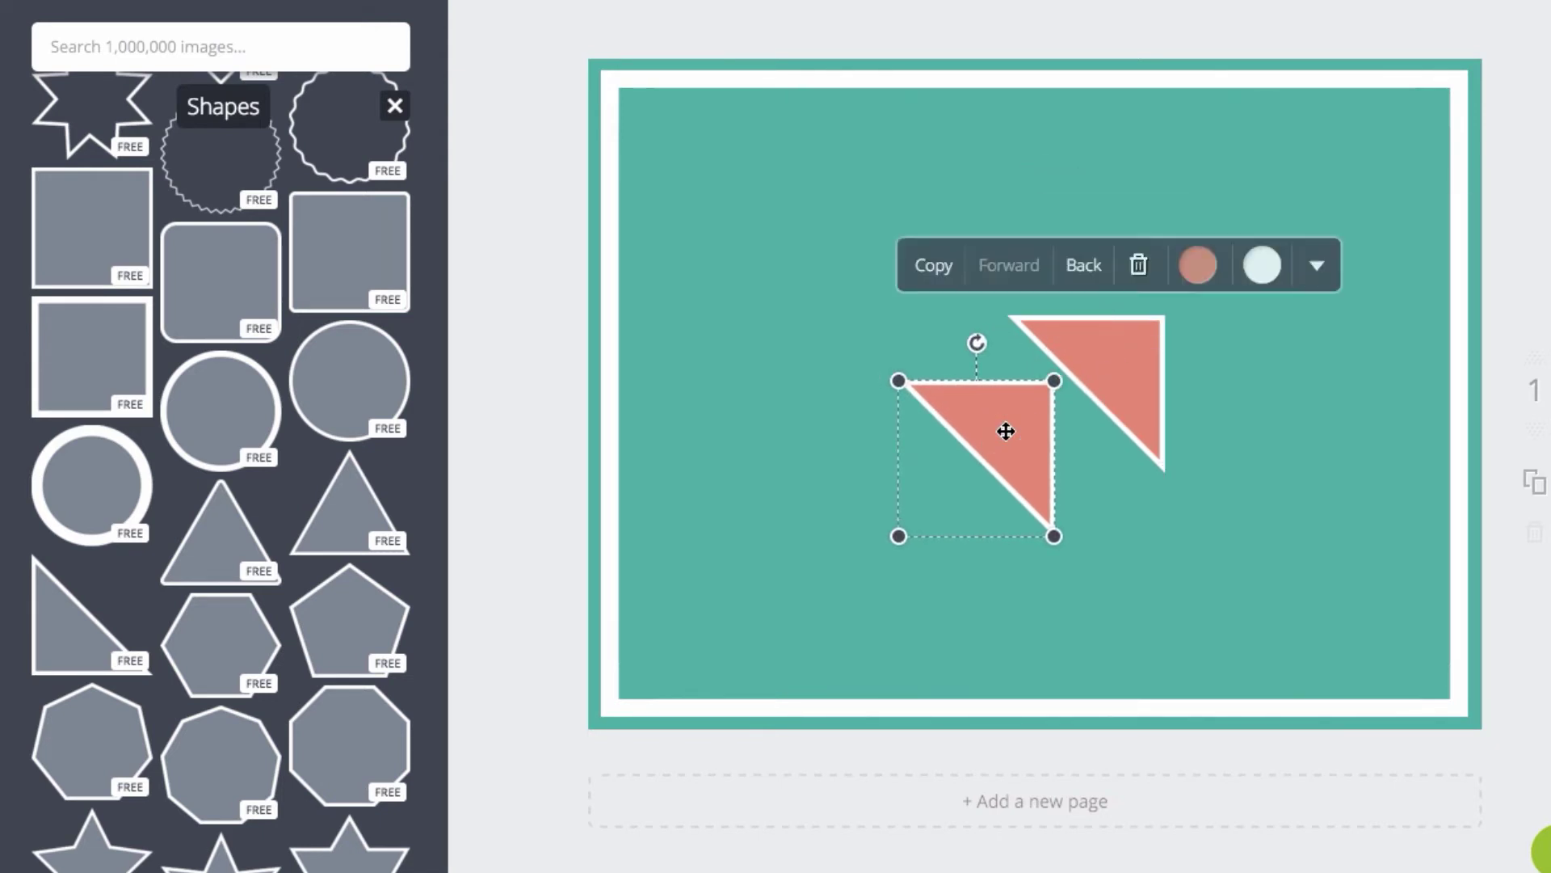
{"action": "left_click", "coordinate": [1083, 271]}
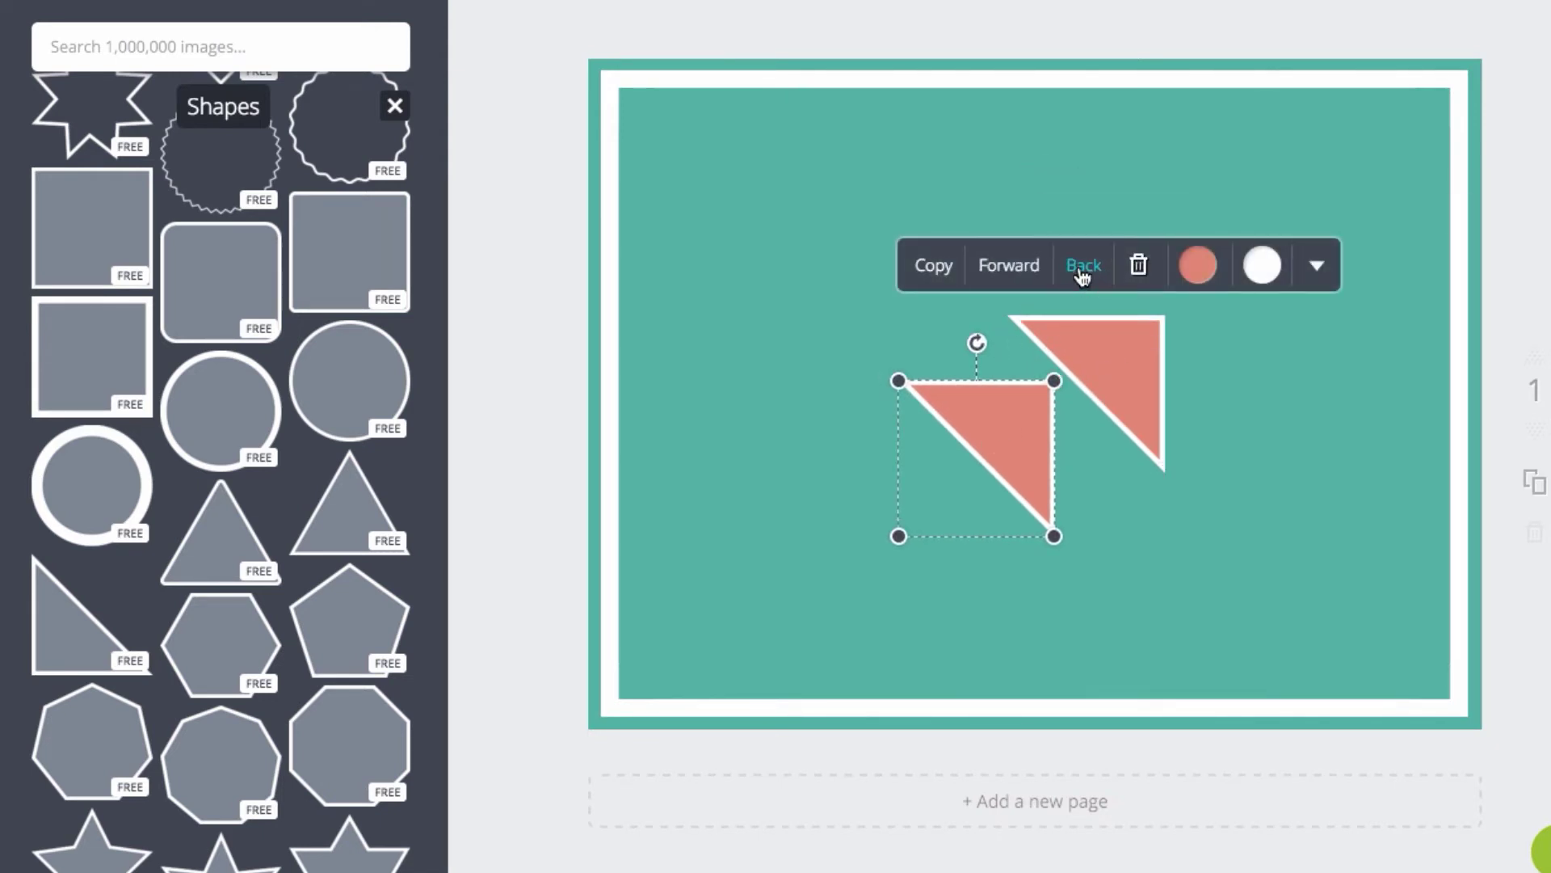
Colour the duplicate's fill 454545 and make its outline the same dark grey.
{"action": "left_click", "coordinate": [1198, 267]}
{"action": "left_click", "coordinate": [1109, 217]}
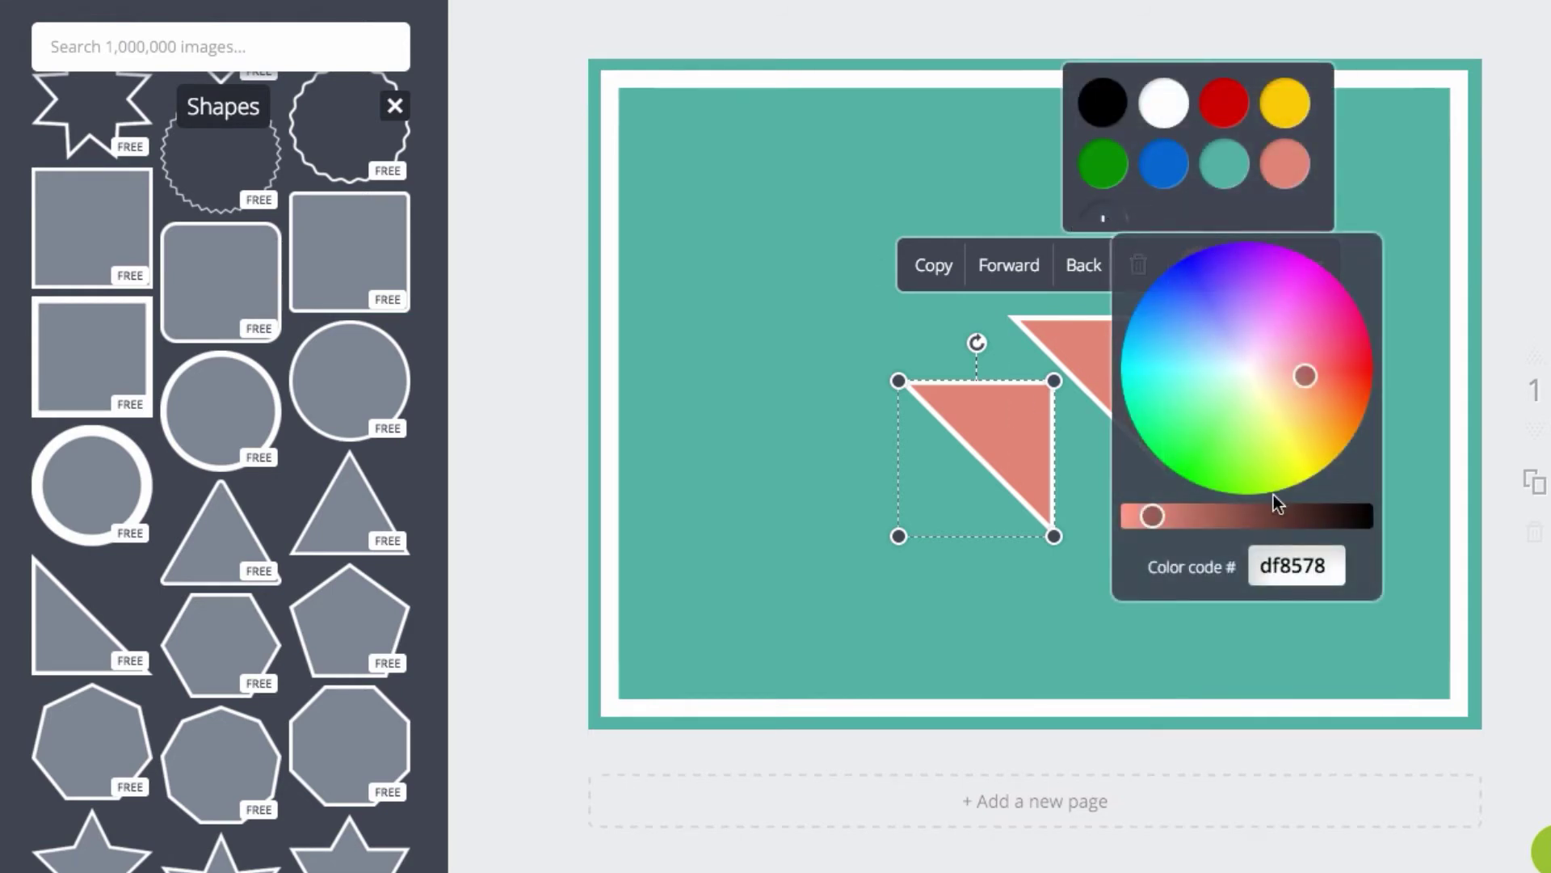
{"action": "double_click", "coordinate": [1291, 566]}
{"action": "type", "text": "454545"}
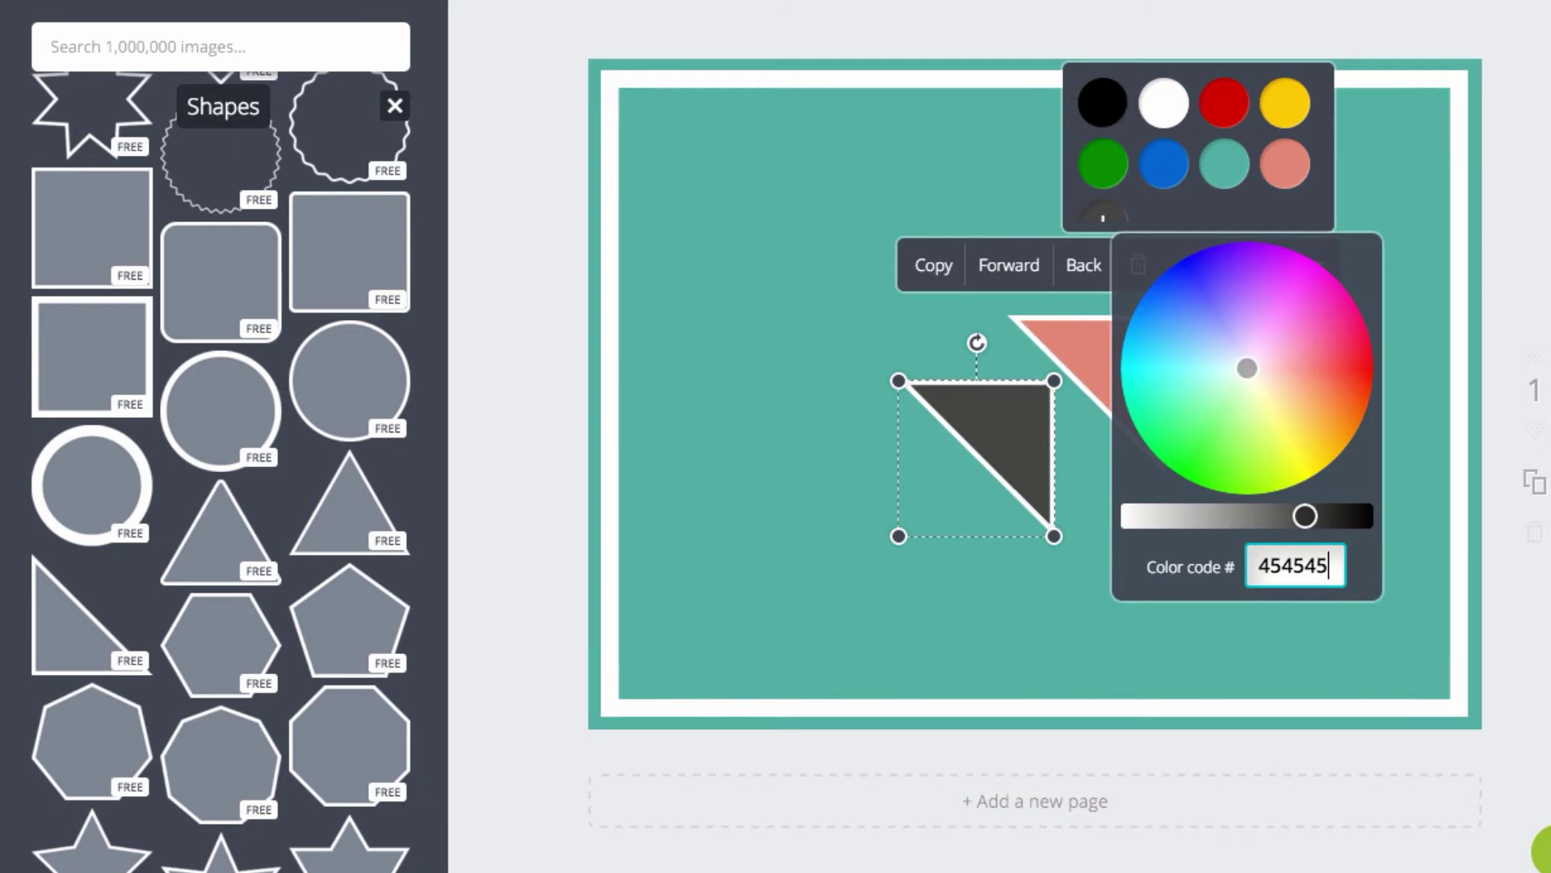
{"action": "key", "text": "Return"}
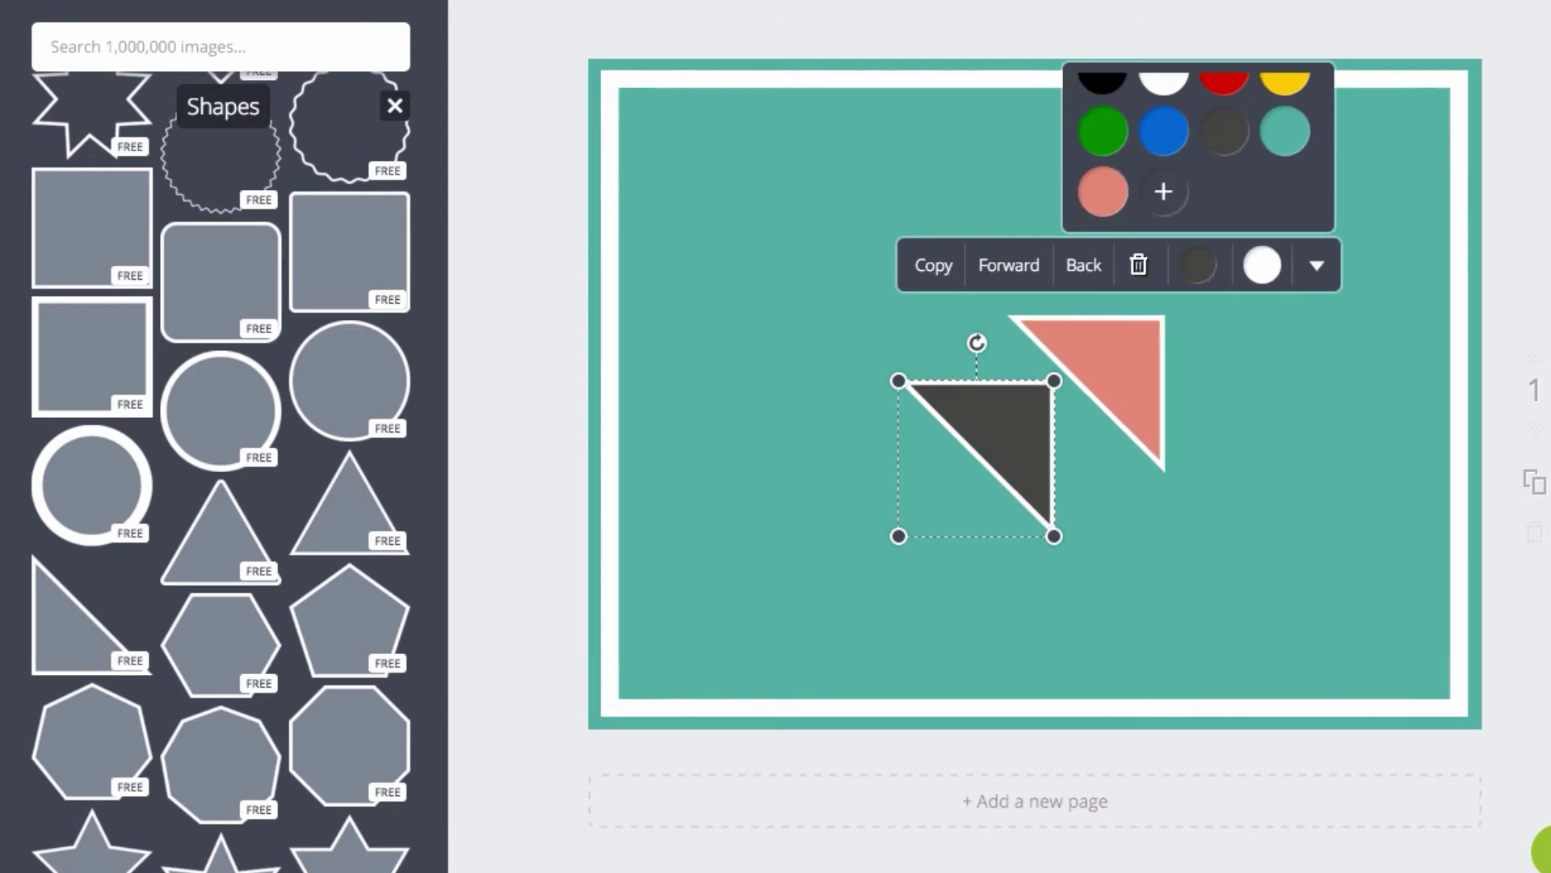
{"action": "left_click", "coordinate": [1259, 271]}
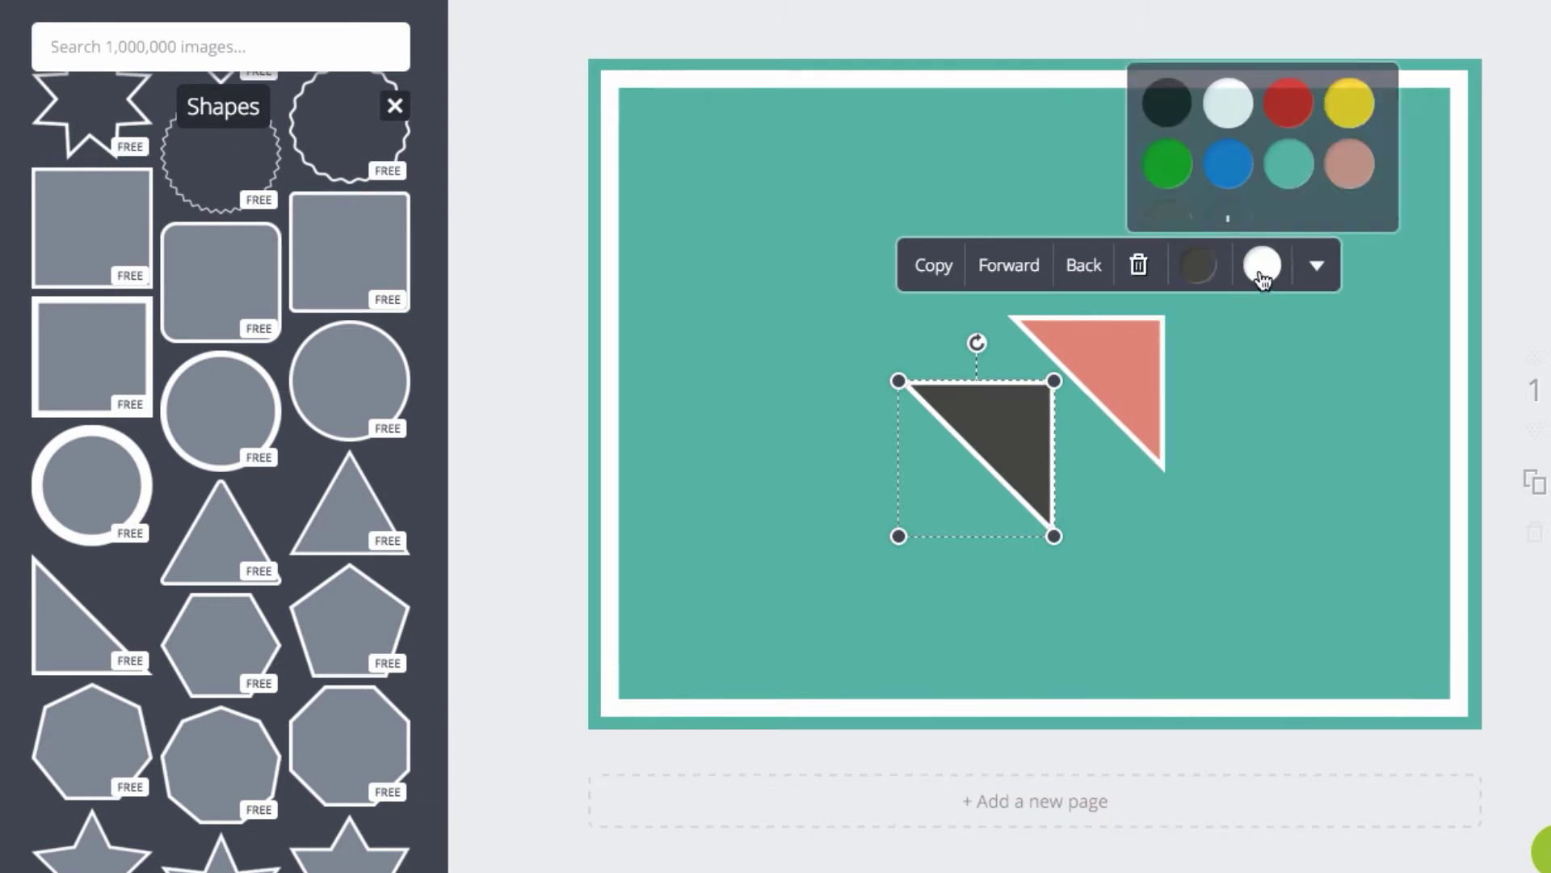
{"action": "left_click", "coordinate": [1166, 220]}
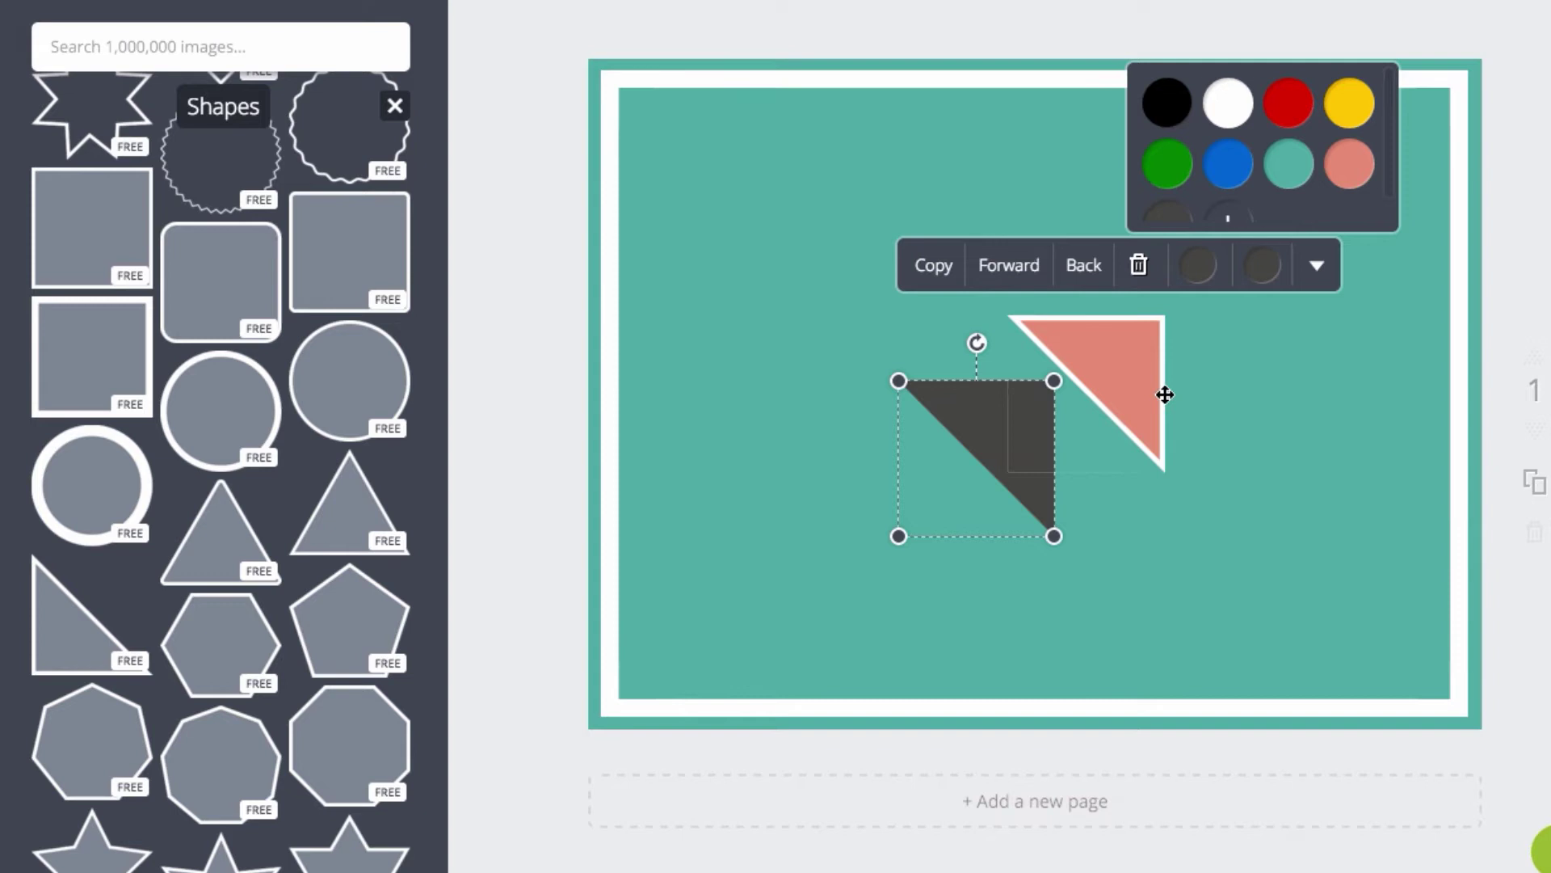
{"action": "left_click", "coordinate": [1261, 555]}
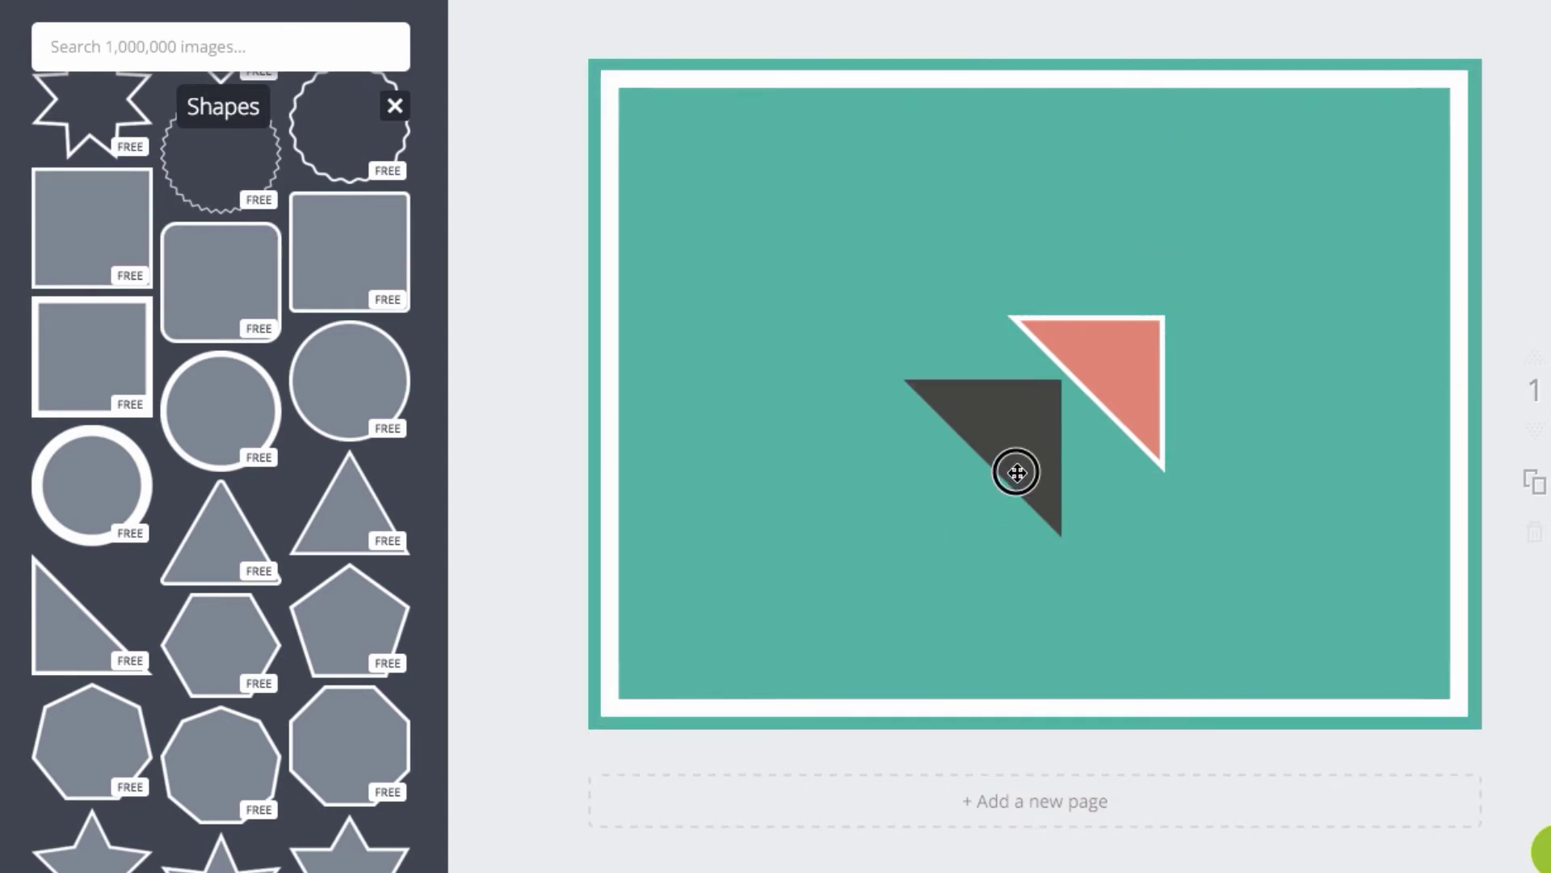
Move both triangles into the top-right corner and resize the dark grey one to fit.
{"action": "left_click_drag", "start_coordinate": [1015, 467], "coordinate": [890, 464]}
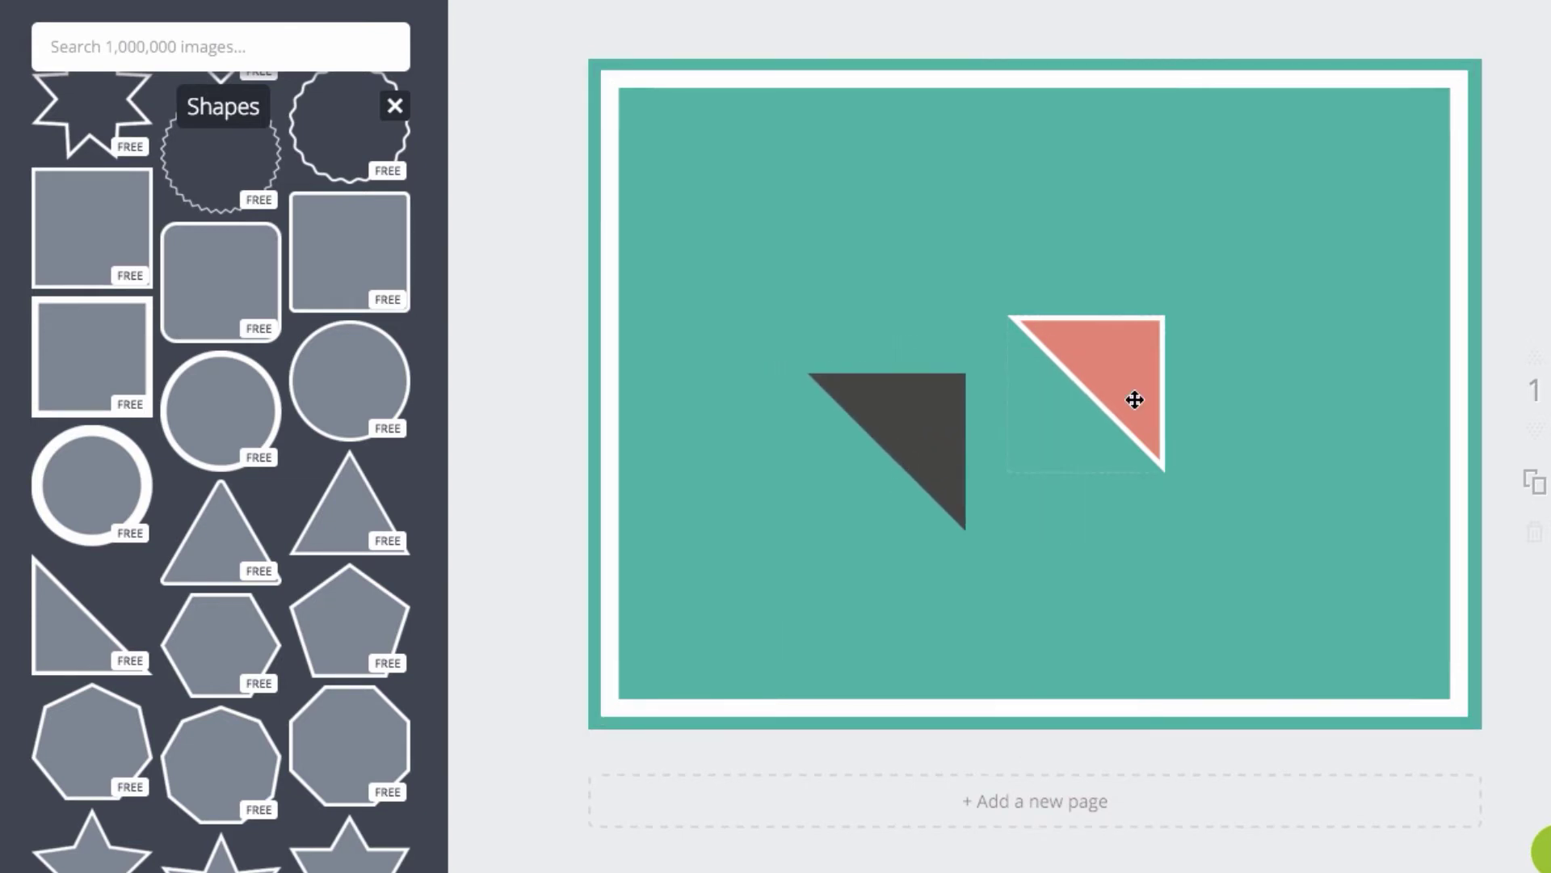
{"action": "left_click_drag", "start_coordinate": [1135, 400], "coordinate": [1423, 166]}
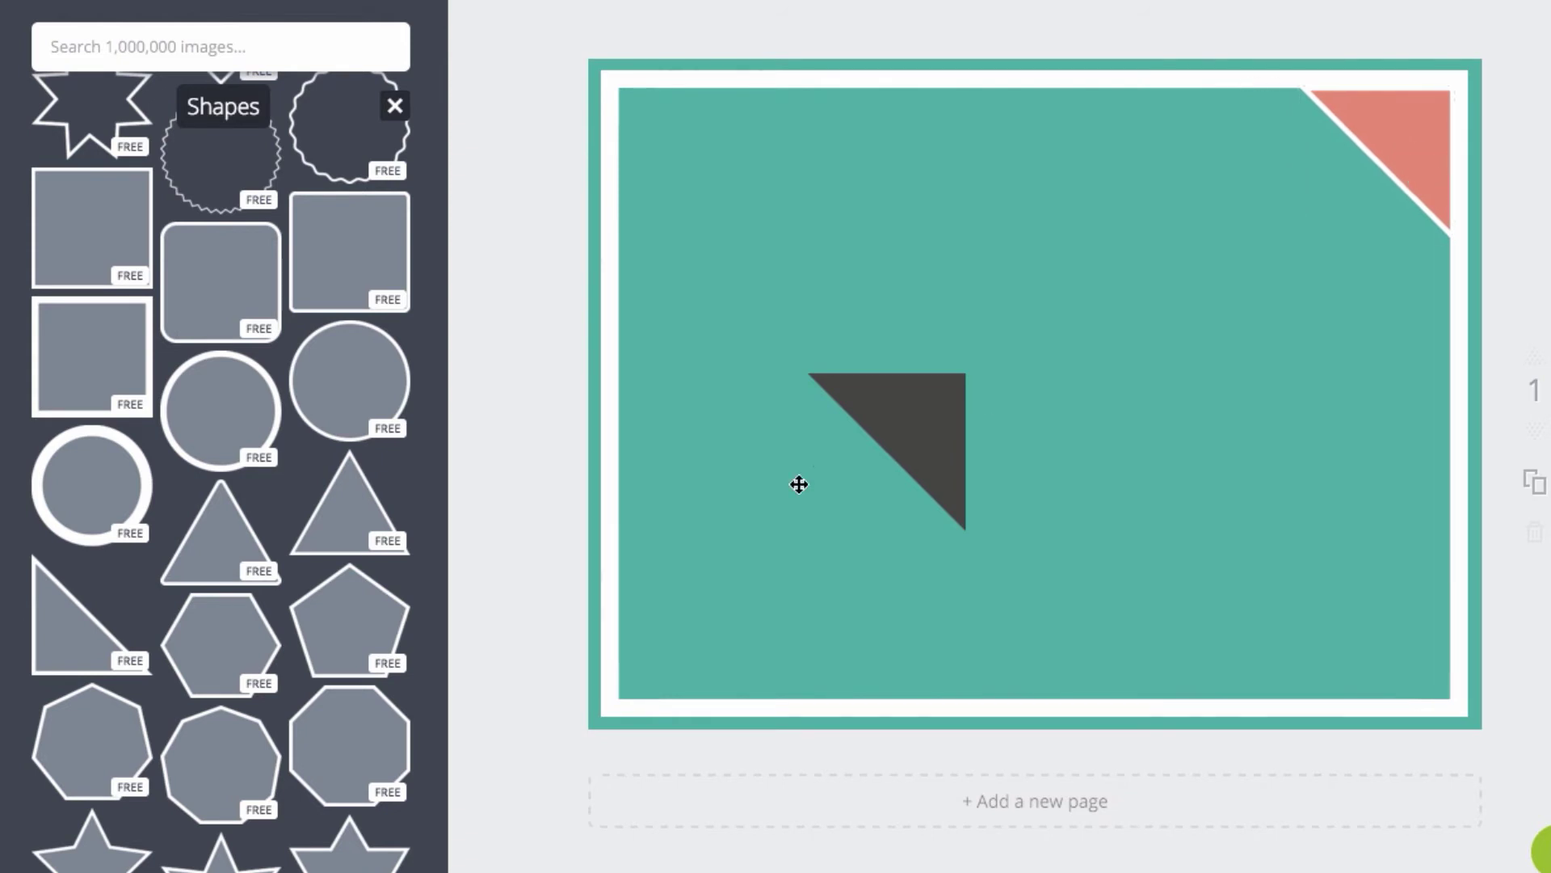
{"action": "left_click_drag", "start_coordinate": [886, 420], "coordinate": [1371, 139]}
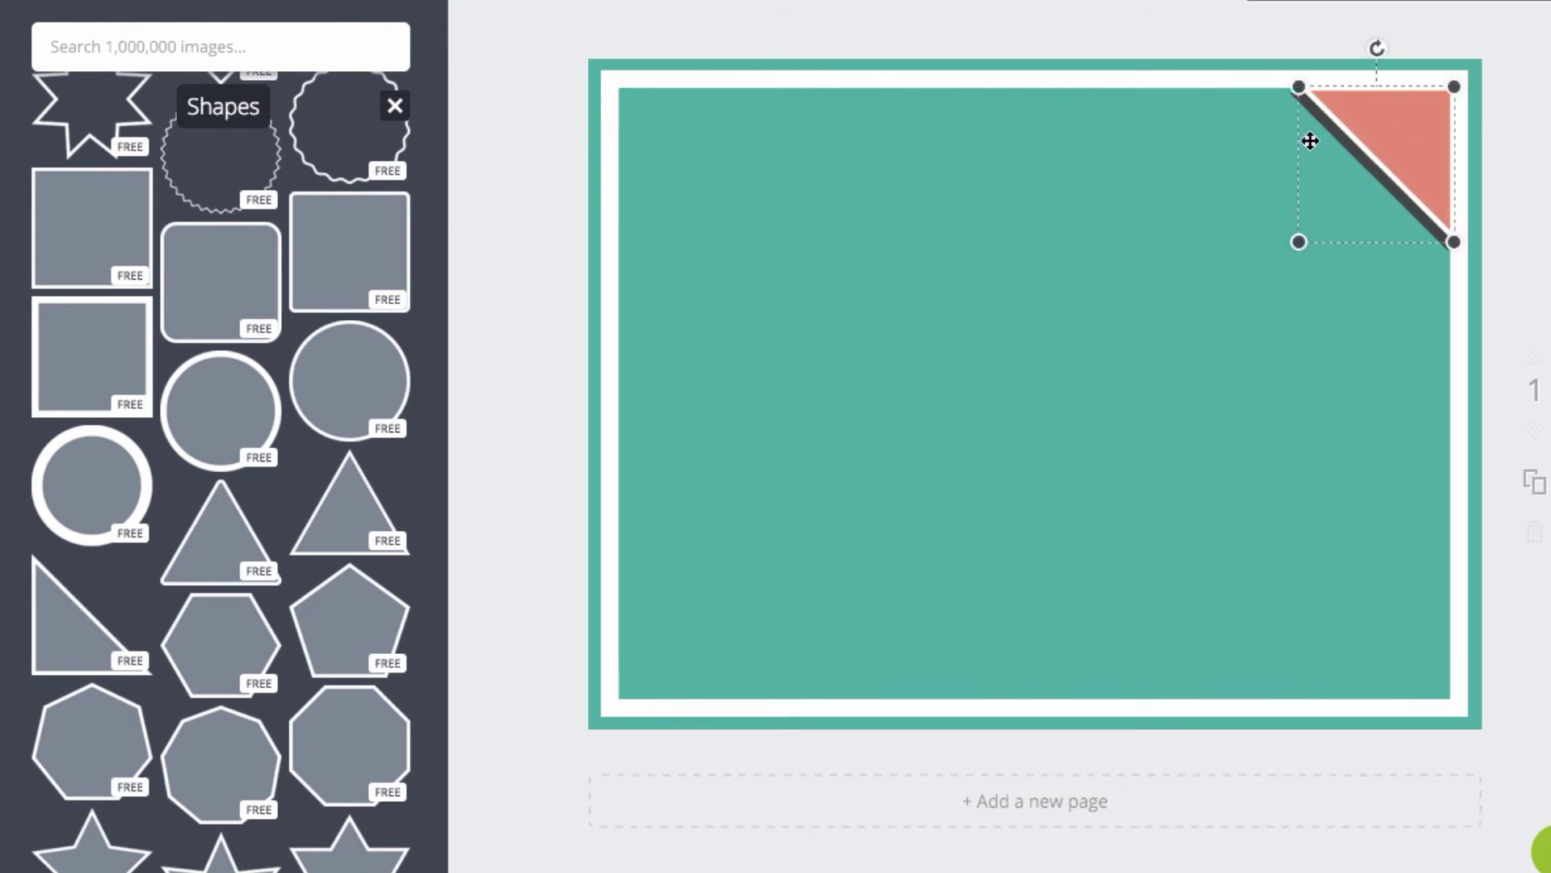
{"action": "left_click", "coordinate": [1292, 83]}
{"action": "left_click", "coordinate": [1313, 149]}
{"action": "left_click", "coordinate": [1312, 149]}
{"action": "mouse_move", "coordinate": [1293, 87]}
{"action": "left_mouse_down"}
{"action": "mouse_move", "coordinate": [1288, 69]}
{"action": "mouse_move", "coordinate": [1299, 88]}
{"action": "left_mouse_up"}
{"action": "left_click_drag", "start_coordinate": [1402, 120], "coordinate": [1178, 239]}
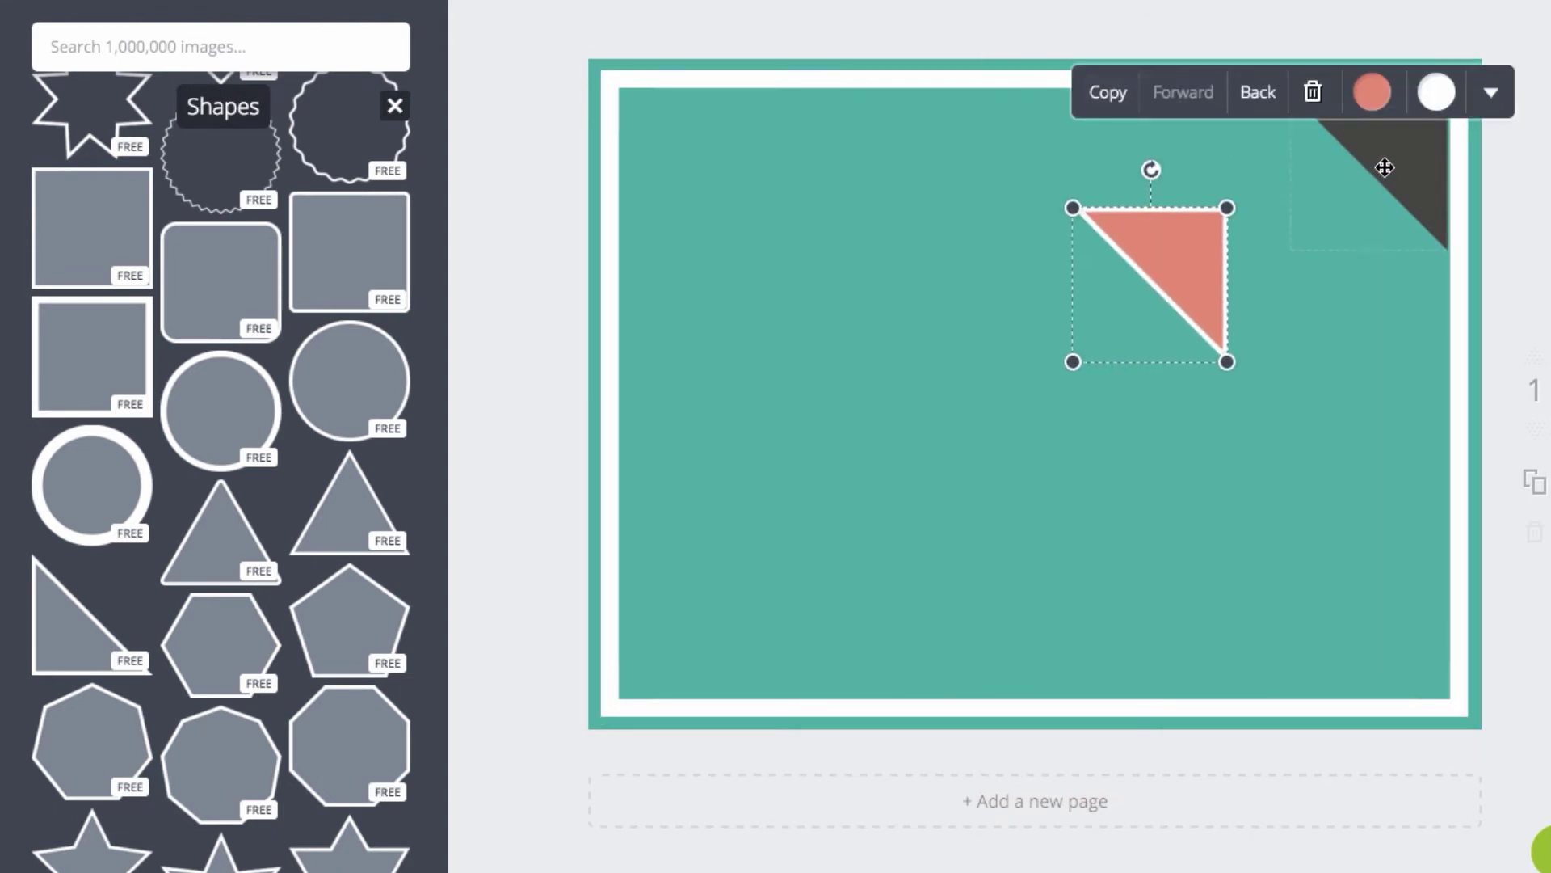
{"action": "left_click", "coordinate": [1385, 168]}
{"action": "left_click_drag", "start_coordinate": [1293, 91], "coordinate": [1285, 87]}
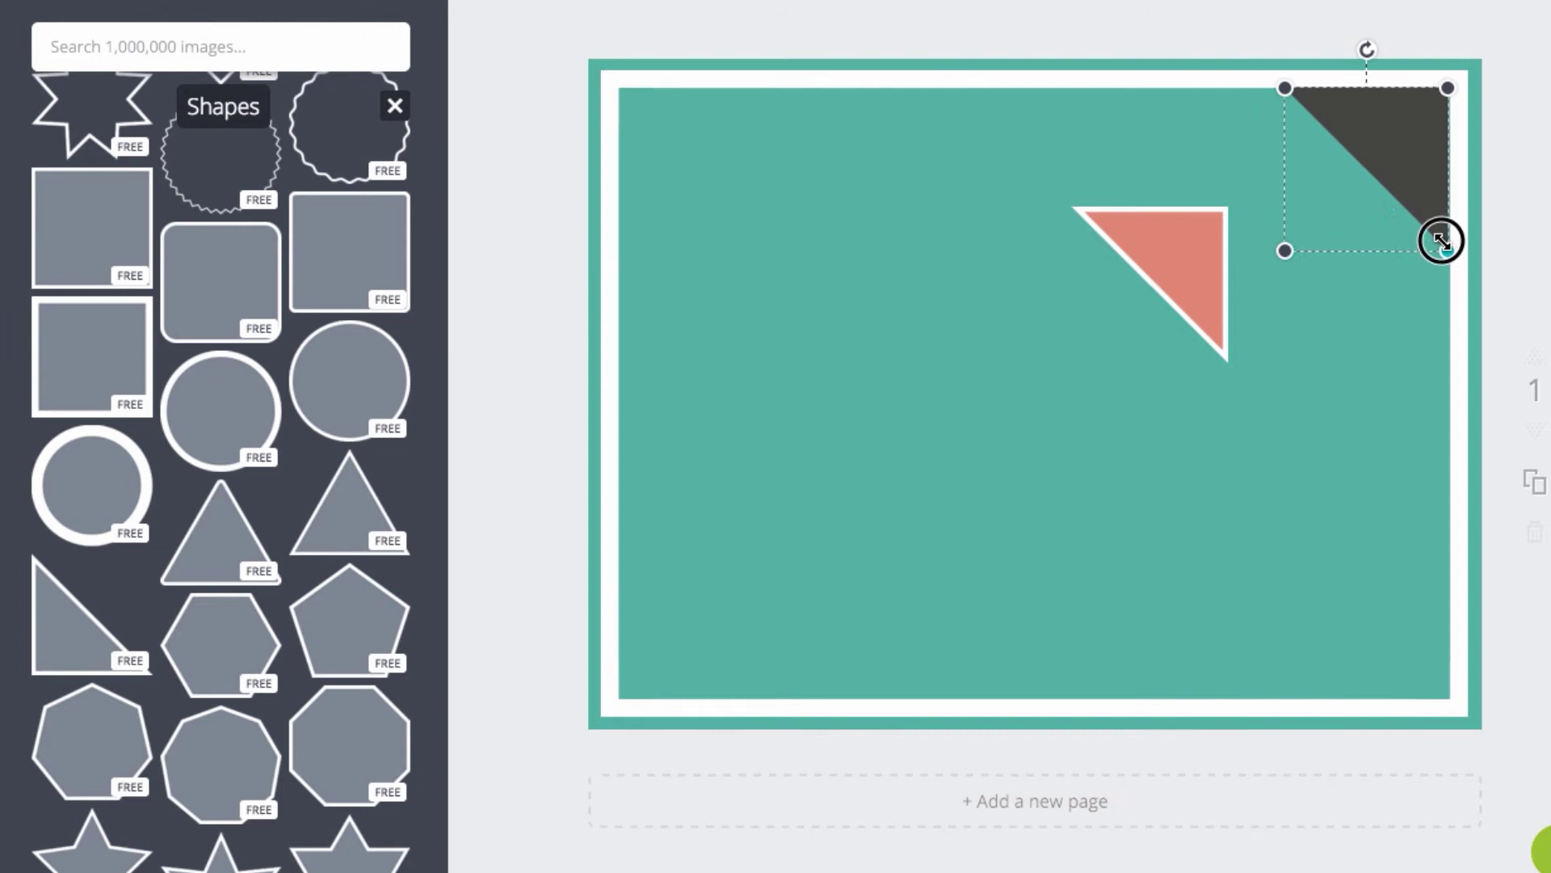
Place the coral triangle over the dark one in the corner, leaving a grey shadow edge.
{"action": "left_click_drag", "start_coordinate": [1195, 305], "coordinate": [1415, 181]}
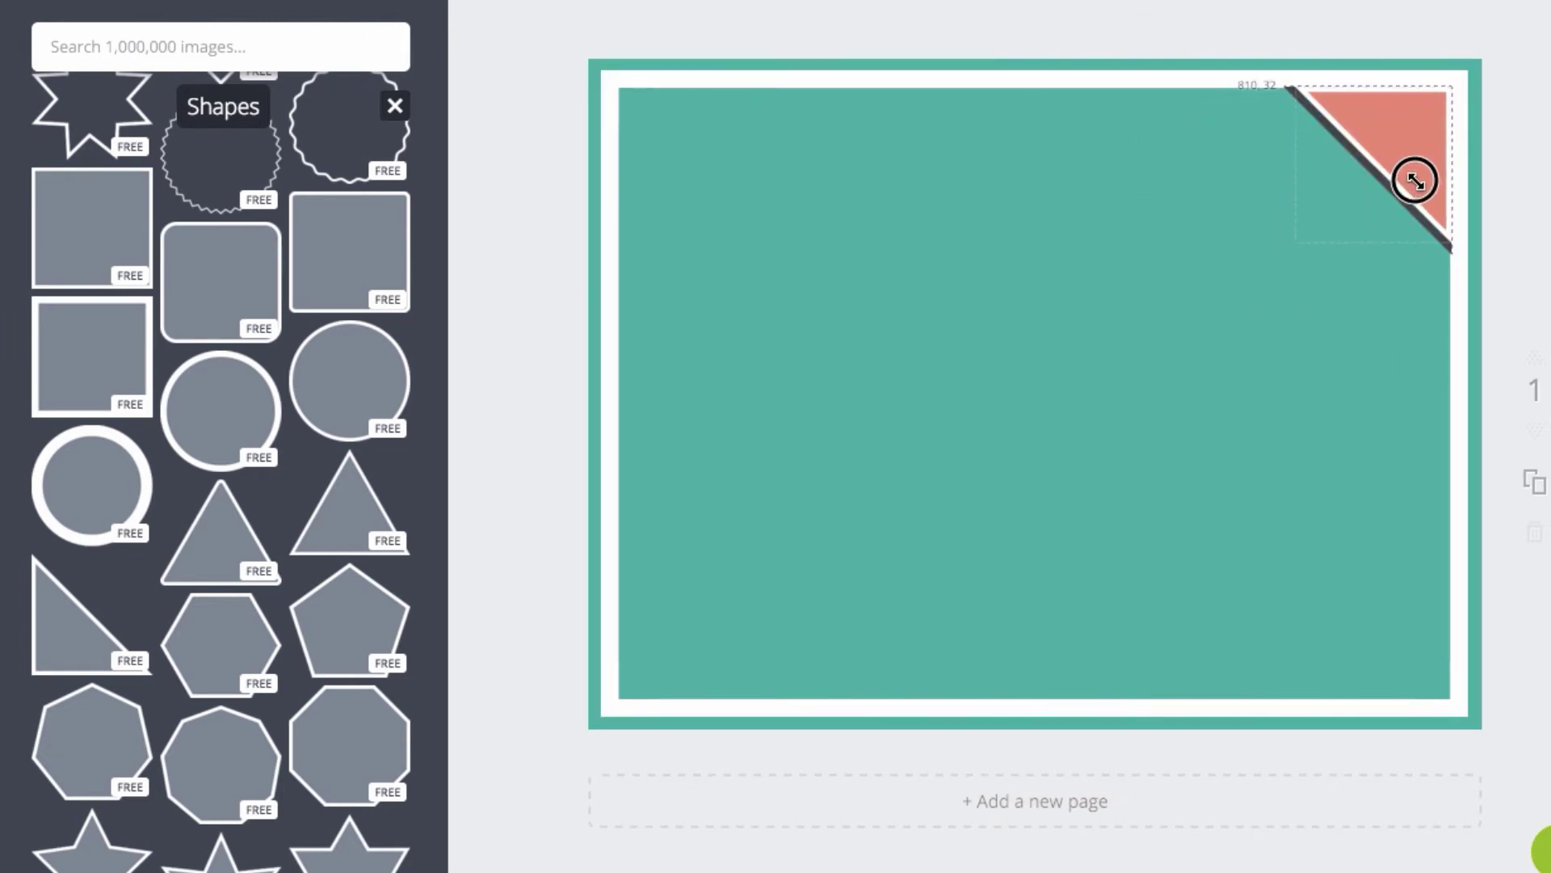
{"action": "left_click", "coordinate": [1146, 322]}
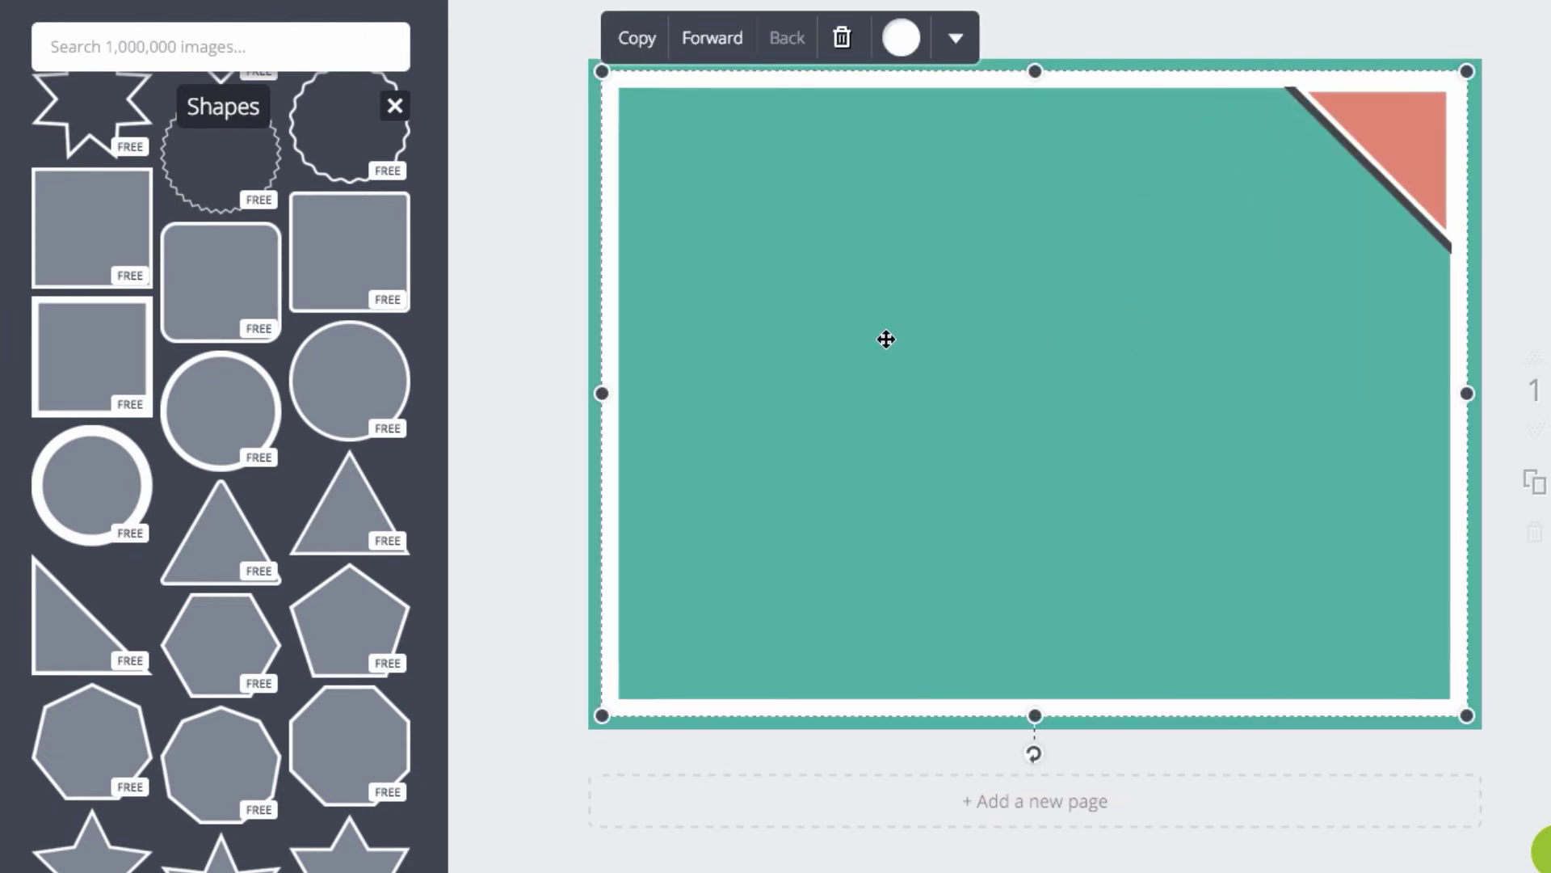
{"action": "left_click", "coordinate": [1406, 139]}
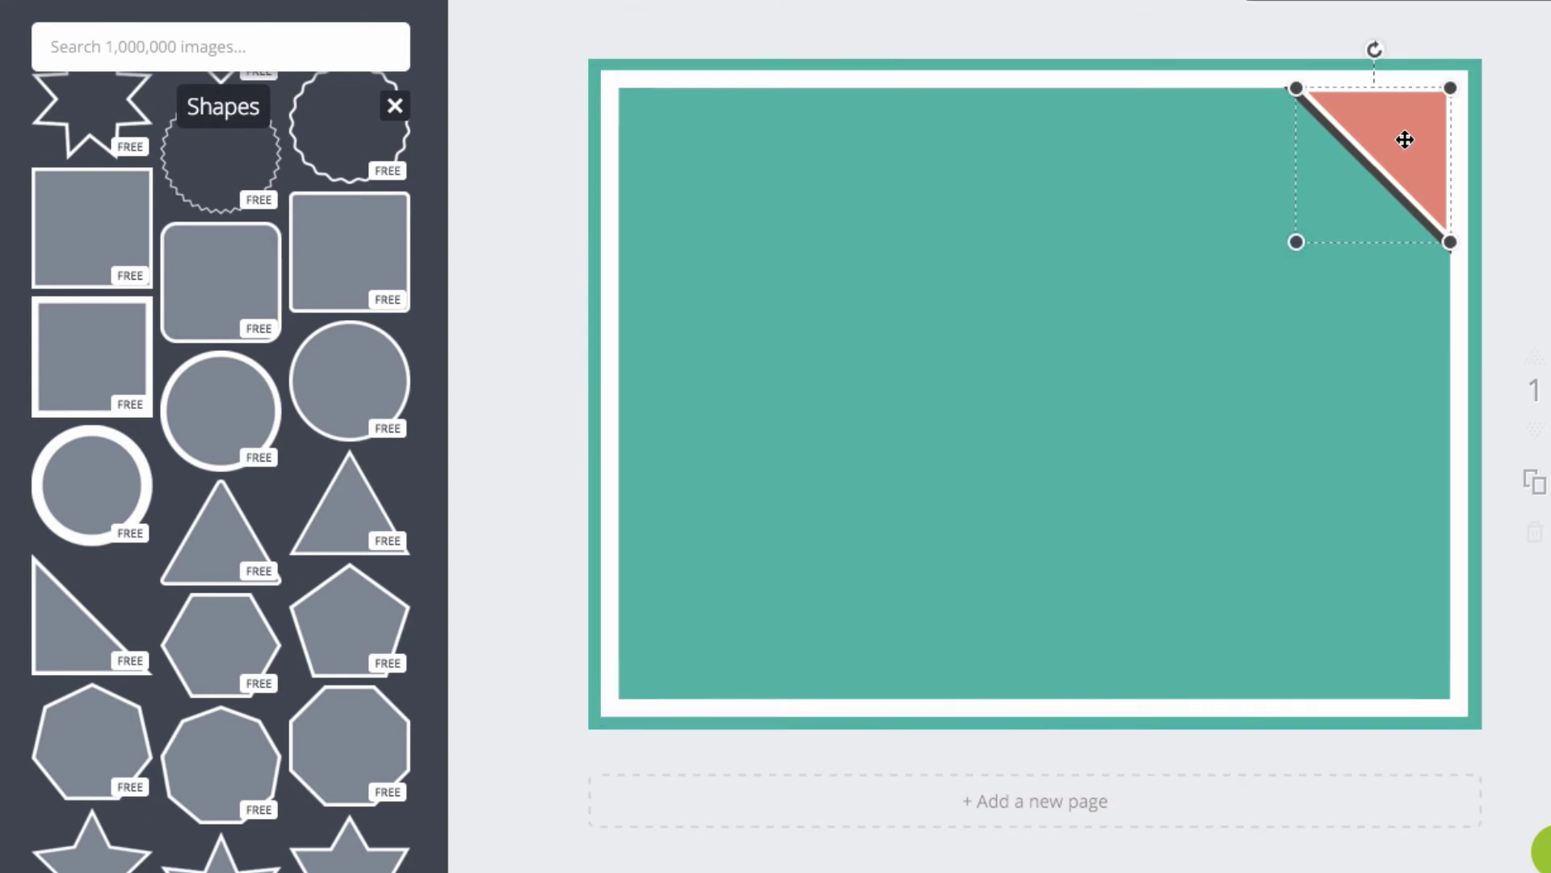
{"action": "mouse_move", "coordinate": [1405, 140]}
{"action": "left_mouse_down"}
{"action": "mouse_move", "coordinate": [1208, 299]}
{"action": "mouse_move", "coordinate": [1416, 159]}
{"action": "left_mouse_up"}
{"action": "left_click", "coordinate": [1395, 132]}
{"action": "left_click", "coordinate": [1237, 326]}
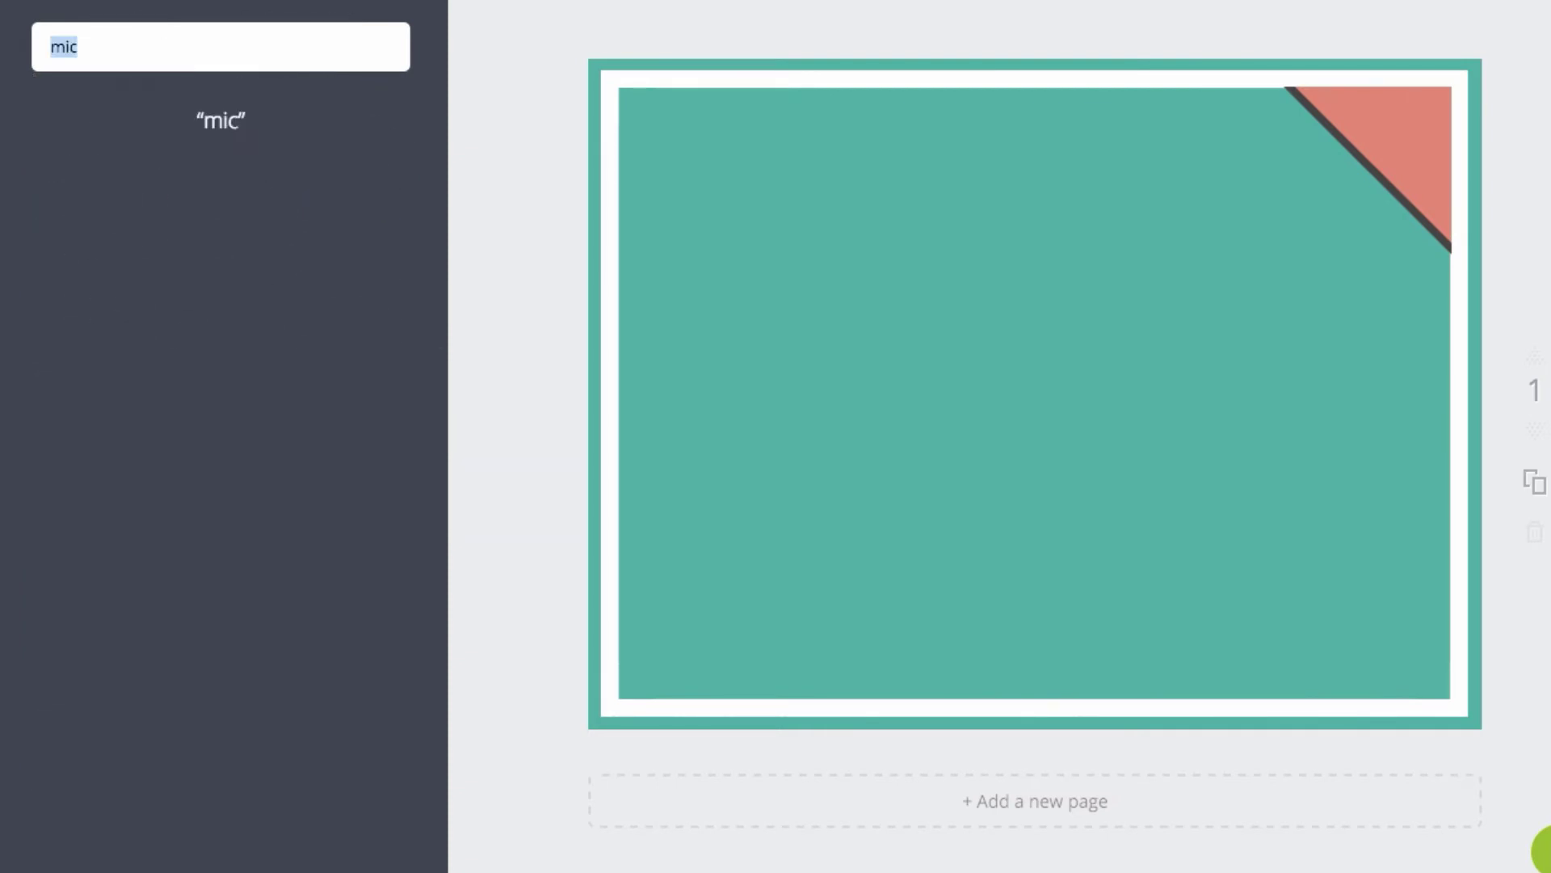
Add the solid microphone icon from the 'mic' results and offset a duplicate right and down.
{"action": "scroll", "coordinate": [191, 513], "scroll_direction": "down", "scroll_amount": 5}
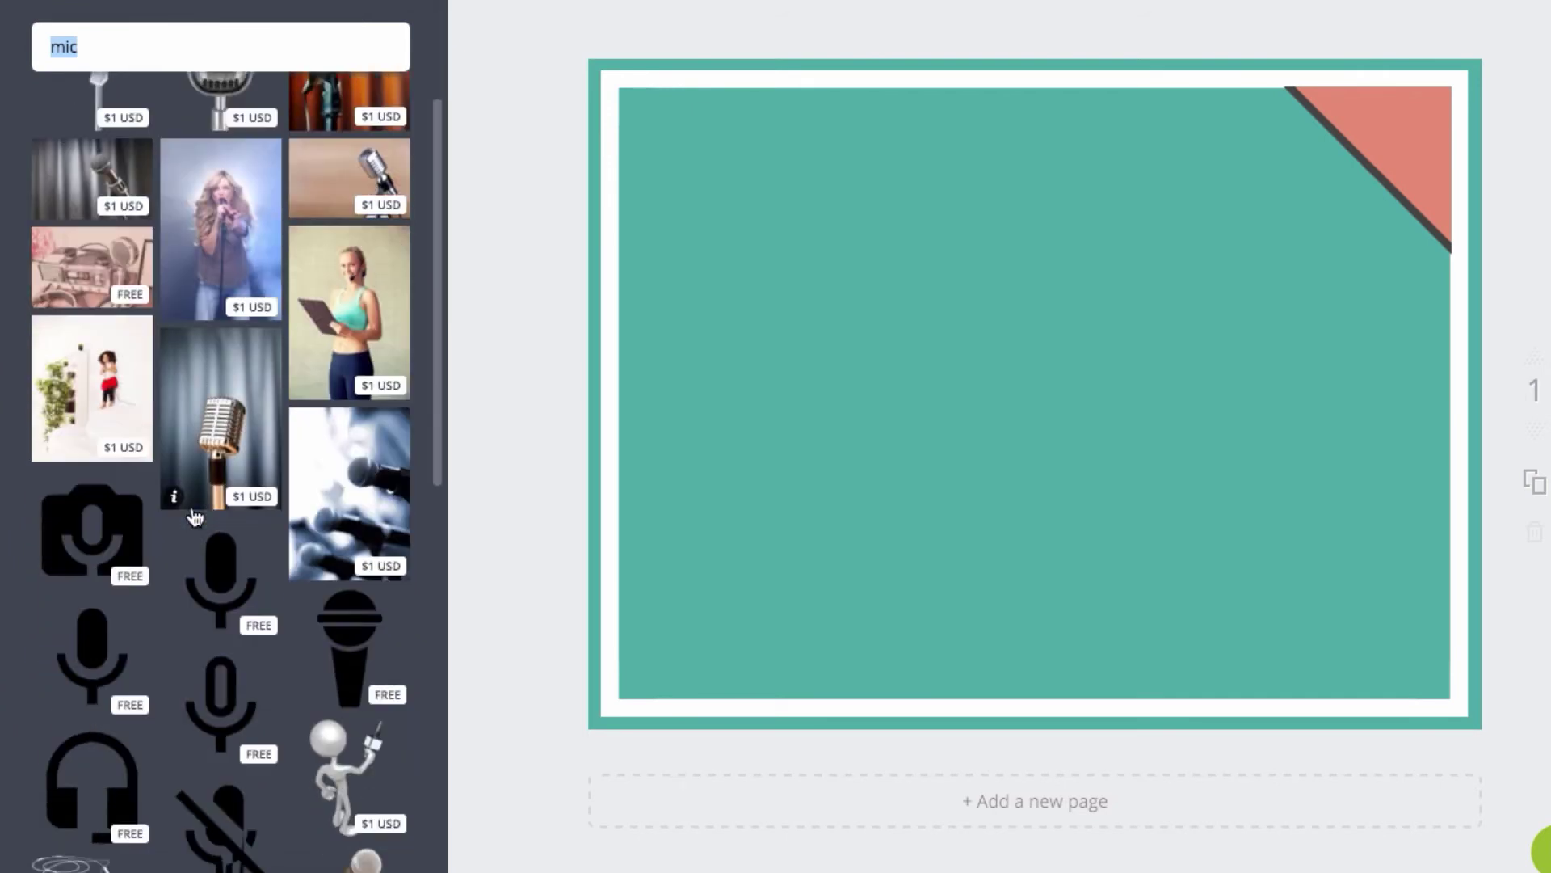
{"action": "left_click", "coordinate": [366, 404]}
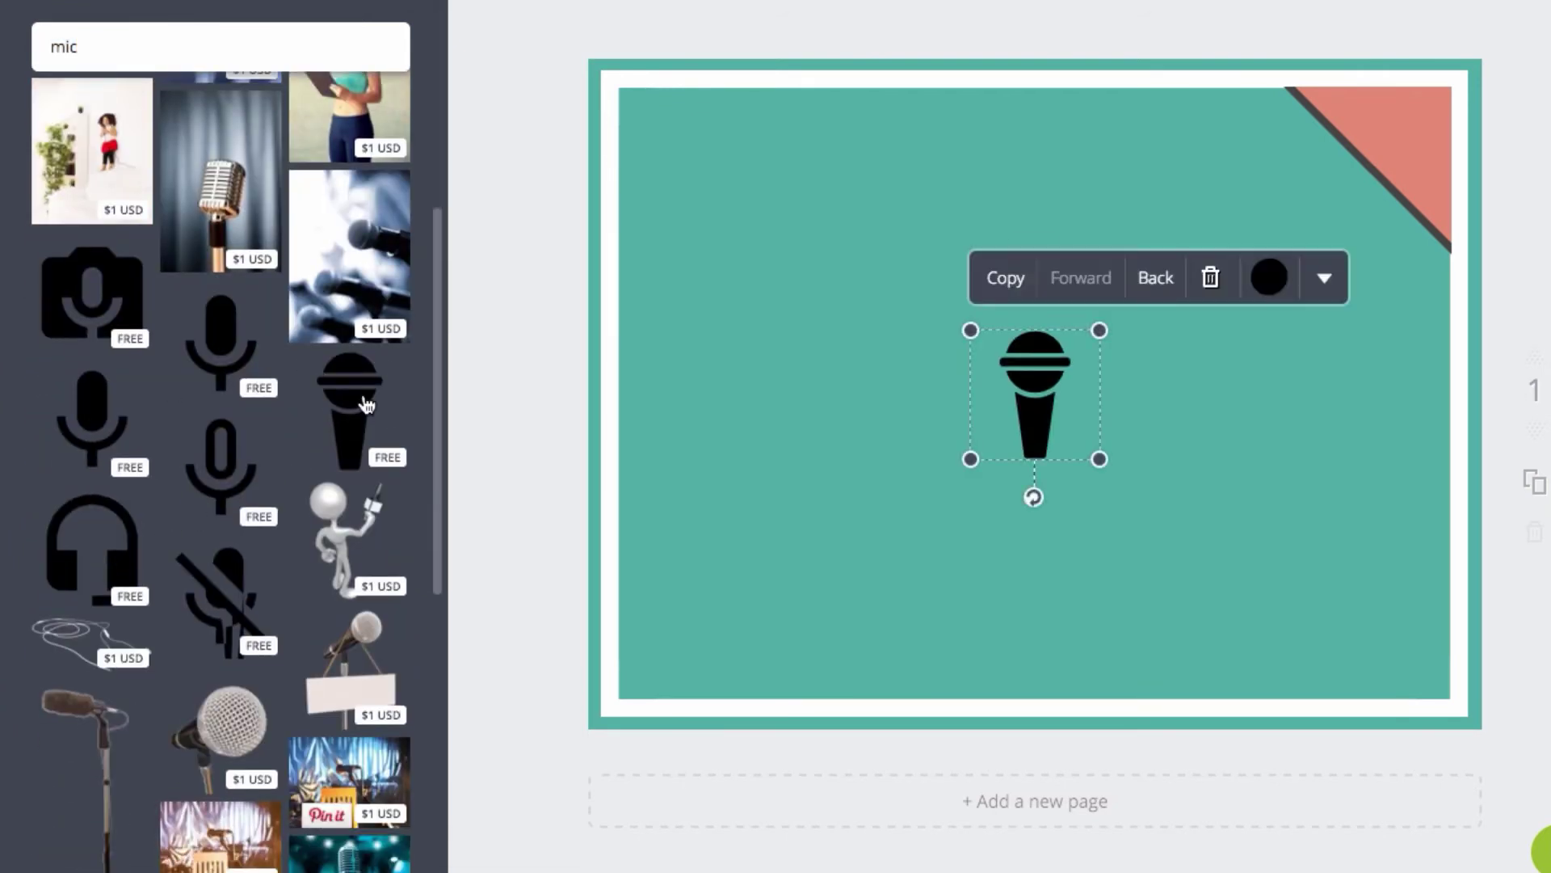
{"action": "left_click", "coordinate": [1006, 278]}
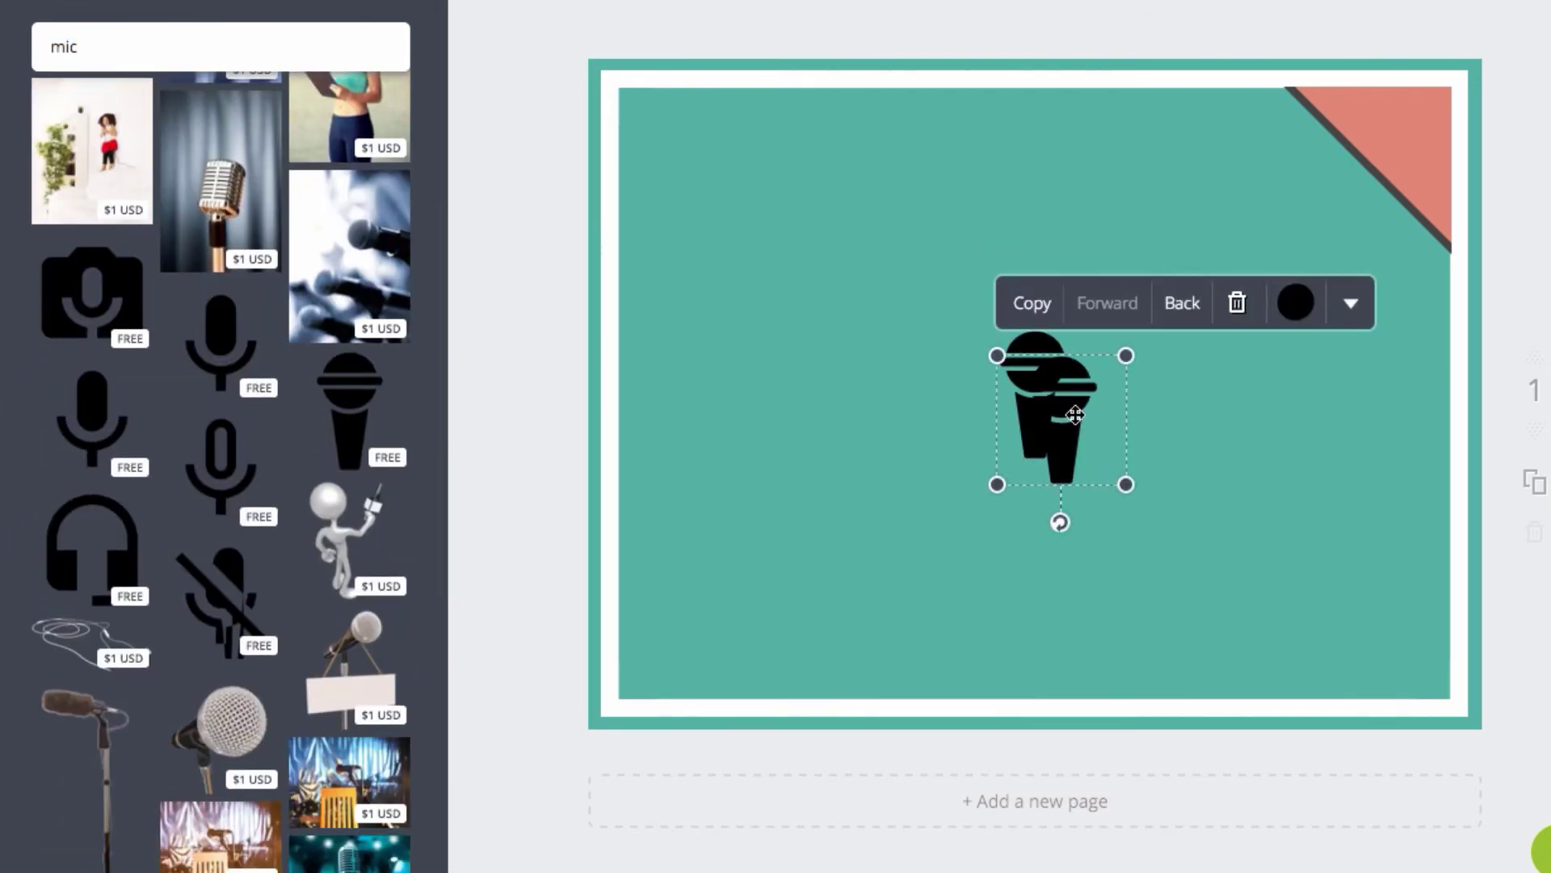
{"action": "left_click_drag", "start_coordinate": [1096, 419], "coordinate": [1205, 436]}
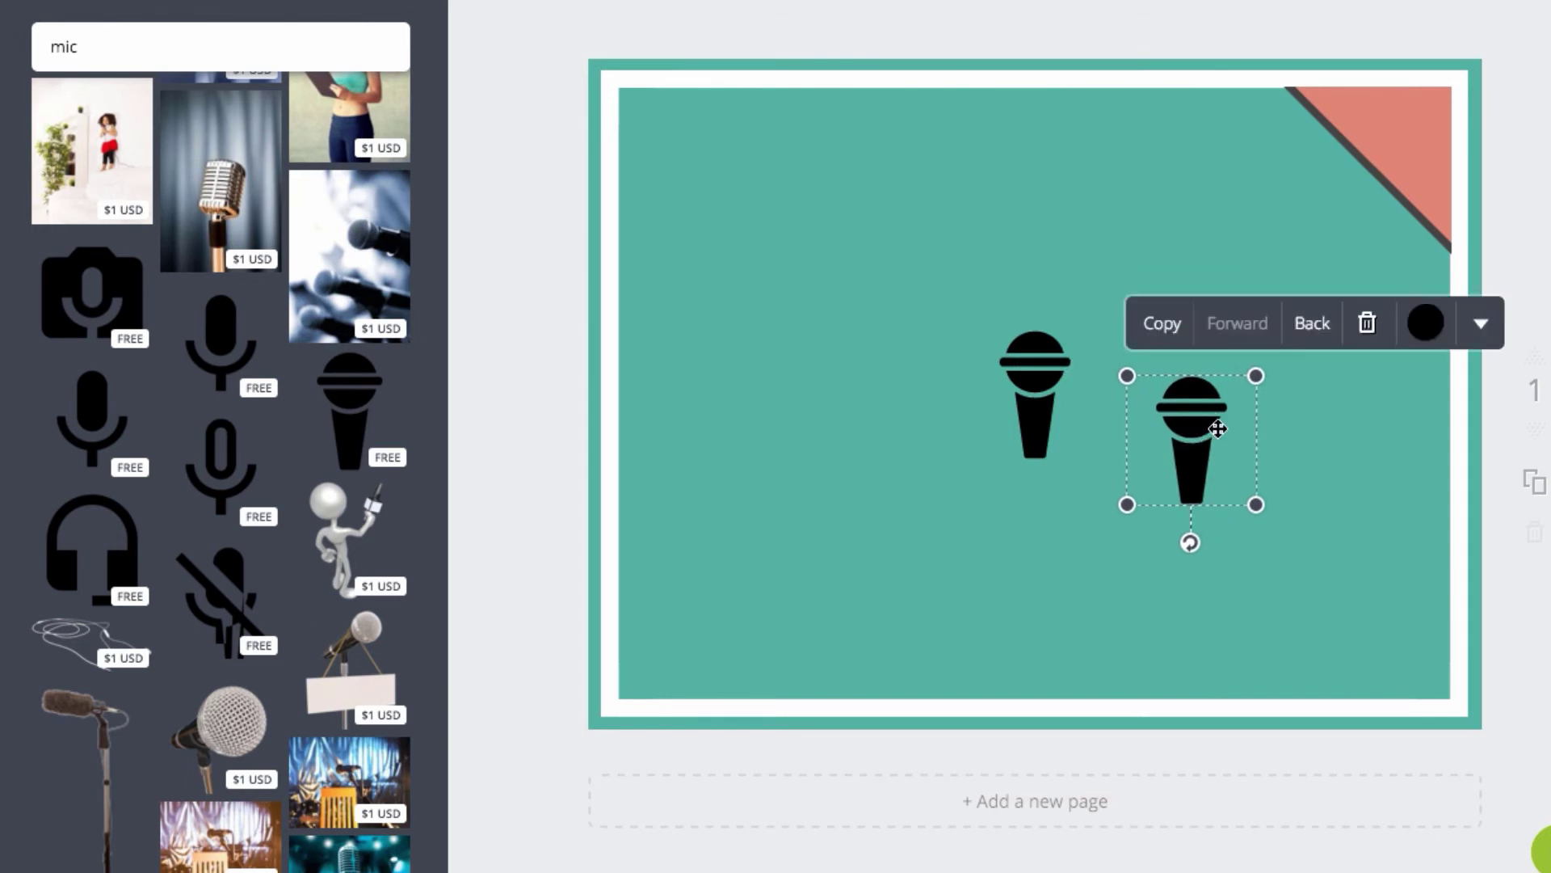
Recolour the microphone copy coral and the original microphone dark grey.
{"action": "left_click", "coordinate": [1436, 338]}
{"action": "left_click", "coordinate": [1513, 222]}
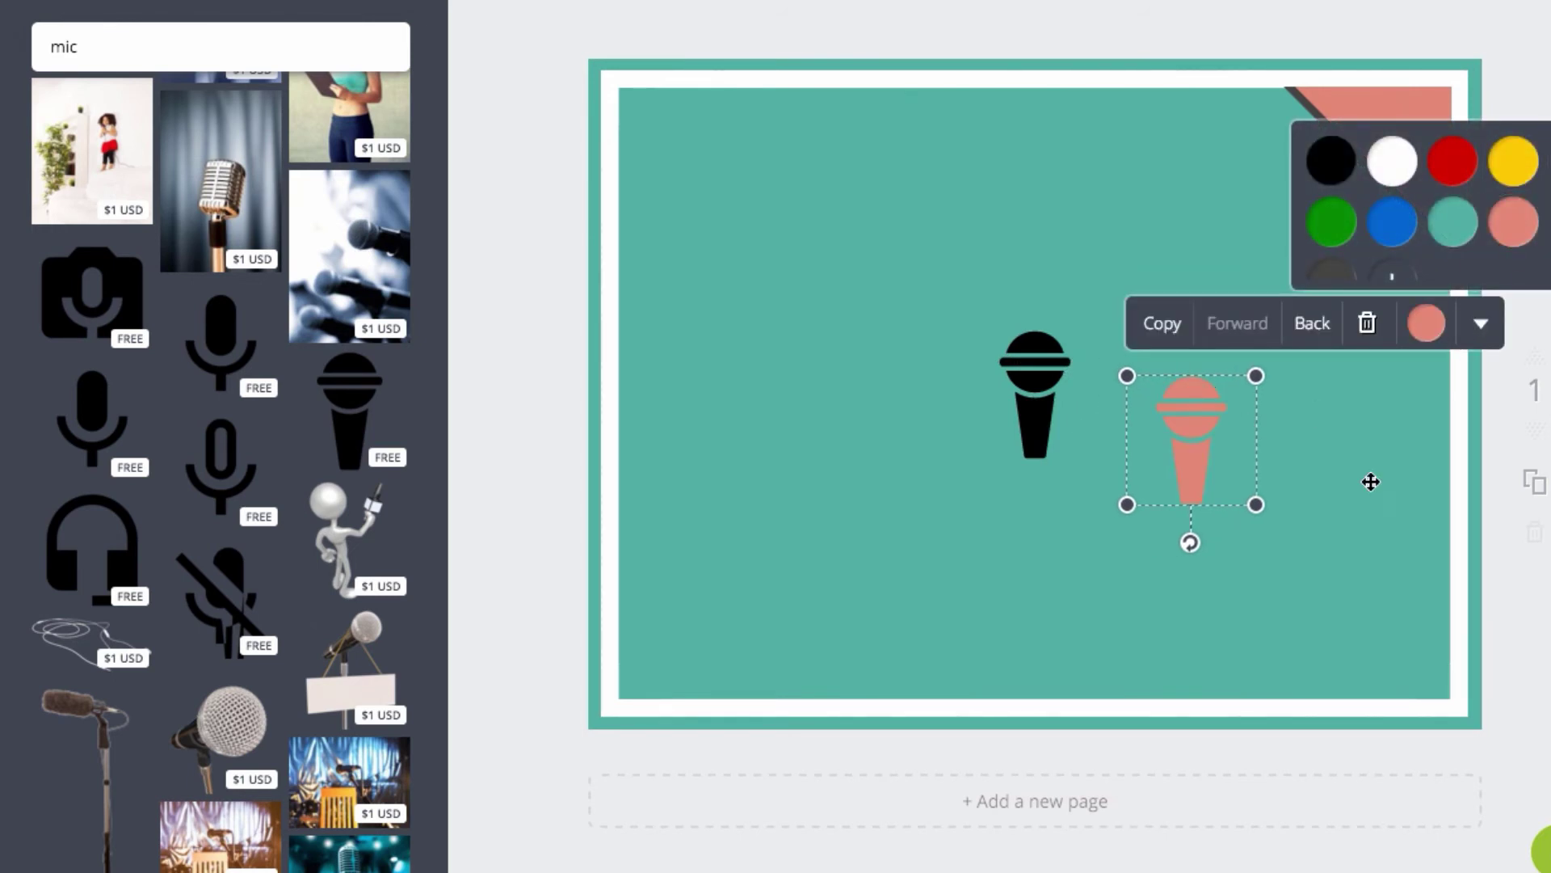
{"action": "left_click", "coordinate": [1043, 396]}
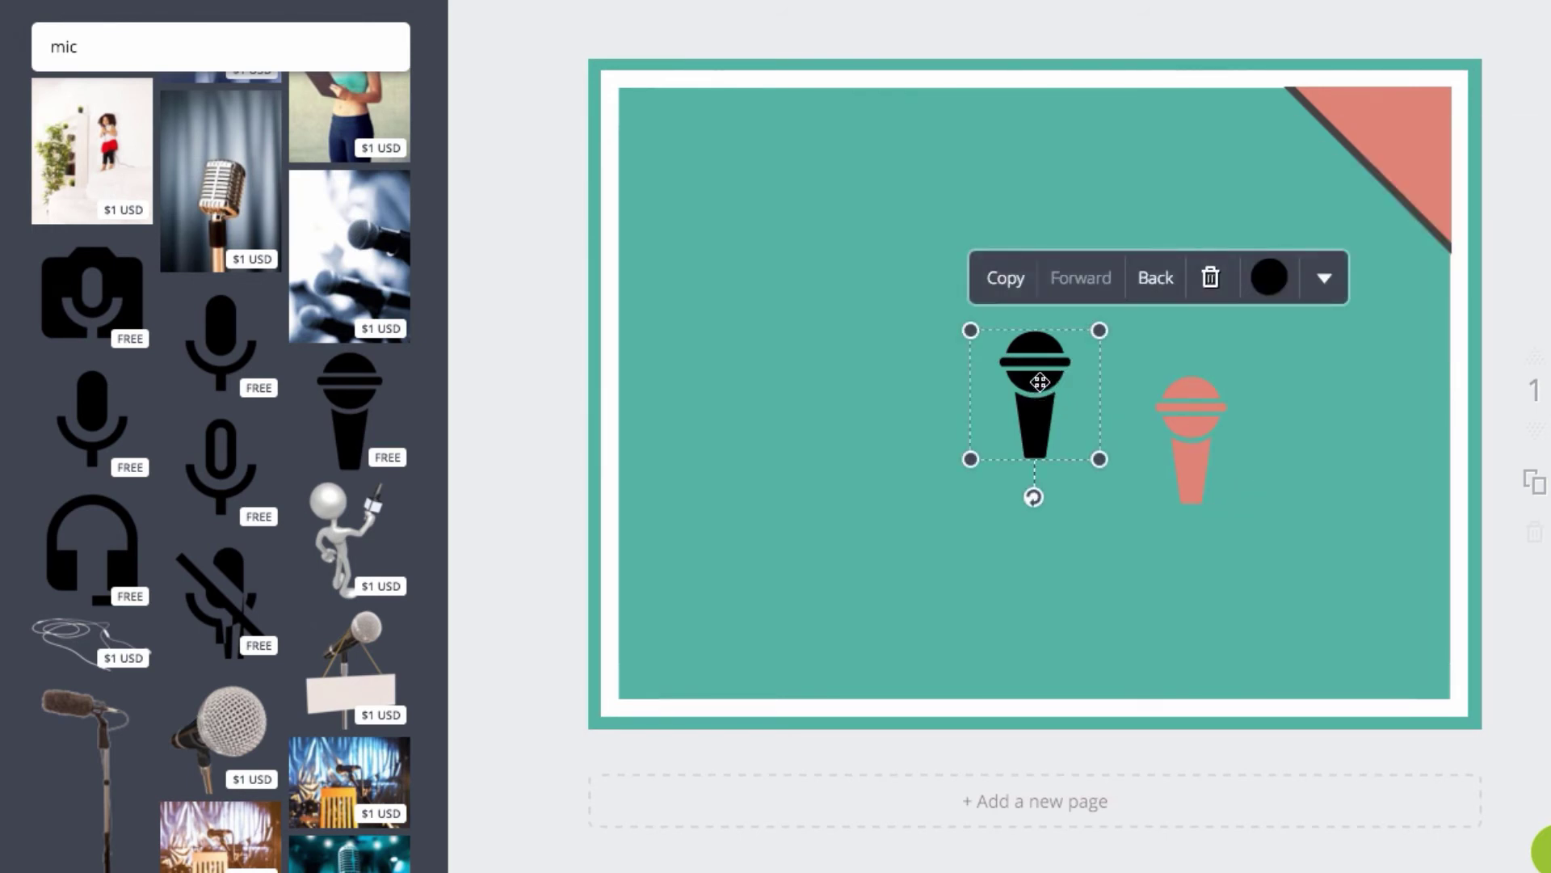
{"action": "left_click", "coordinate": [1269, 278]}
{"action": "left_click", "coordinate": [1365, 426]}
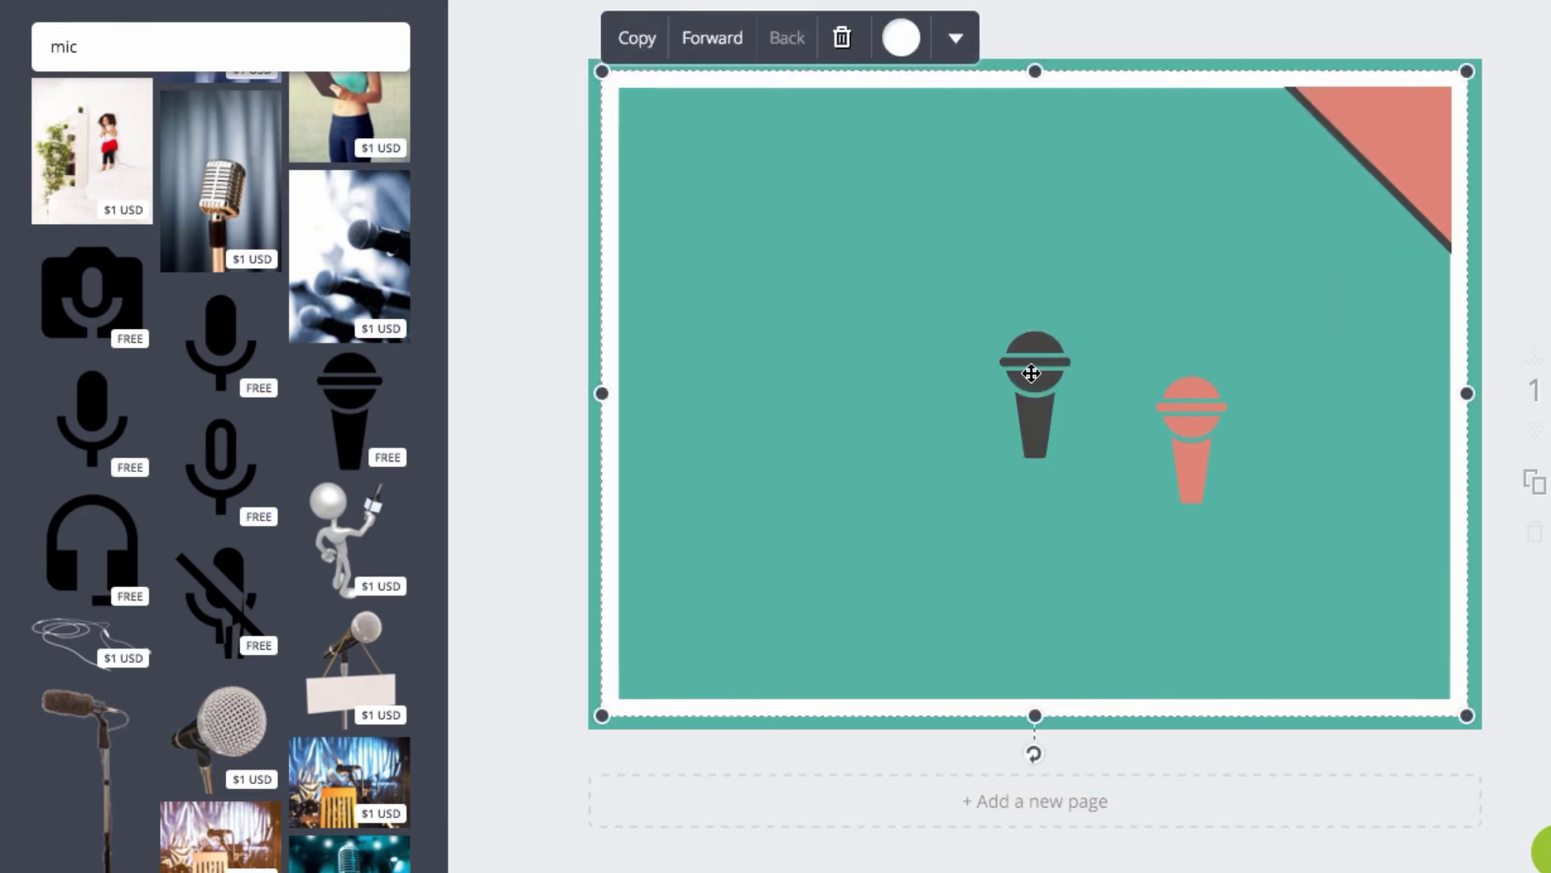
Move both microphones to the bottom-left corner, coral slightly offset over the dark one.
{"action": "left_click_drag", "start_coordinate": [1032, 373], "coordinate": [662, 641]}
{"action": "left_click_drag", "start_coordinate": [1212, 432], "coordinate": [694, 647]}
{"action": "left_click", "coordinate": [1043, 587]}
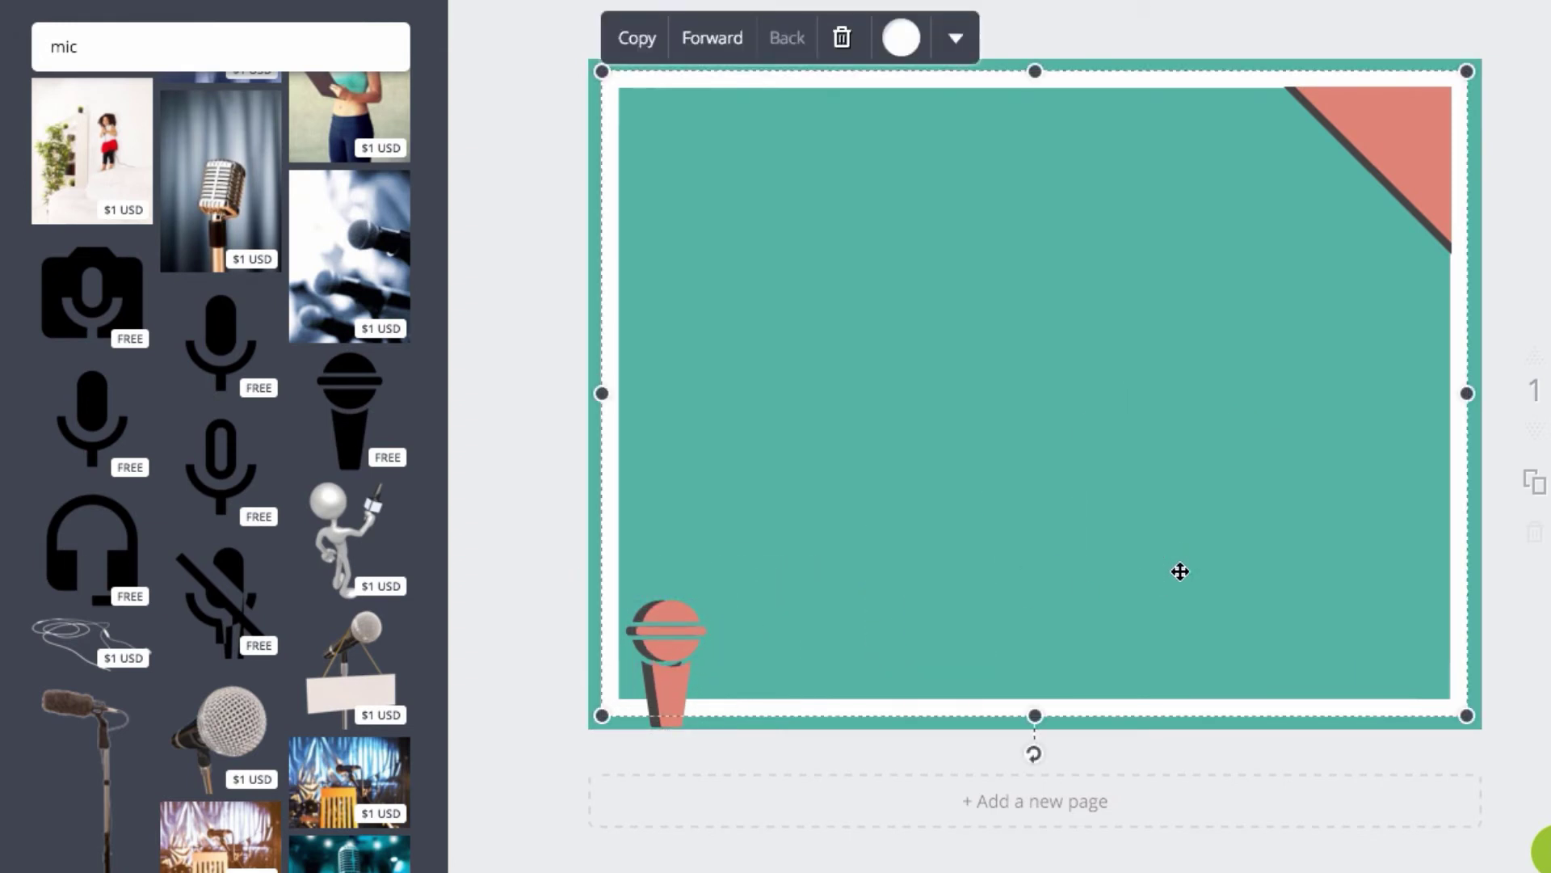
Give the design a title starting 'we' and download it as Image: high quality (PNG).
{"action": "left_click", "coordinate": [1543, 621]}
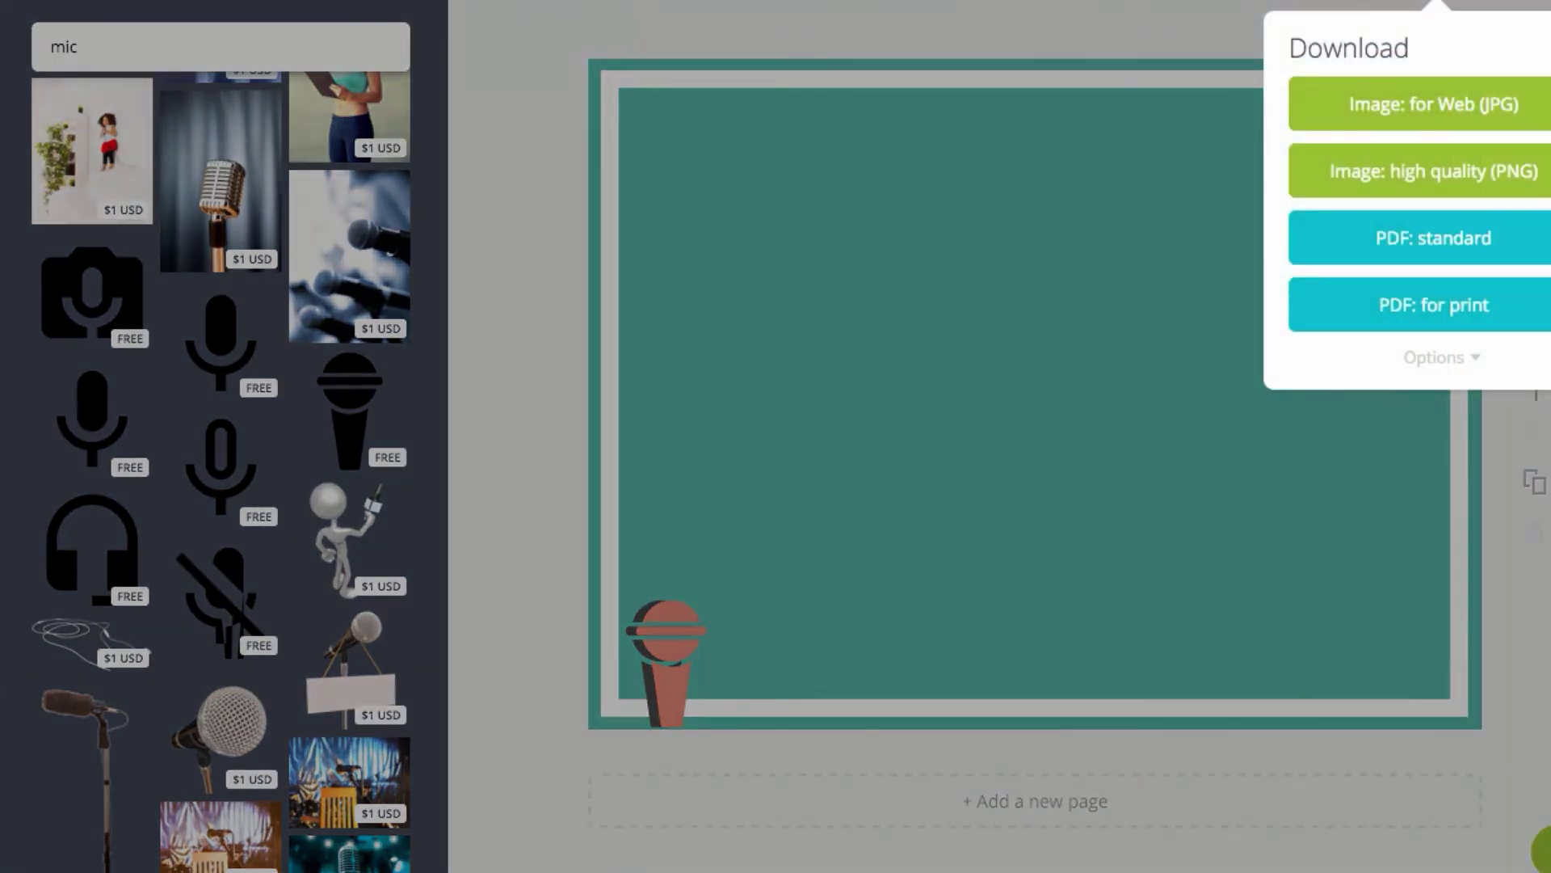
{"action": "left_click", "coordinate": [1132, 7]}
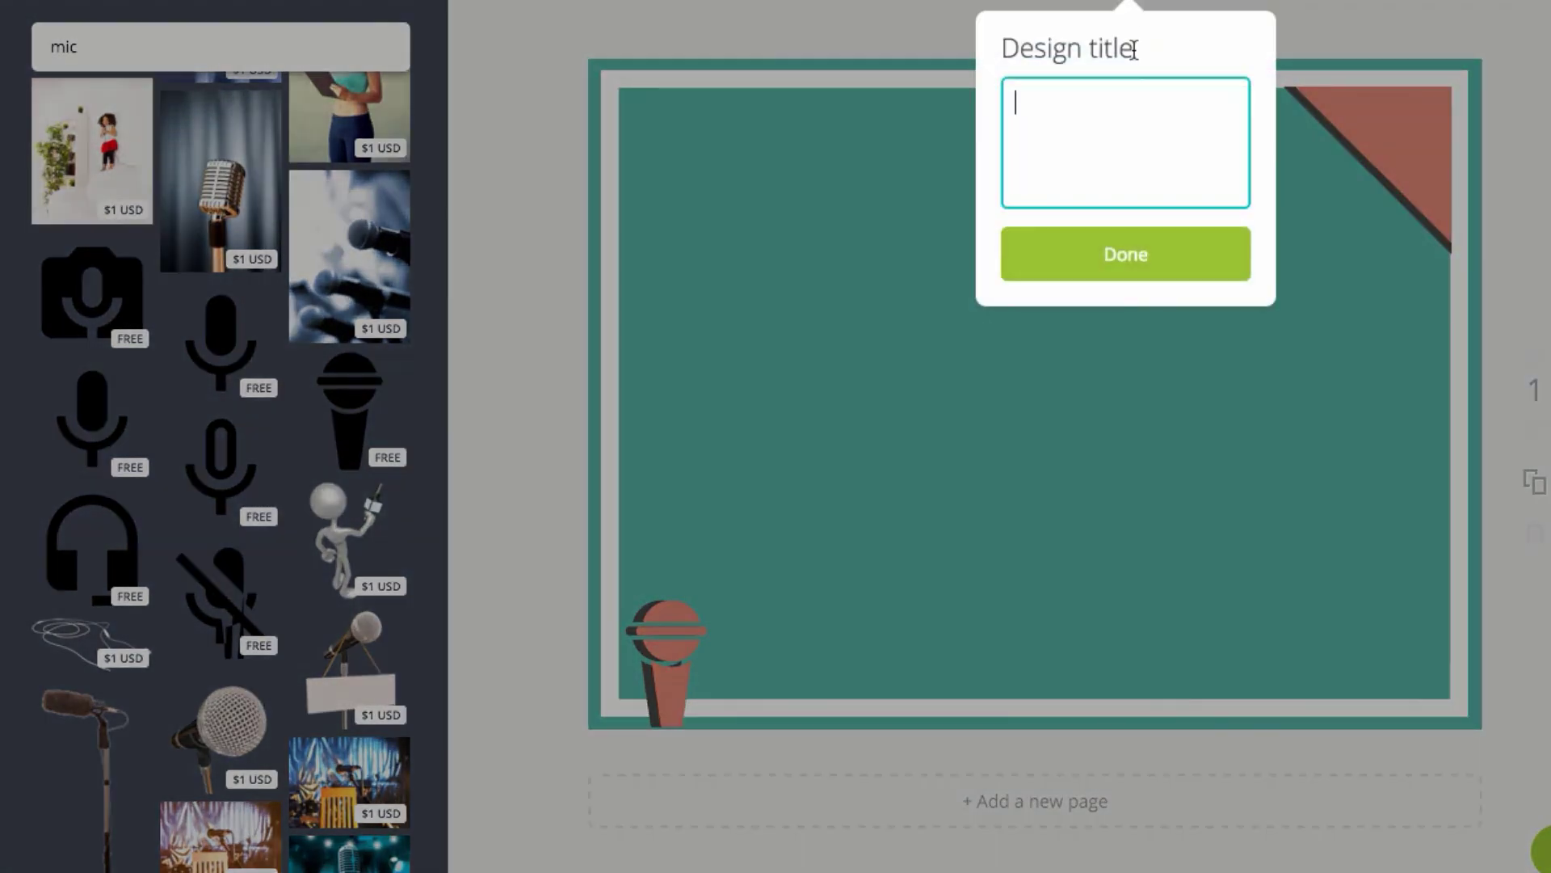
{"action": "type", "text": "week 1"}
{"action": "left_click", "coordinate": [1156, 272]}
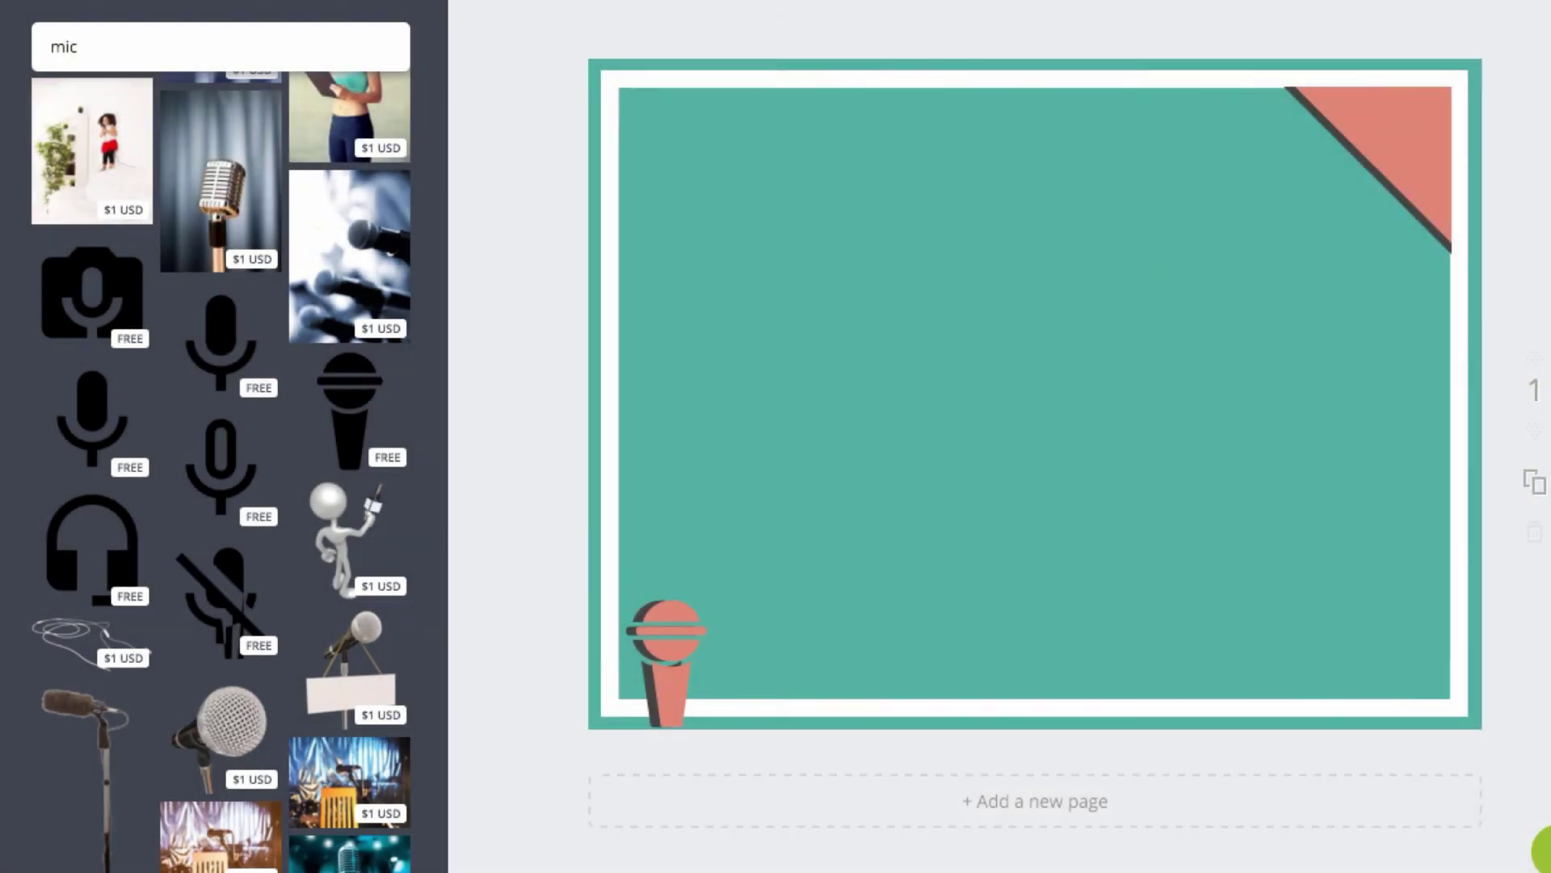
{"action": "left_click", "coordinate": [1447, 3]}
{"action": "left_click", "coordinate": [1408, 186]}
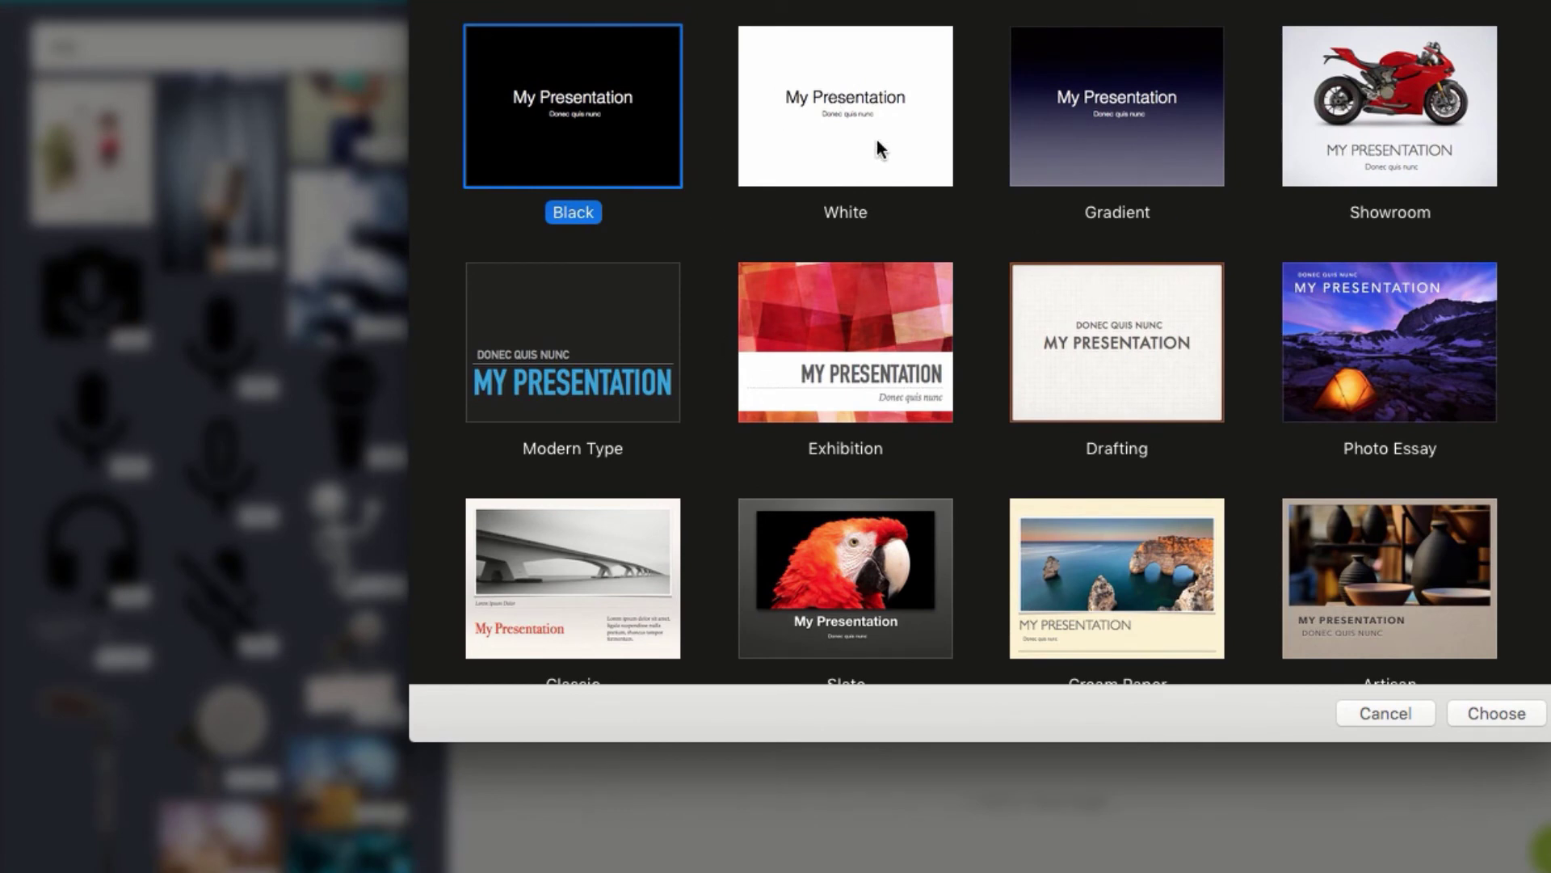
Create a new White-theme presentation and add a Title & Bullets slide.
{"action": "double_click", "coordinate": [875, 142]}
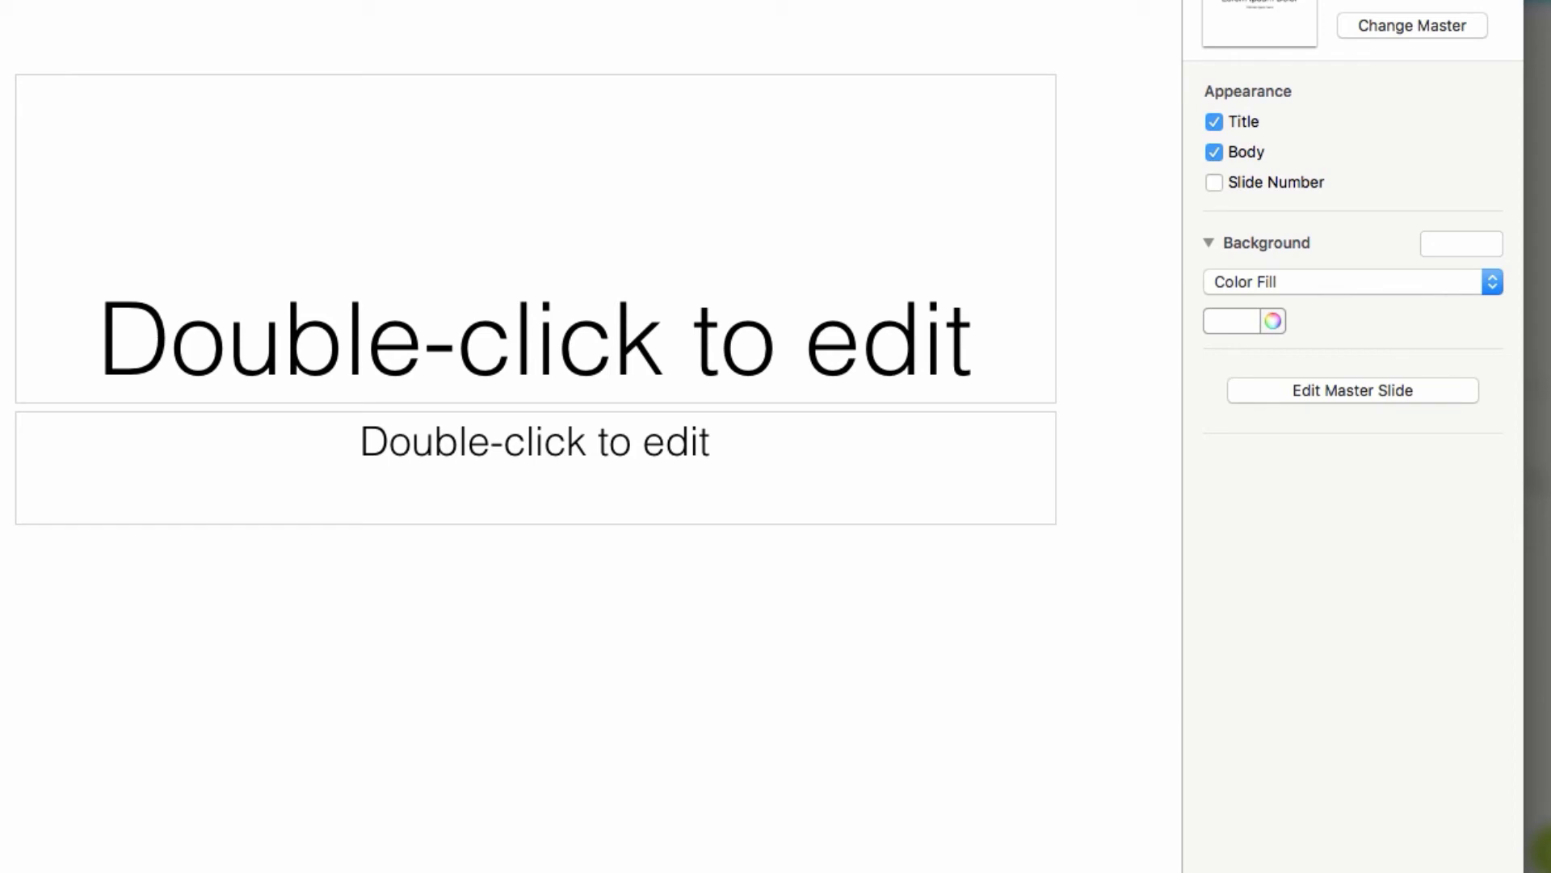
{"action": "left_click", "coordinate": [314, 66]}
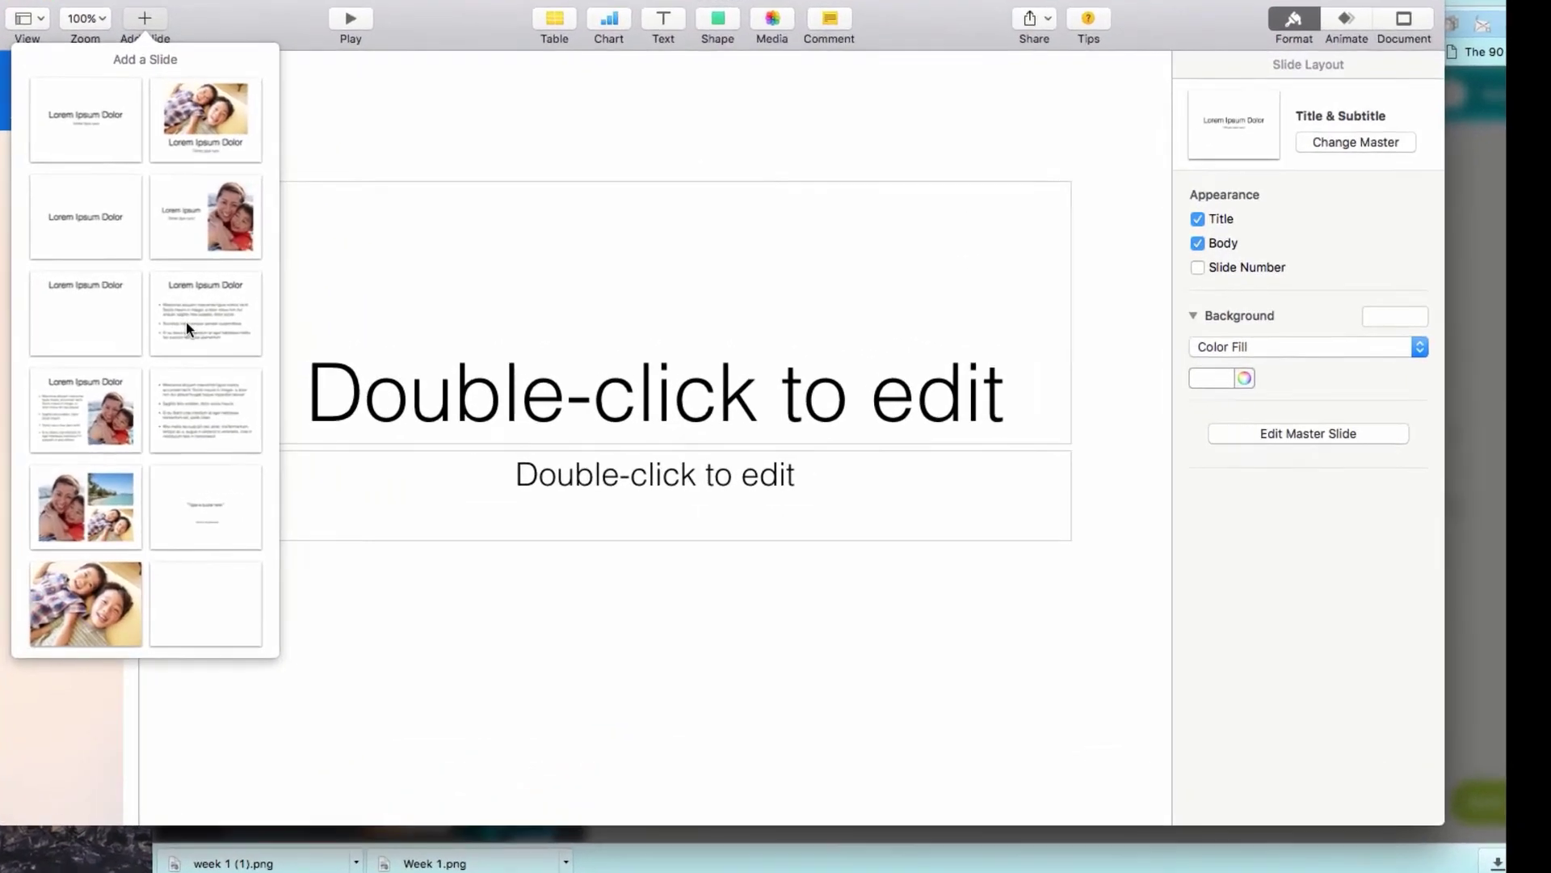
{"action": "left_click", "coordinate": [372, 313]}
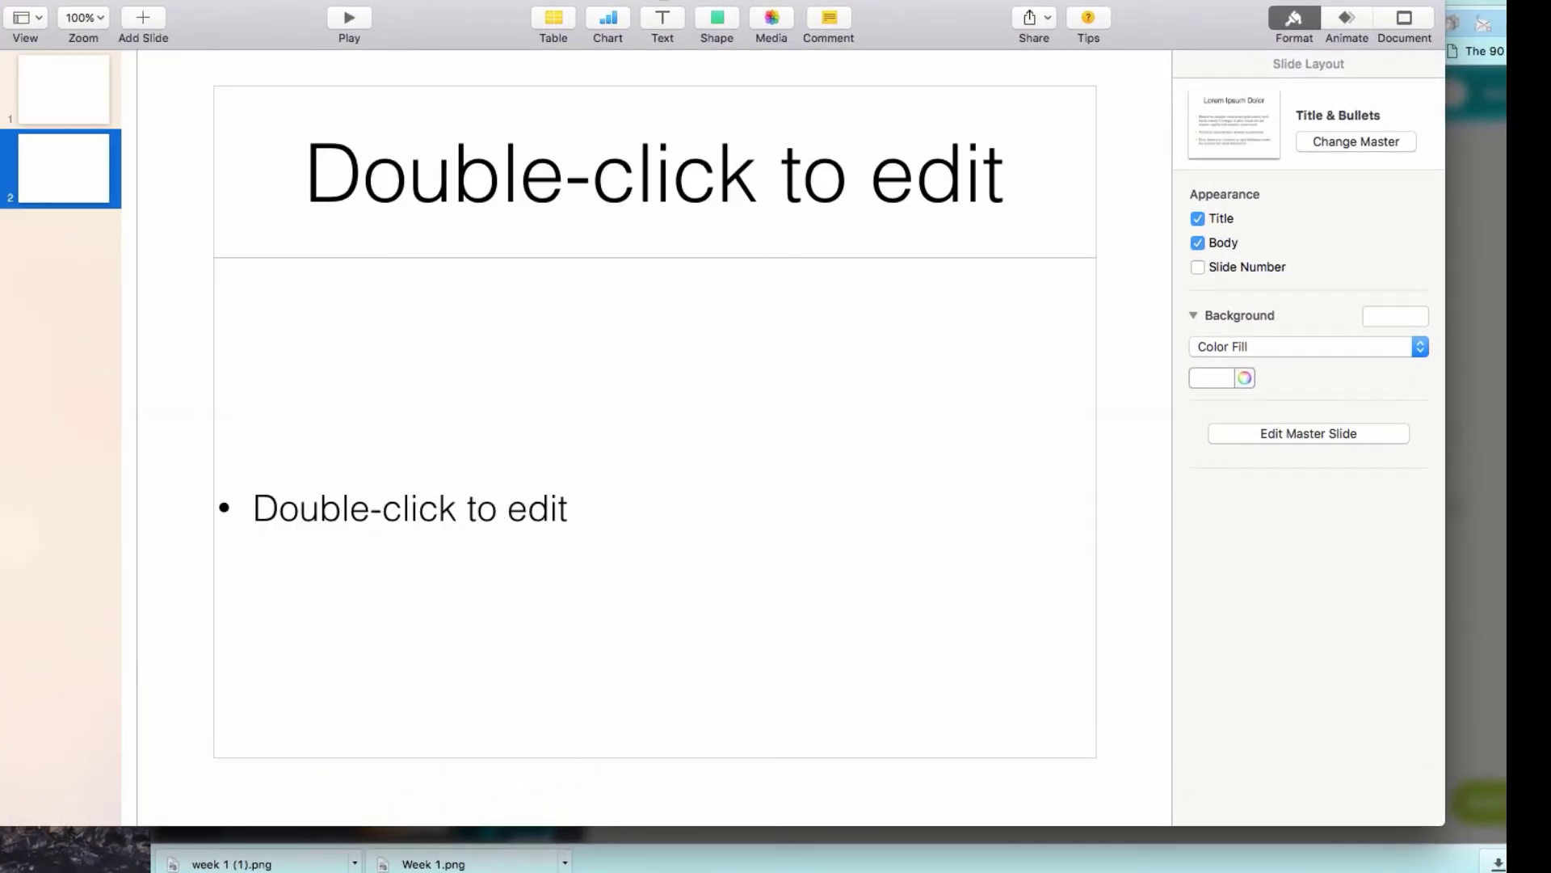
Place the downloaded teal Week 1 image on slide 2, then remove it.
{"action": "left_click_drag", "start_coordinate": [240, 864], "coordinate": [570, 457]}
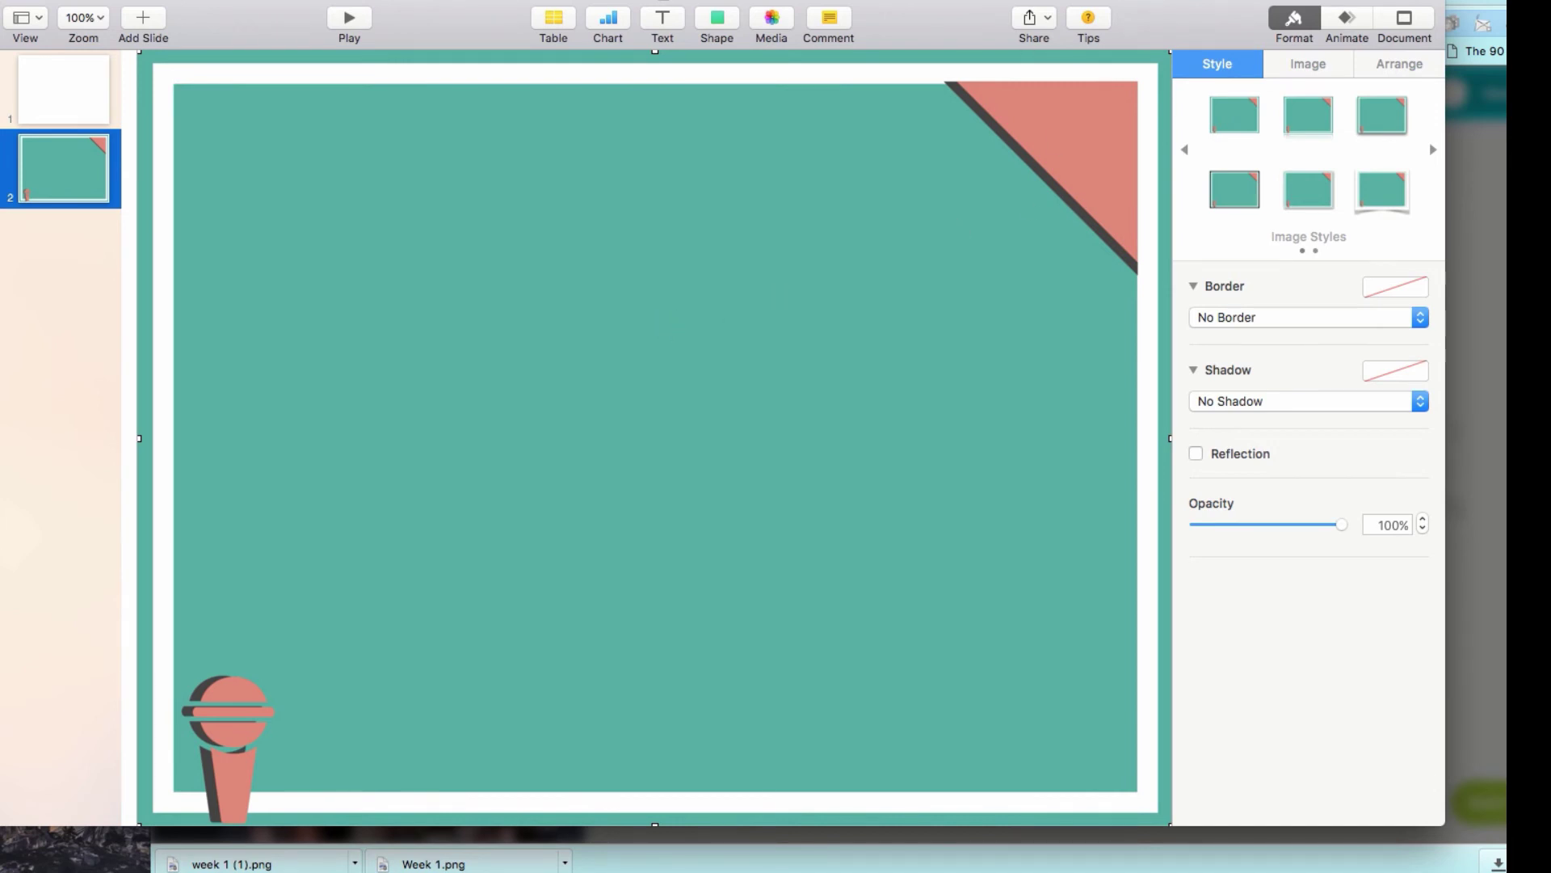
{"action": "left_click_drag", "start_coordinate": [958, 6], "coordinate": [951, 0]}
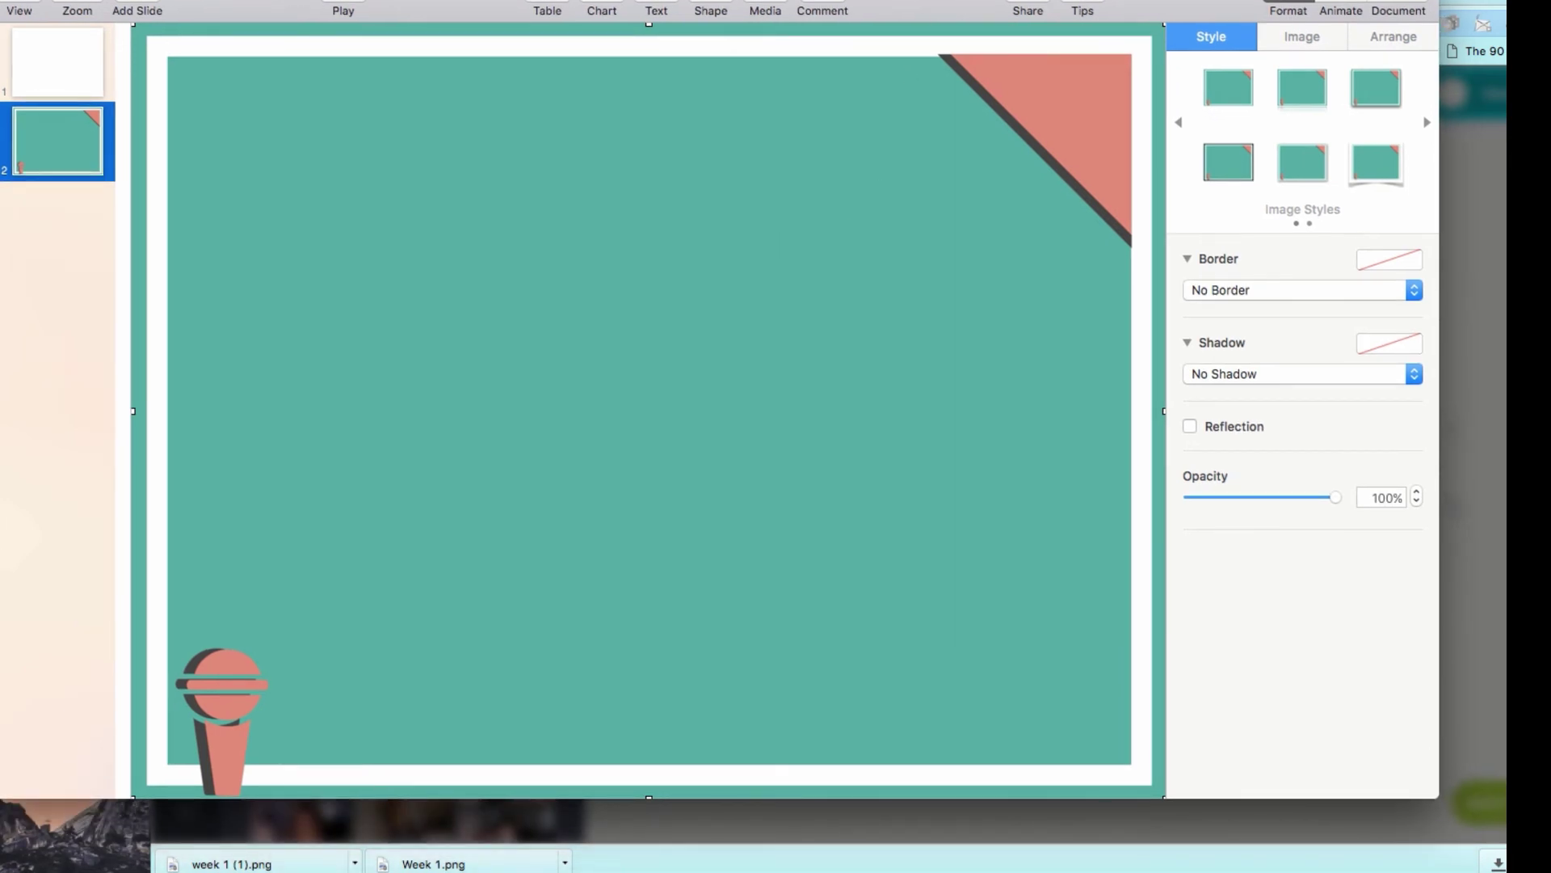
{"action": "left_click", "coordinate": [137, 8]}
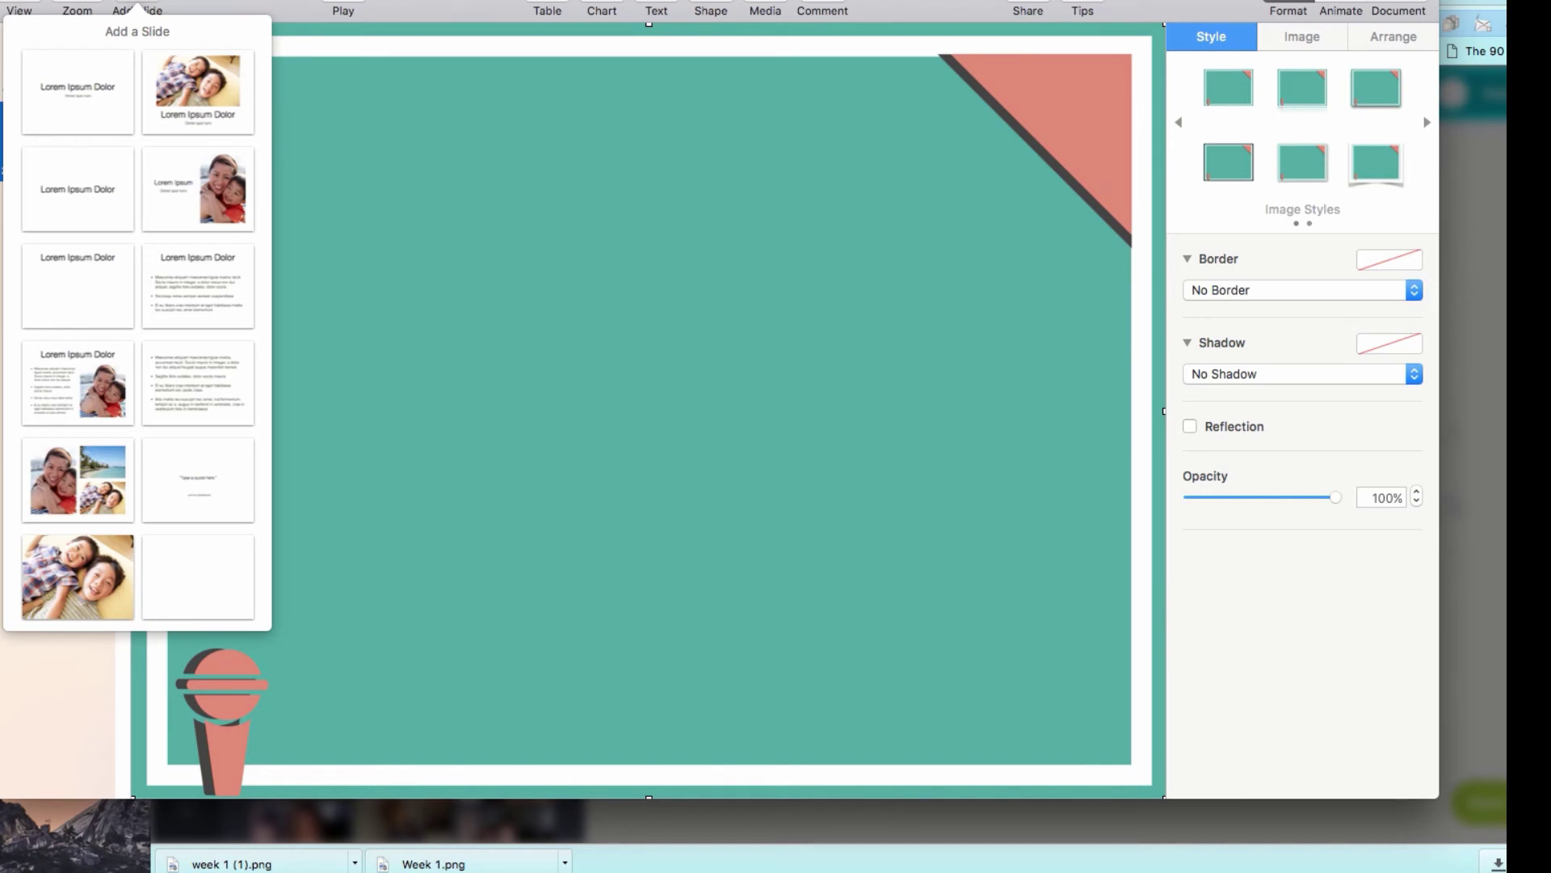
{"action": "key", "text": "Escape"}
{"action": "left_click_drag", "start_coordinate": [638, 249], "coordinate": [614, 313]}
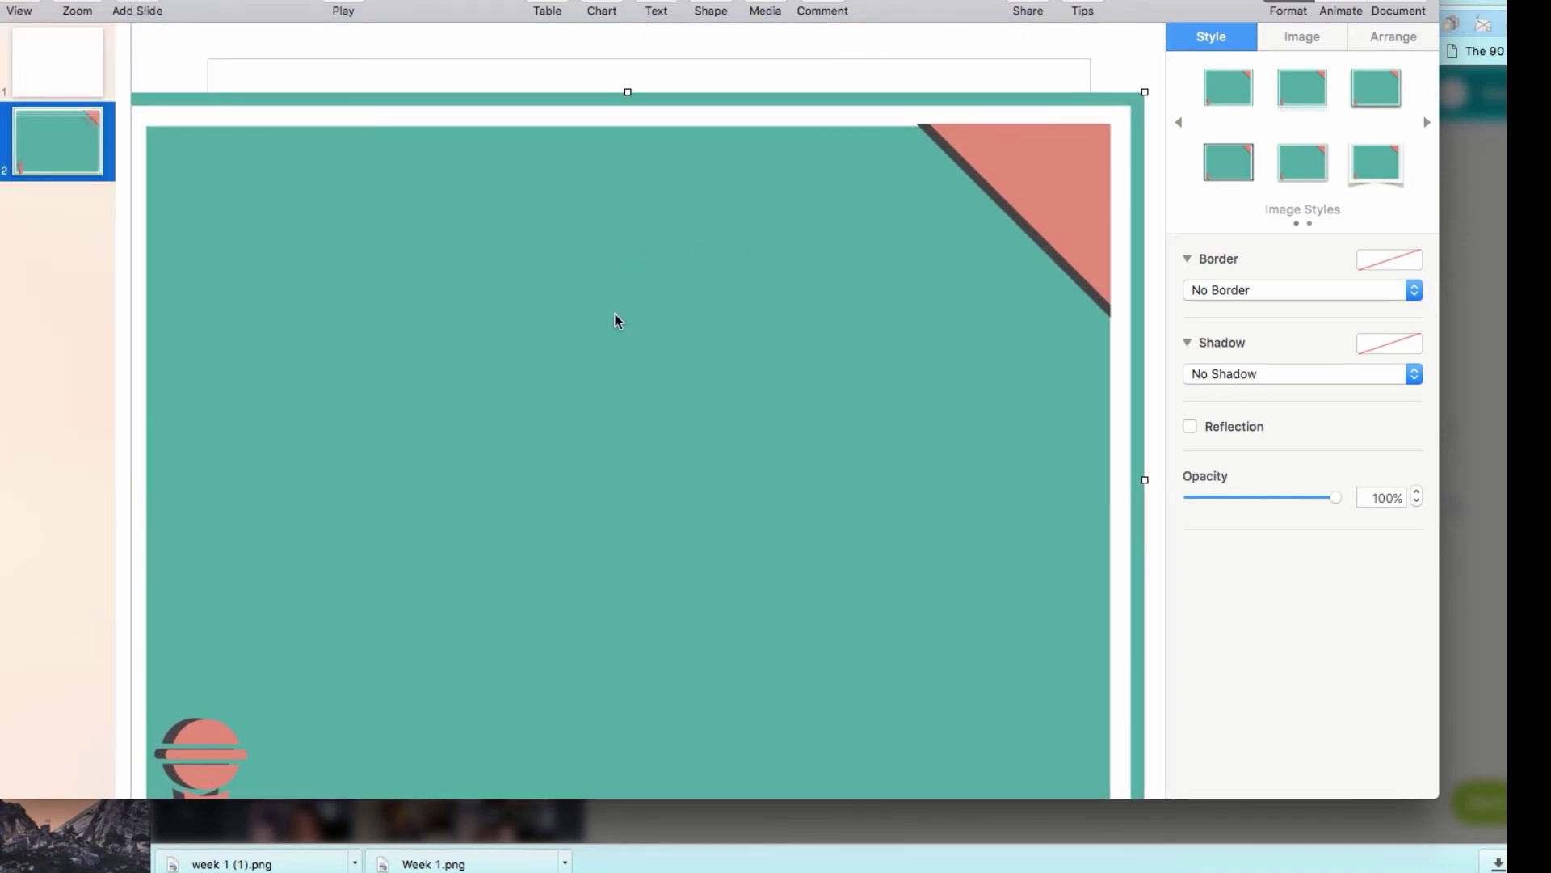
{"action": "key", "text": "Delete"}
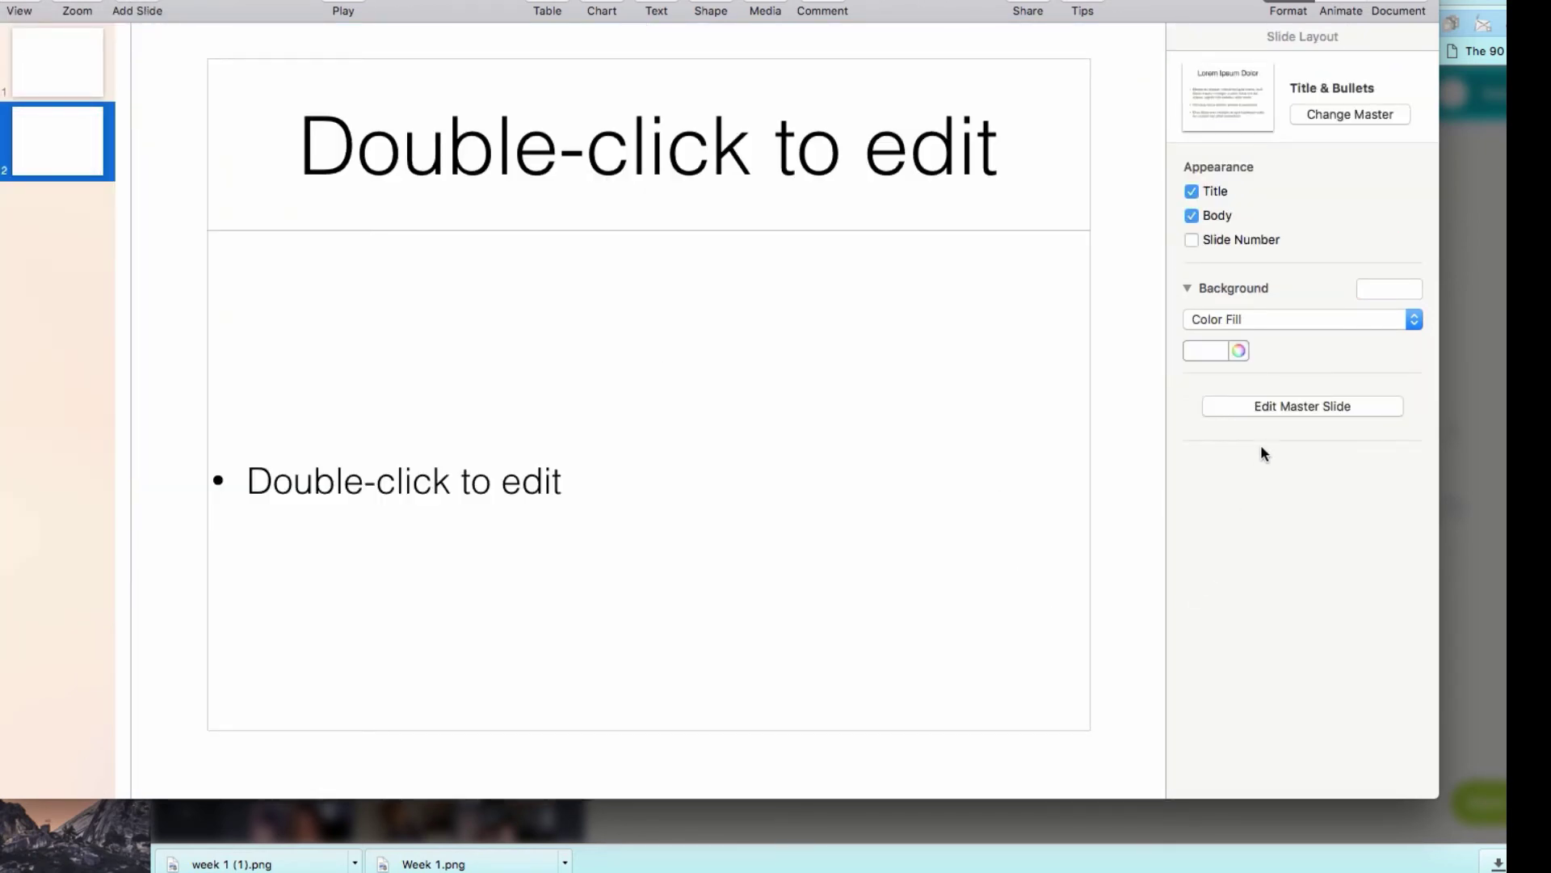
Edit the Title & Bullets master and paste the teal microphone image onto it.
{"action": "left_click", "coordinate": [1281, 409]}
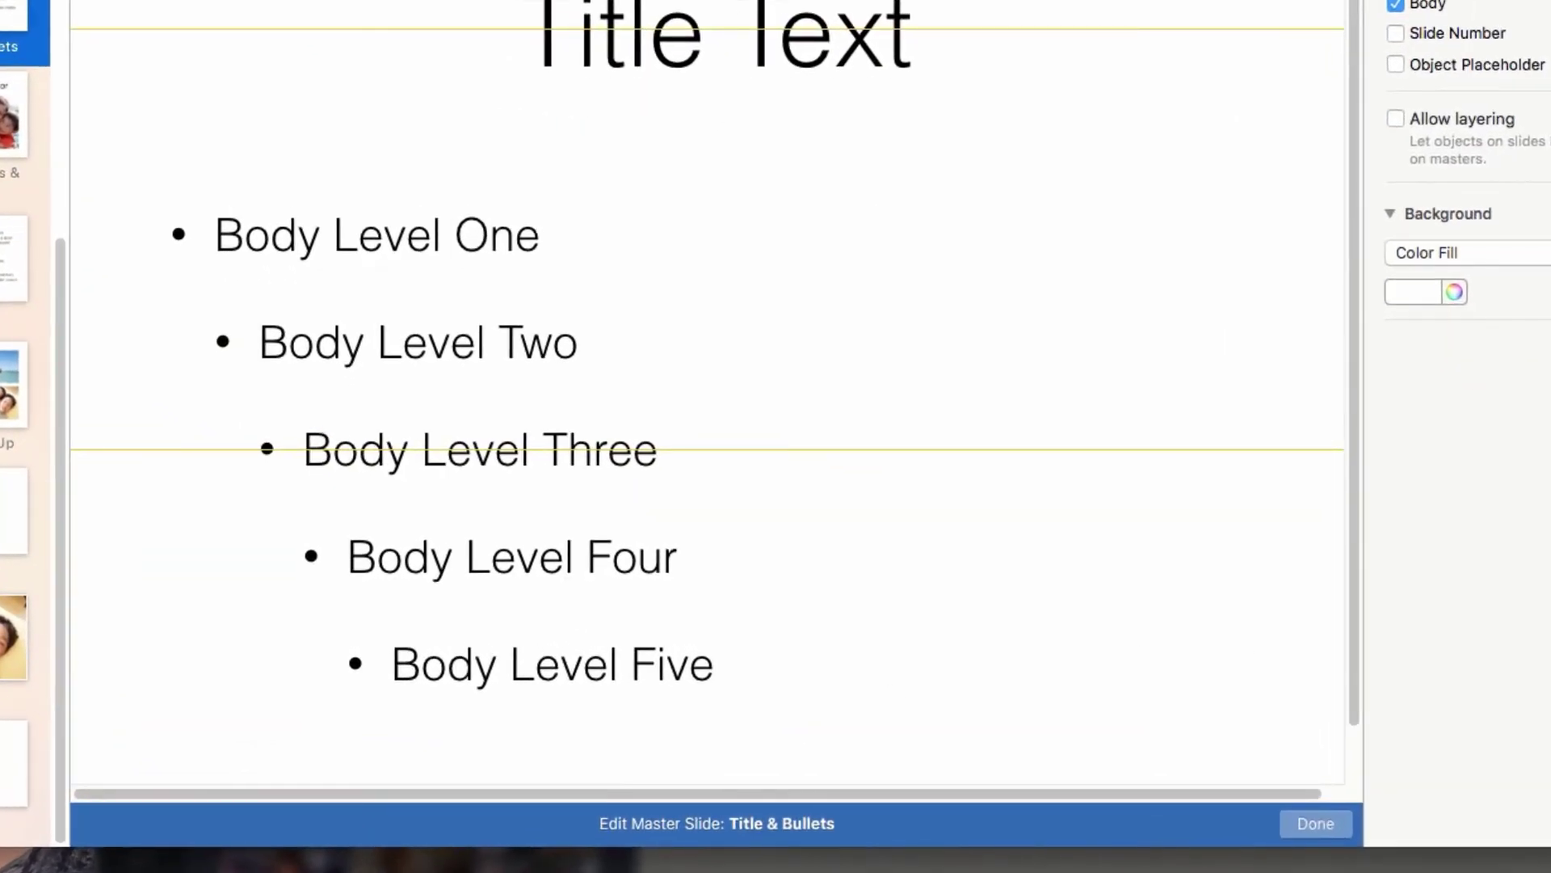
{"action": "left_click", "coordinate": [571, 449]}
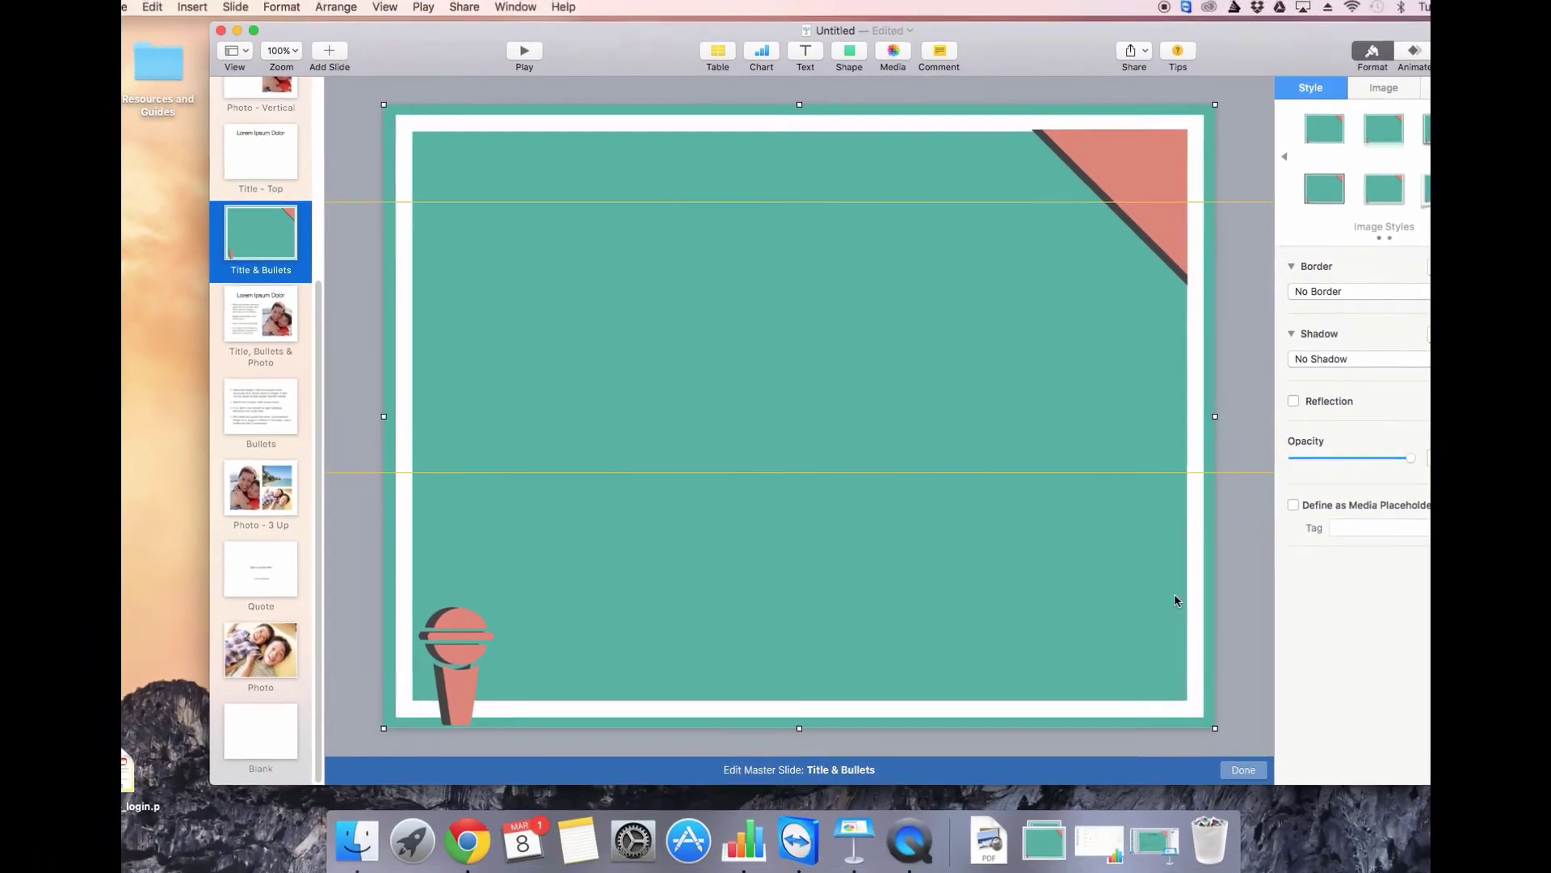
{"action": "left_click", "coordinate": [623, 53]}
{"action": "left_click_drag", "start_coordinate": [623, 53], "coordinate": [530, 49]}
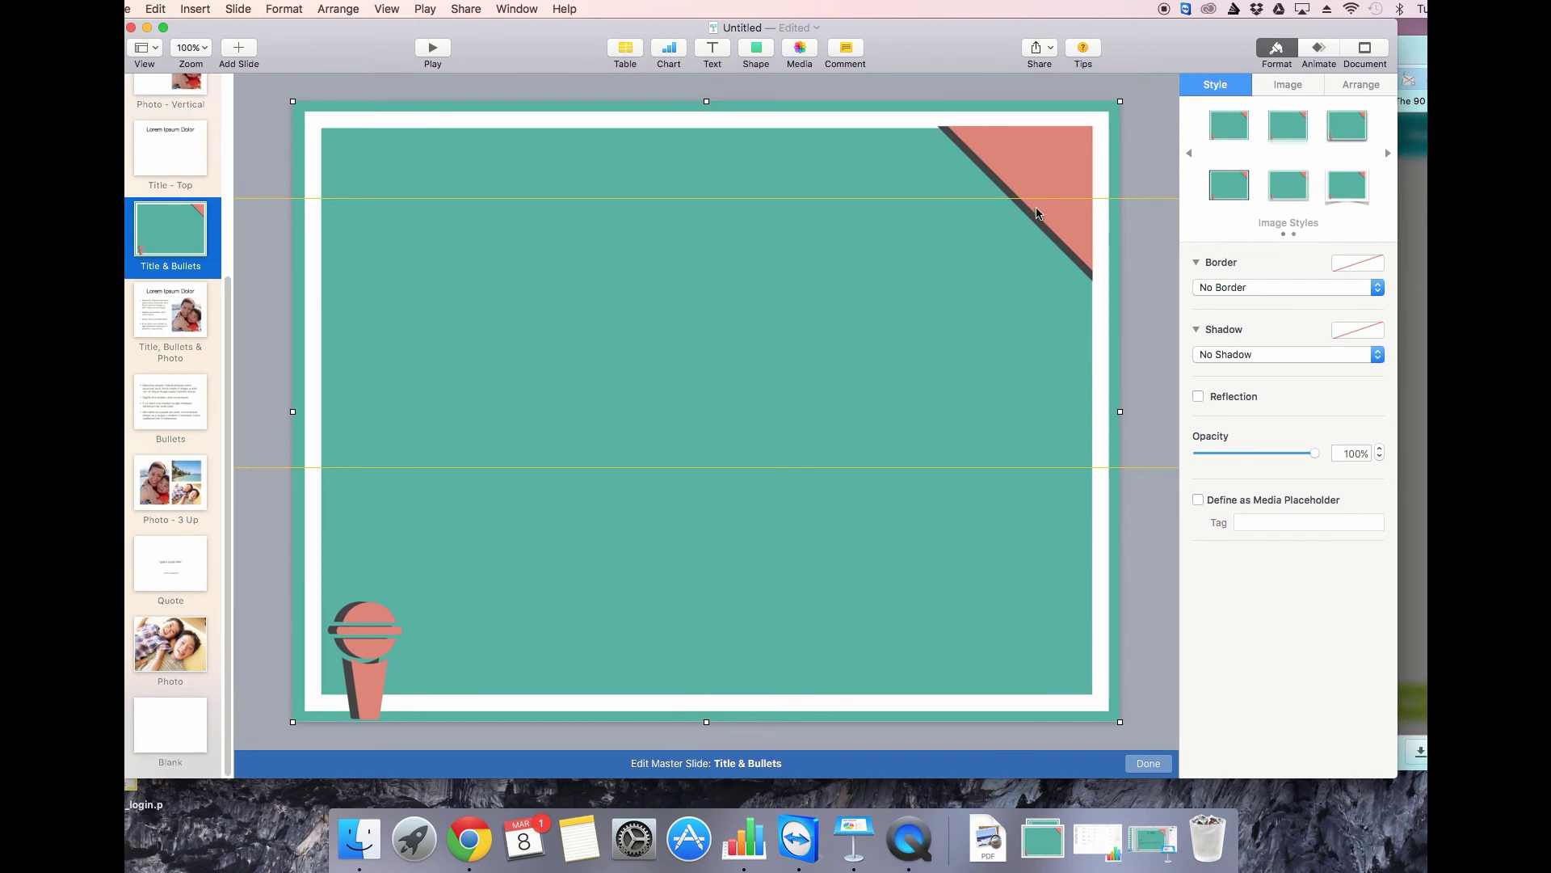
{"action": "left_click", "coordinate": [907, 80]}
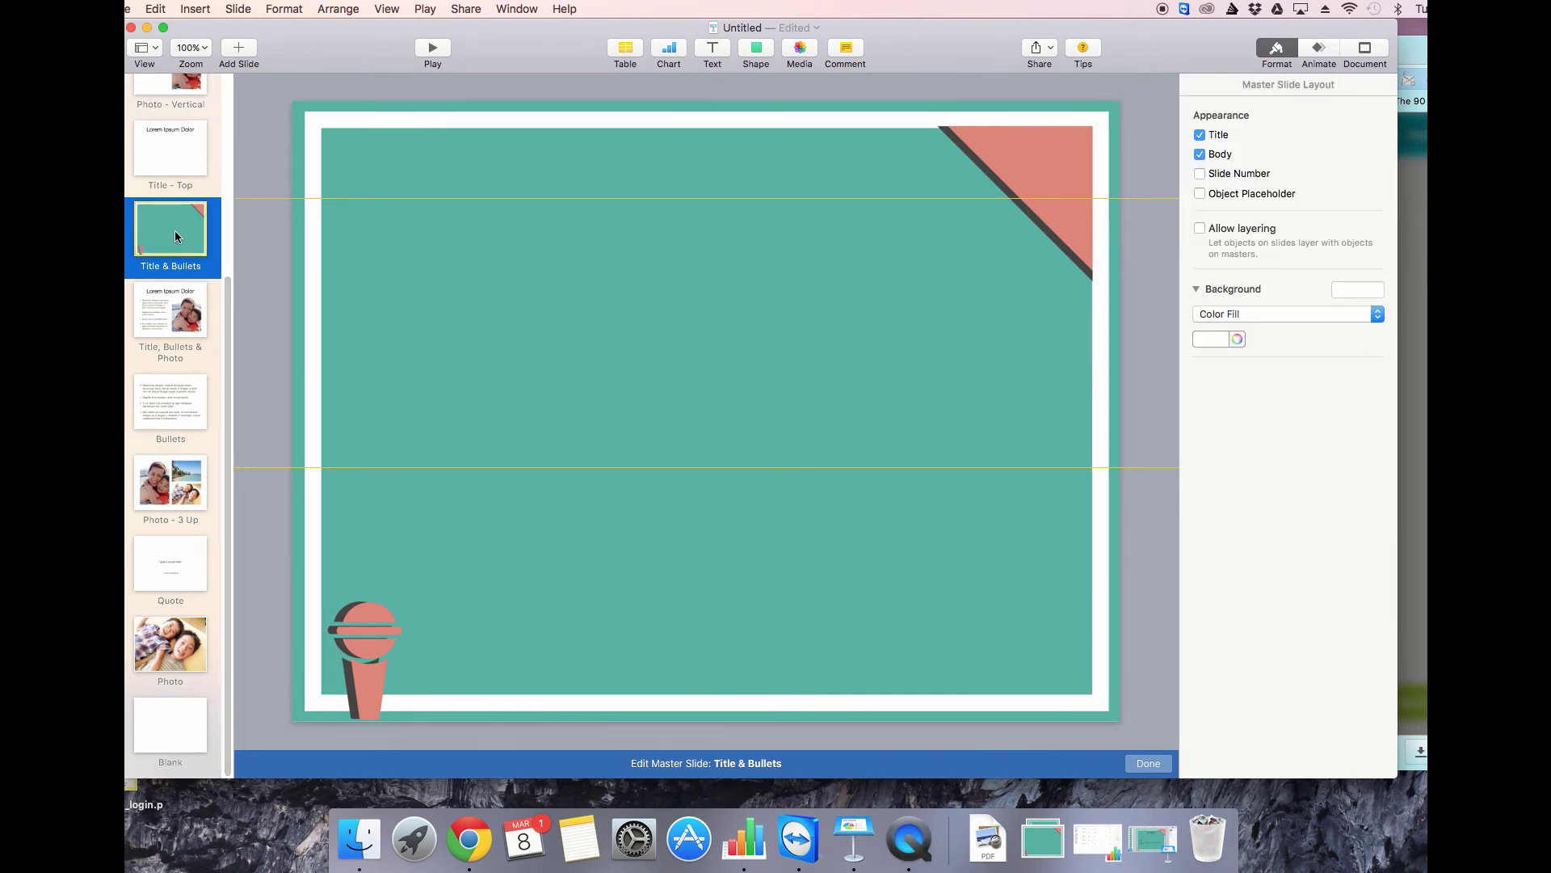
Bring back the title and body placeholders and set the title to Tahoma, colour 454545.
{"action": "left_click", "coordinate": [1201, 136]}
{"action": "left_click", "coordinate": [1201, 154]}
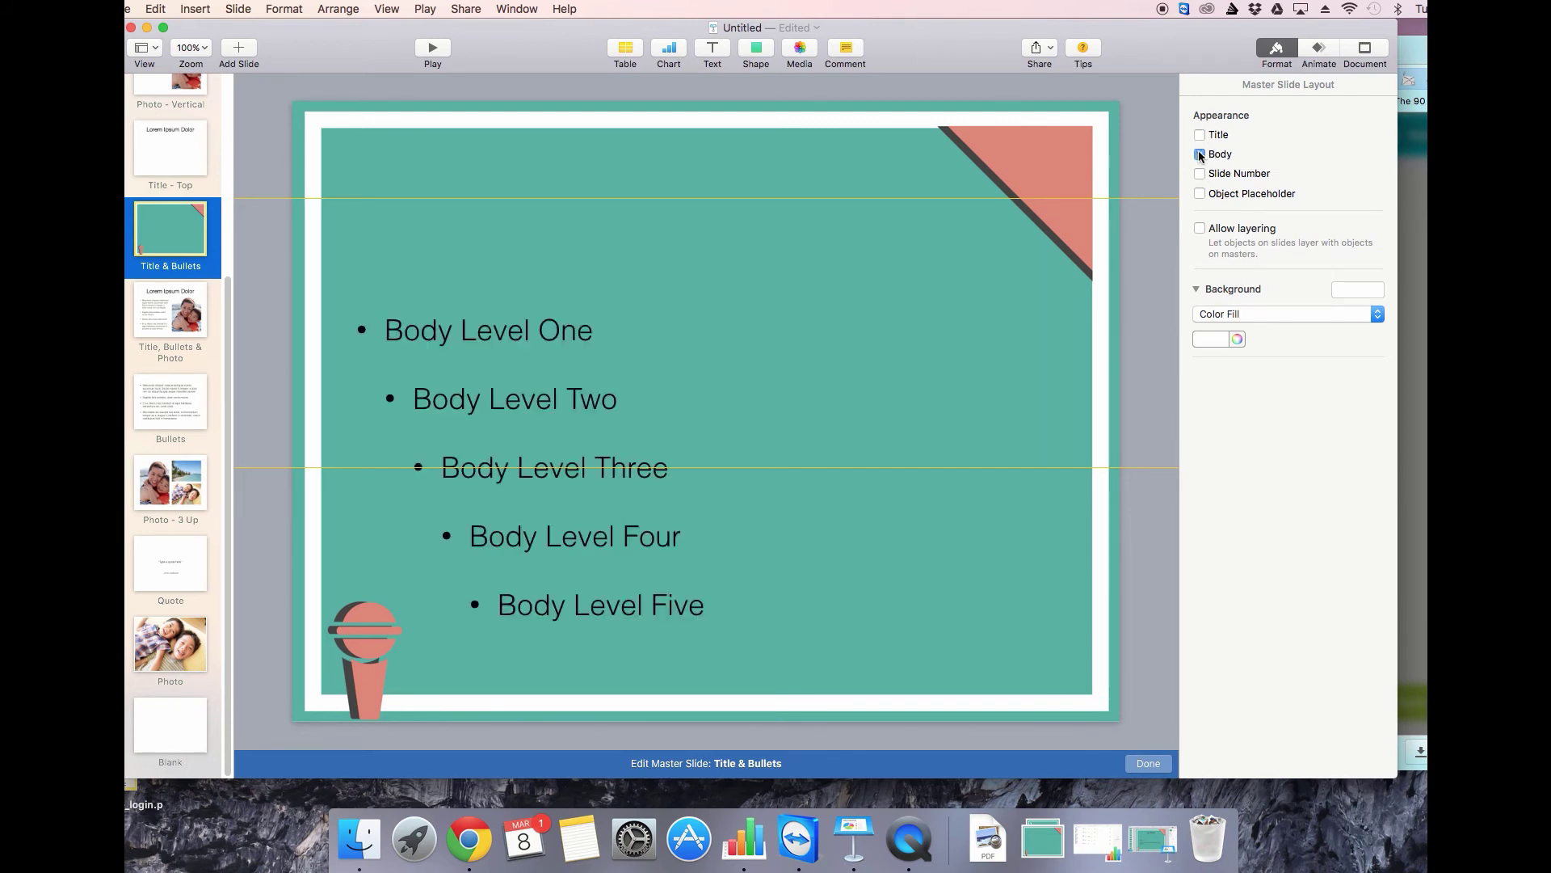
{"action": "left_click", "coordinate": [1199, 136]}
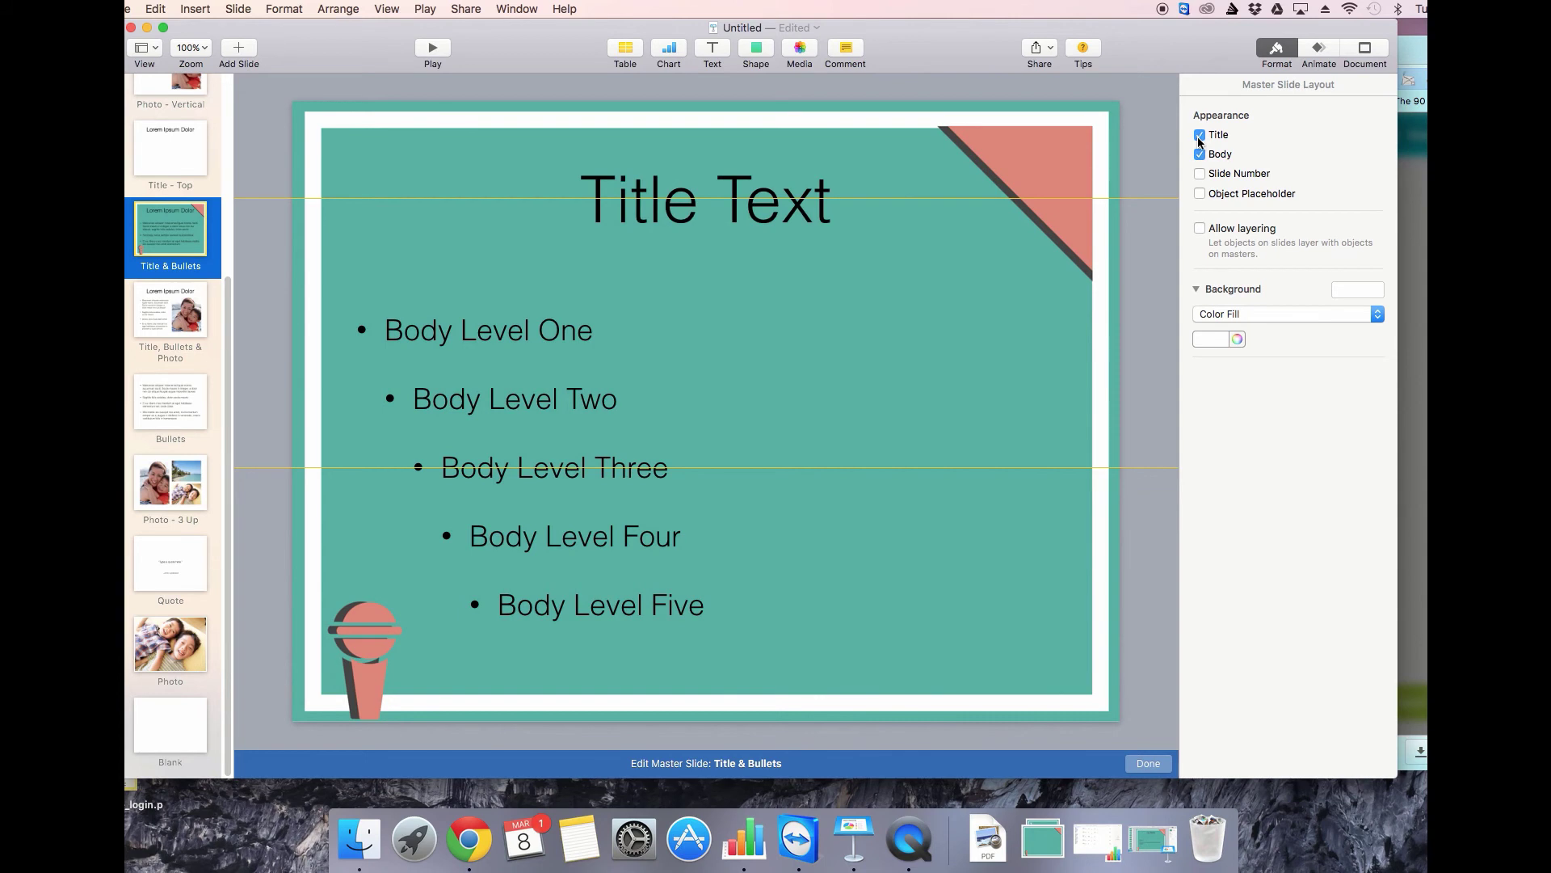
{"action": "double_click", "coordinate": [726, 214]}
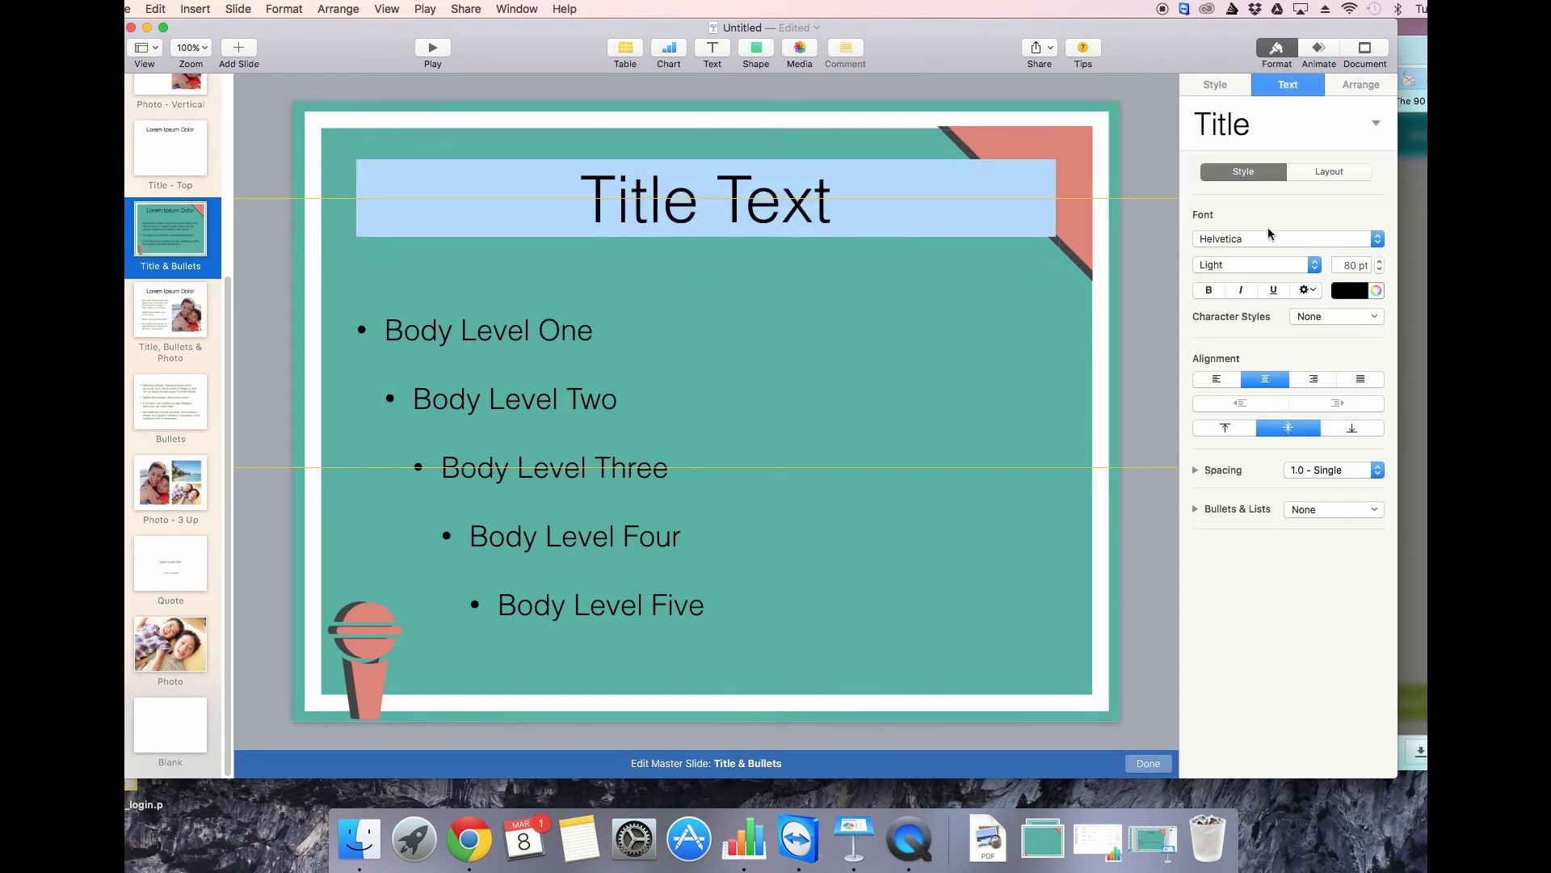
{"action": "left_click", "coordinate": [1377, 239]}
{"action": "left_click", "coordinate": [1357, 220]}
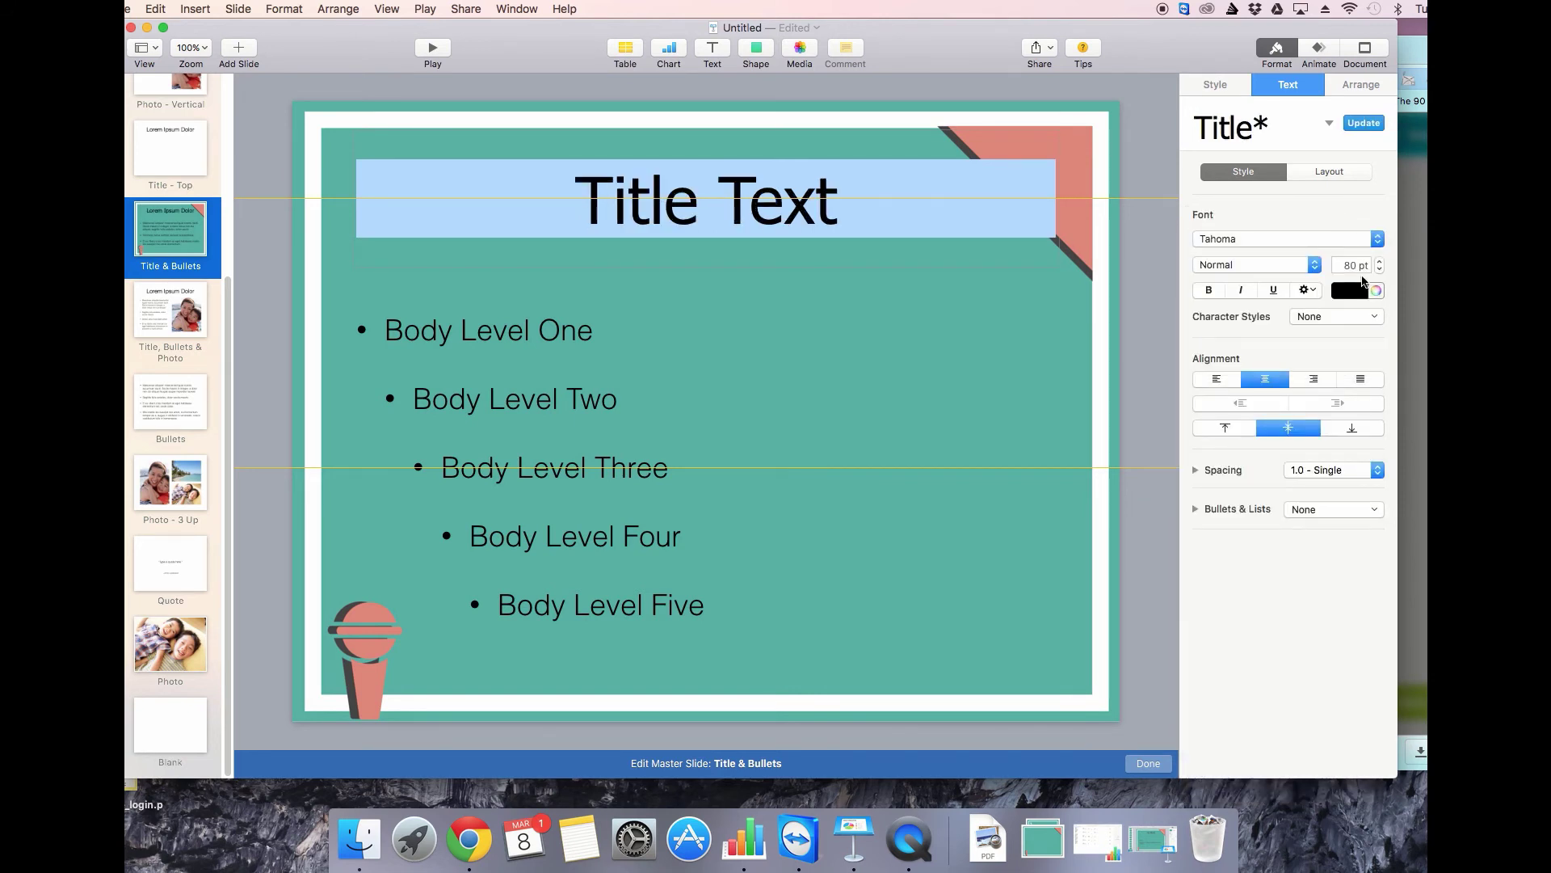
{"action": "left_click", "coordinate": [1377, 290]}
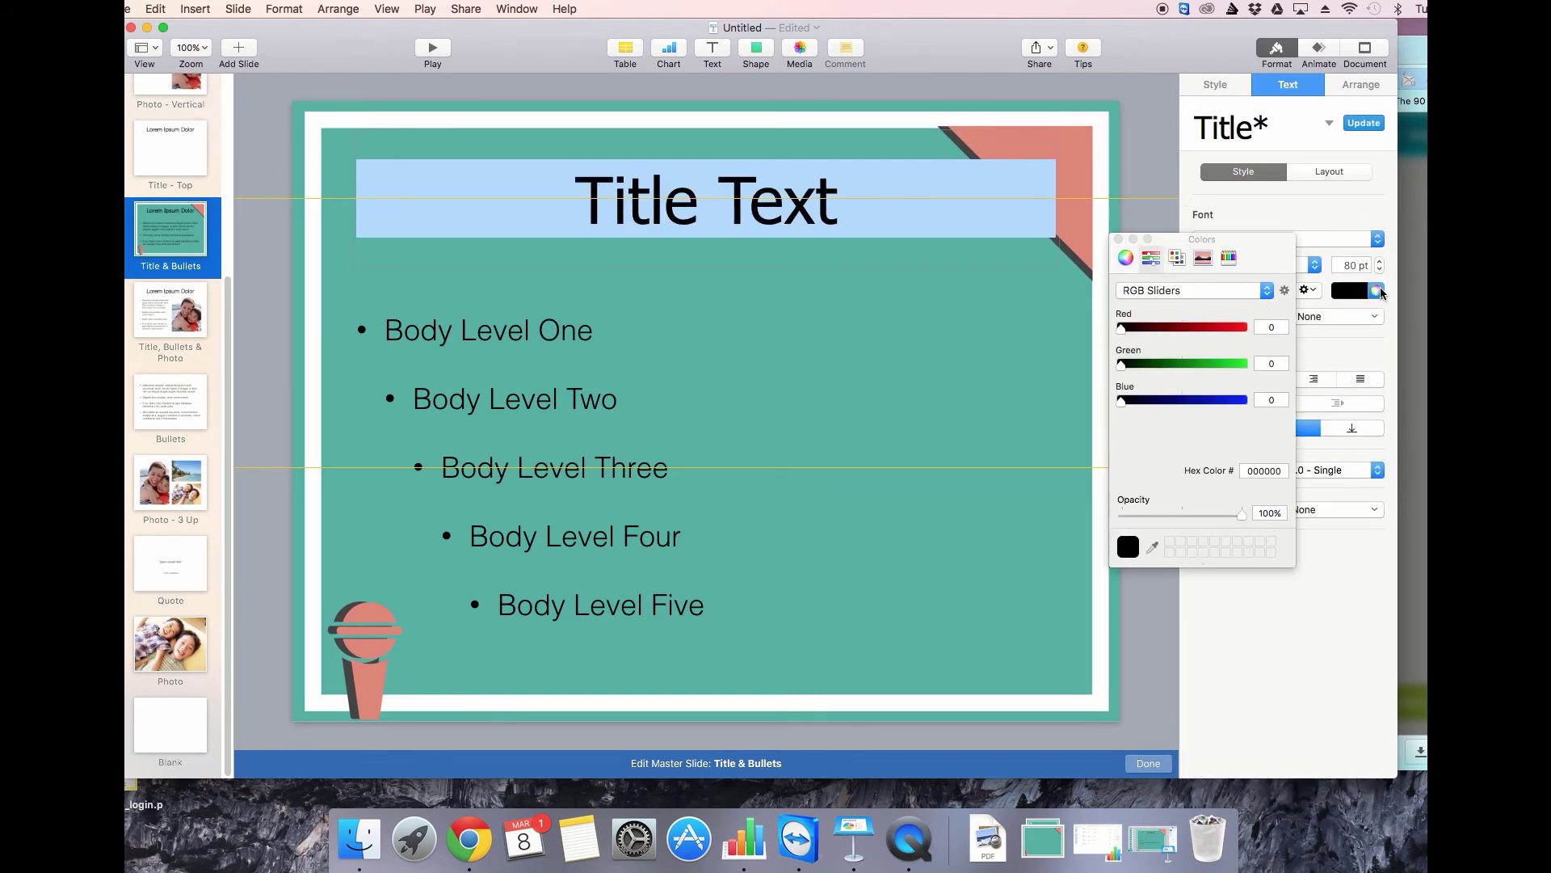
{"action": "double_click", "coordinate": [1275, 474]}
{"action": "type", "text": "45454"}
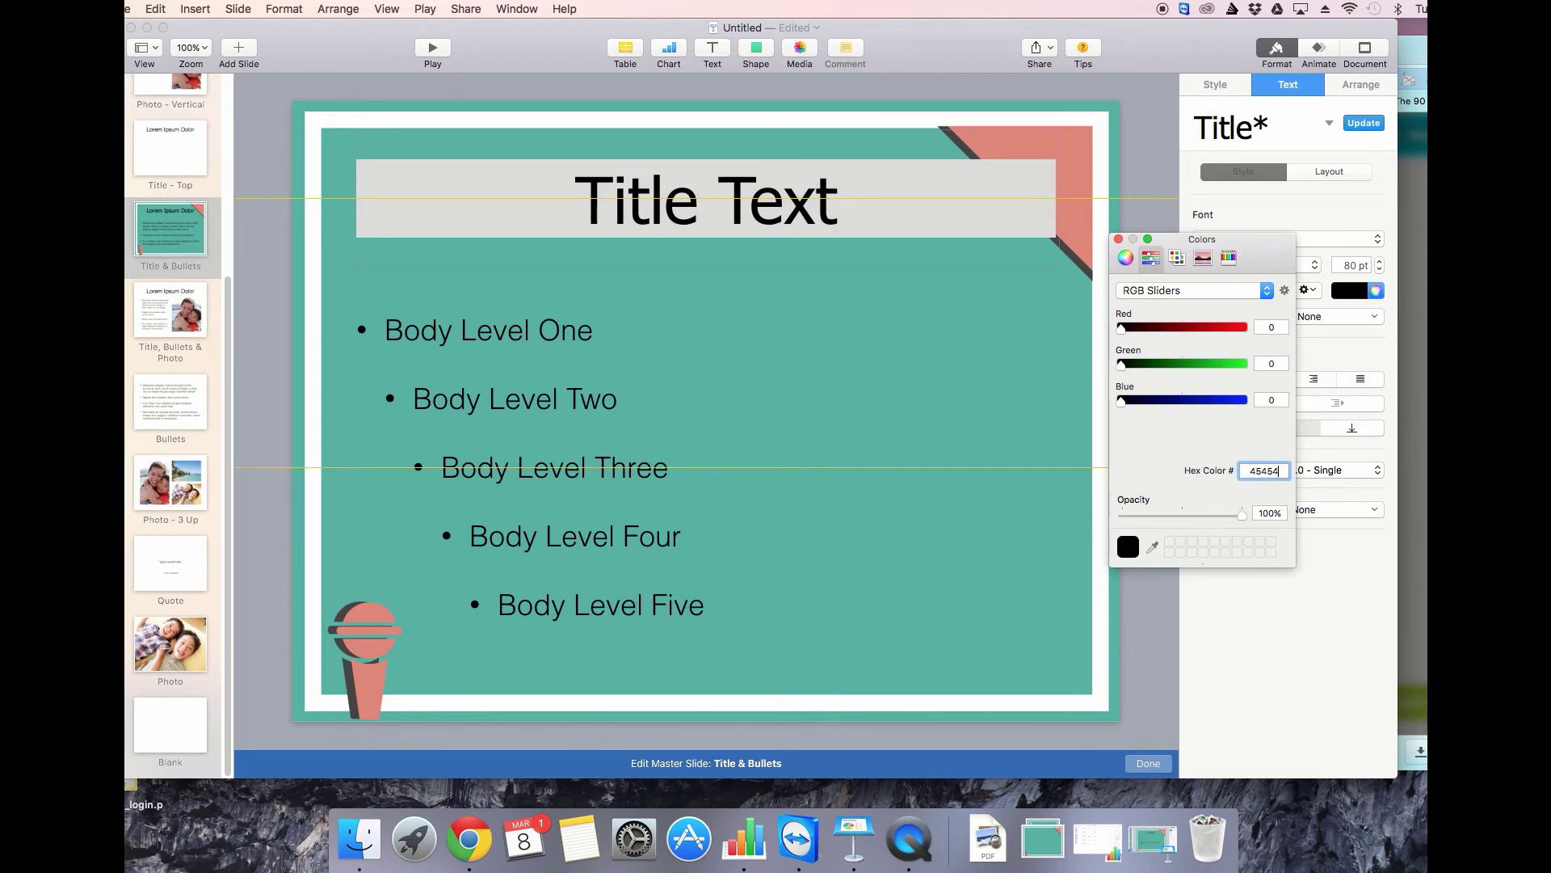
{"action": "type", "text": "5"}
{"action": "key", "text": "Return"}
Colour Body Levels One and Two dark grey 454545.
{"action": "left_click", "coordinate": [972, 432]}
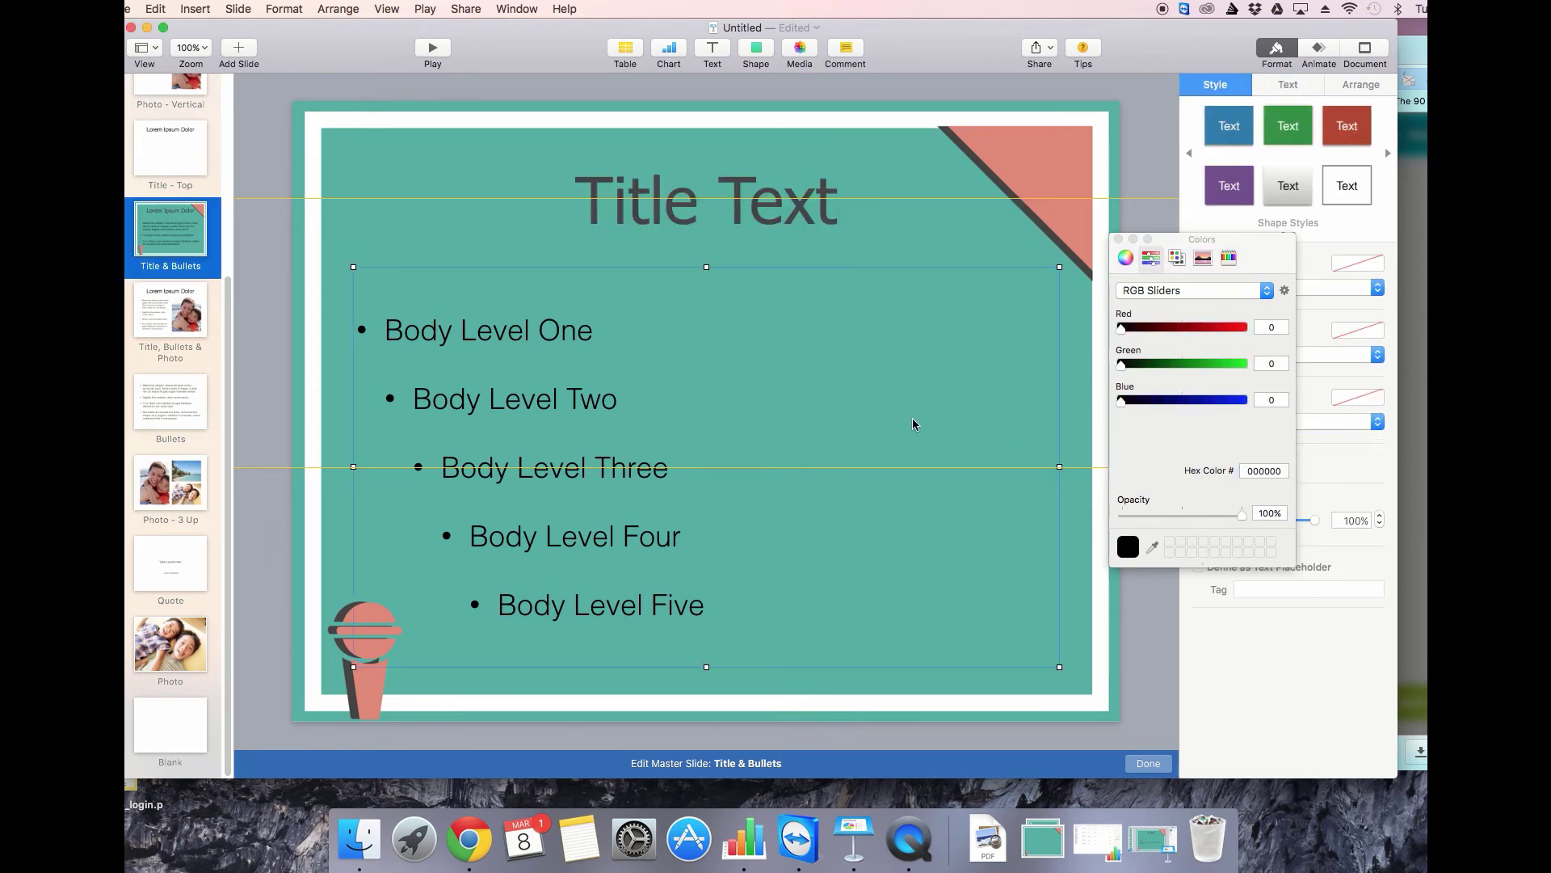
{"action": "triple_click", "coordinate": [472, 328]}
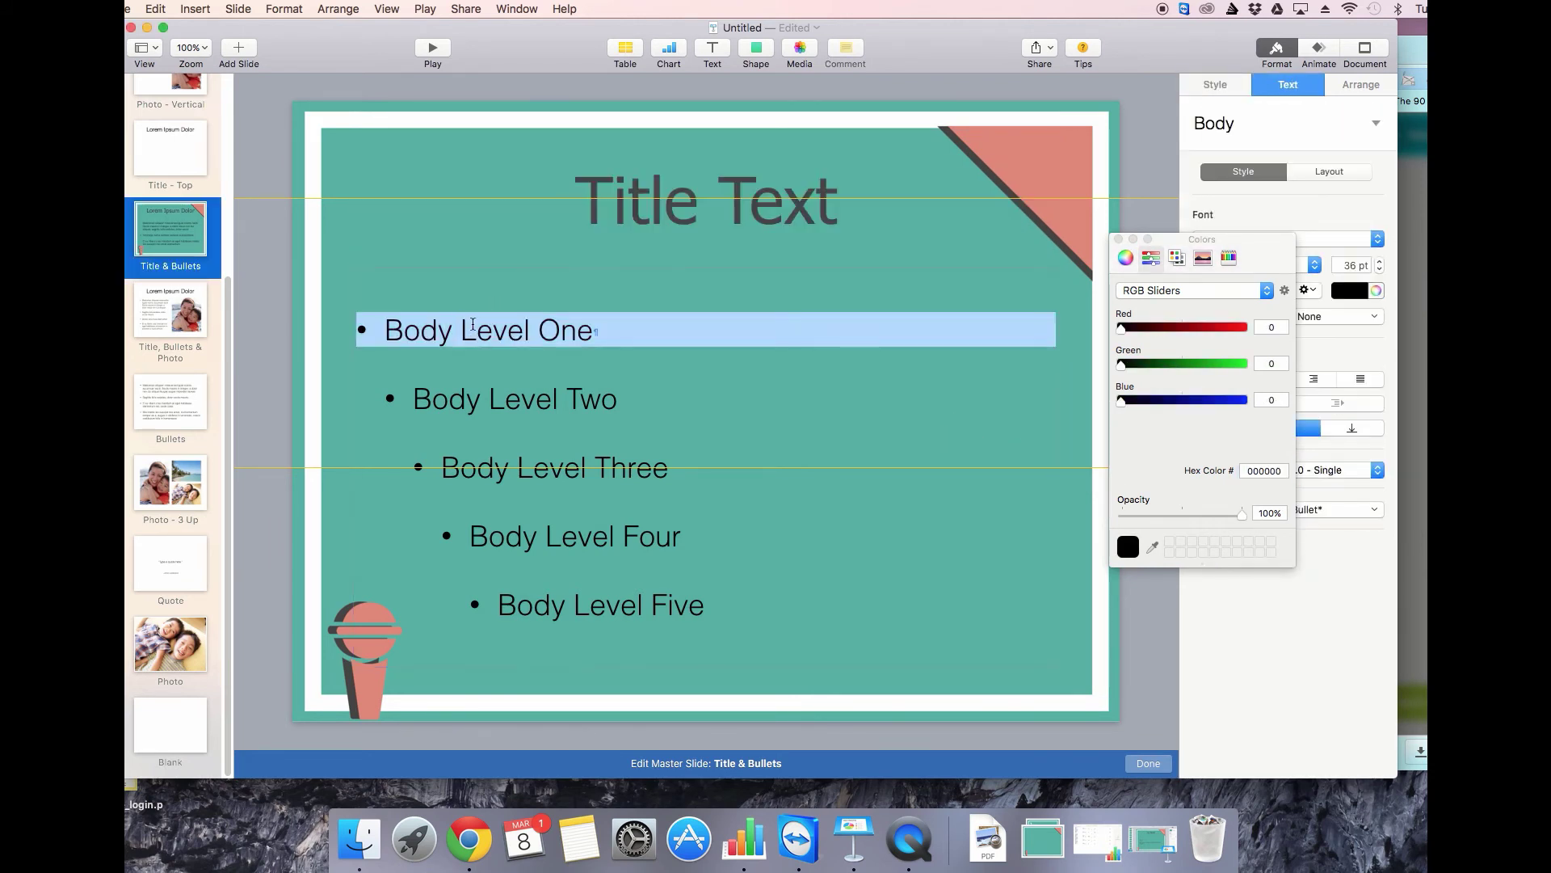
{"action": "left_click", "coordinate": [1119, 239]}
{"action": "left_click", "coordinate": [1376, 290]}
{"action": "left_click", "coordinate": [1264, 470]}
{"action": "type", "text": "4545"}
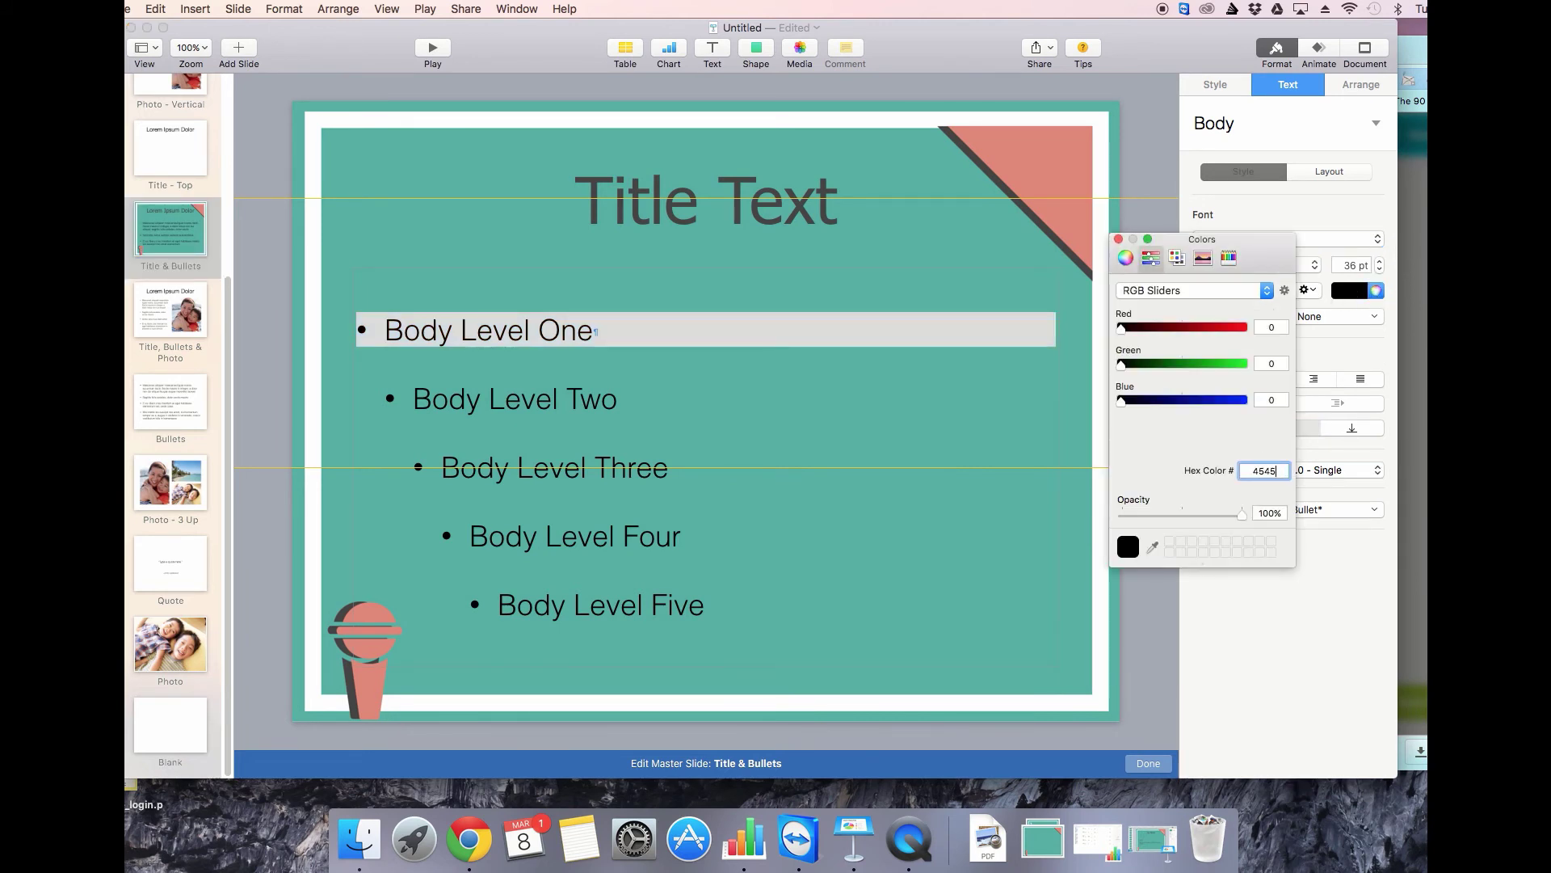
{"action": "type", "text": "45"}
{"action": "key", "text": "Return"}
{"action": "triple_click", "coordinate": [471, 398]}
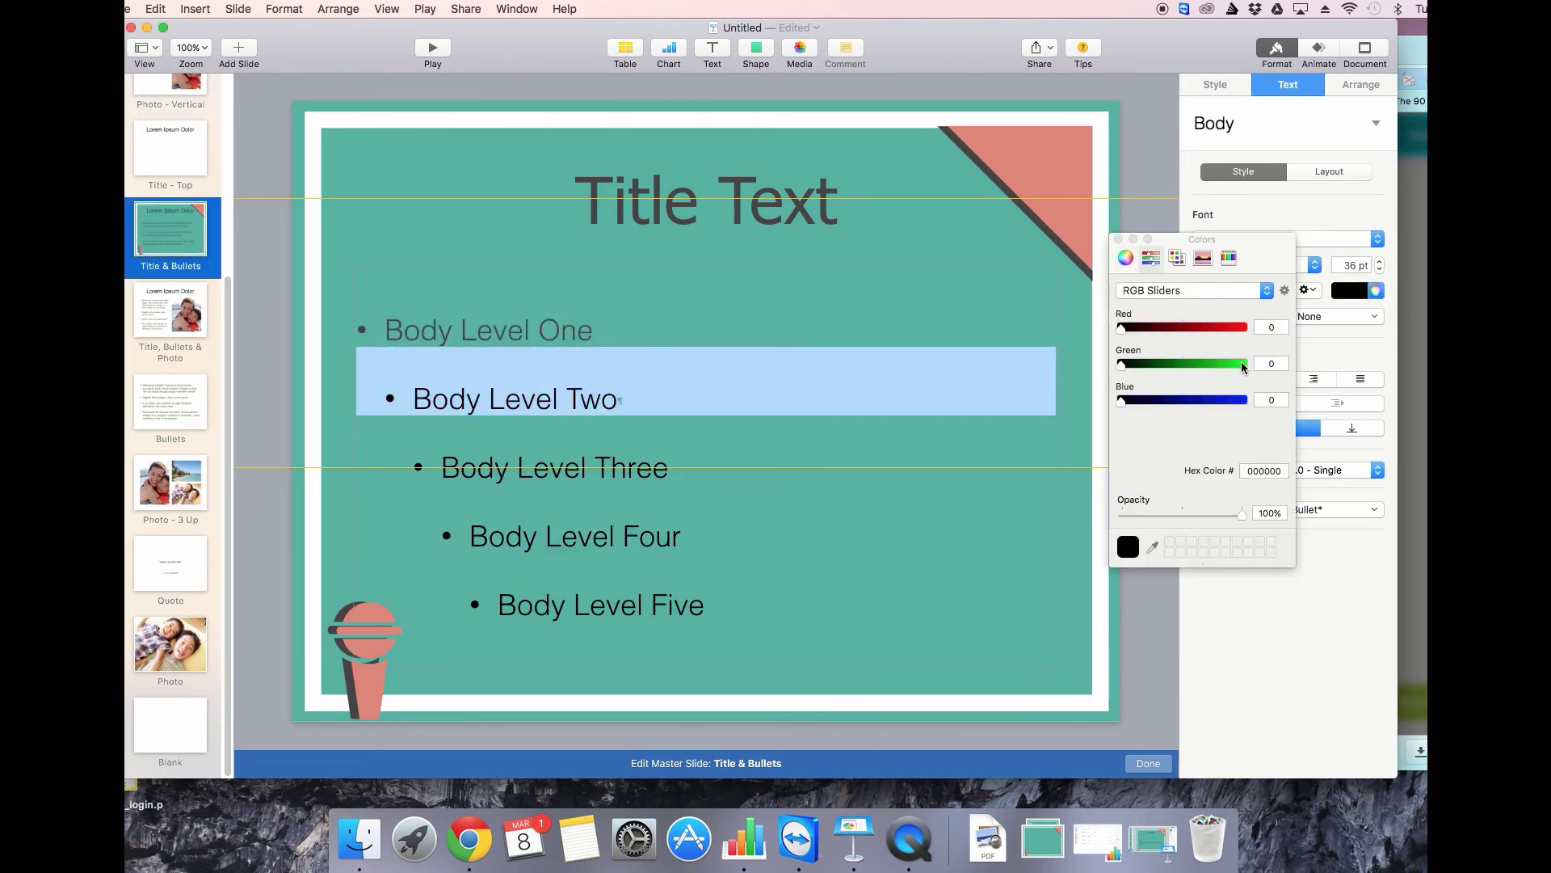
{"action": "left_click", "coordinate": [1263, 470]}
Colour Body Levels Three, Five and Four dark grey 454545.
{"action": "type", "text": "454545"}
{"action": "key", "text": "Return"}
{"action": "triple_click", "coordinate": [565, 467]}
{"action": "left_click", "coordinate": [1376, 290]}
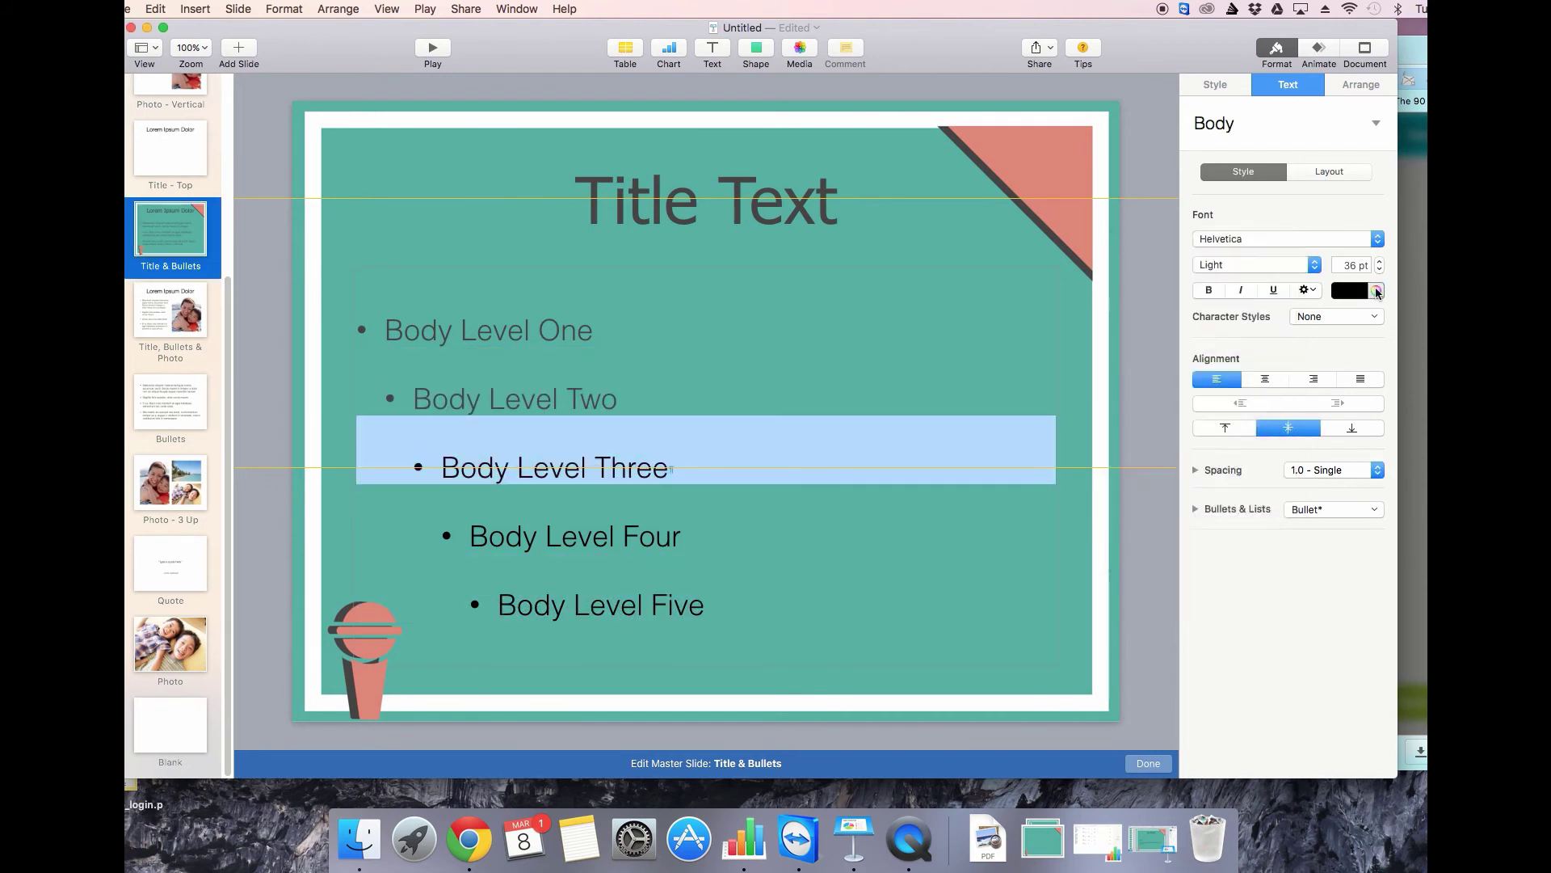
{"action": "left_click", "coordinate": [1376, 290]}
{"action": "left_click", "coordinate": [1264, 471]}
{"action": "type", "text": "454545"}
{"action": "key", "text": "Return"}
{"action": "triple_click", "coordinate": [994, 606]}
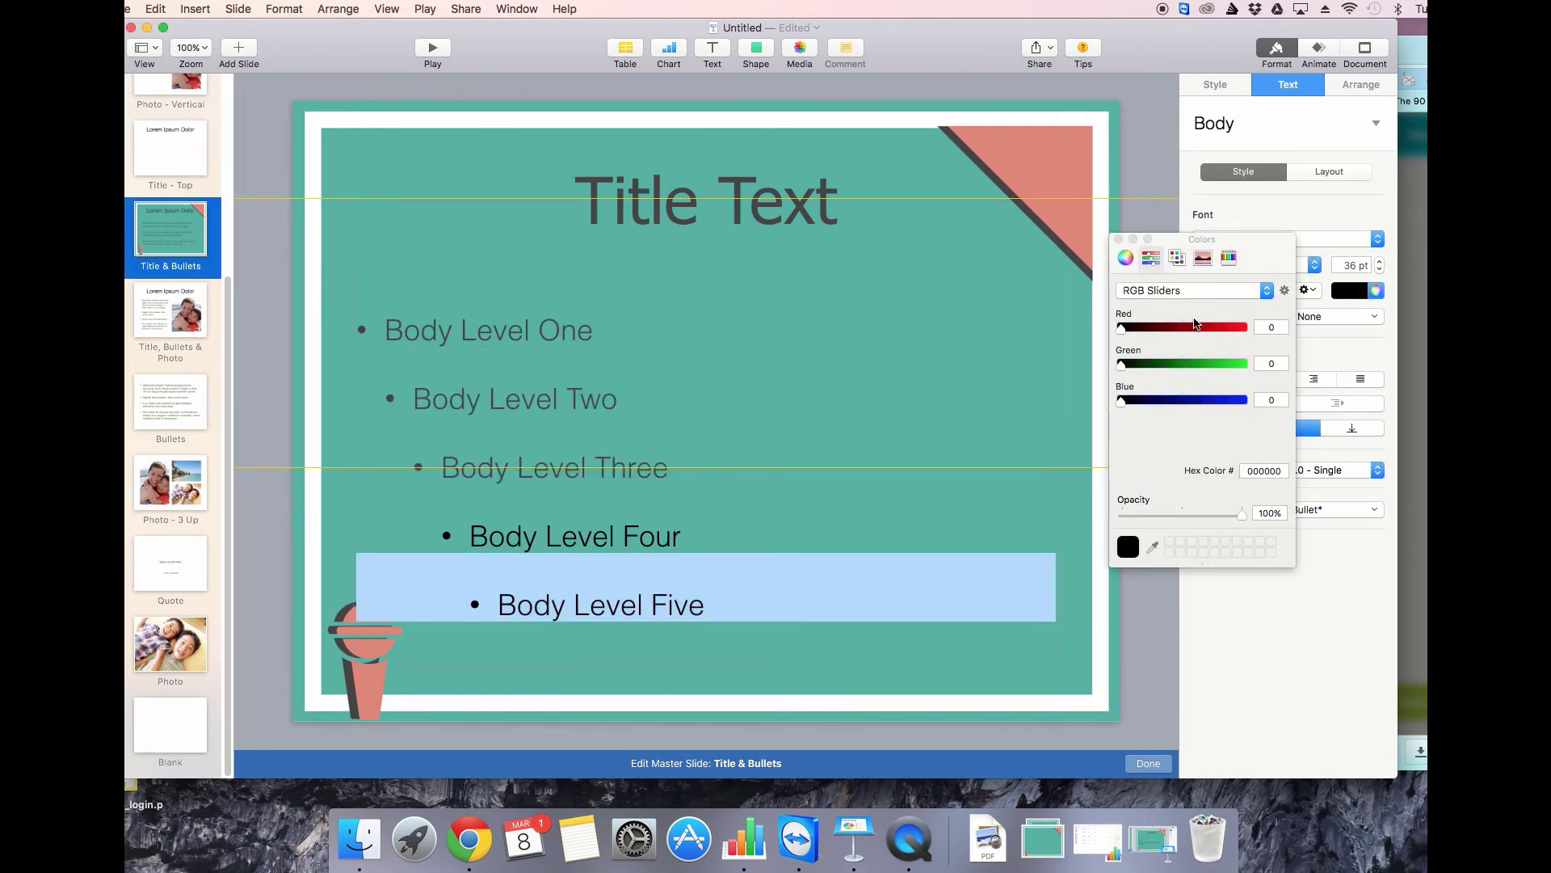
{"action": "left_click", "coordinate": [1376, 290]}
{"action": "left_click", "coordinate": [1376, 290]}
{"action": "left_click", "coordinate": [1263, 471]}
{"action": "type", "text": "454545"}
{"action": "key", "text": "Return"}
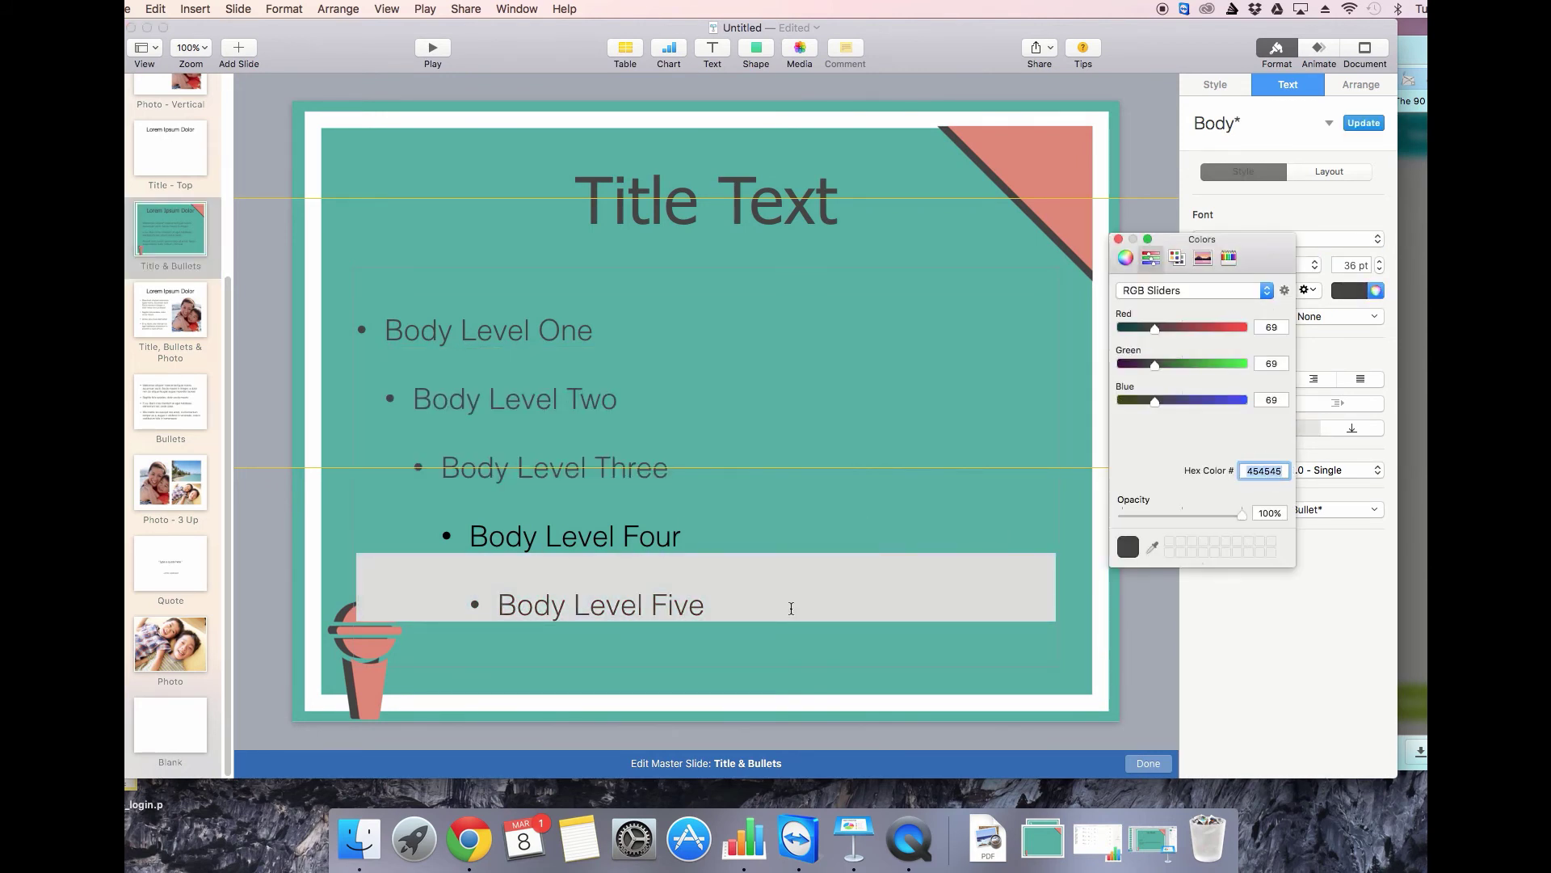
{"action": "triple_click", "coordinate": [808, 536]}
{"action": "left_click", "coordinate": [1376, 290]}
{"action": "left_click", "coordinate": [1376, 290]}
{"action": "left_click", "coordinate": [1263, 470]}
{"action": "type", "text": "454545"}
{"action": "key", "text": "Return"}
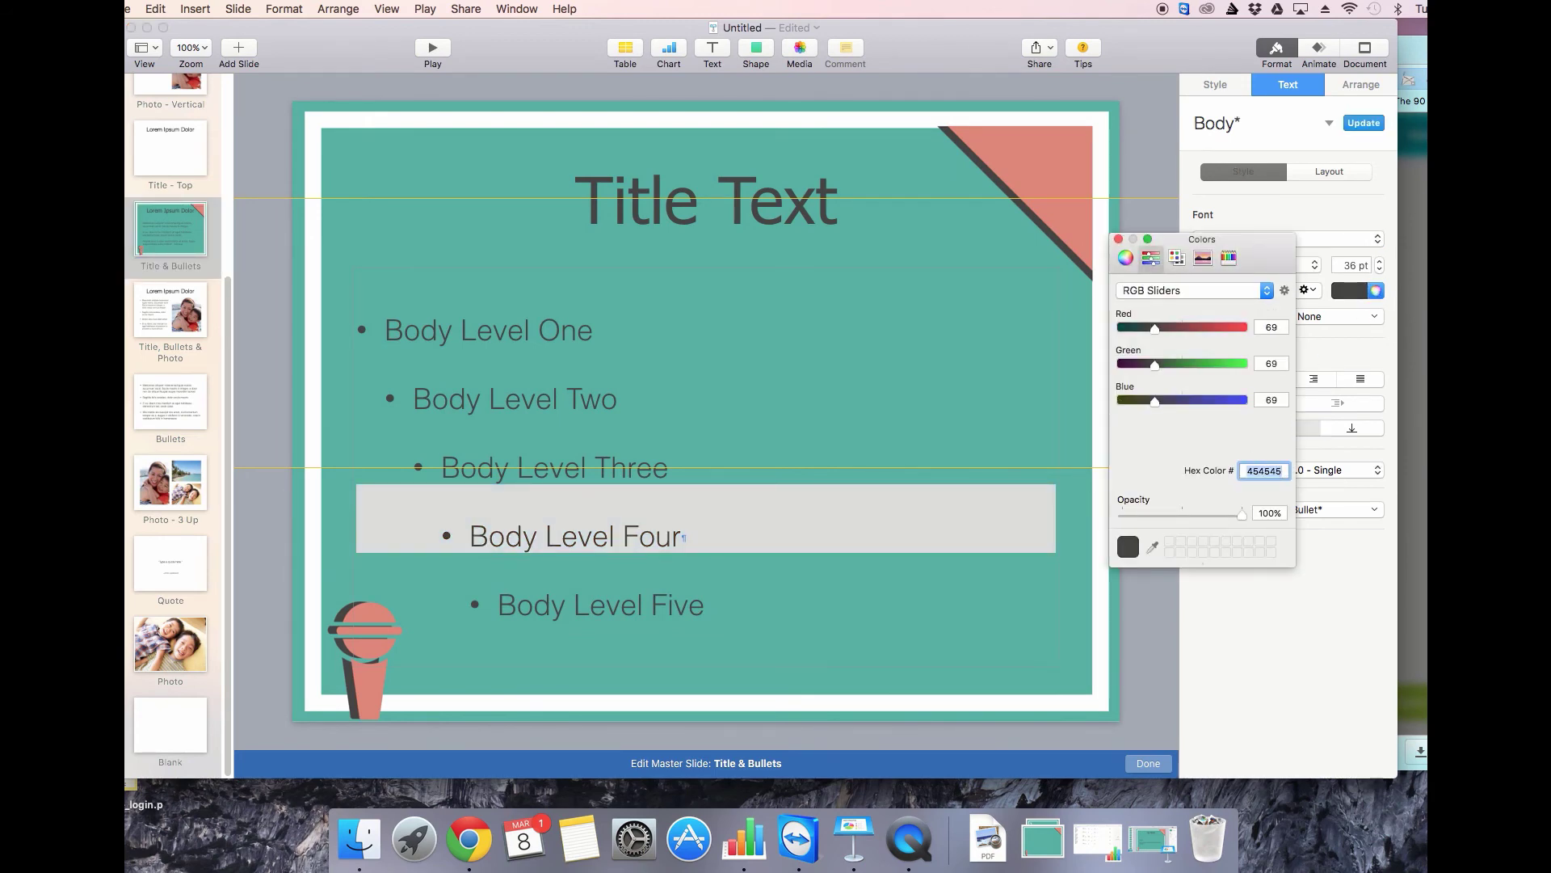
Set Body Levels One, Two and Three to the Tahoma font.
{"action": "triple_click", "coordinate": [800, 329]}
{"action": "key", "text": "Escape"}
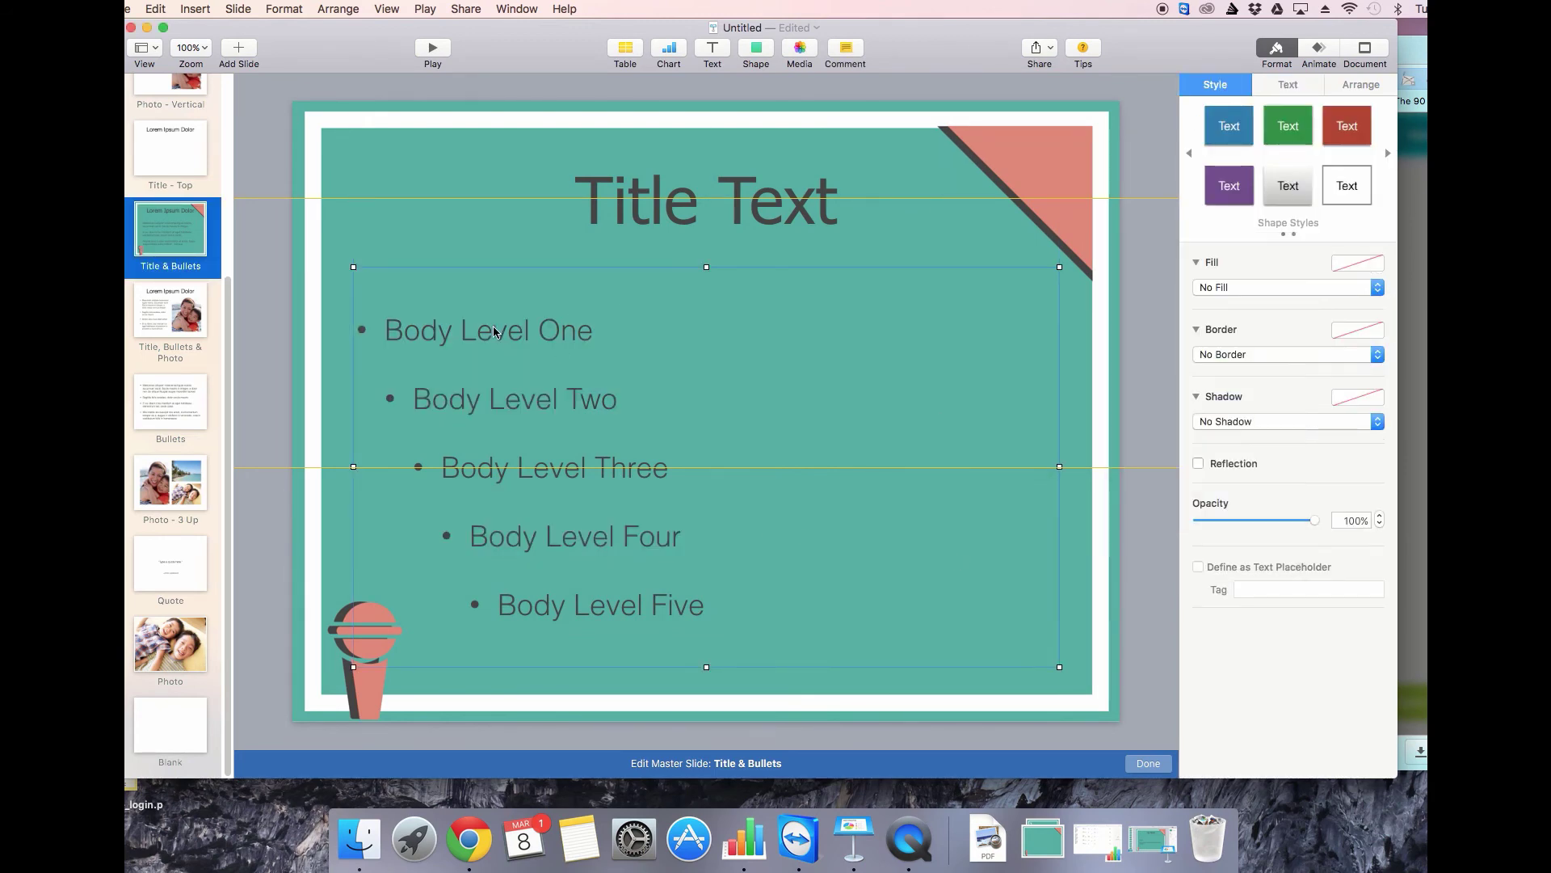
{"action": "triple_click", "coordinate": [495, 331]}
{"action": "left_click", "coordinate": [1288, 239]}
{"action": "left_click", "coordinate": [1289, 238]}
{"action": "triple_click", "coordinate": [731, 375]}
{"action": "left_click", "coordinate": [1289, 238]}
{"action": "left_click", "coordinate": [1289, 238]}
{"action": "triple_click", "coordinate": [727, 467]}
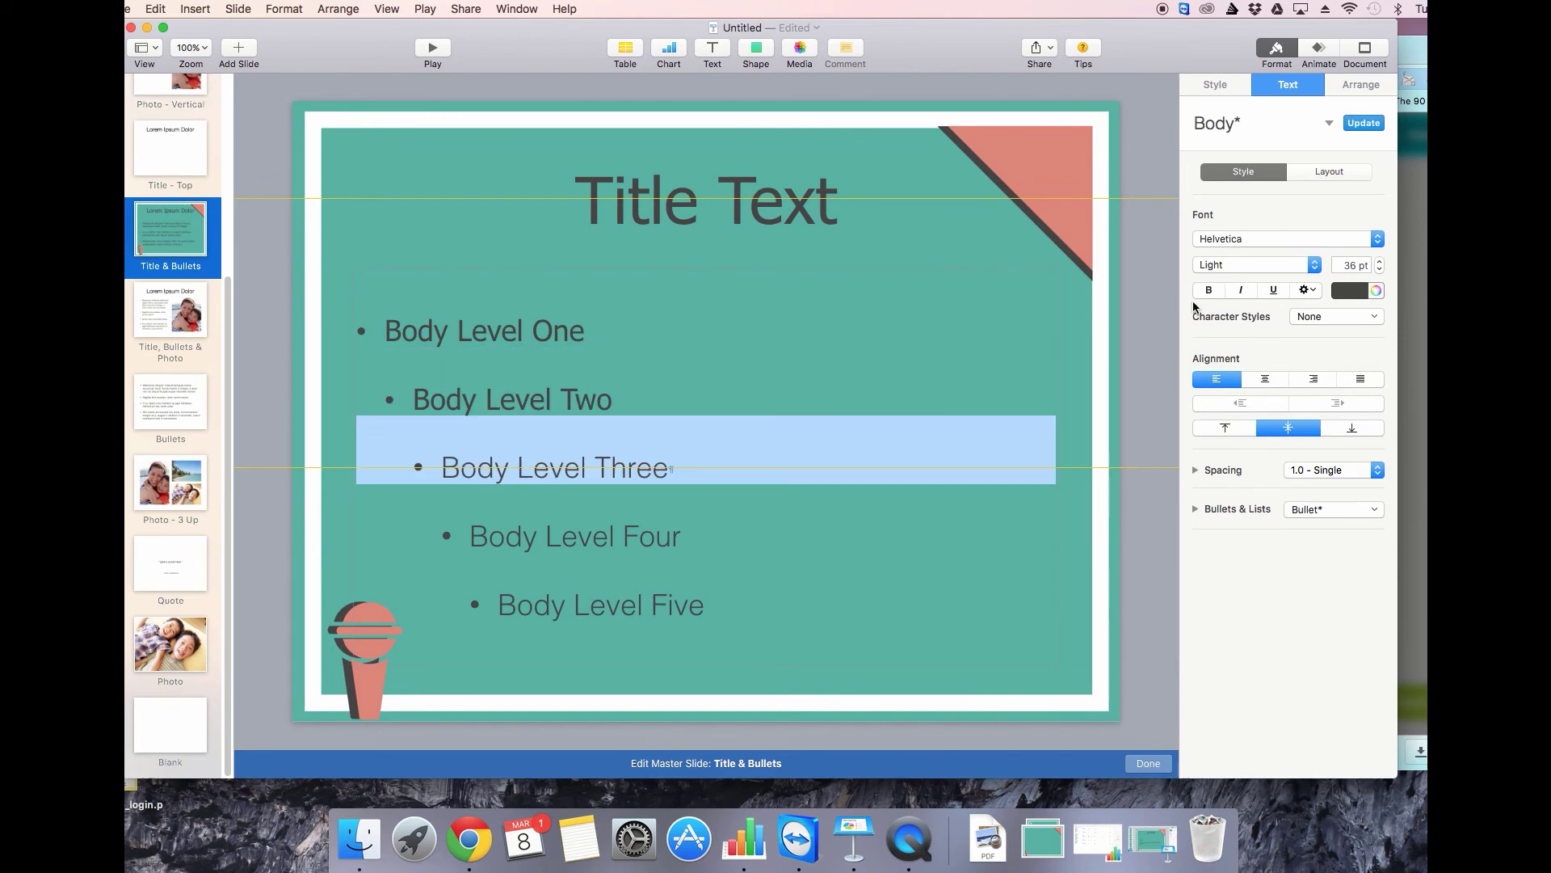
{"action": "left_click", "coordinate": [1220, 238]}
{"action": "left_click", "coordinate": [1220, 221]}
Set Body Levels Four and Five to Tahoma and check the restyled levels.
{"action": "triple_click", "coordinate": [808, 537]}
{"action": "left_click", "coordinate": [1220, 238]}
{"action": "left_click", "coordinate": [1220, 220]}
{"action": "triple_click", "coordinate": [808, 606]}
{"action": "left_click", "coordinate": [1221, 238]}
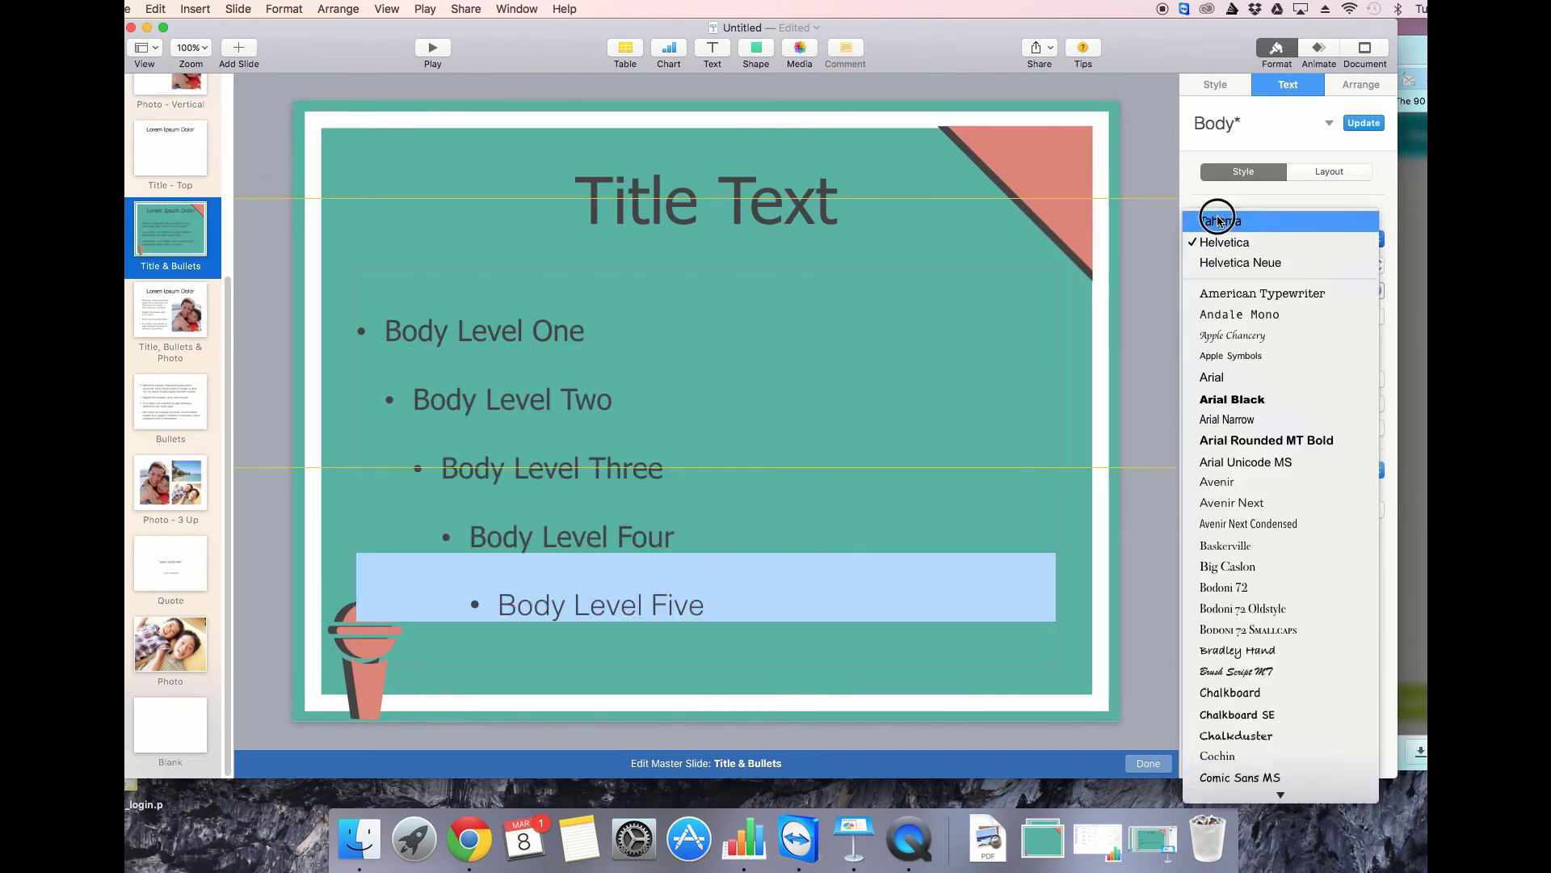
{"action": "left_click", "coordinate": [1219, 220]}
{"action": "triple_click", "coordinate": [876, 409]}
{"action": "triple_click", "coordinate": [927, 549]}
{"action": "triple_click", "coordinate": [940, 606]}
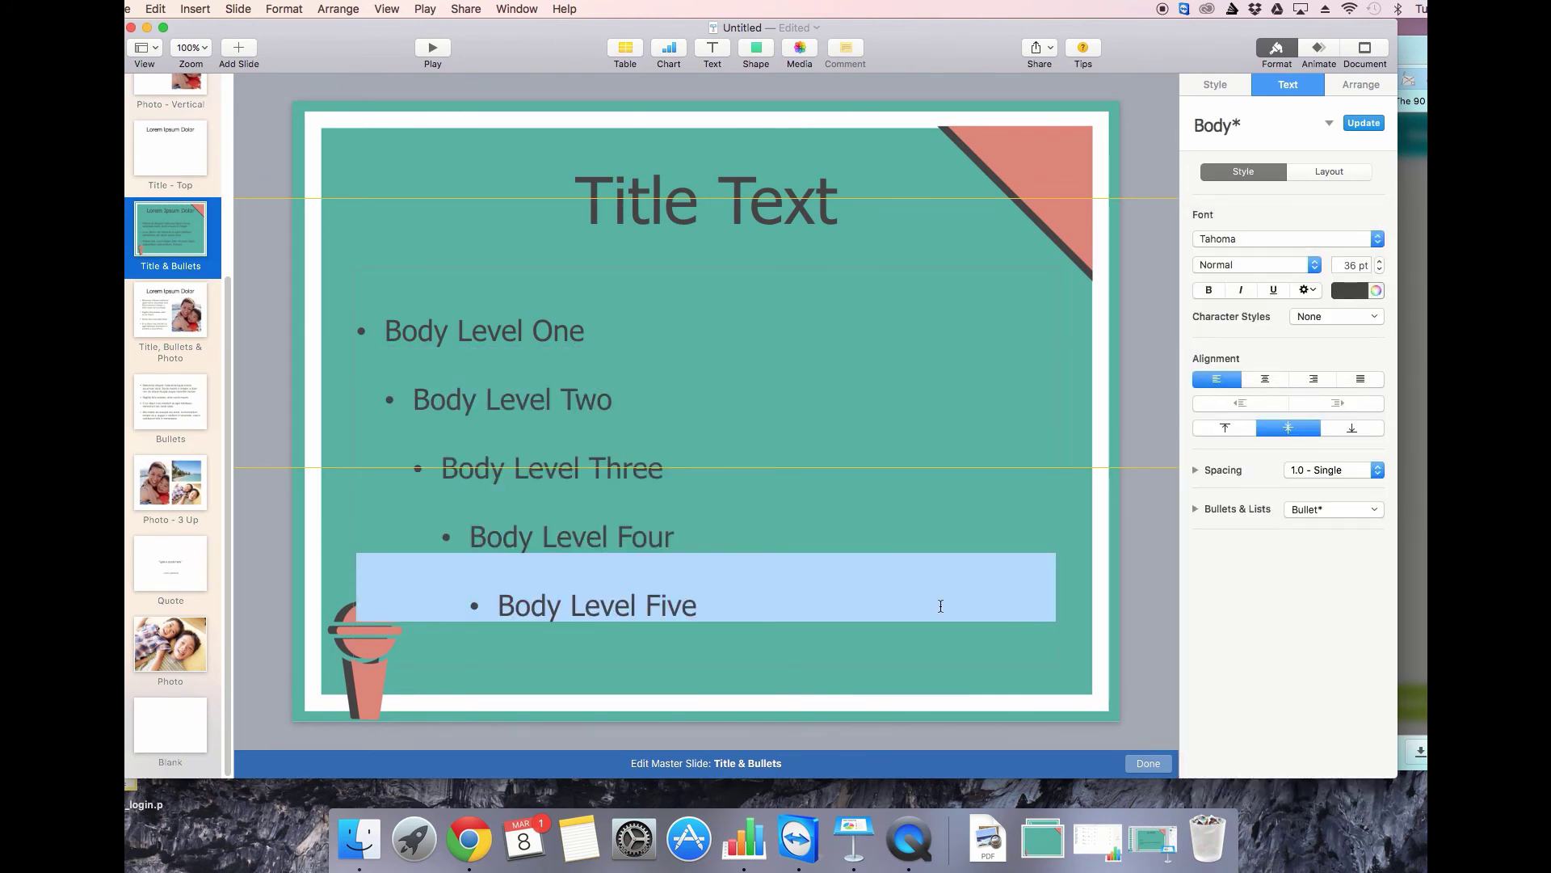
{"action": "left_click", "coordinate": [808, 149]}
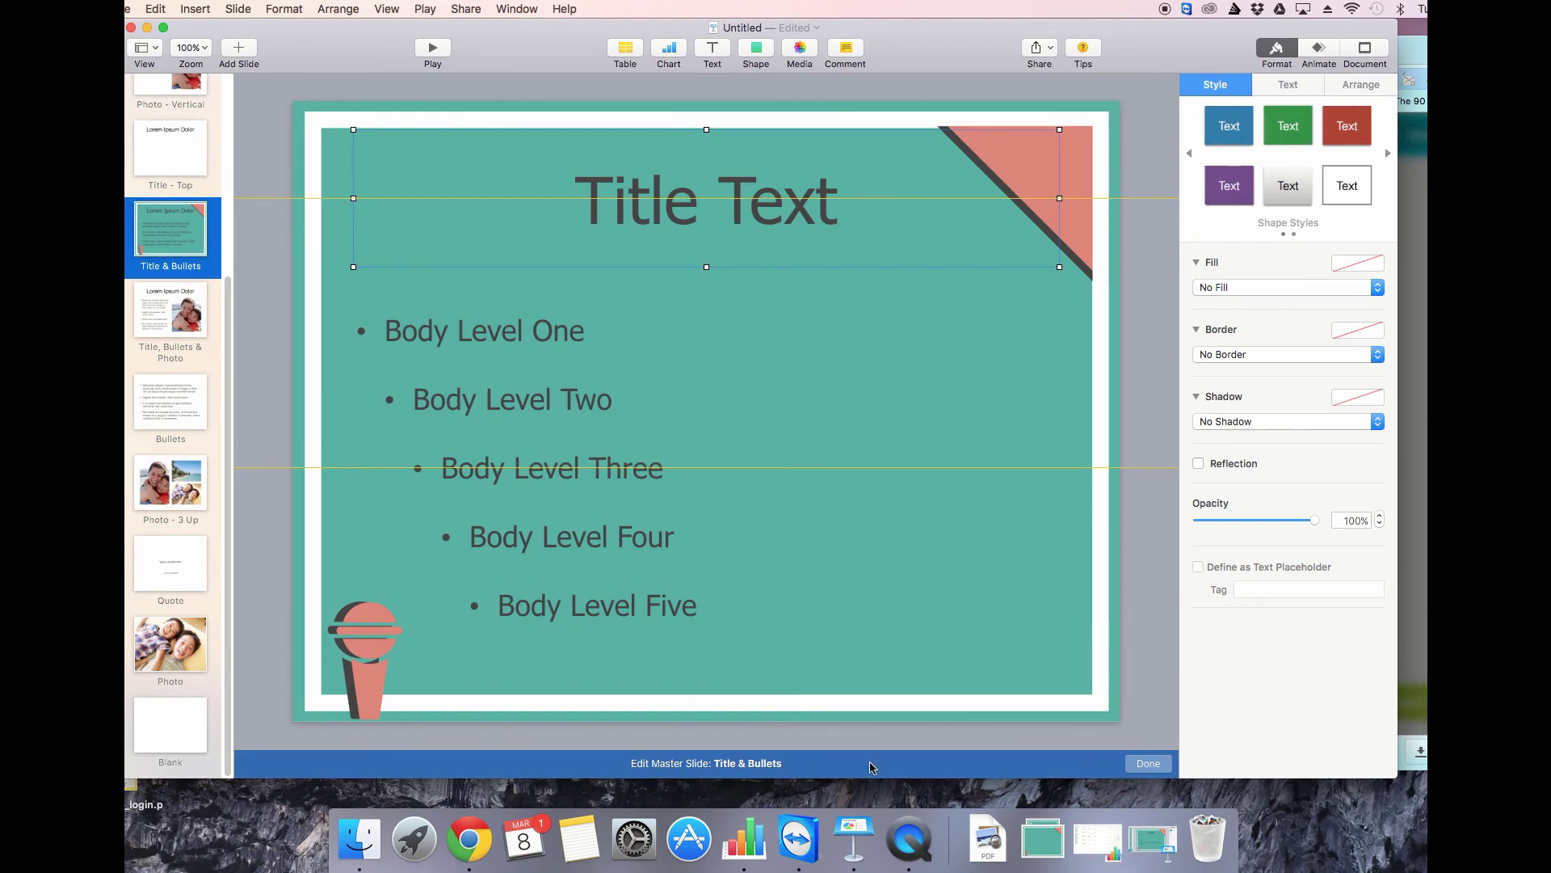
Exit master editing and select the body placeholder on slide 2's teal layout.
{"action": "left_click", "coordinate": [1165, 764]}
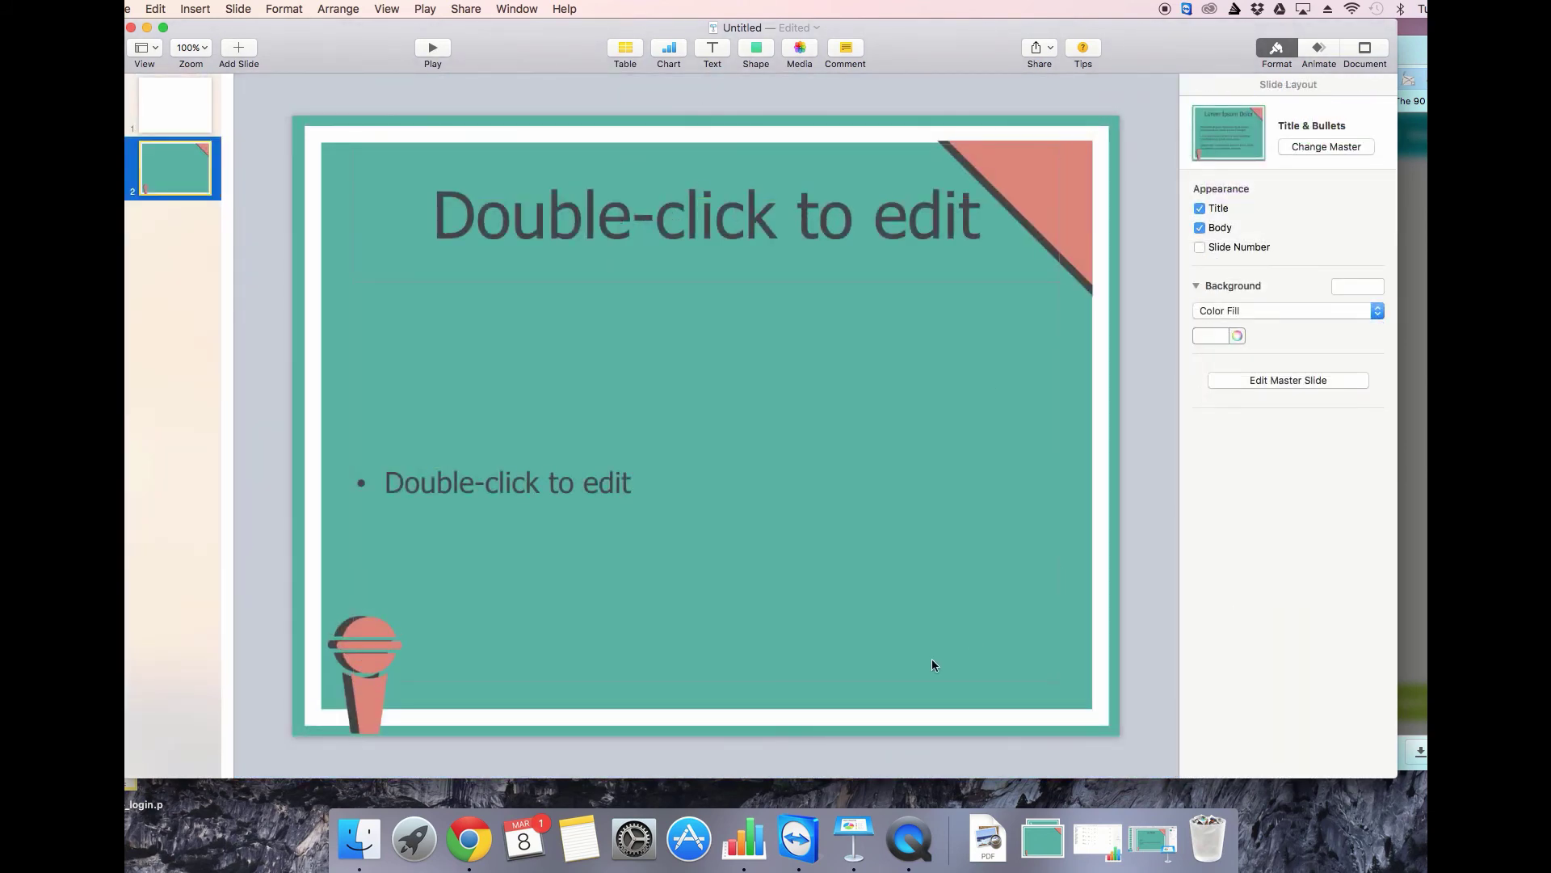
{"action": "left_click", "coordinate": [239, 48]}
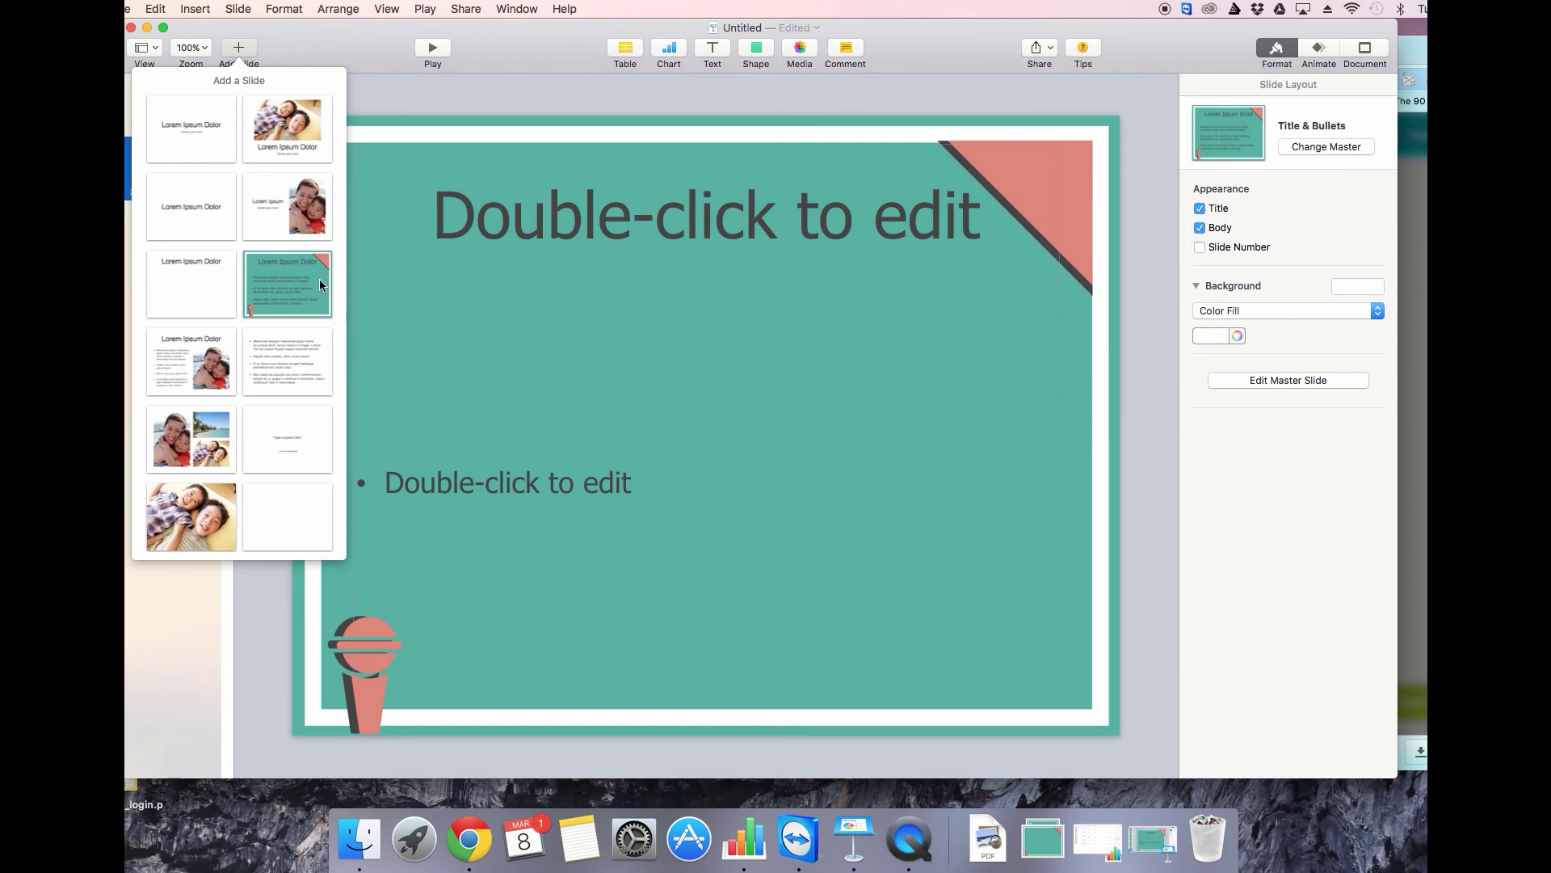
{"action": "left_click", "coordinate": [251, 266]}
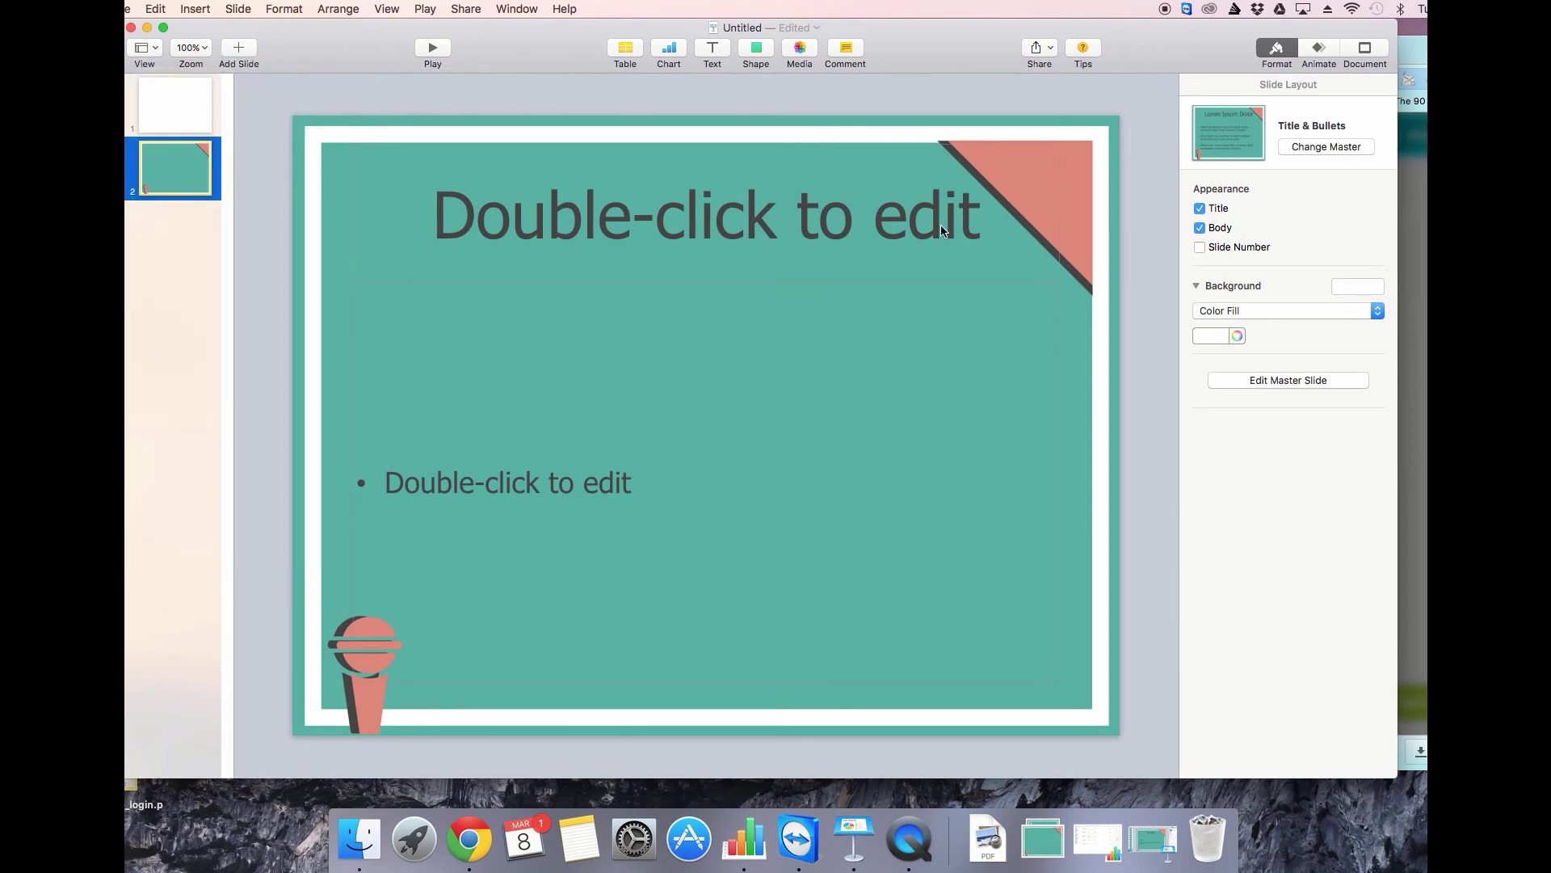
{"action": "left_click", "coordinate": [928, 433]}
Insert a new text box on slide 2 reading 'Week 1'.
{"action": "left_click", "coordinate": [934, 512]}
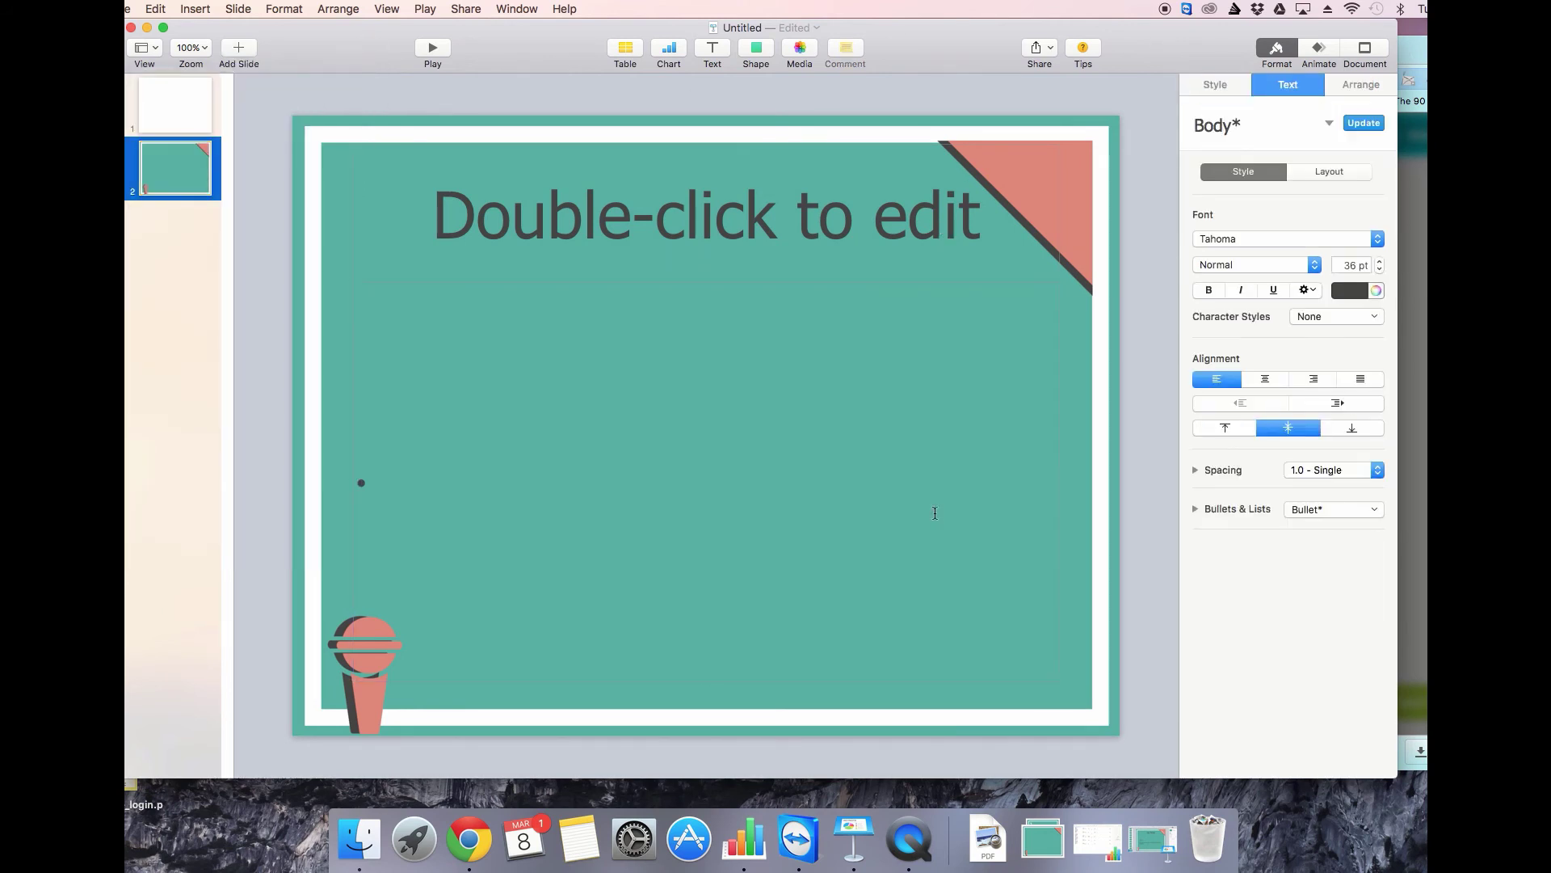
{"action": "left_click", "coordinate": [714, 50]}
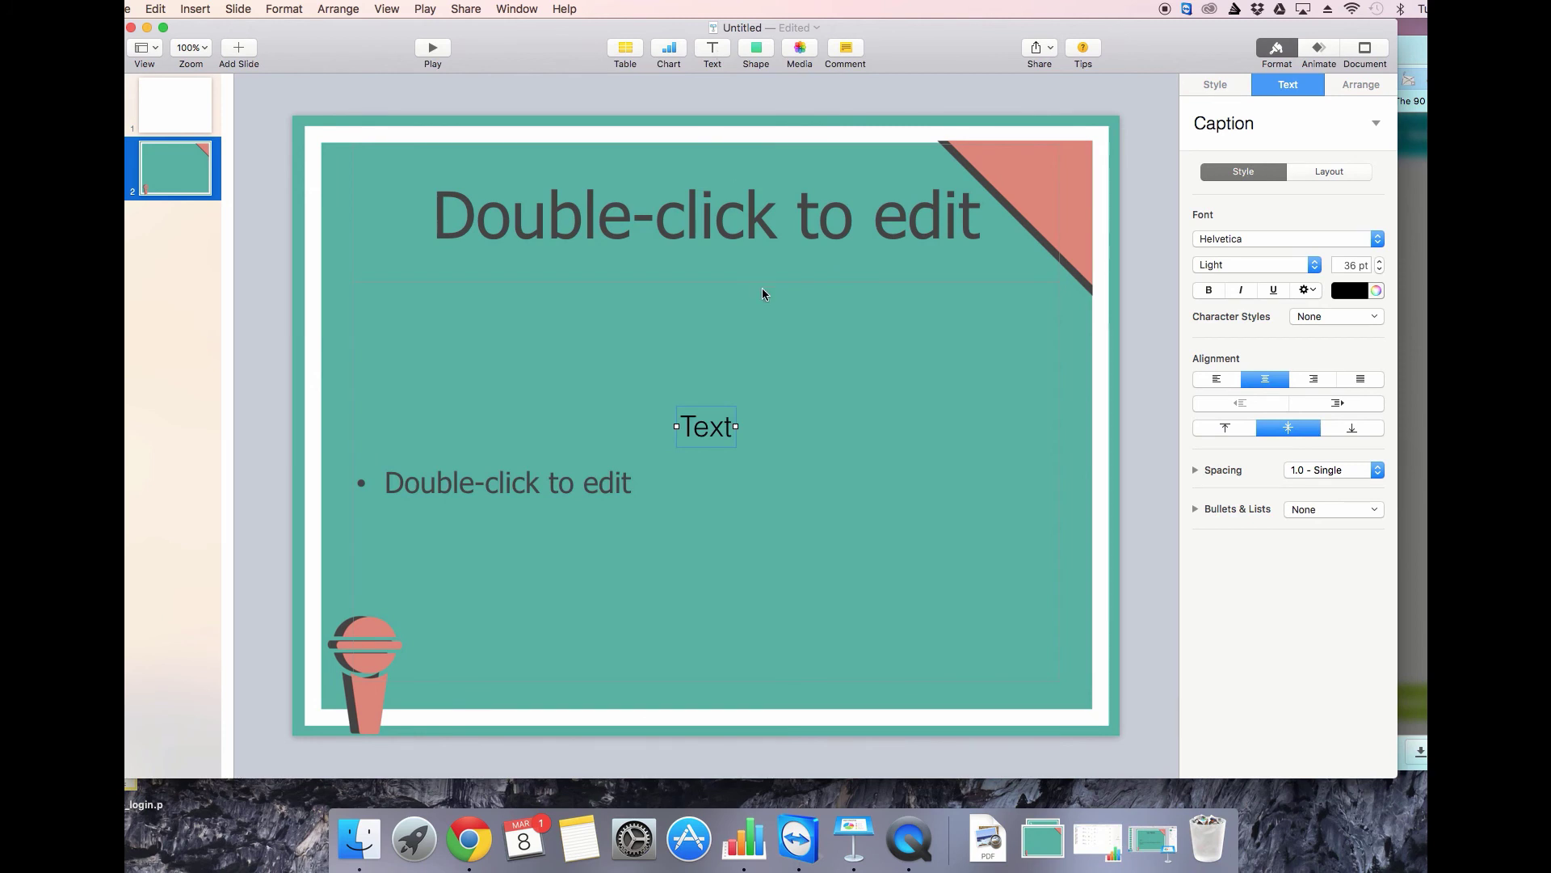
{"action": "double_click", "coordinate": [707, 427]}
{"action": "type", "text": "Week 1"}
Colour the Week 1 text hex 454545 and move it toward the top right.
{"action": "triple_click", "coordinate": [682, 429]}
{"action": "left_click", "coordinate": [1376, 291]}
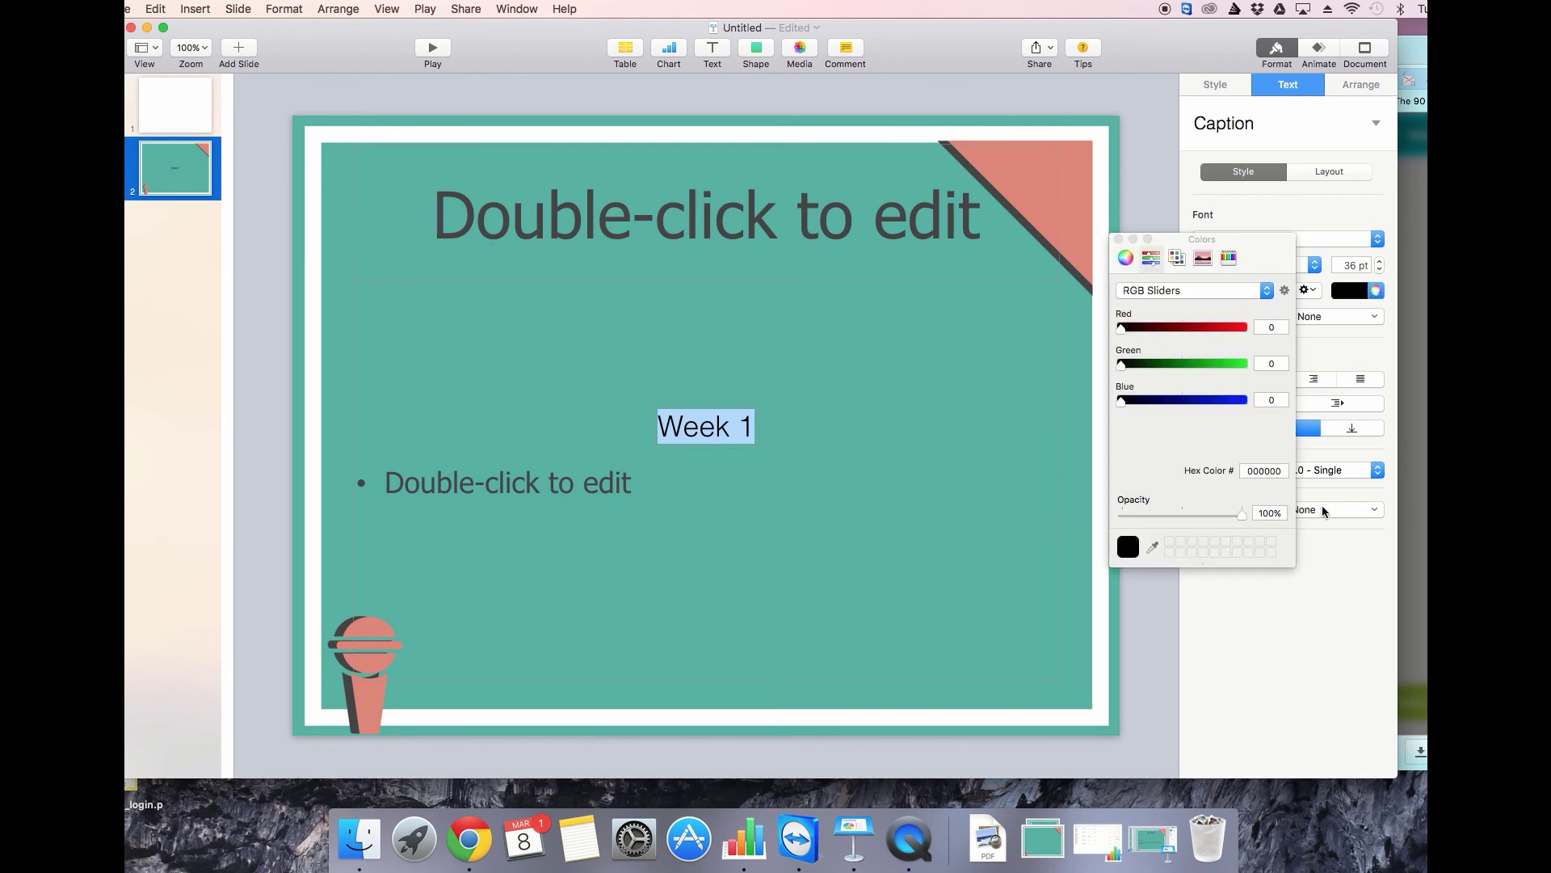
{"action": "left_click", "coordinate": [1264, 470]}
{"action": "type", "text": "454545"}
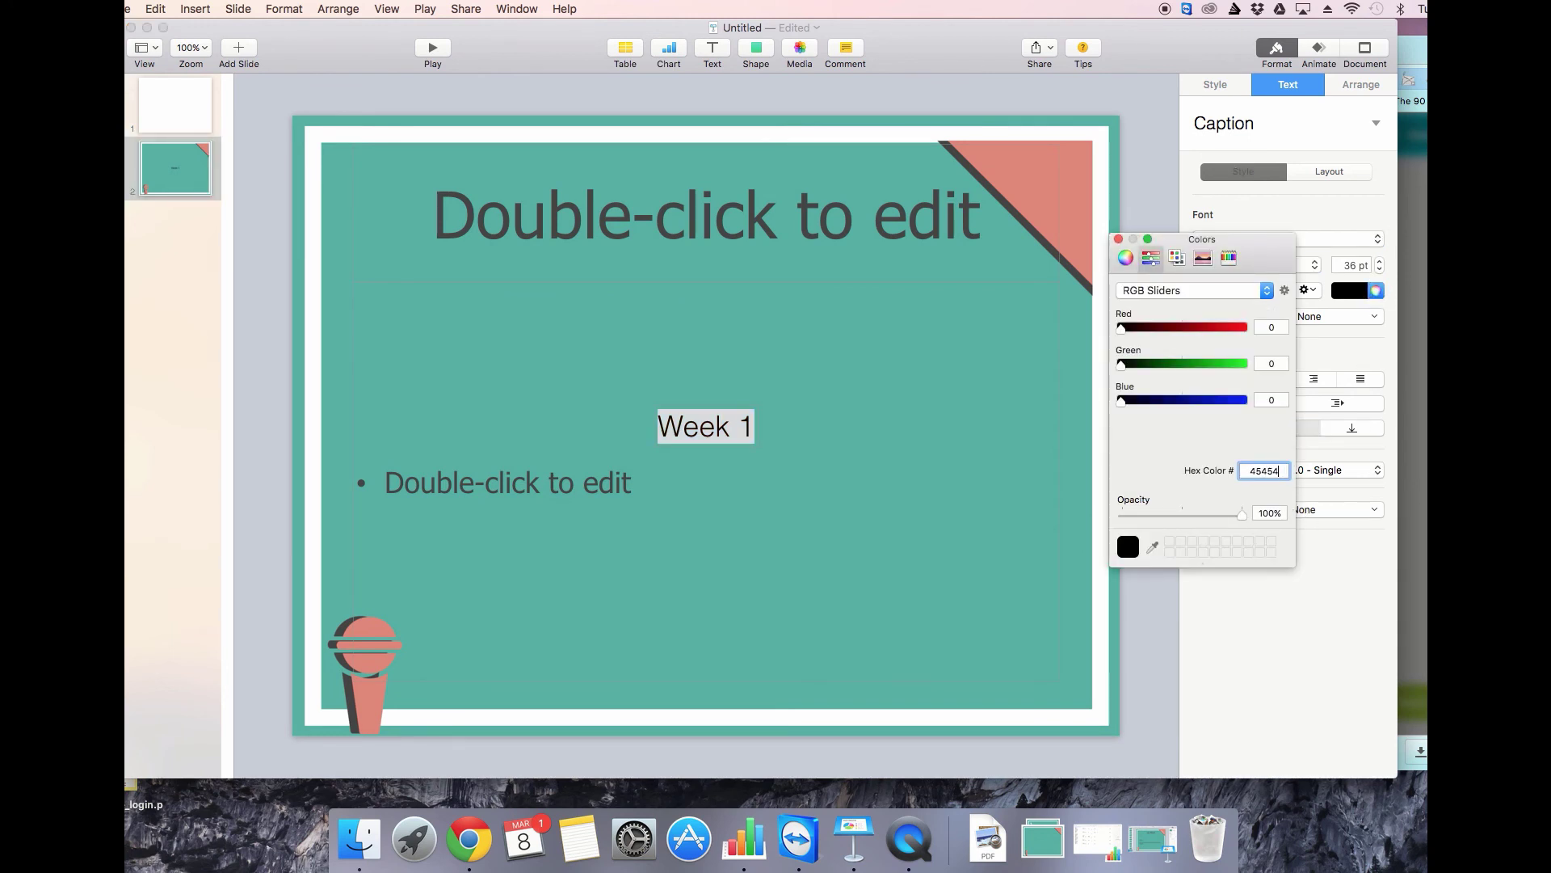
{"action": "key", "text": "Return"}
{"action": "left_click", "coordinate": [847, 517]}
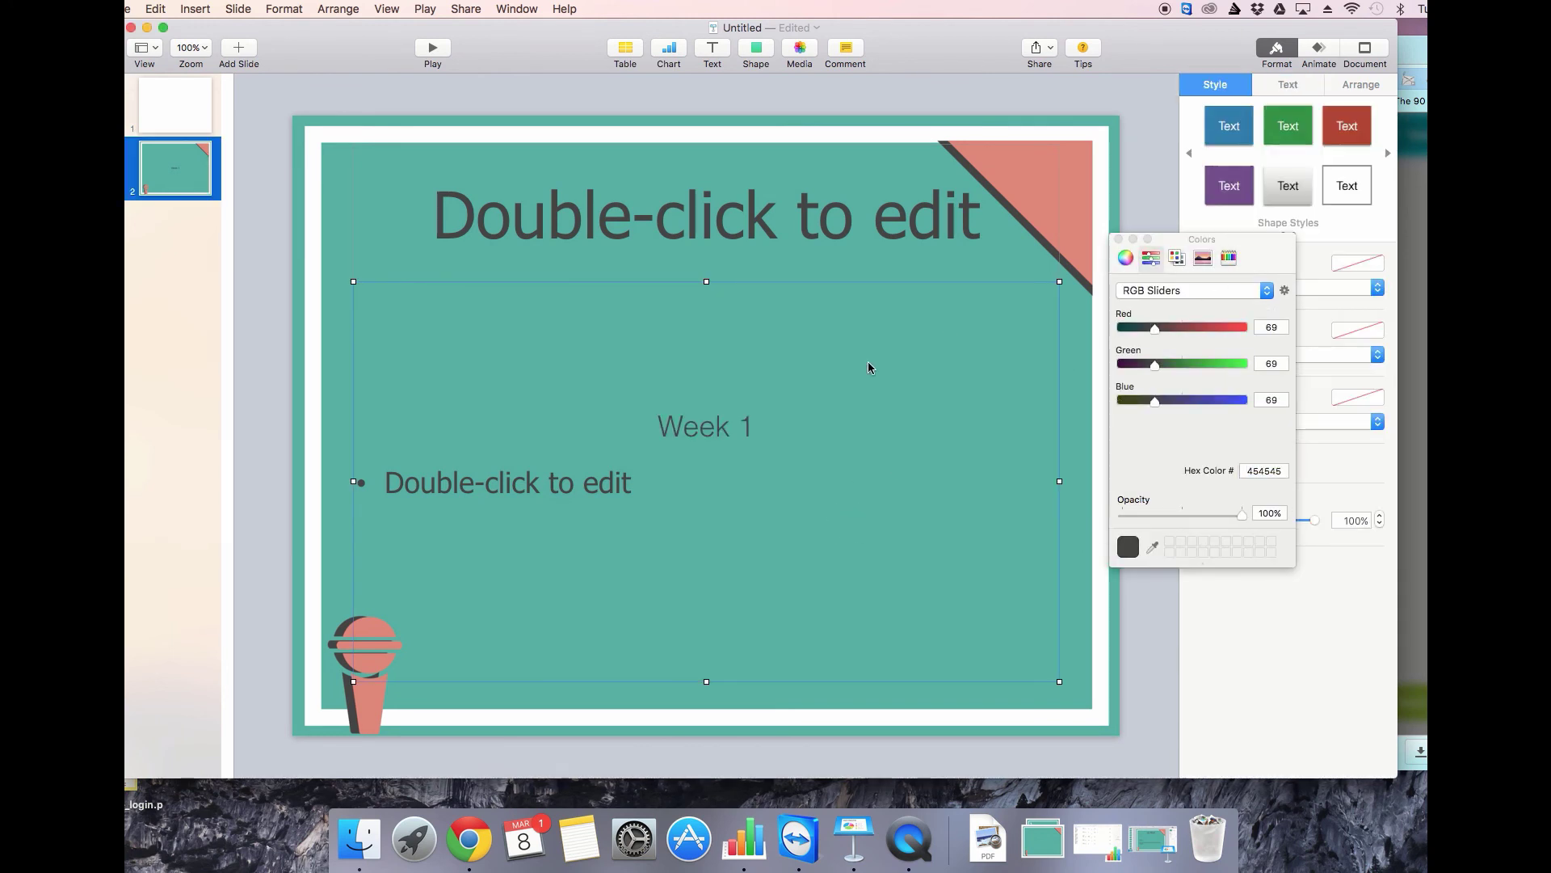
{"action": "left_click", "coordinate": [1119, 240]}
{"action": "left_click_drag", "start_coordinate": [721, 427], "coordinate": [1017, 317]}
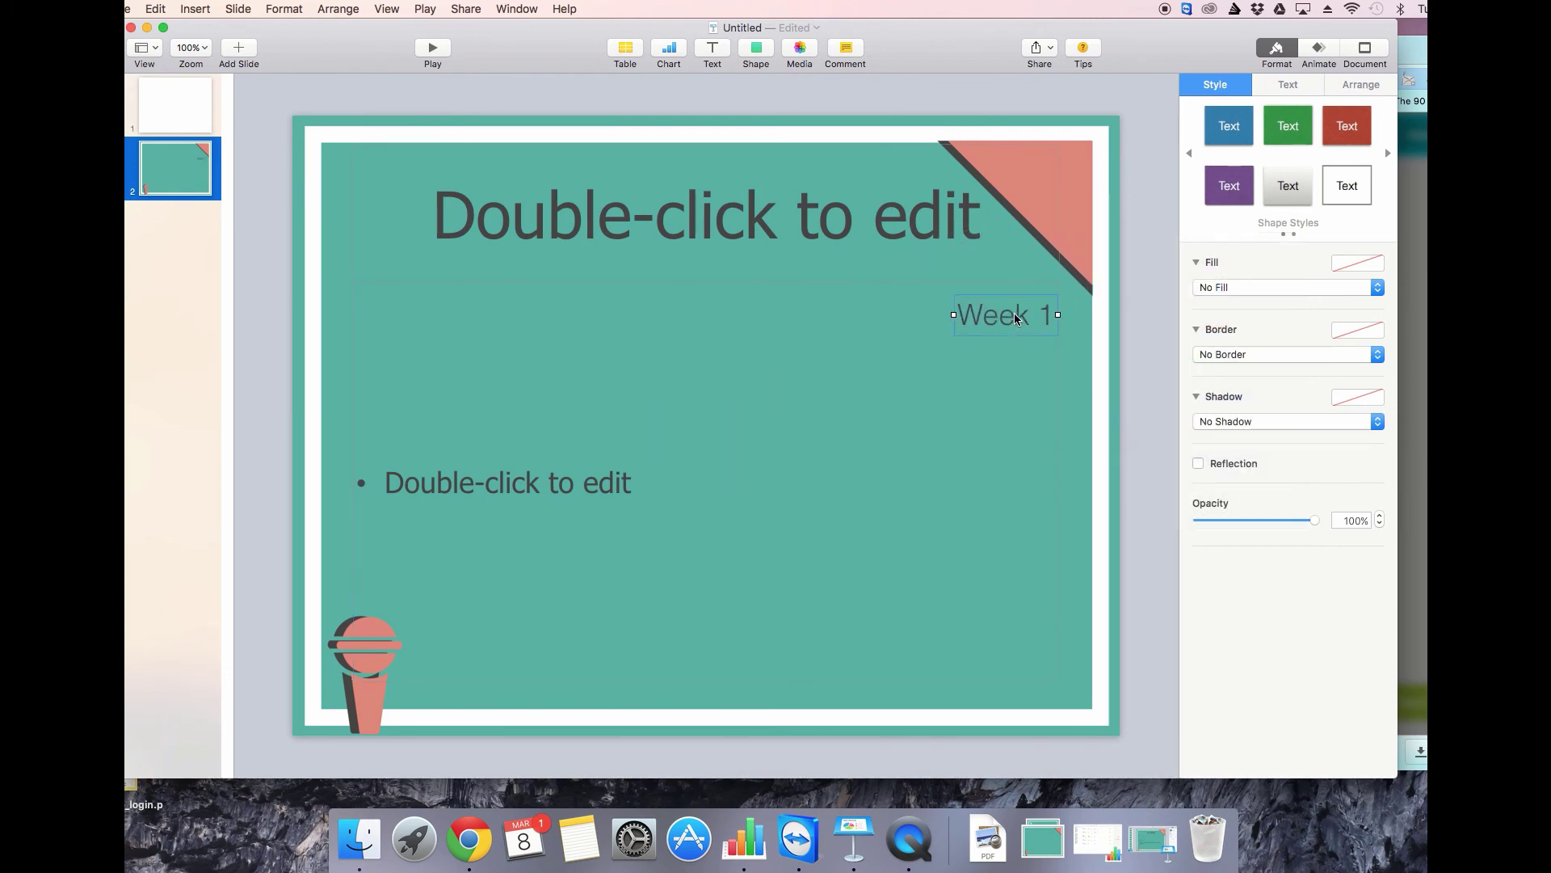
{"action": "left_click", "coordinate": [1009, 315]}
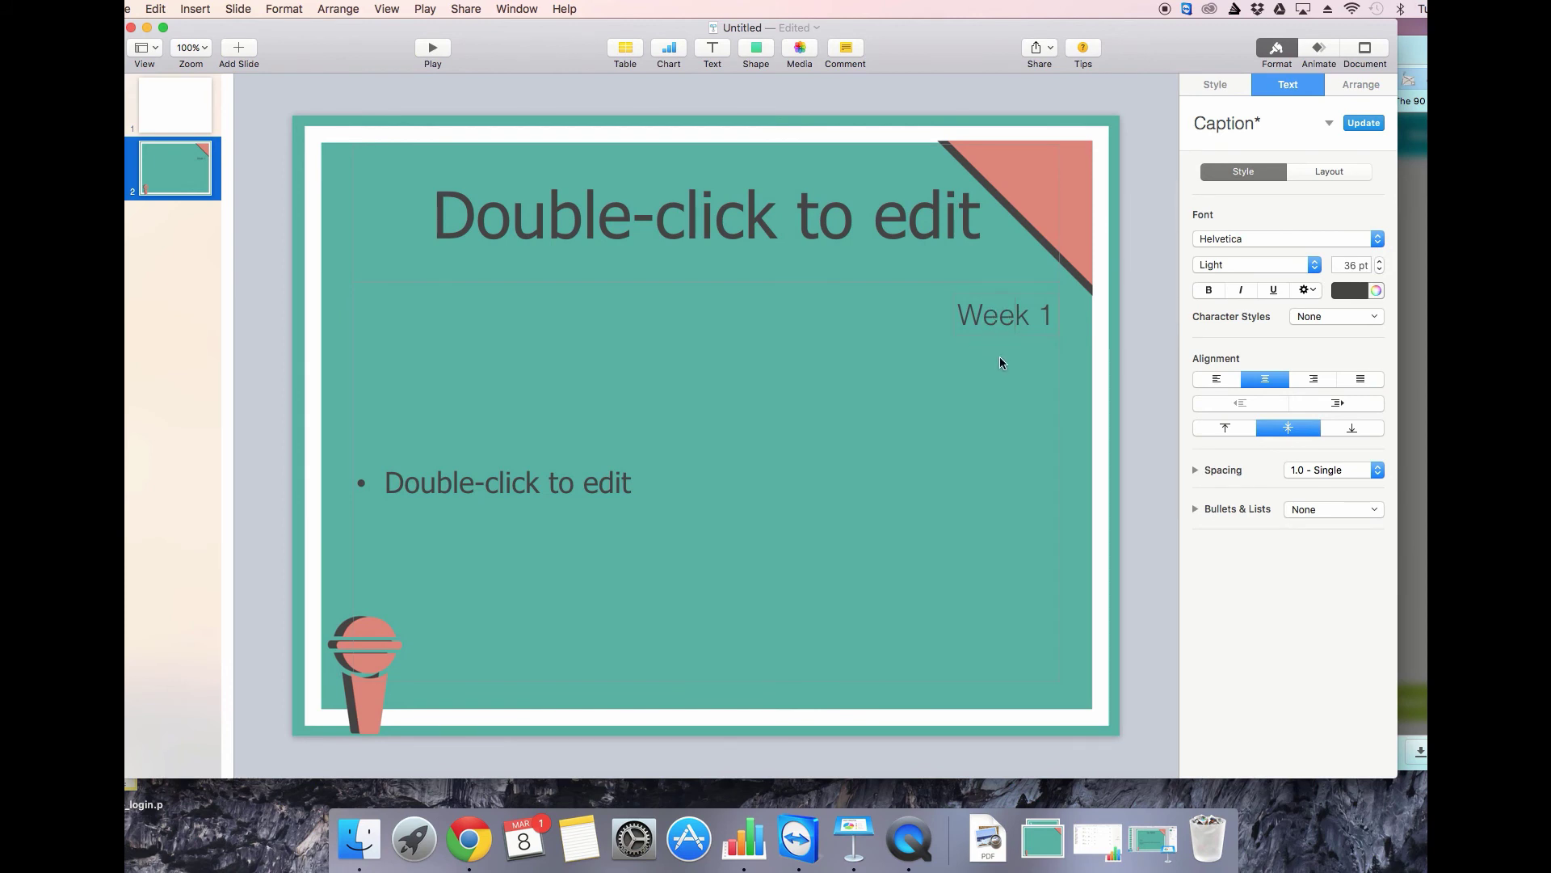
Move the Week 1 label onto the coral corner and rotate it to about 316.6°.
{"action": "left_click_drag", "start_coordinate": [997, 330], "coordinate": [1044, 212]}
{"action": "left_click", "coordinate": [1361, 84]}
{"action": "left_click_drag", "start_coordinate": [1239, 357], "coordinate": [1232, 362]}
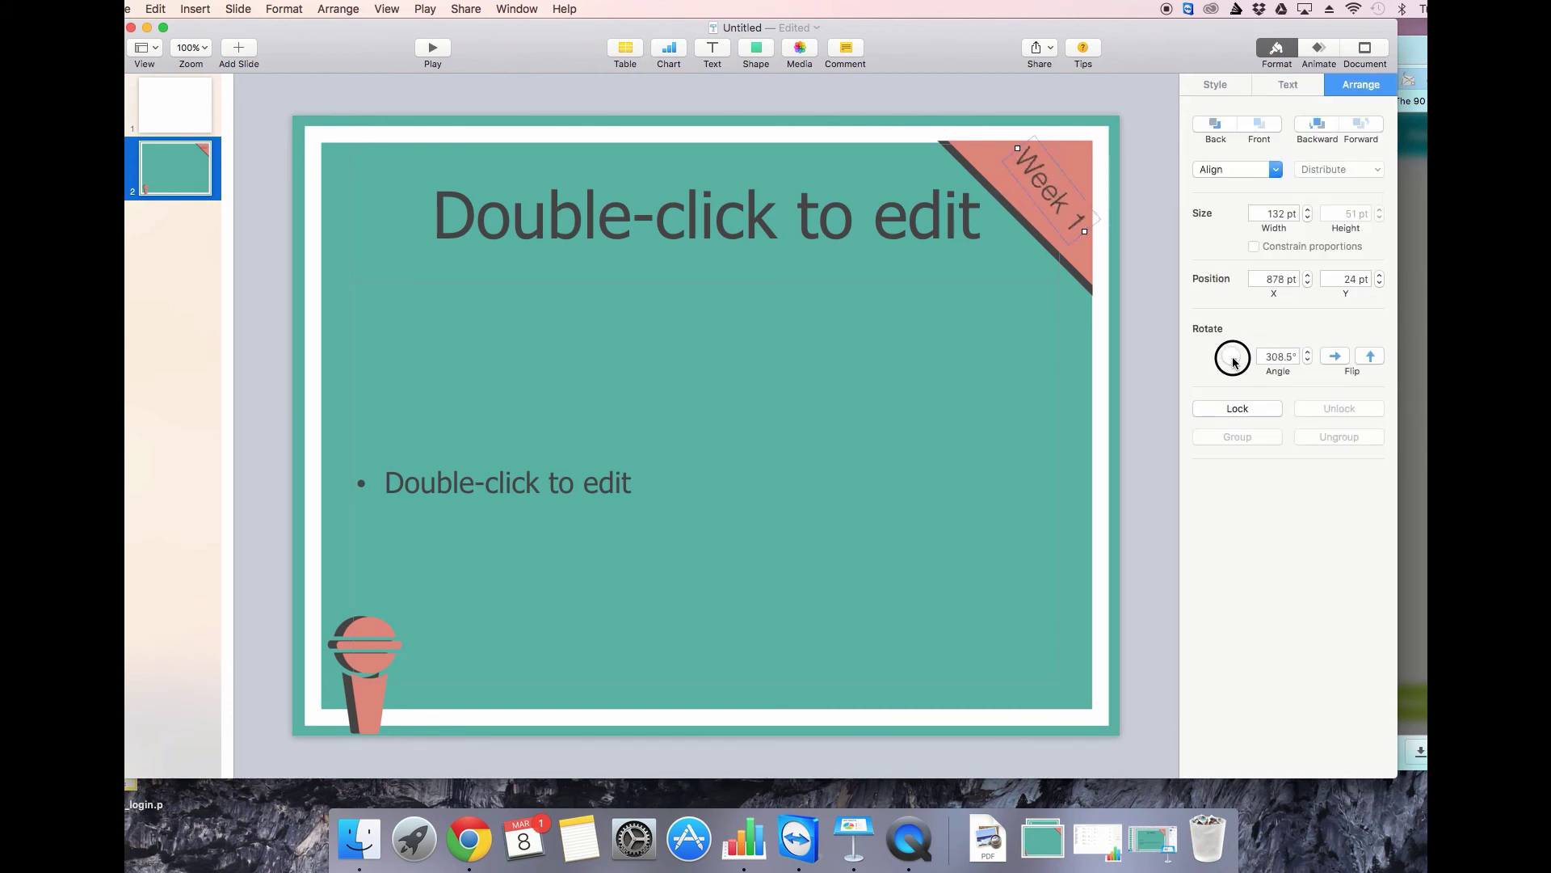
{"action": "left_click_drag", "start_coordinate": [1051, 197], "coordinate": [1043, 203]}
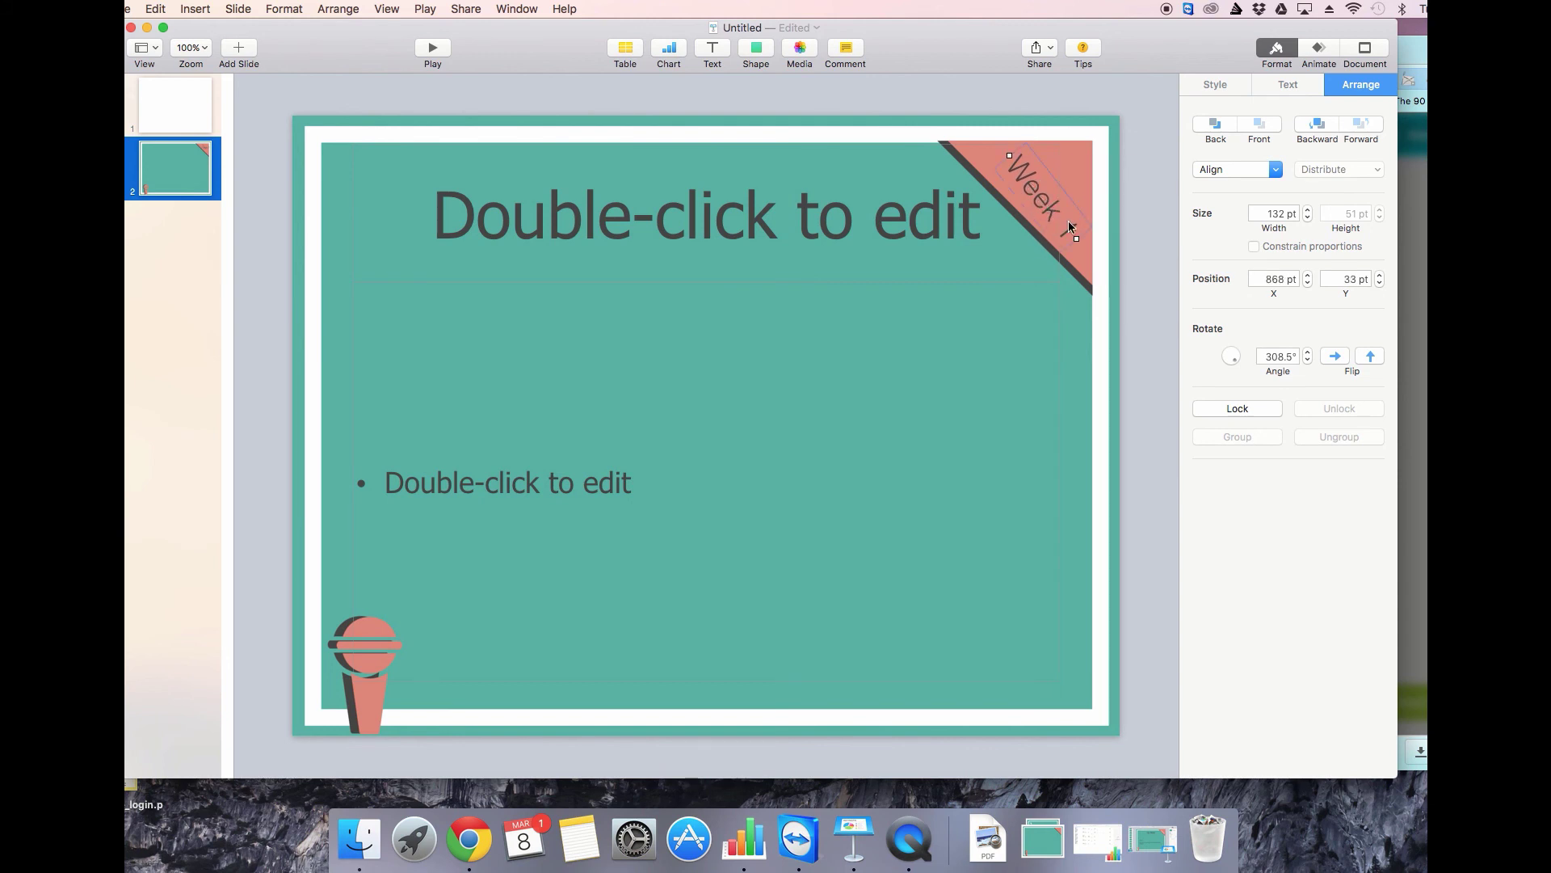
{"action": "left_click_drag", "start_coordinate": [1234, 365], "coordinate": [1236, 361]}
{"action": "left_click", "coordinate": [1038, 207]}
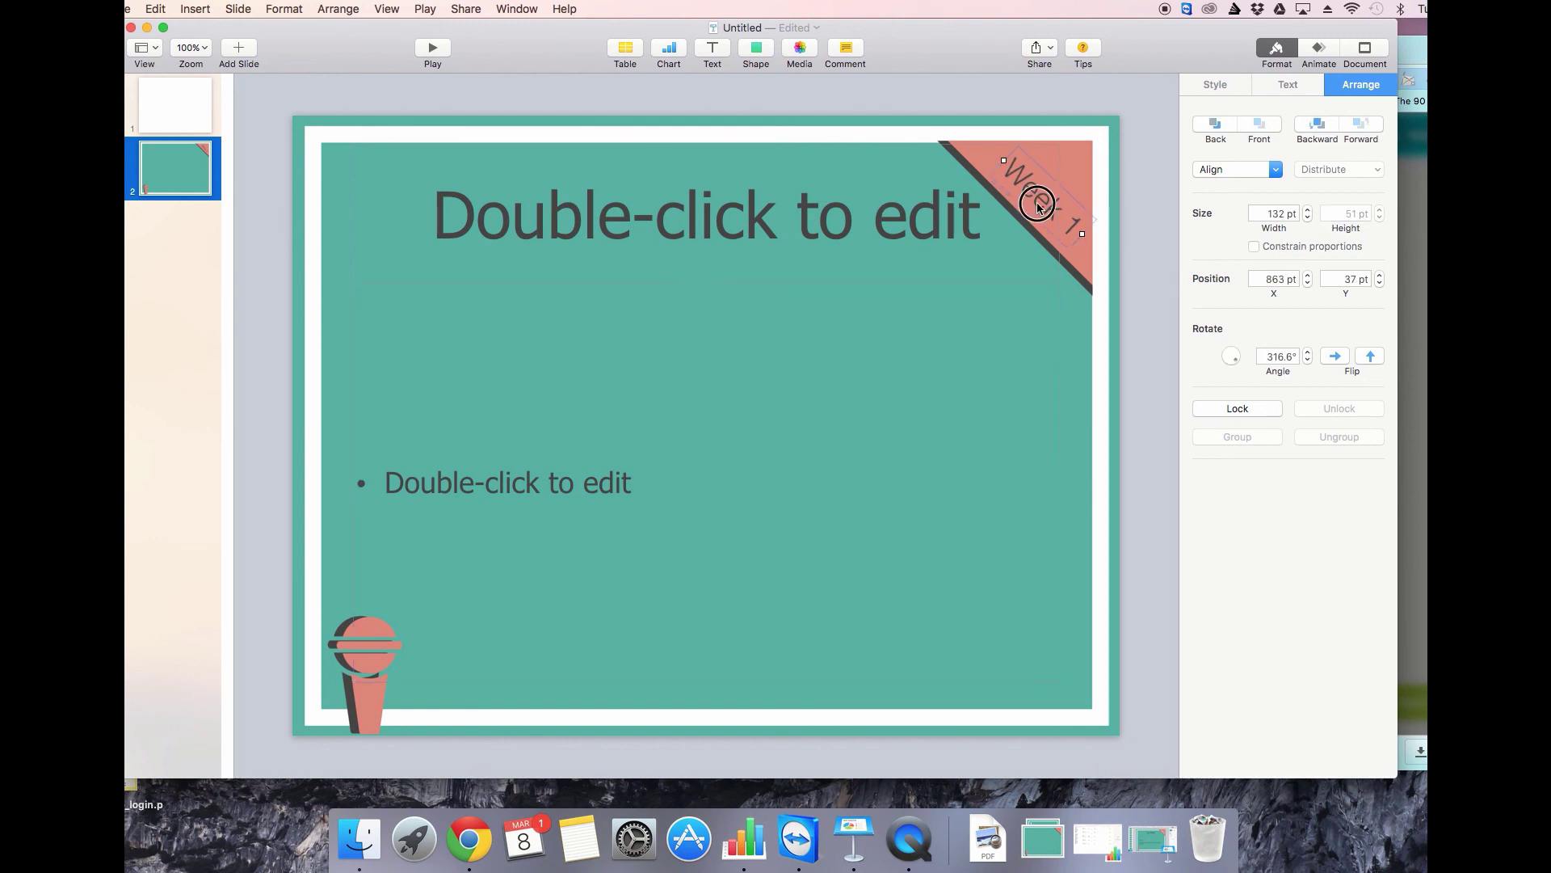
{"action": "left_click", "coordinate": [1053, 371]}
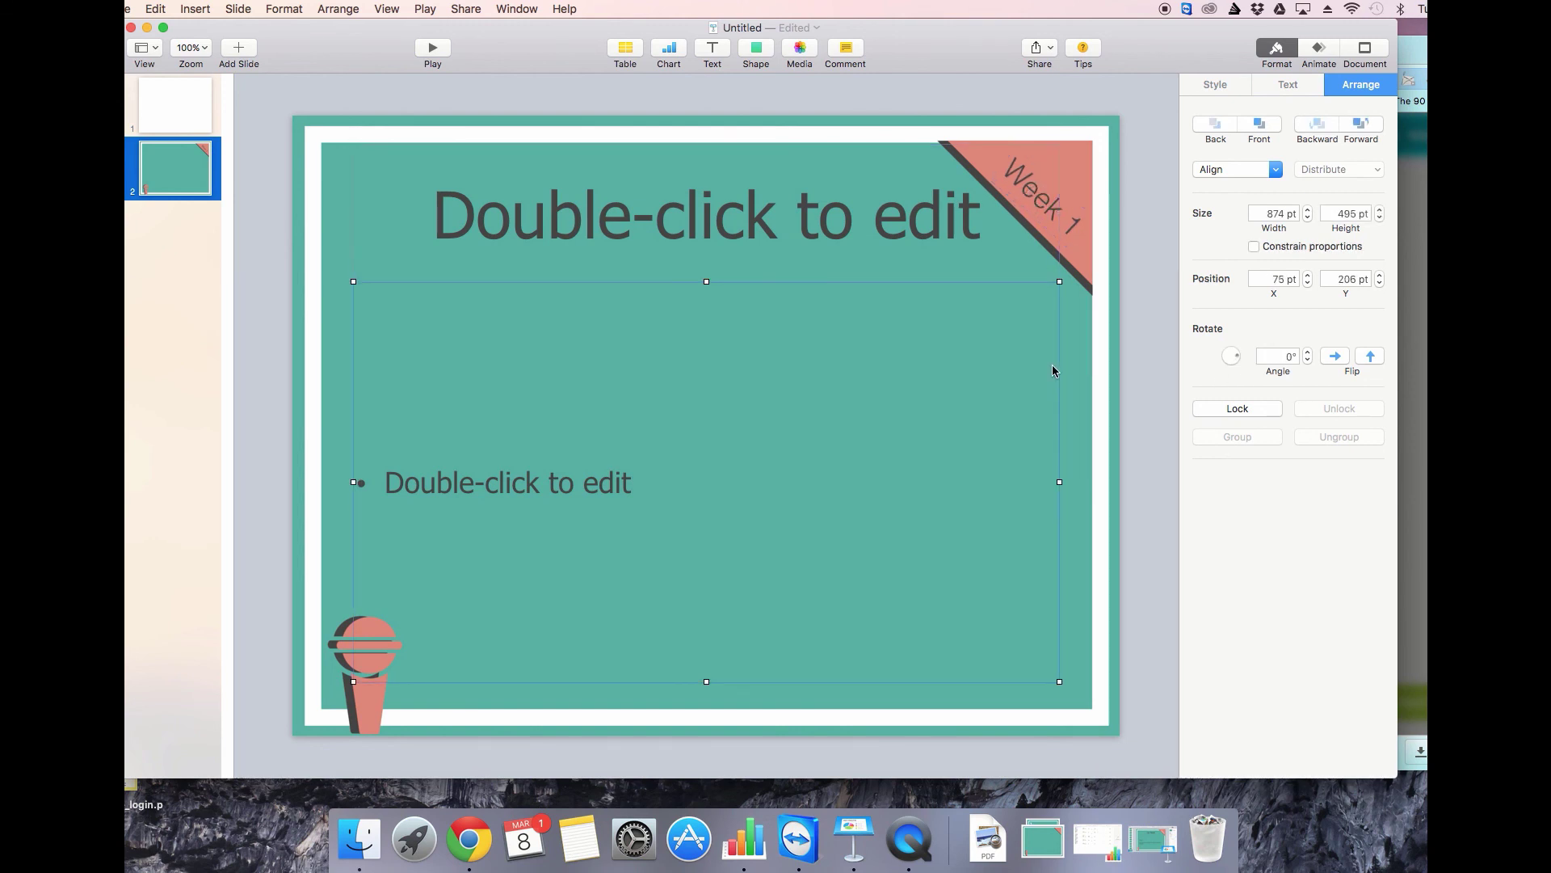
Select the Week 1 label text and review its shape Style options.
{"action": "double_click", "coordinate": [1044, 198]}
{"action": "left_click", "coordinate": [1044, 195]}
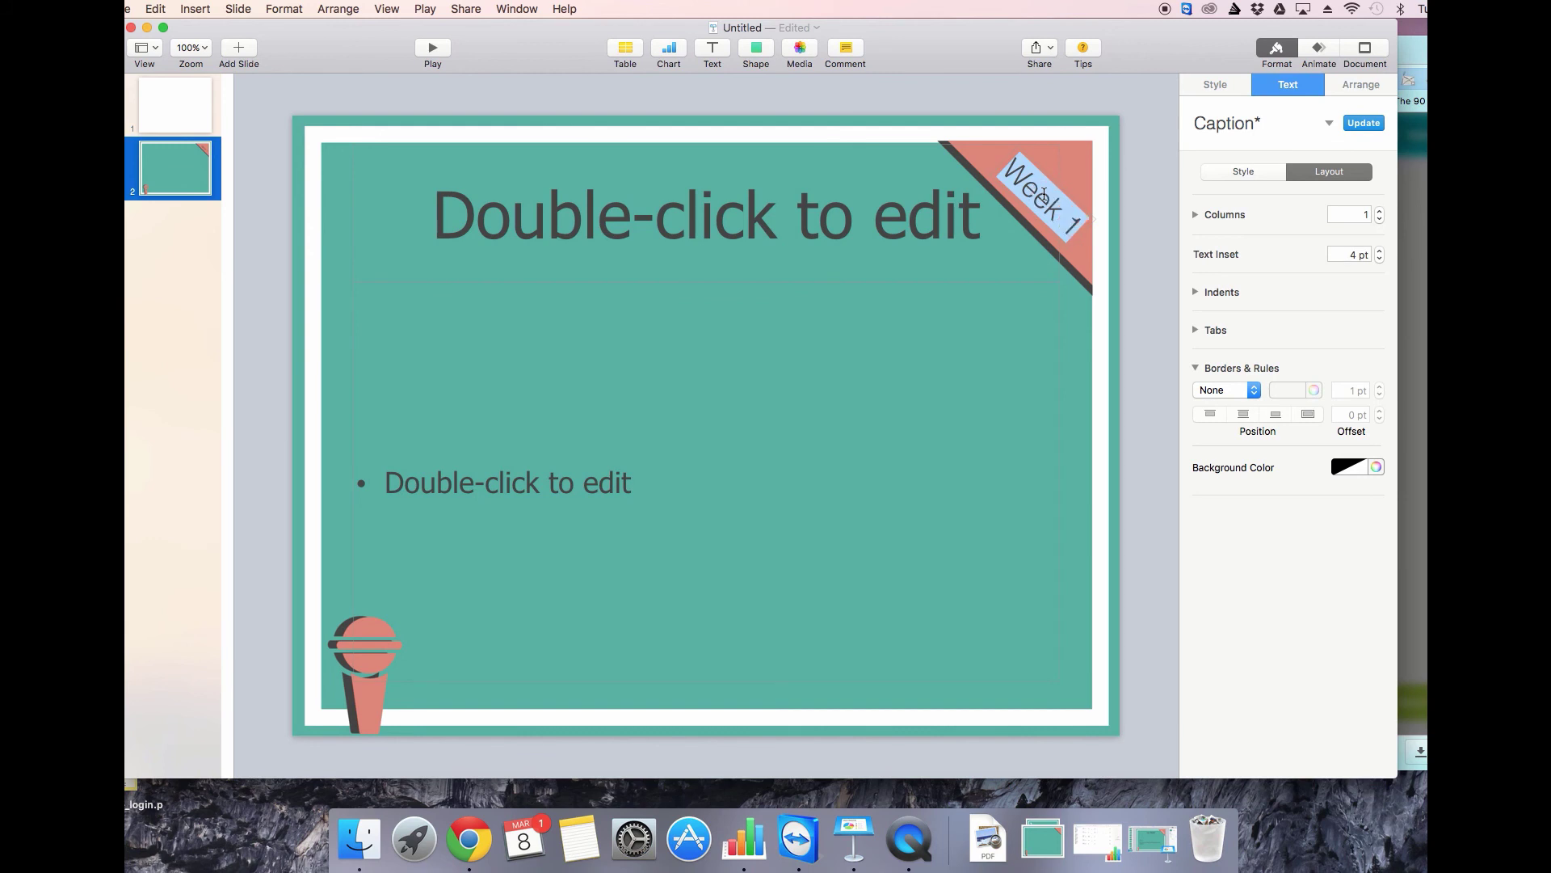
{"action": "left_click", "coordinate": [1214, 84]}
{"action": "triple_click", "coordinate": [1042, 204]}
{"action": "left_click", "coordinate": [989, 358]}
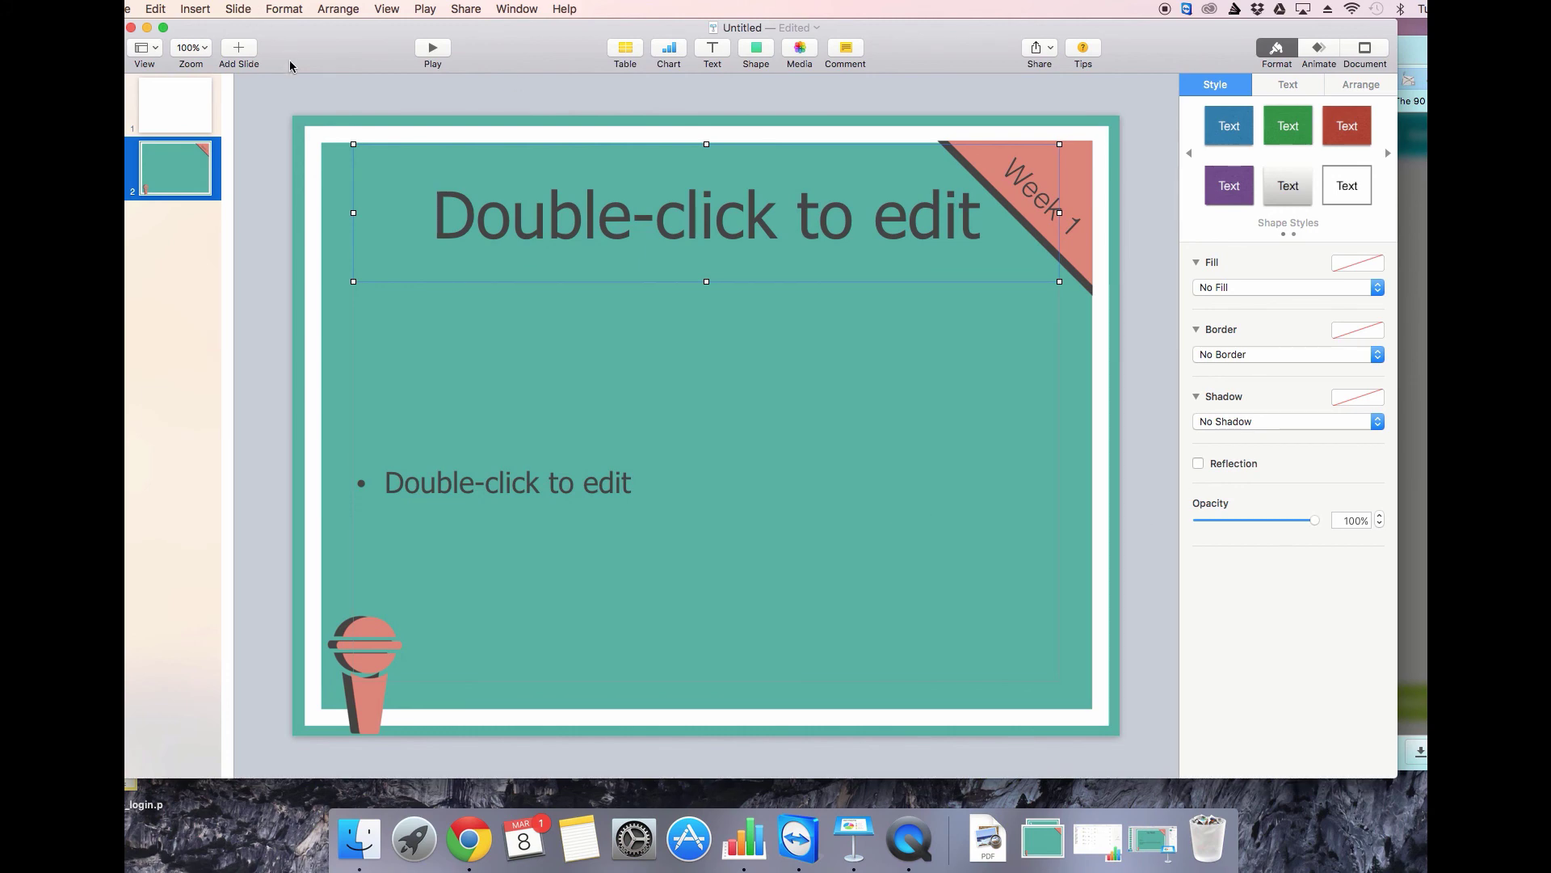
Bring the Canva design forward and add a heading text box reading 'Week 1'.
{"action": "left_click_drag", "start_coordinate": [290, 67], "coordinate": [285, 144]}
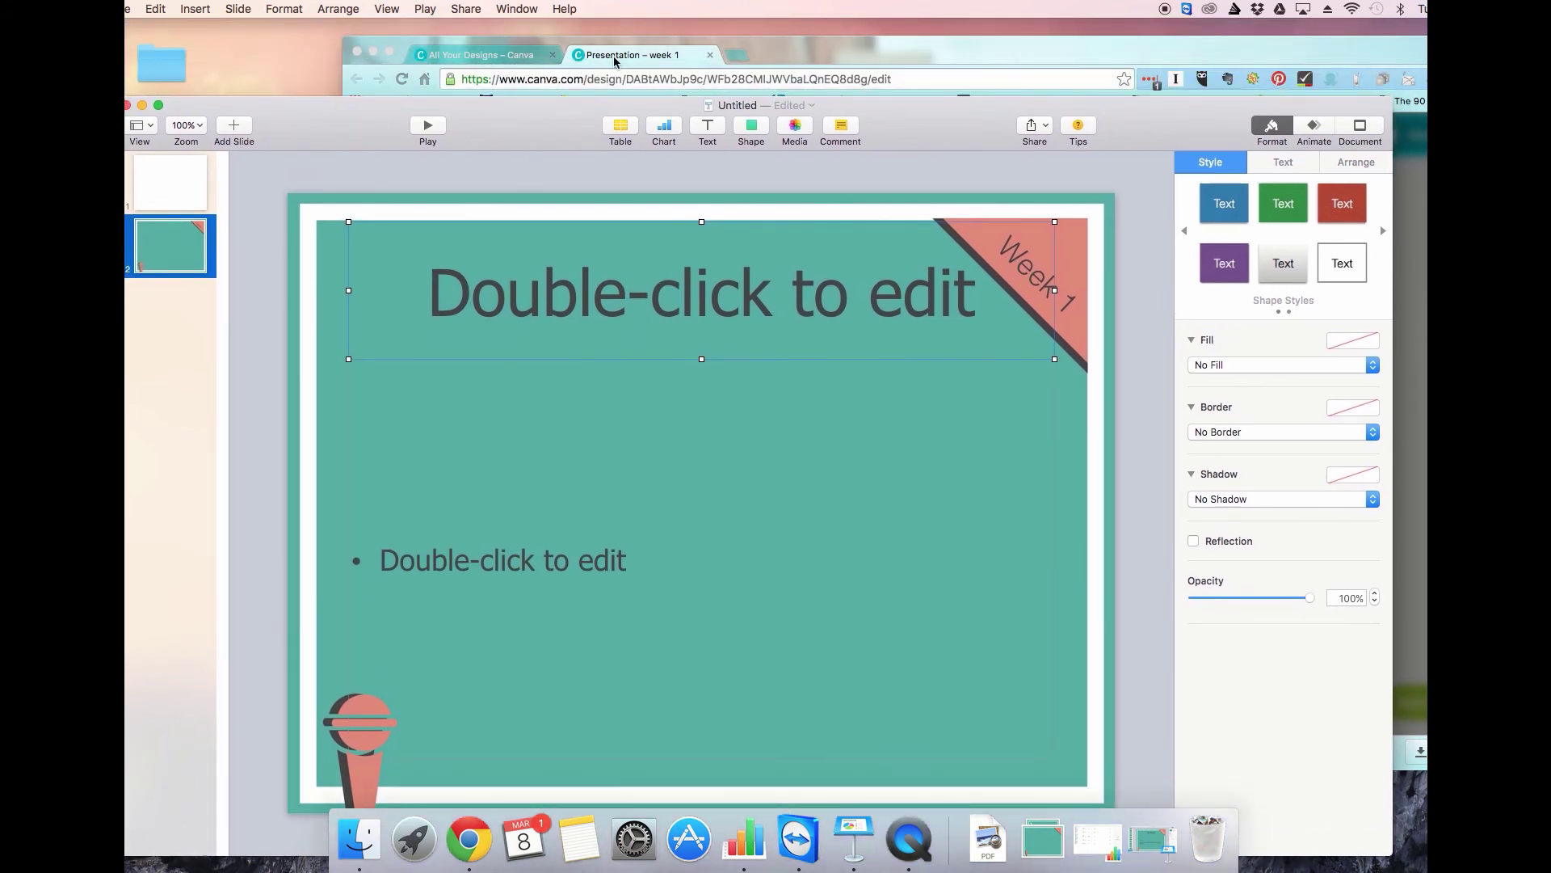
{"action": "left_click", "coordinate": [637, 68]}
{"action": "left_click", "coordinate": [1131, 369]}
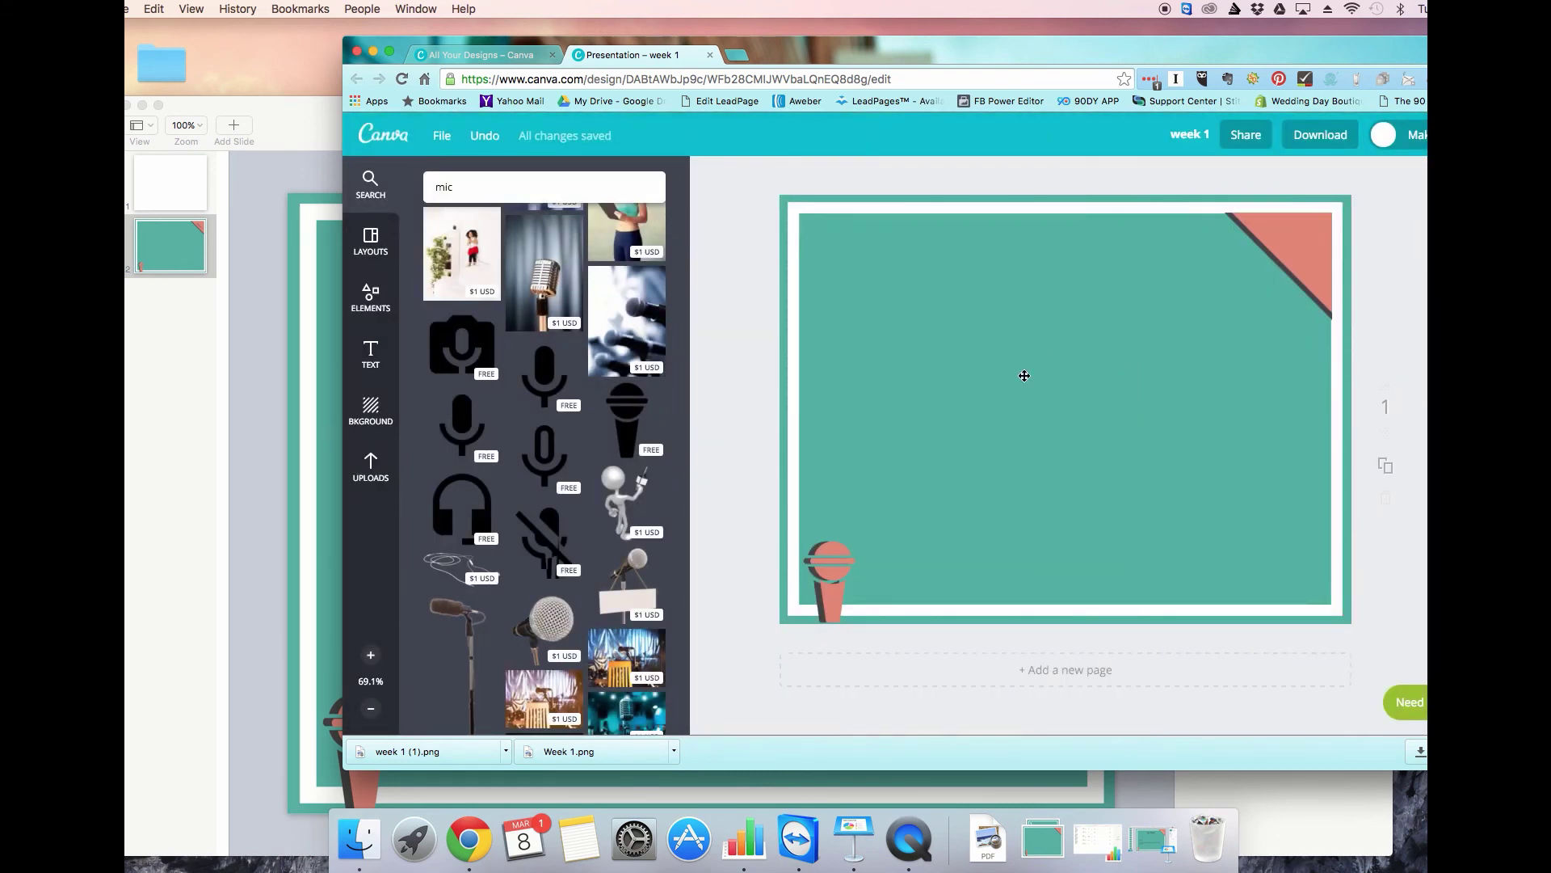
{"action": "left_click", "coordinate": [371, 352]}
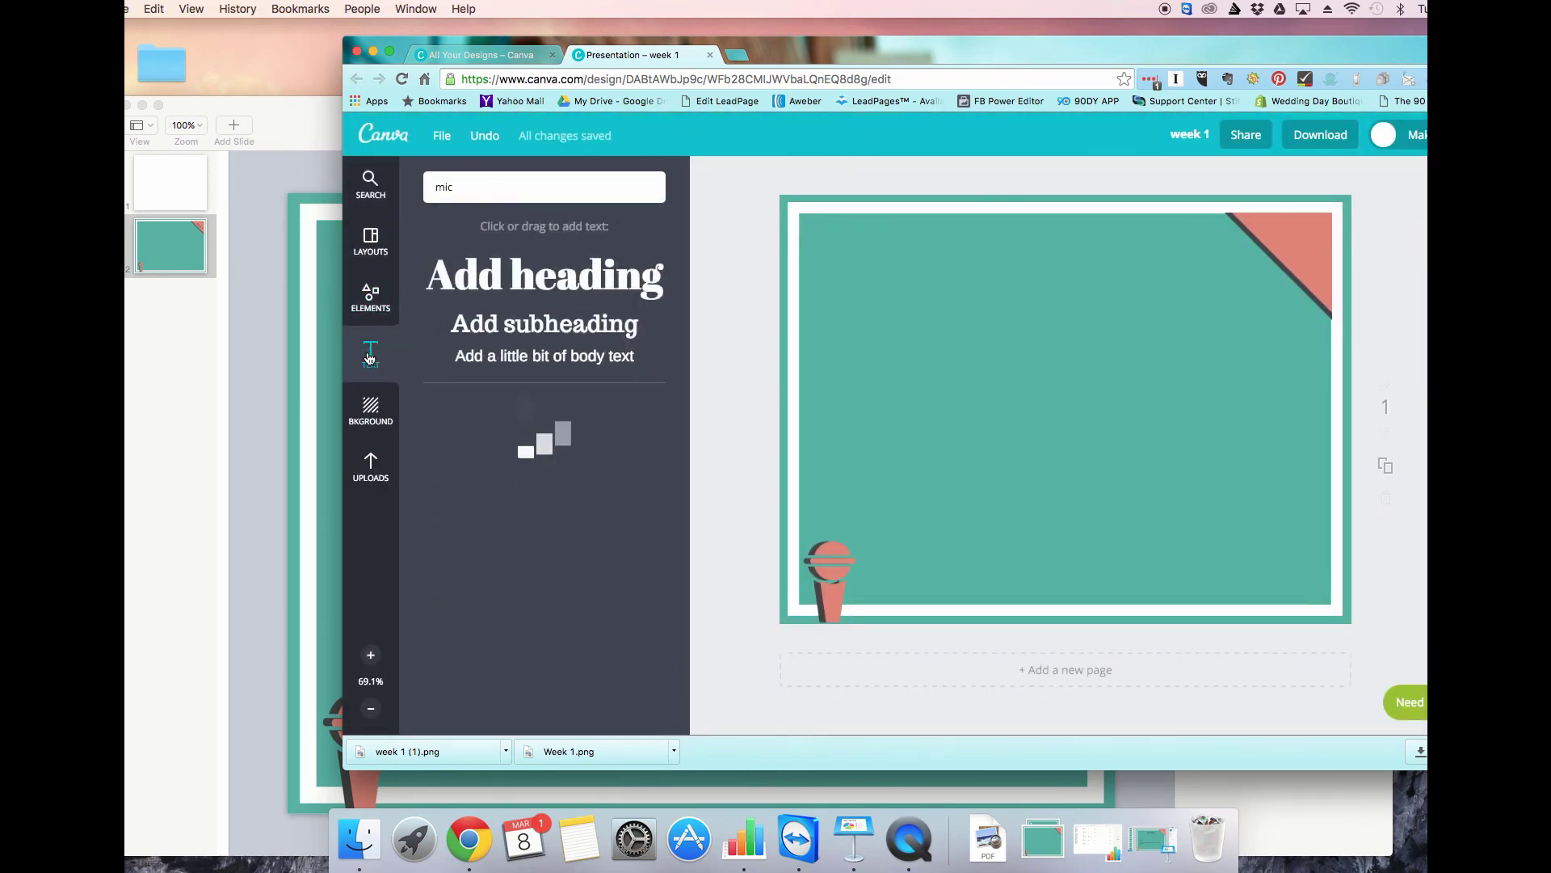
{"action": "left_click", "coordinate": [525, 289]}
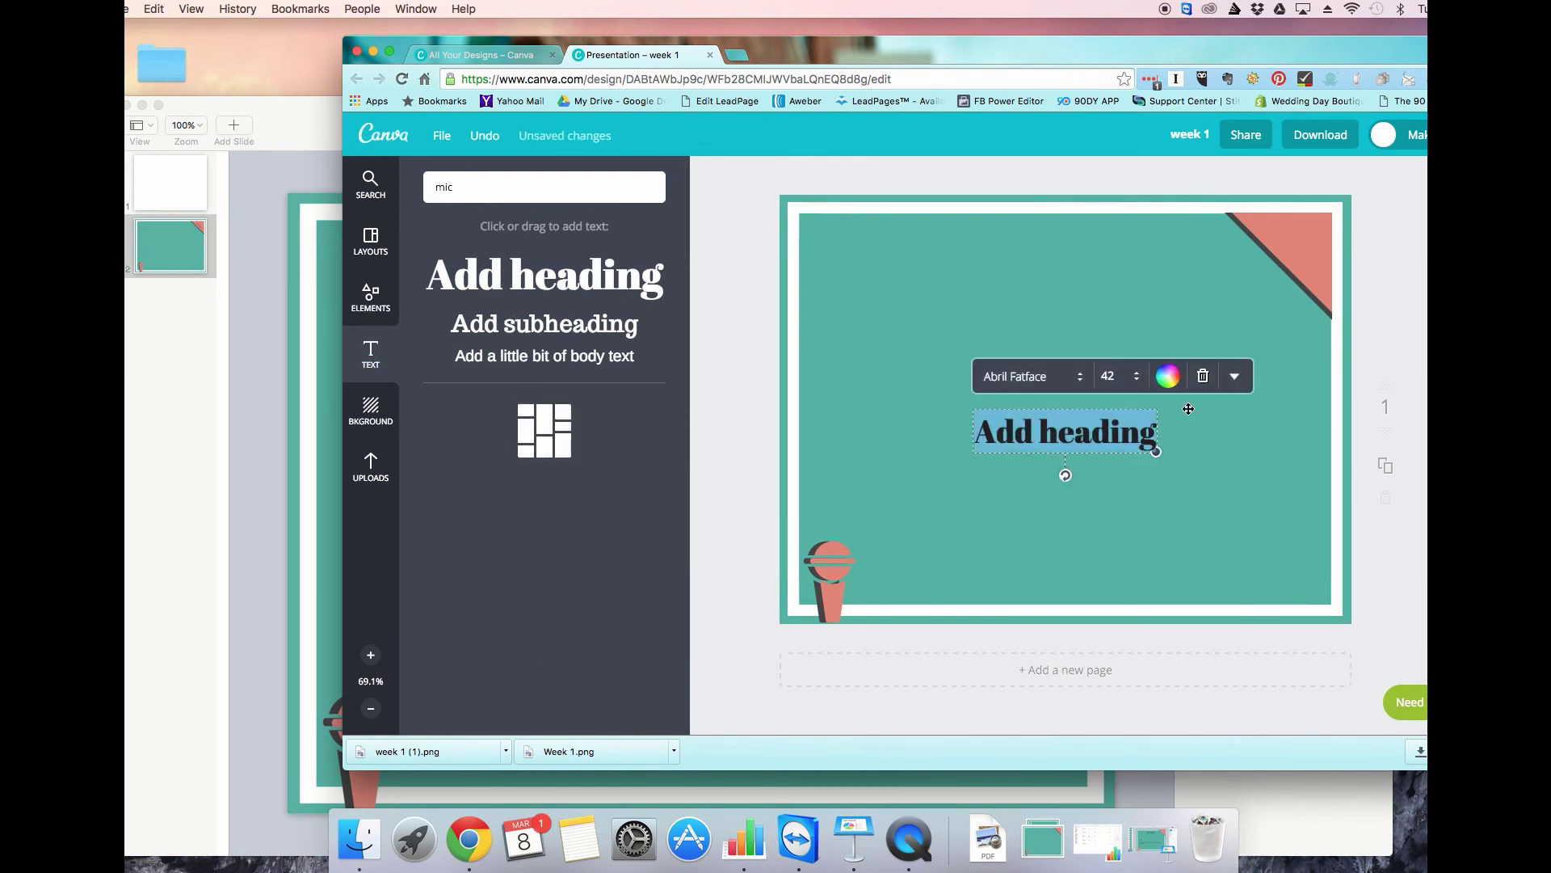
{"action": "type", "text": "Week 1"}
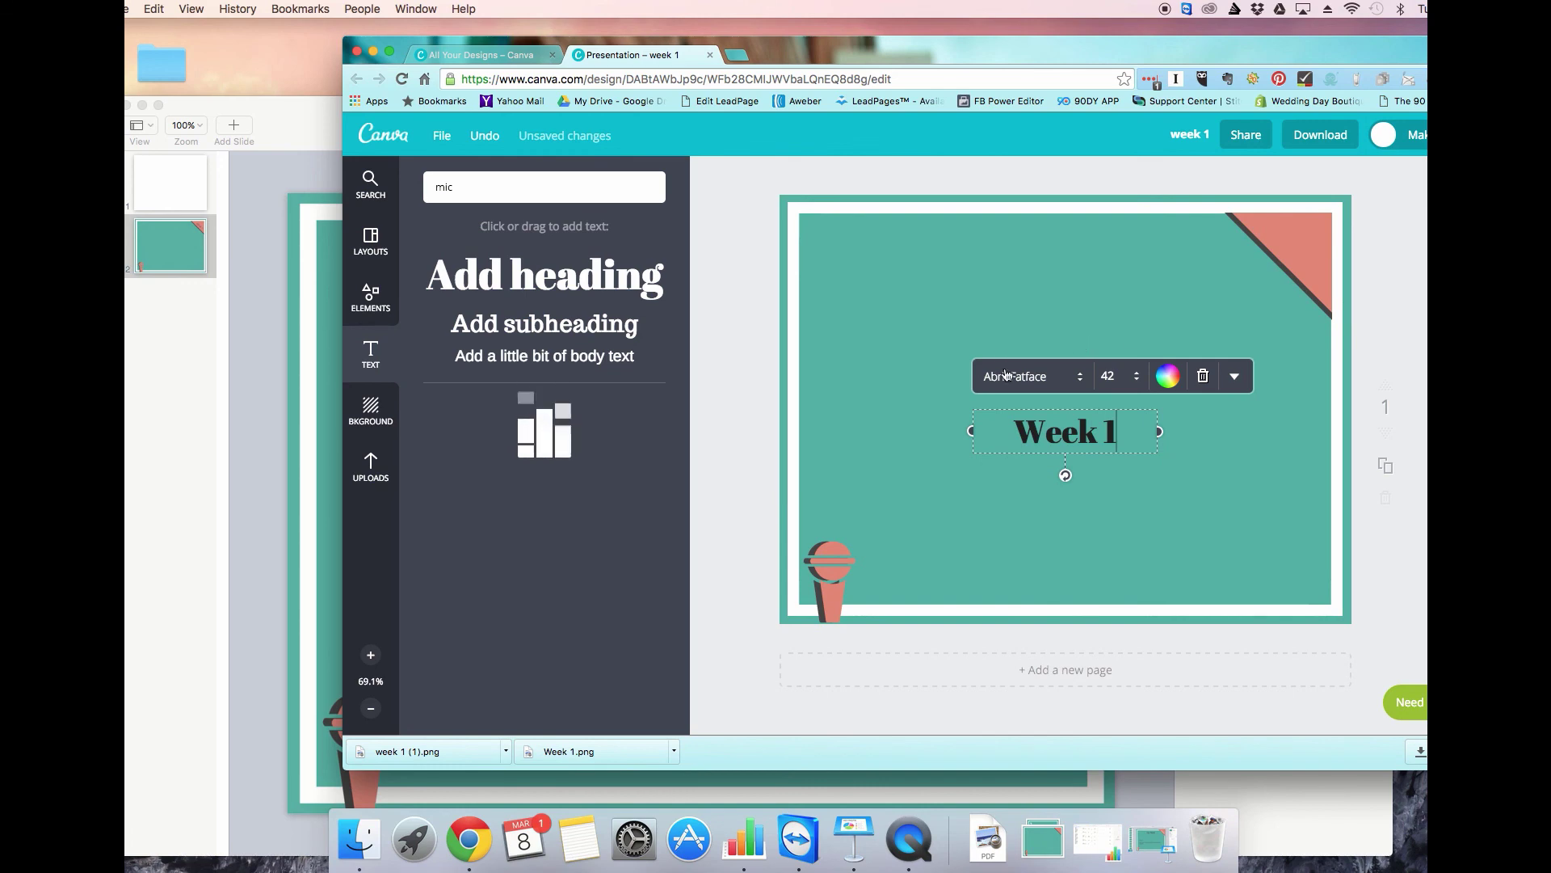
Set the Week 1 heading font to Raleway.
{"action": "left_click", "coordinate": [1010, 376]}
{"action": "scroll", "coordinate": [1097, 421], "scroll_direction": "down", "scroll_amount": 15}
{"action": "scroll", "coordinate": [1097, 421], "scroll_direction": "down", "scroll_amount": 15}
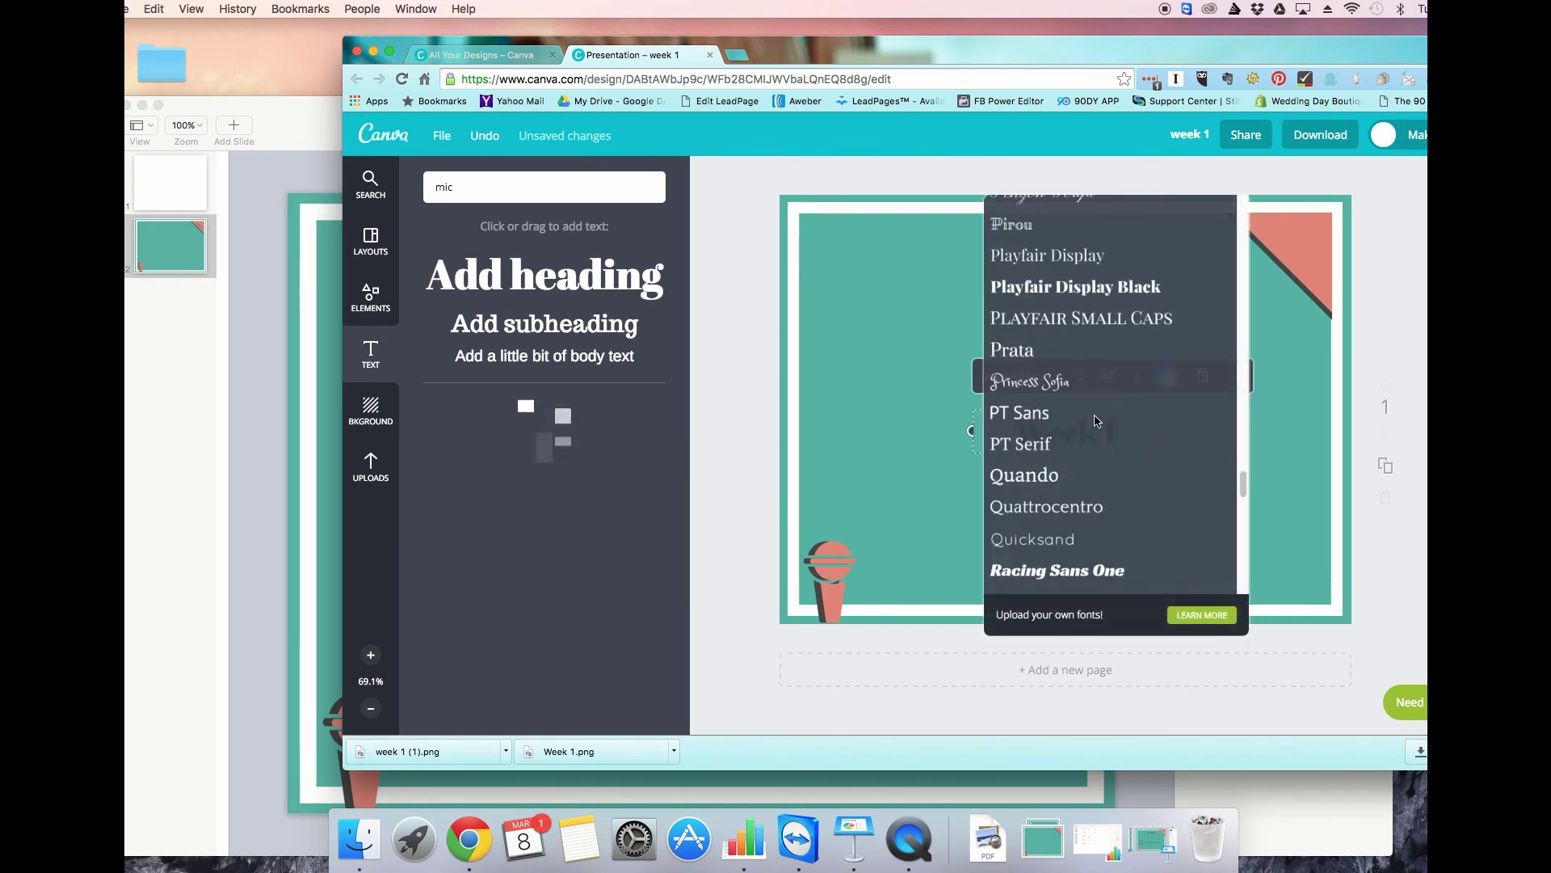
{"action": "scroll", "coordinate": [1097, 421], "scroll_direction": "down", "scroll_amount": 3}
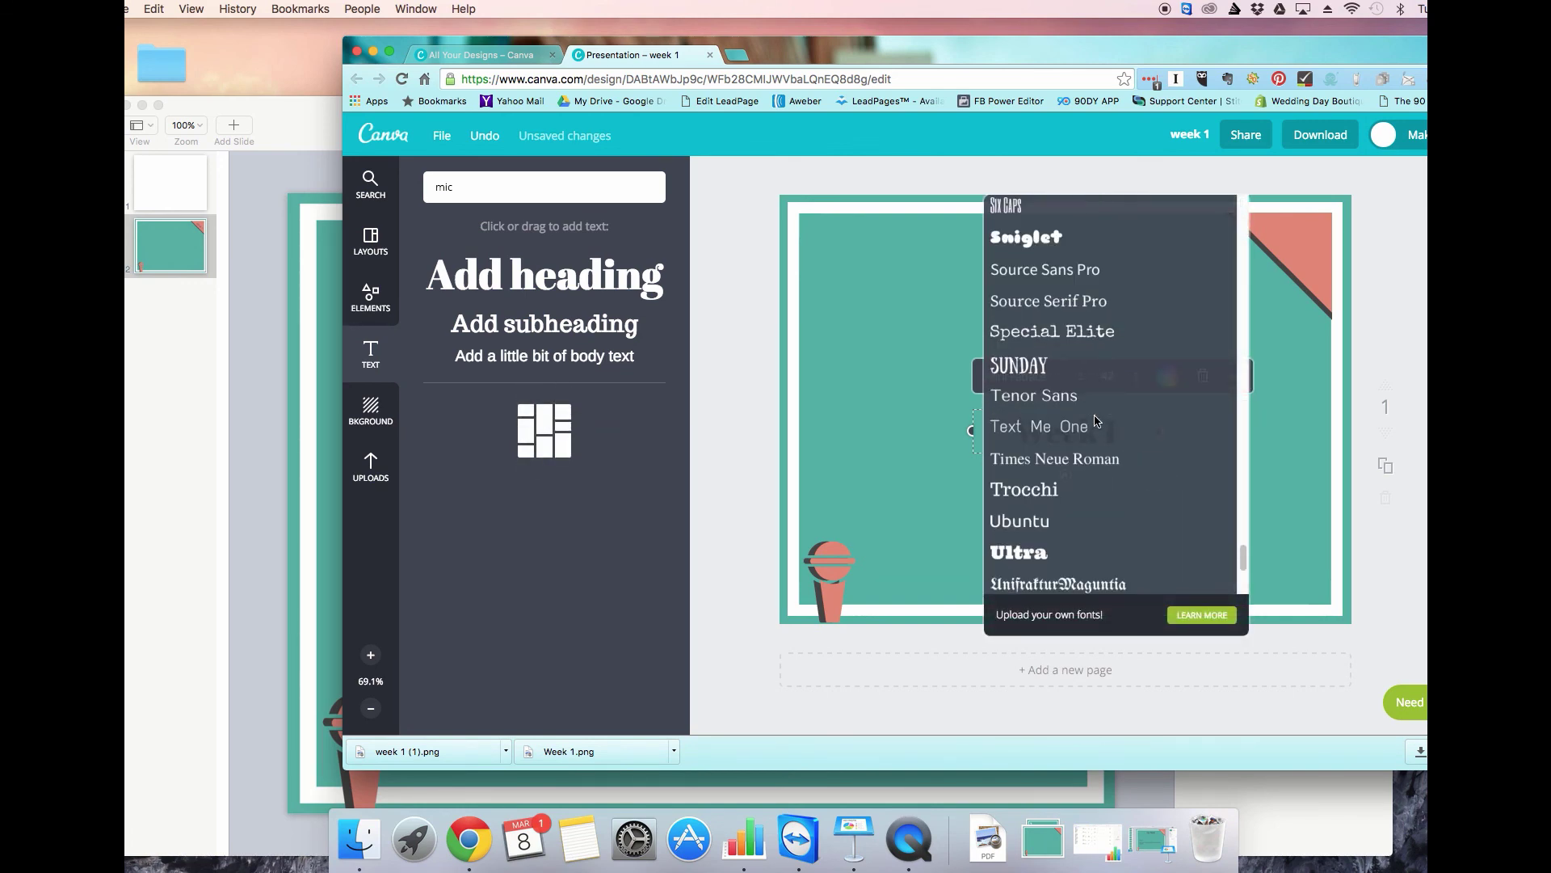
{"action": "scroll", "coordinate": [1137, 418], "scroll_direction": "down", "scroll_amount": 10}
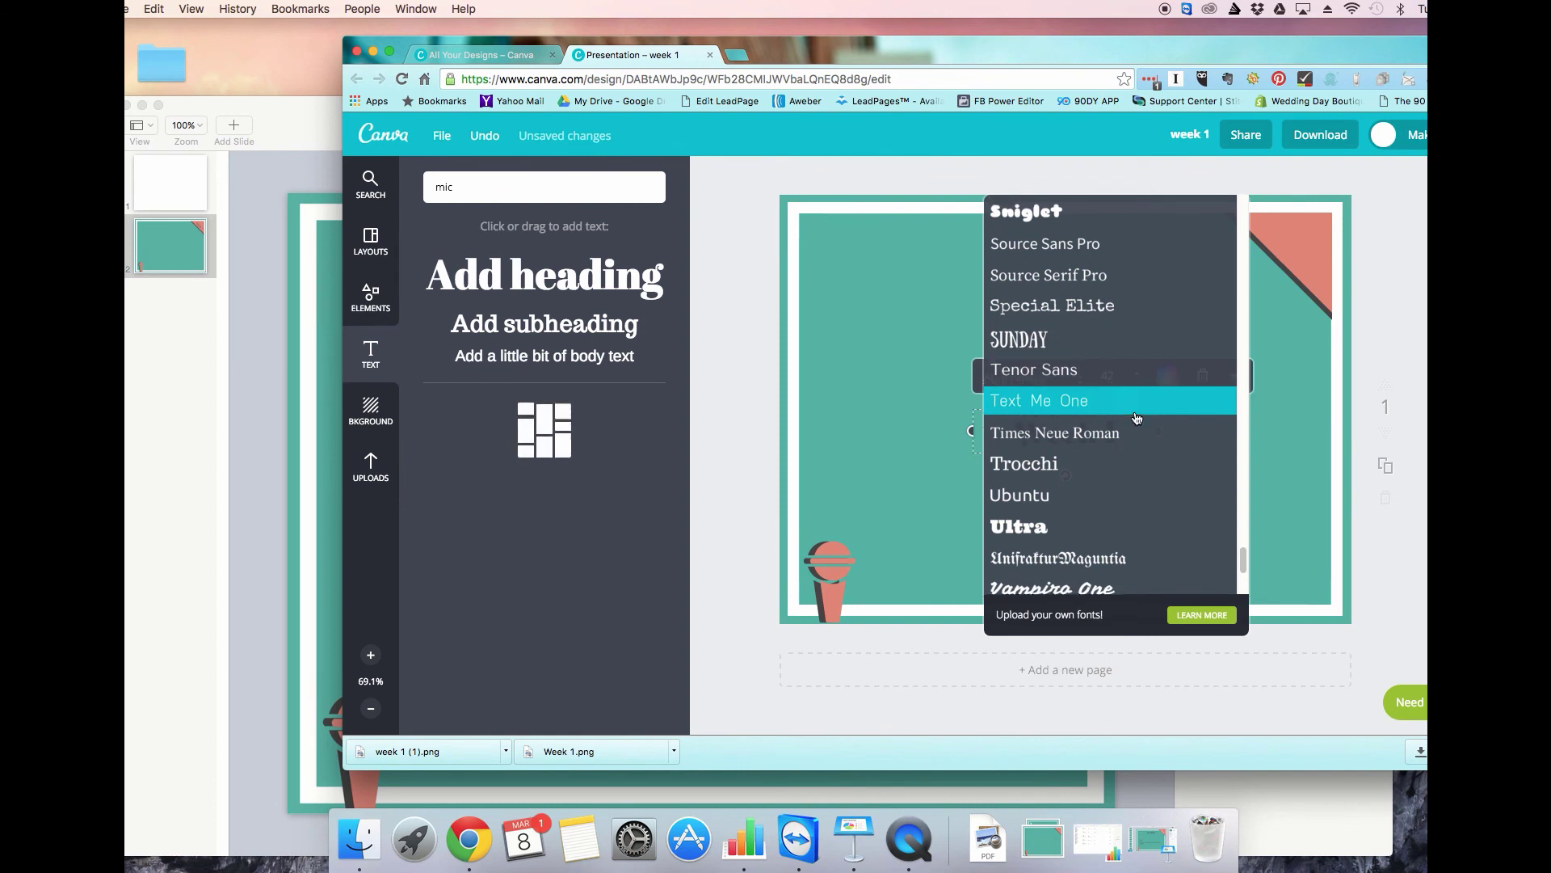
{"action": "scroll", "coordinate": [1137, 418], "scroll_direction": "up", "scroll_amount": 20}
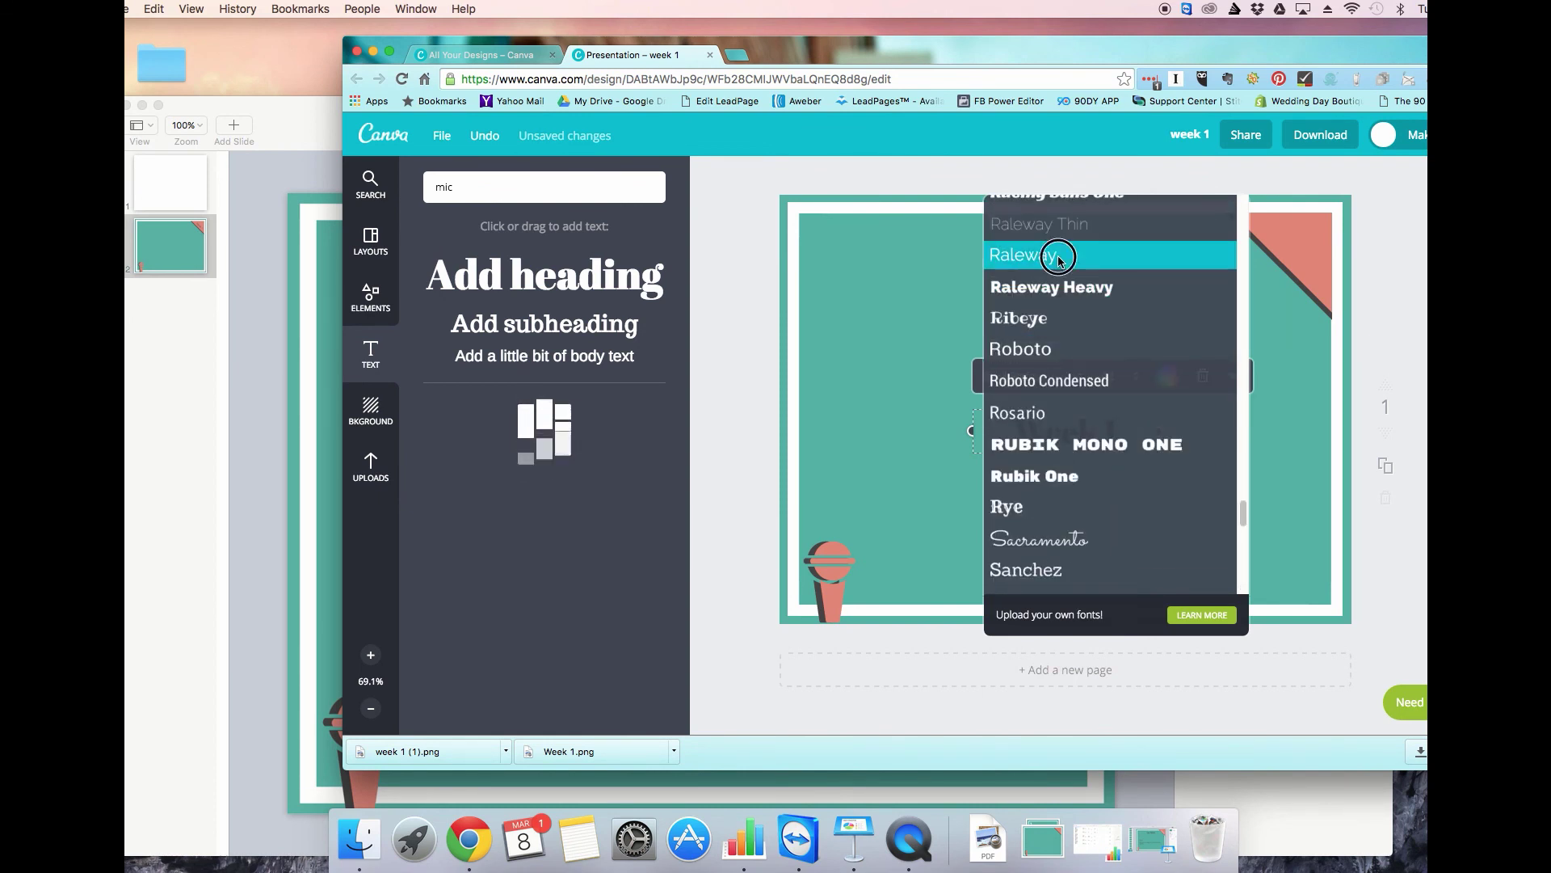
{"action": "left_click", "coordinate": [1056, 253]}
Enlarge the Week 1 heading to size 80 and reposition it on the slide.
{"action": "left_click", "coordinate": [1167, 488]}
{"action": "left_click_drag", "start_coordinate": [1090, 434], "coordinate": [937, 318]}
{"action": "left_click", "coordinate": [974, 279]}
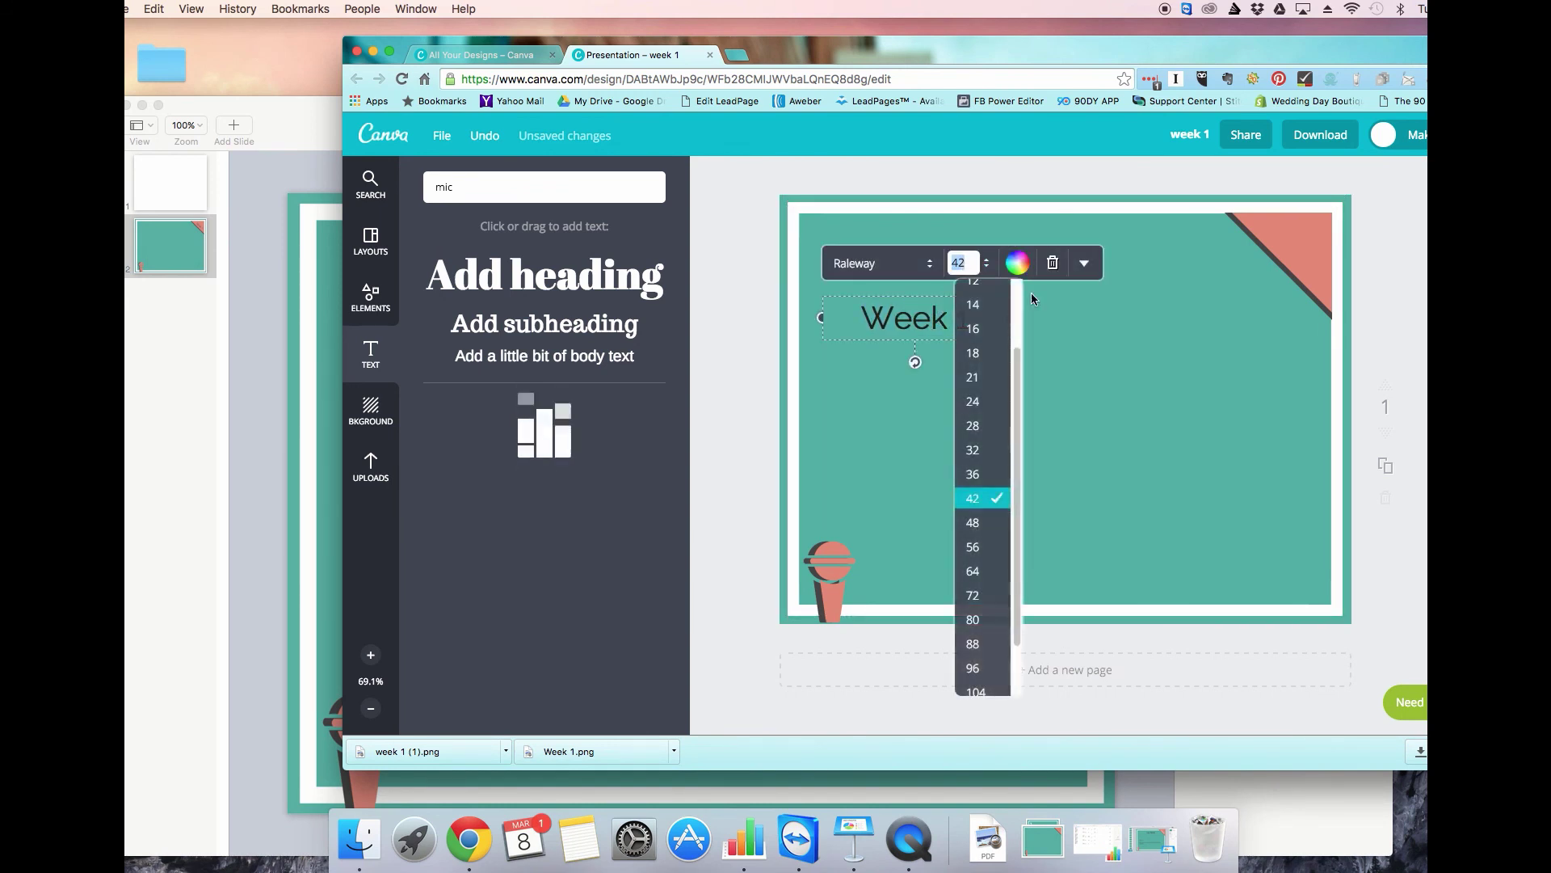
{"action": "left_click", "coordinate": [978, 598]}
{"action": "left_click", "coordinate": [965, 360]}
{"action": "left_click_drag", "start_coordinate": [966, 360], "coordinate": [999, 352]}
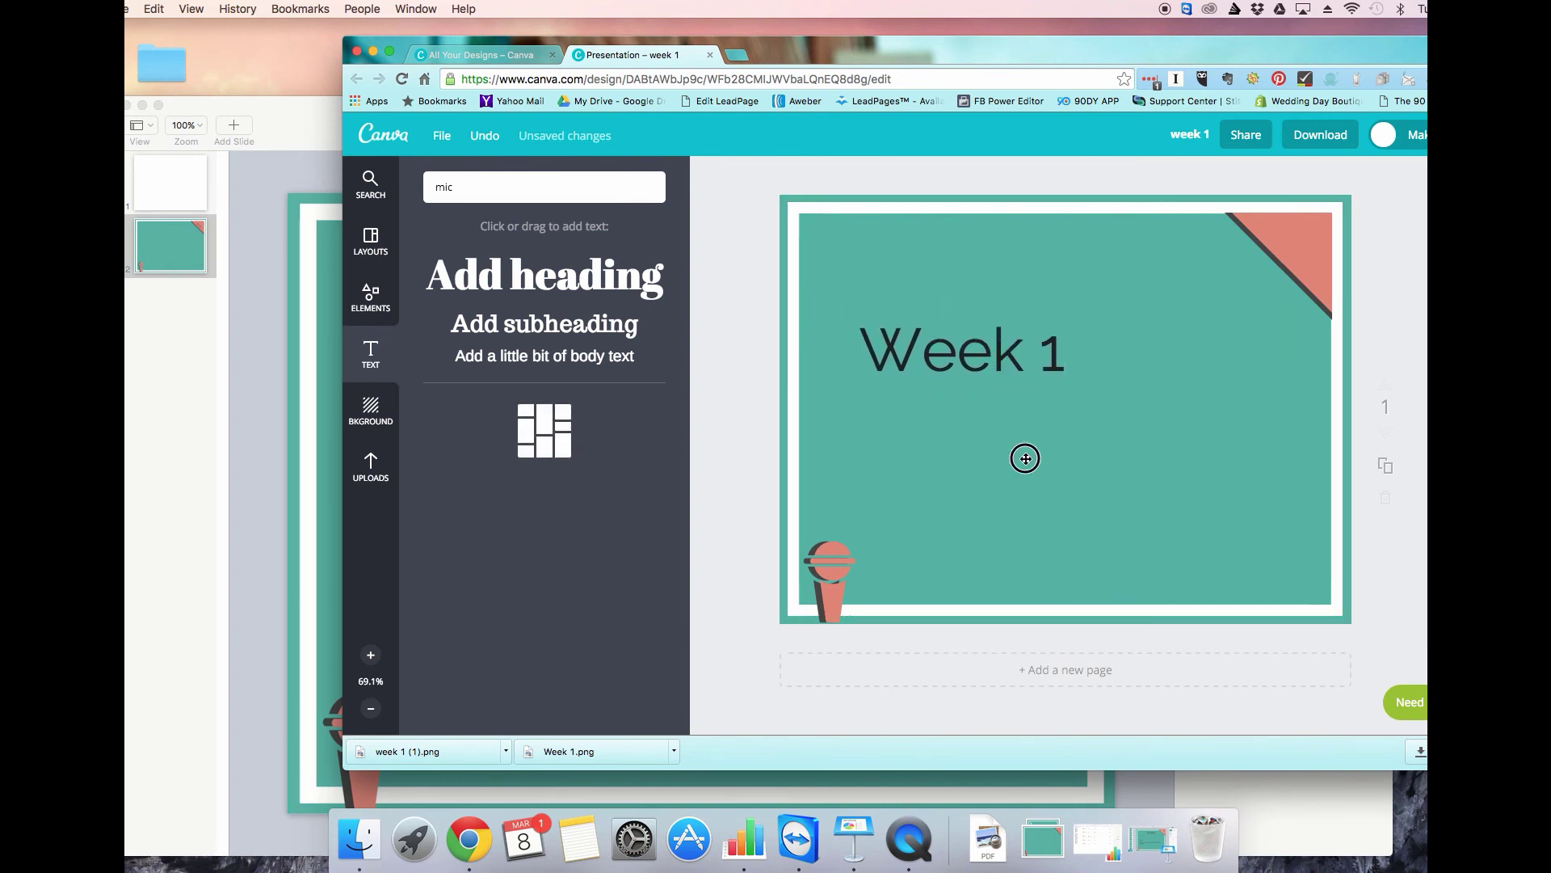
{"action": "left_click", "coordinate": [1027, 459]}
{"action": "left_click", "coordinate": [979, 351]}
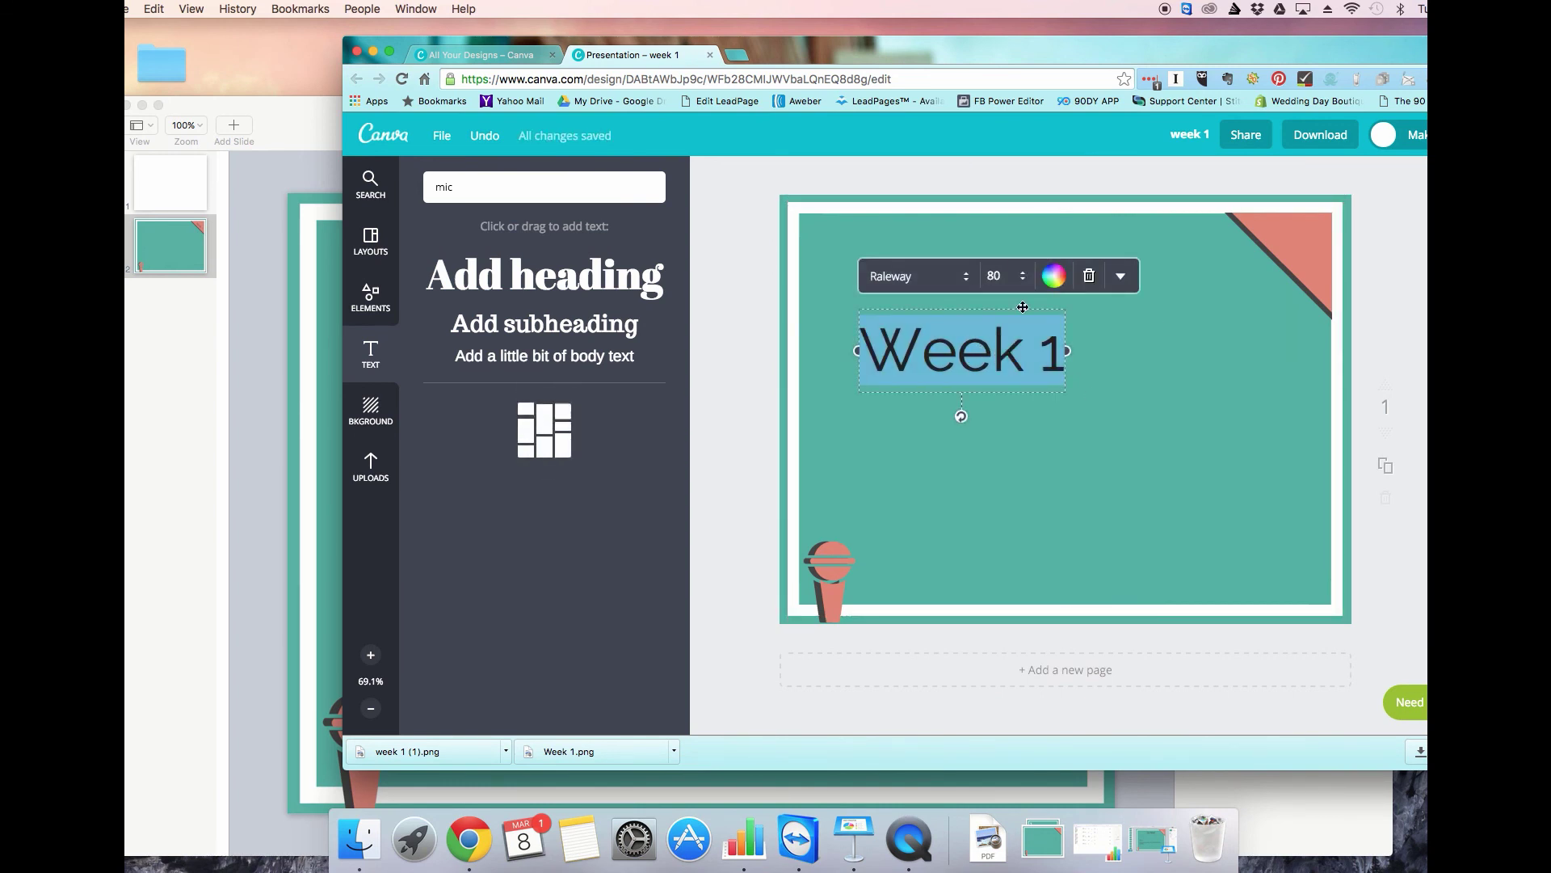
{"action": "left_click", "coordinate": [1054, 275]}
{"action": "left_click", "coordinate": [998, 445]}
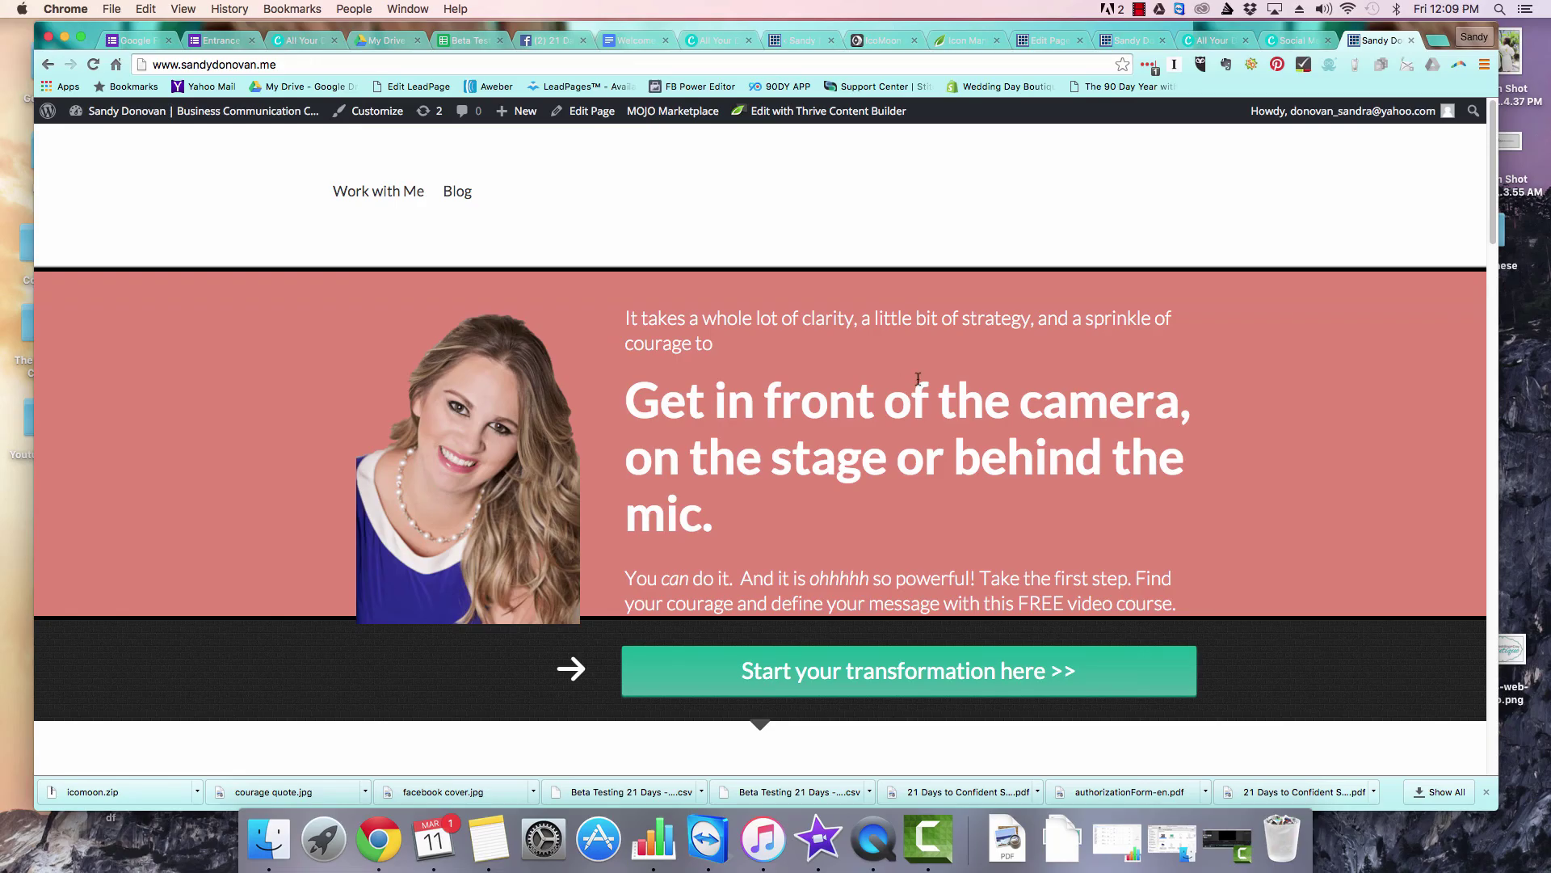
Open the 'Start your transformation with this FREE video series' sign-up form.
{"action": "scroll", "coordinate": [917, 378], "scroll_direction": "down", "scroll_amount": 10}
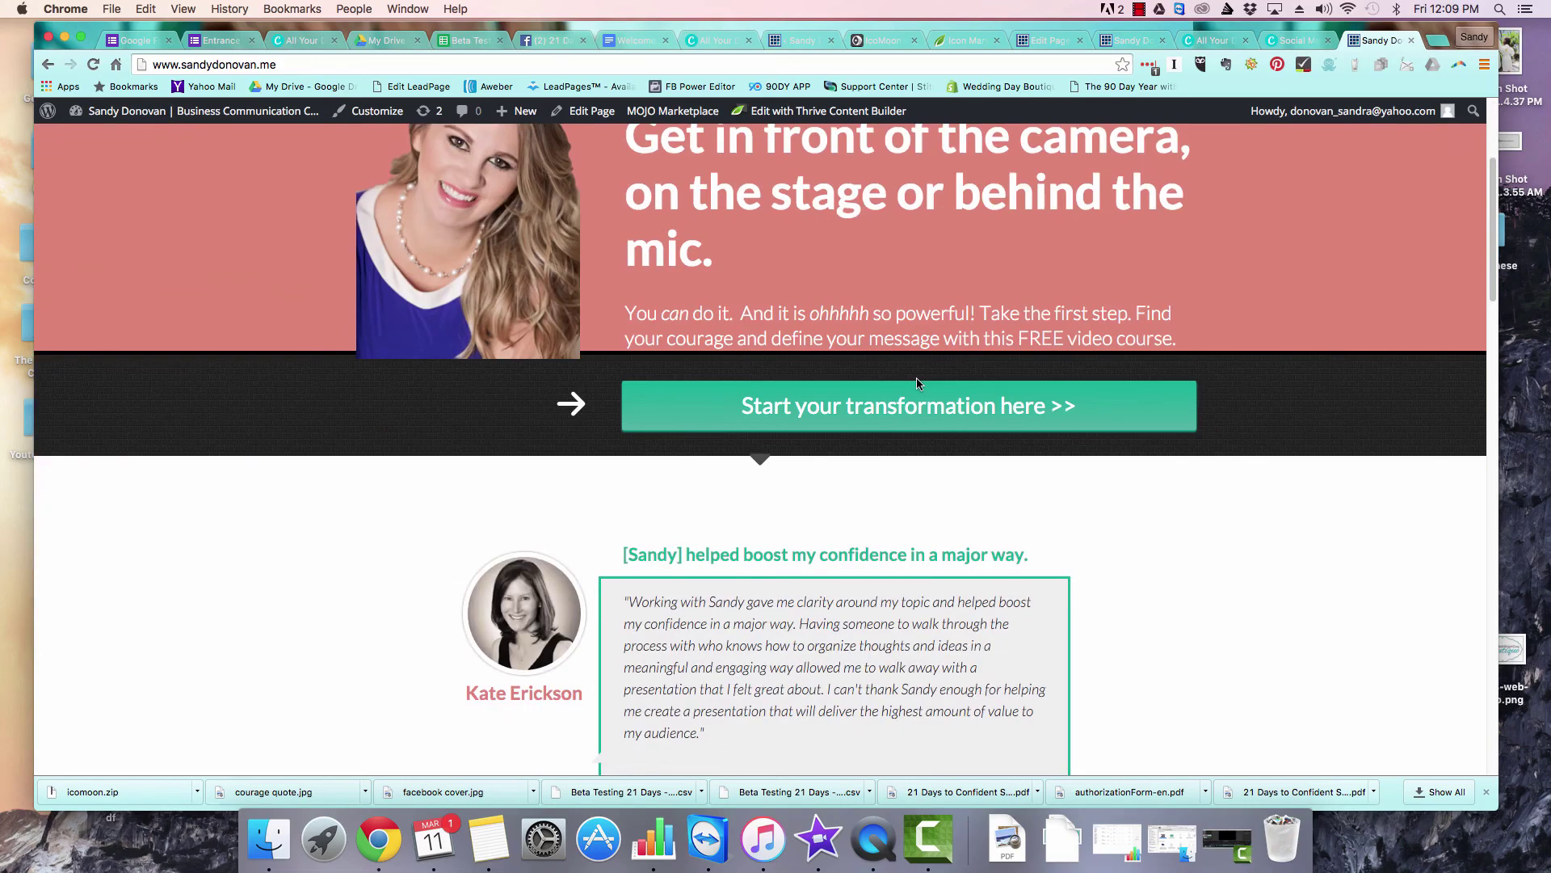
{"action": "scroll", "coordinate": [916, 384], "scroll_direction": "down", "scroll_amount": 15}
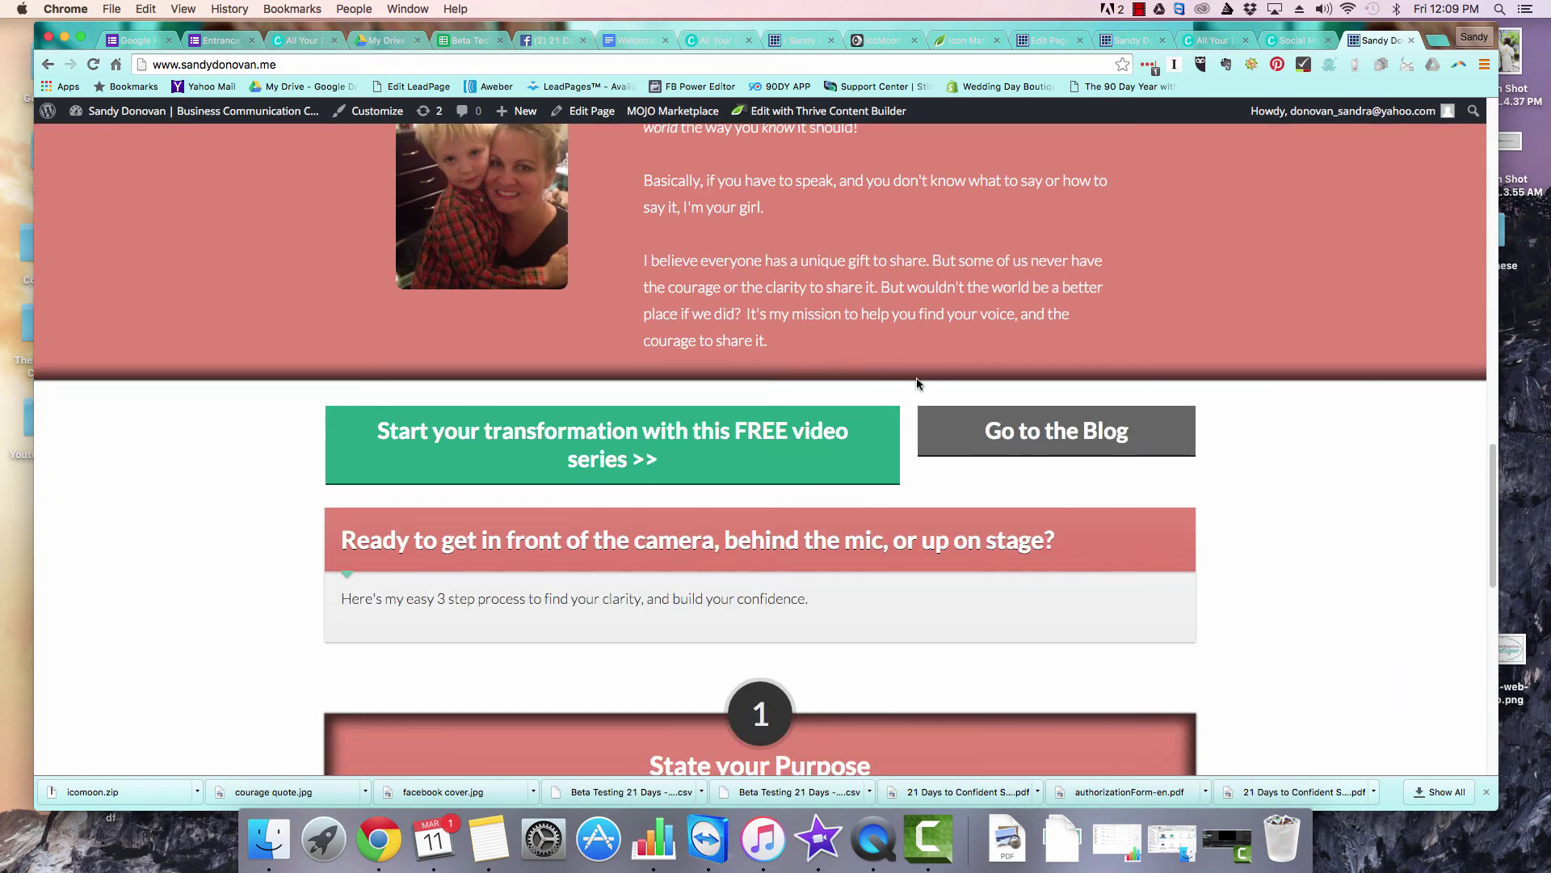
{"action": "left_click", "coordinate": [779, 446]}
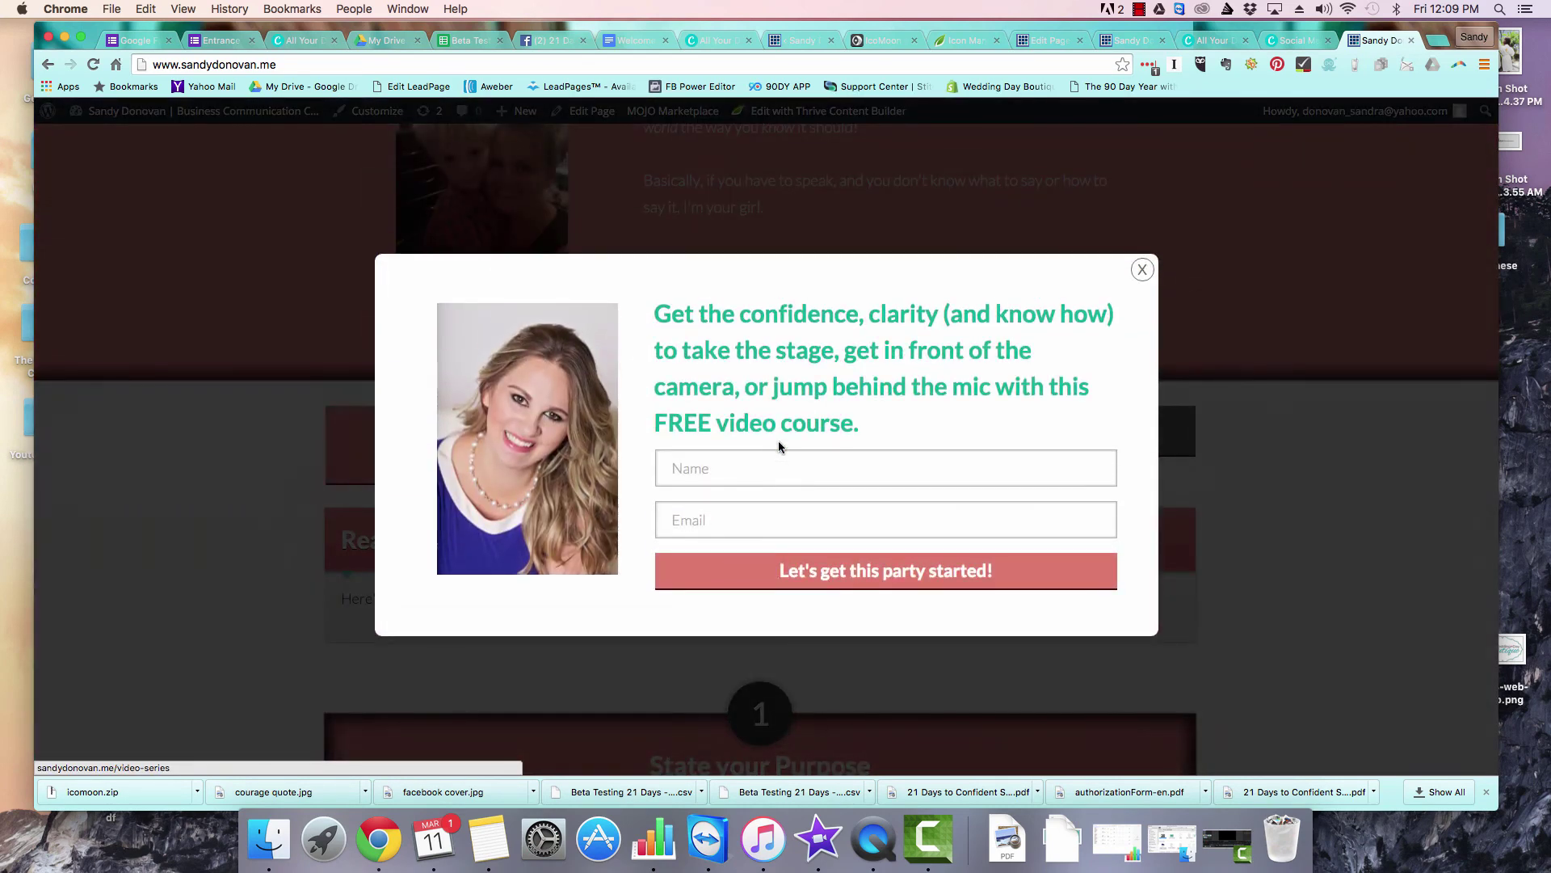
Enter a first name in the Name field and begin typing an e-mail address.
{"action": "left_click", "coordinate": [765, 466]}
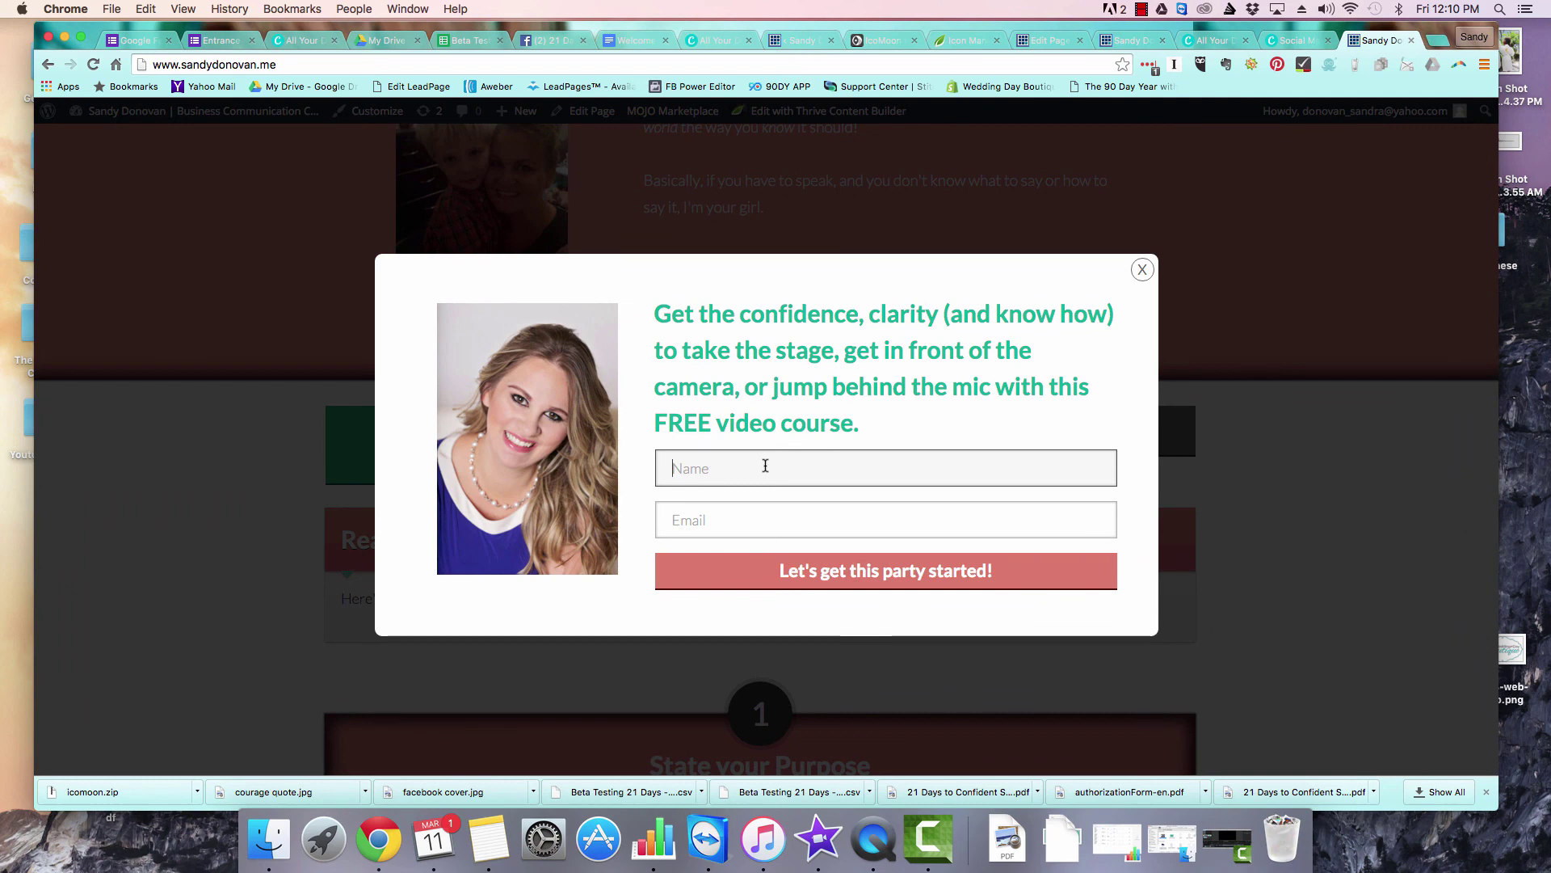
{"action": "type", "text": "Jenny"}
{"action": "left_click", "coordinate": [885, 520]}
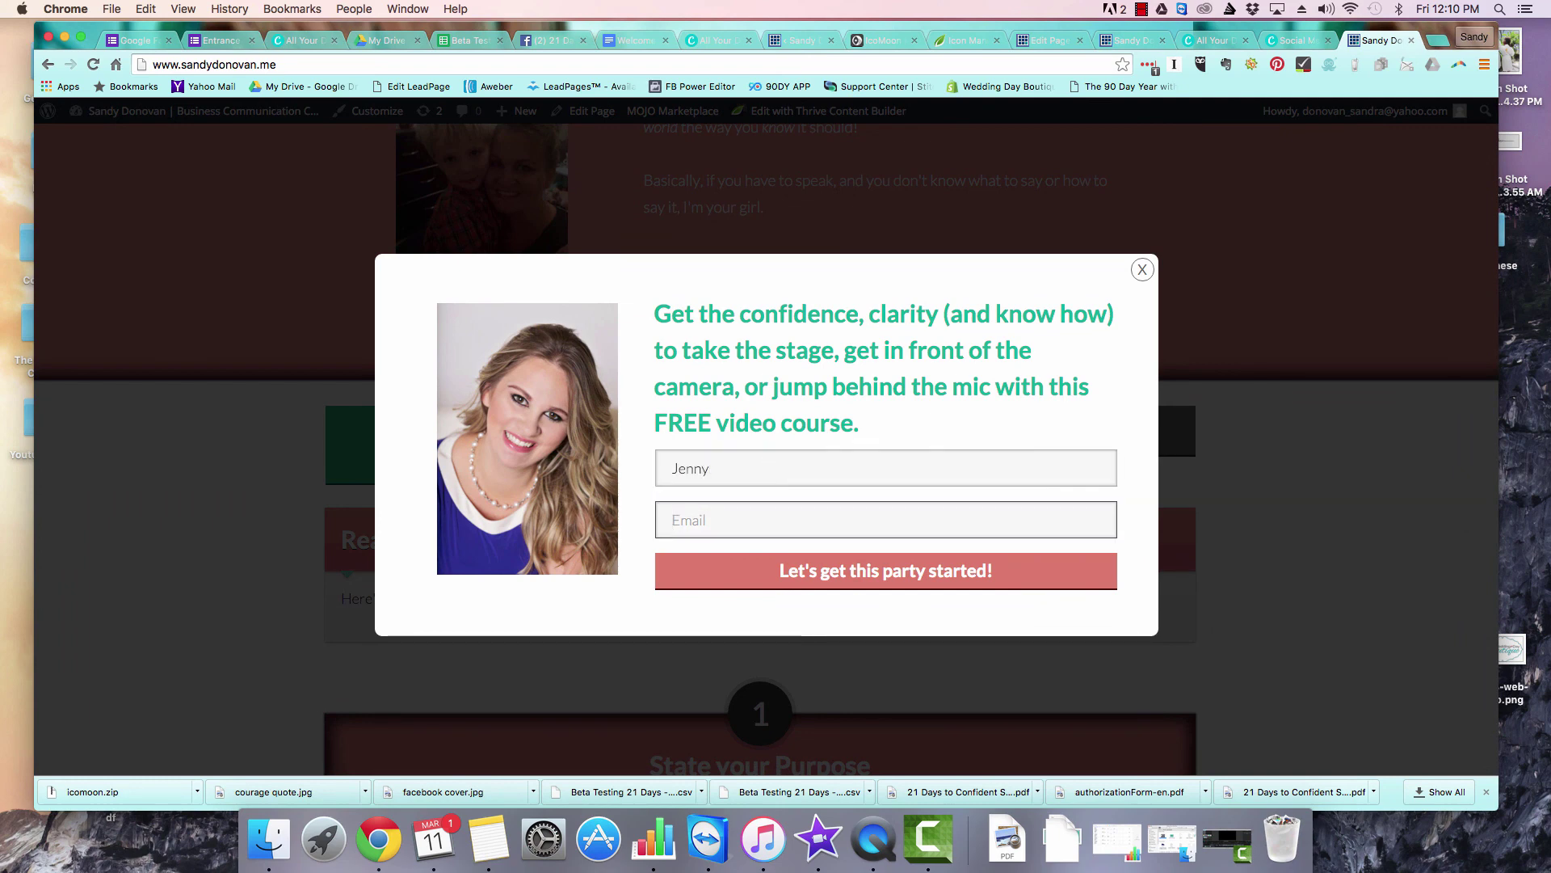
{"action": "type", "text": "j"}
{"action": "type", "text": "y"}
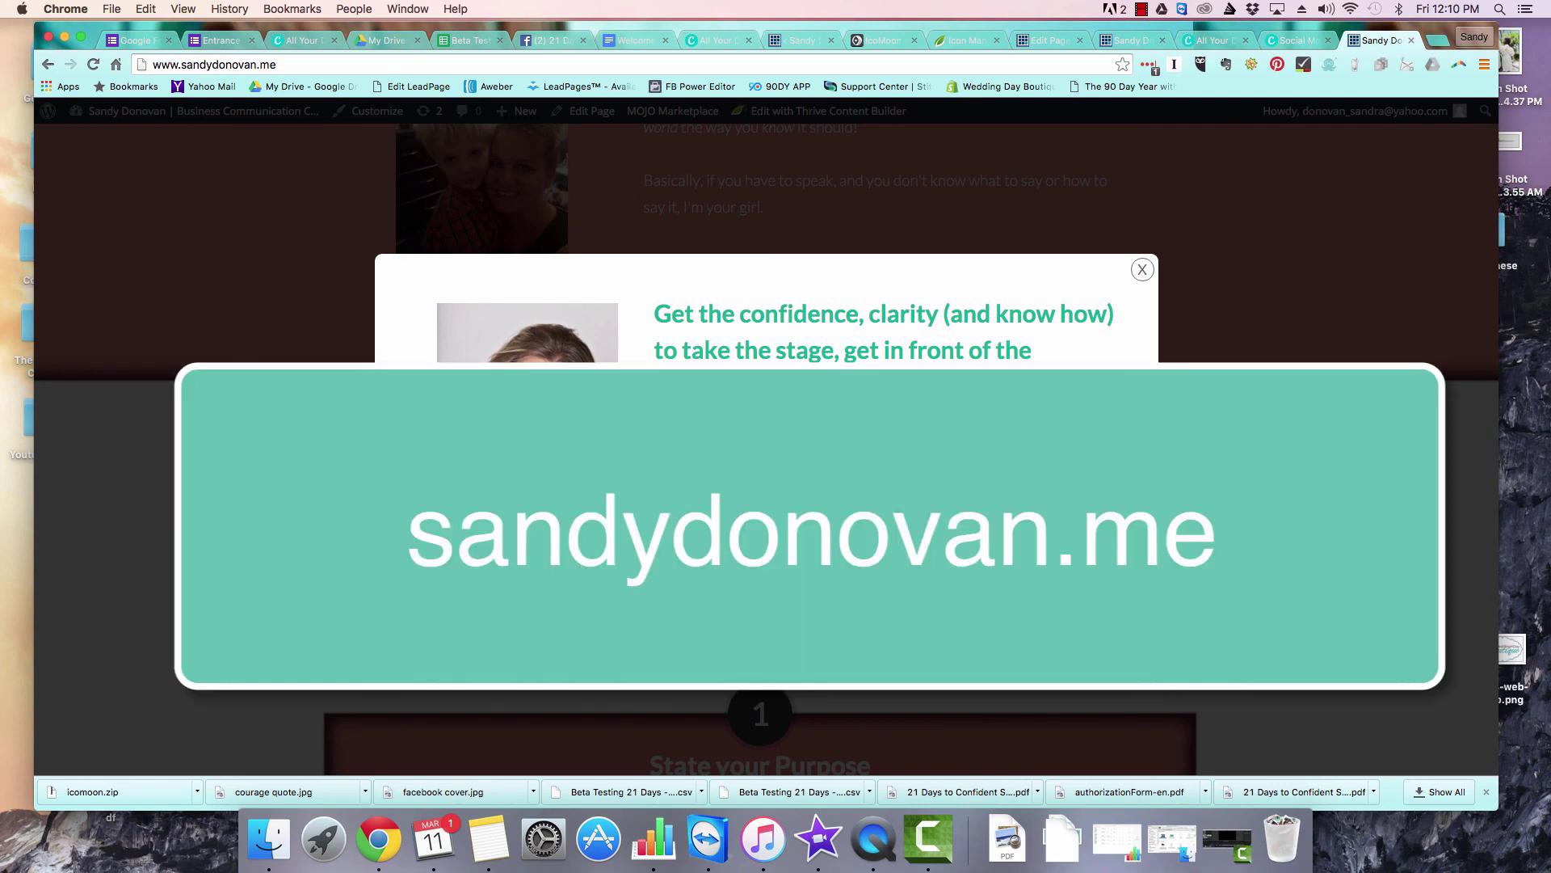